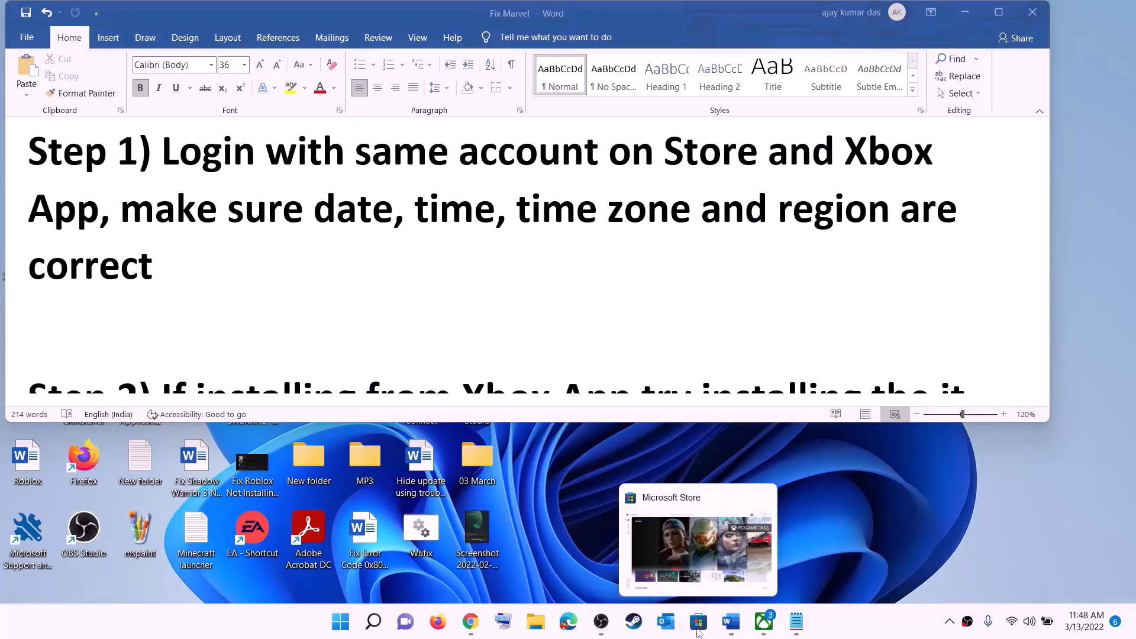
# - Sign out of Microsoft Store, then sign back in with the same account and enter the account PIN
pyautogui.click(699, 628)
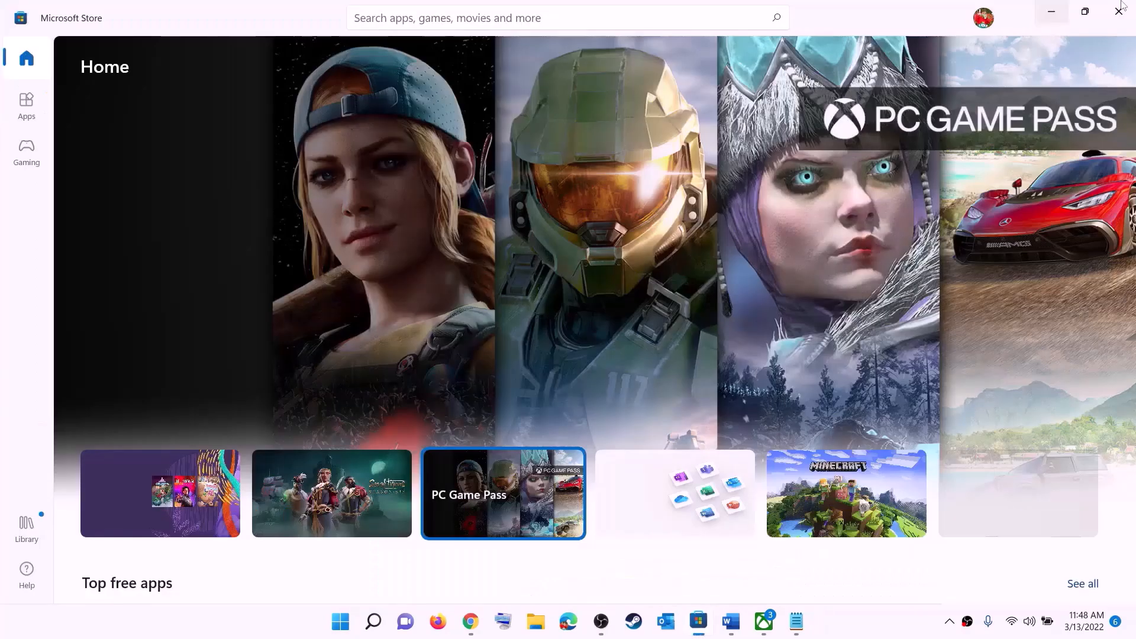
pyautogui.click(984, 20)
pyautogui.click(825, 85)
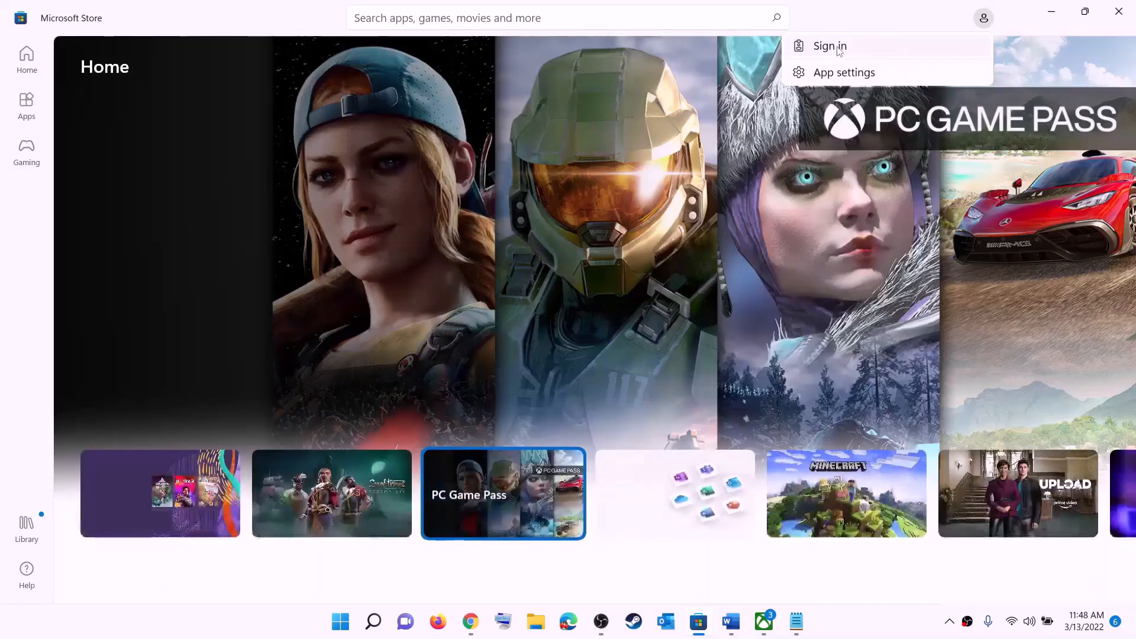
pyautogui.click(840, 49)
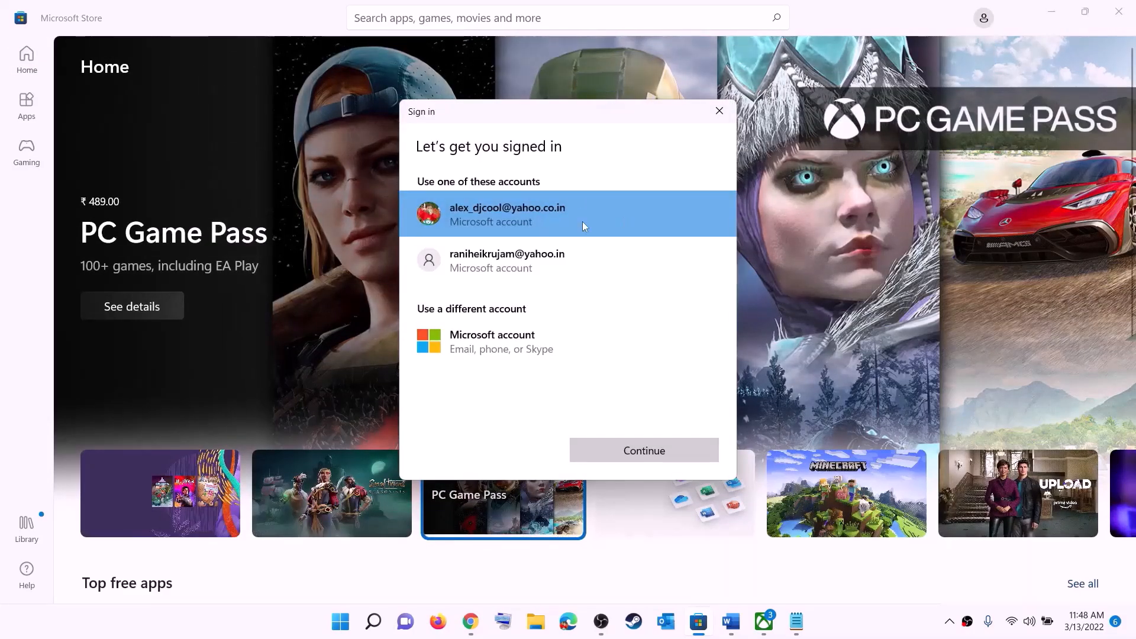
pyautogui.click(644, 451)
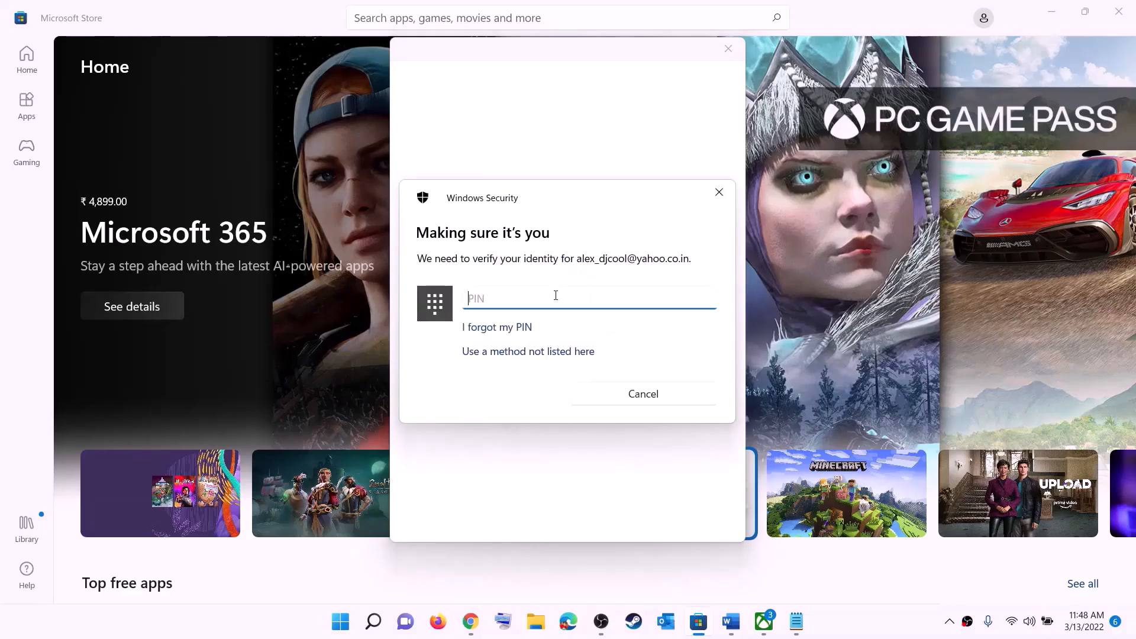
pyautogui.write('1234')
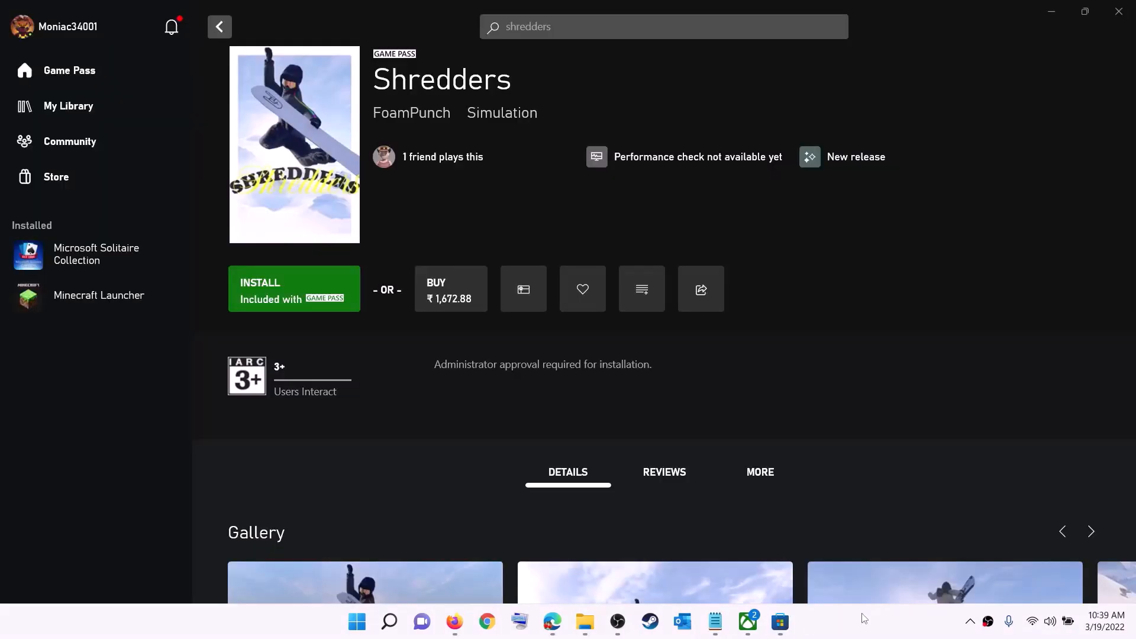
# - Sign out of the Xbox app from its profile menu, then sign back in
pyautogui.click(69, 30)
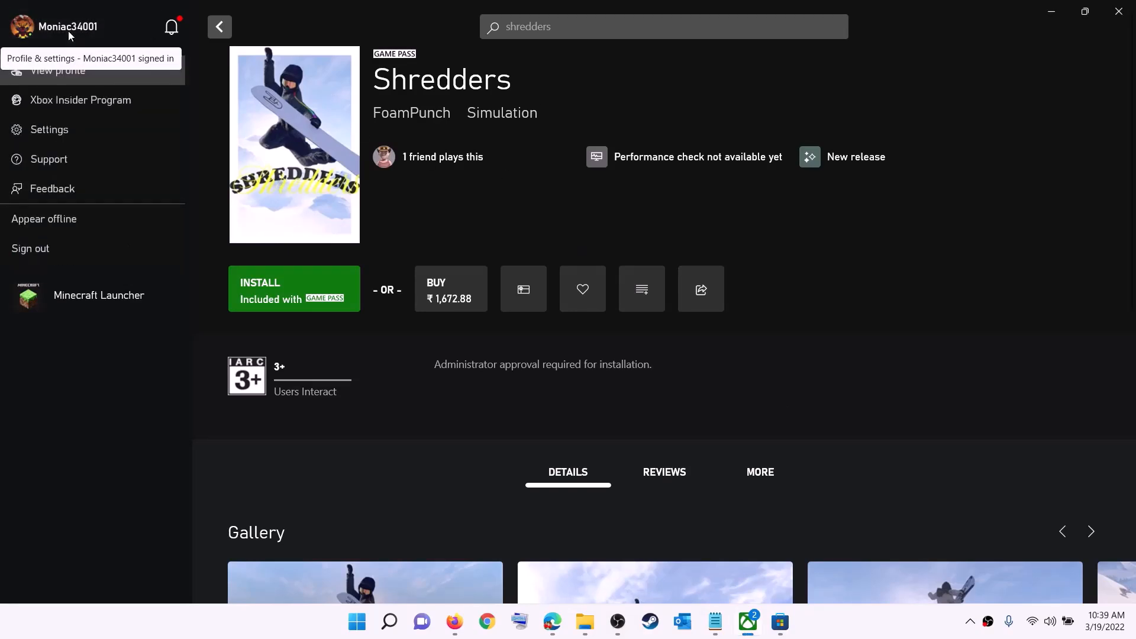
pyautogui.click(62, 251)
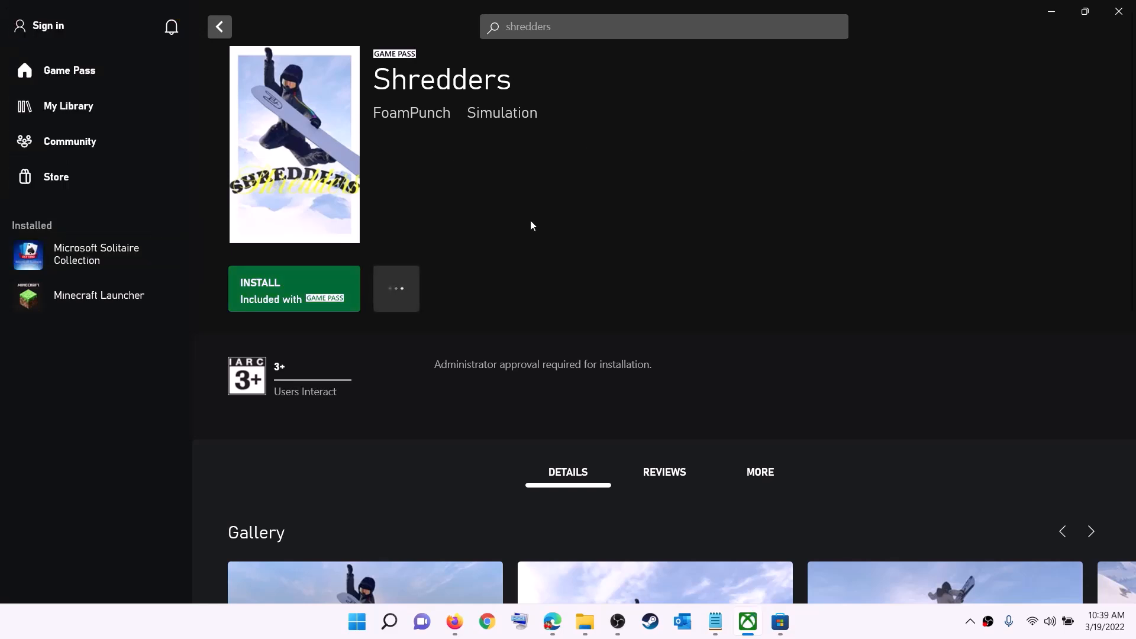
pyautogui.click(53, 27)
pyautogui.click(41, 191)
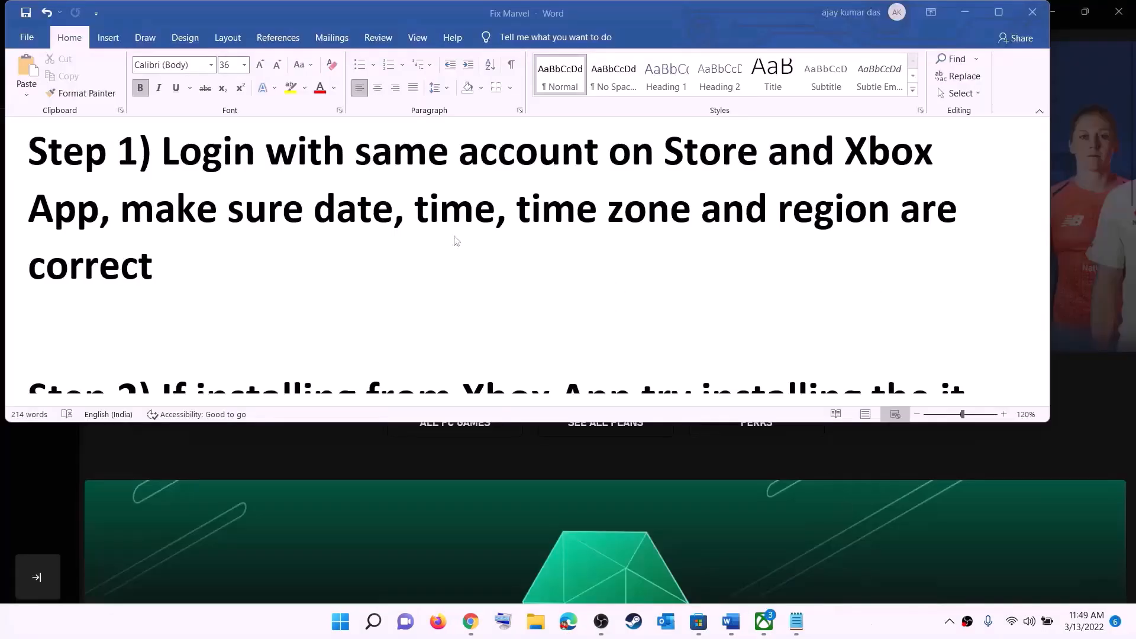
# - Highlight the date, time and region instruction in Word, then open Date & time settings from the taskbar clock
pyautogui.click(182, 219)
pyautogui.moveTo(121, 209); pyautogui.dragTo(900, 254)
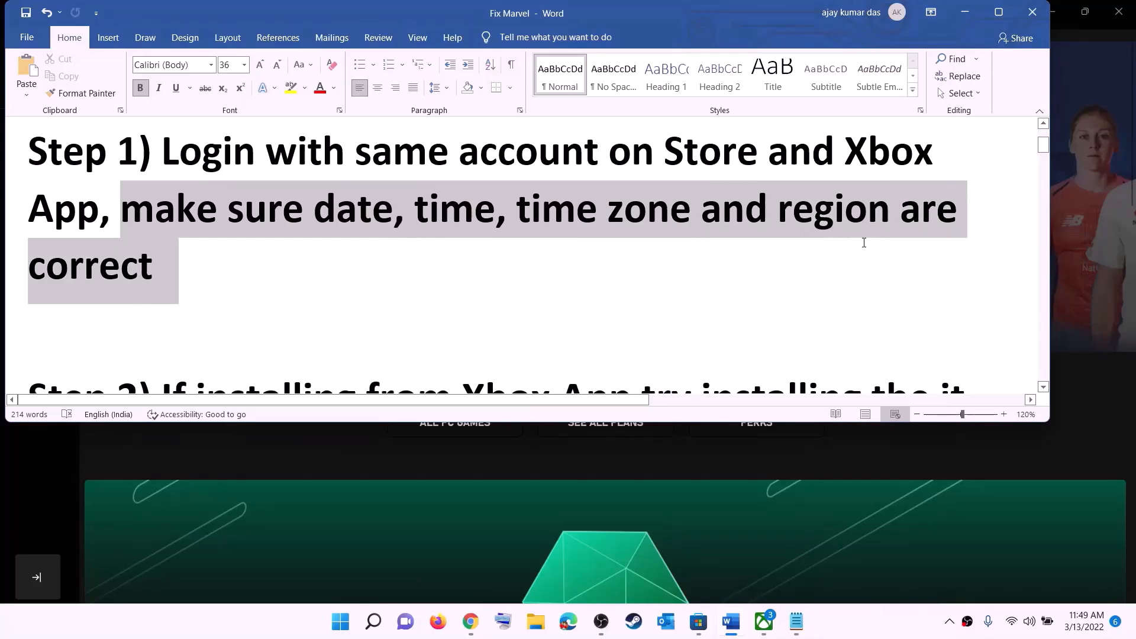
pyautogui.click(975, 16)
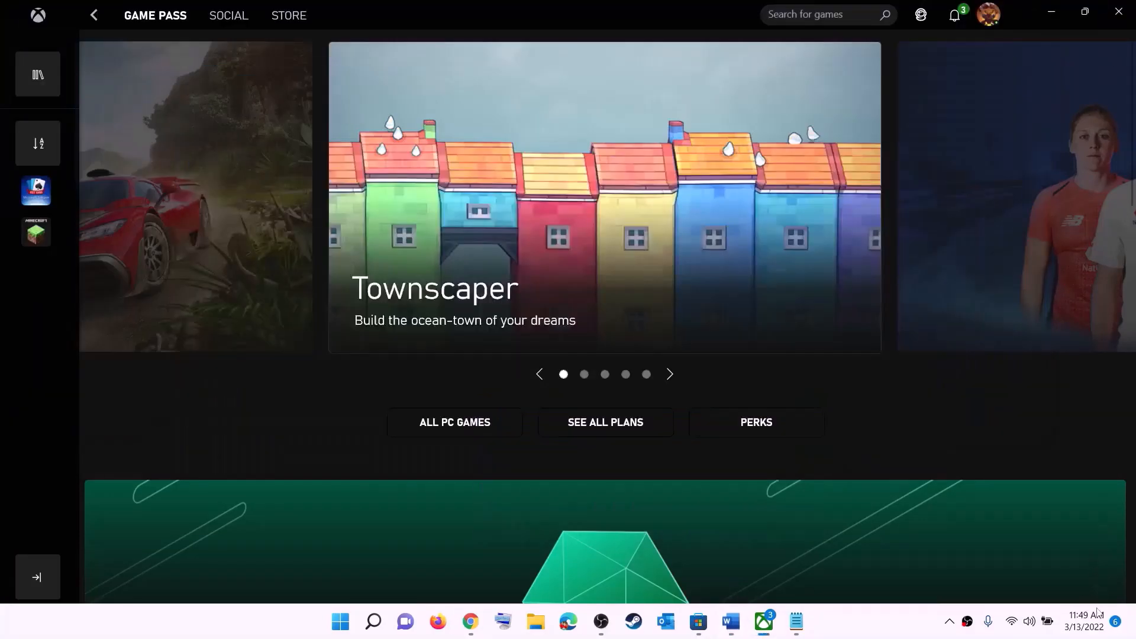
pyautogui.rightClick(1080, 621)
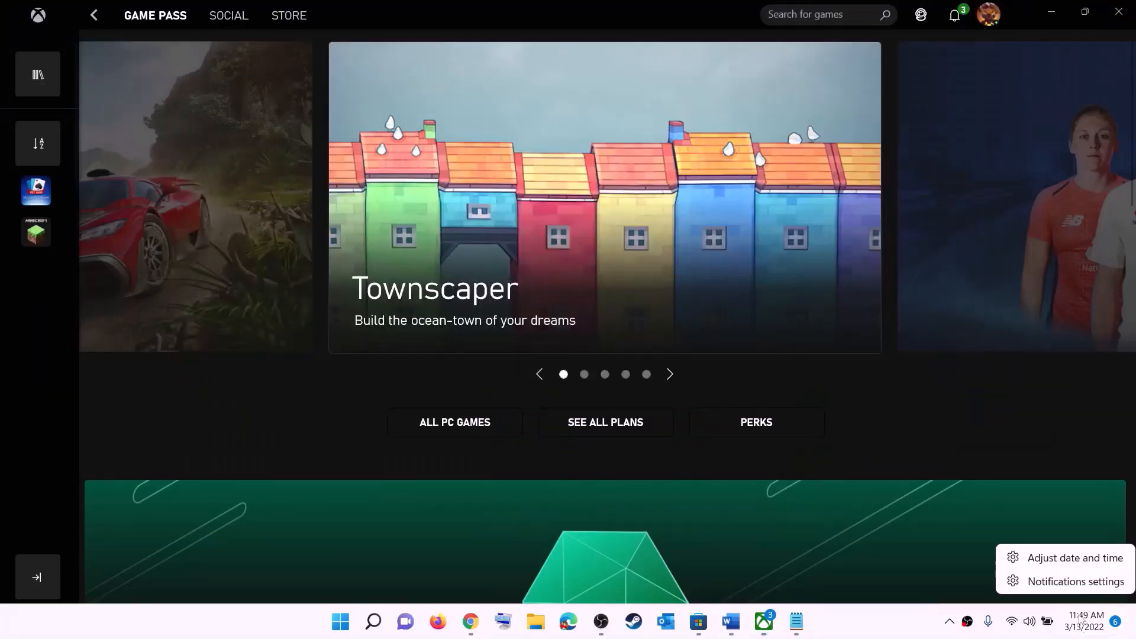
pyautogui.click(1075, 559)
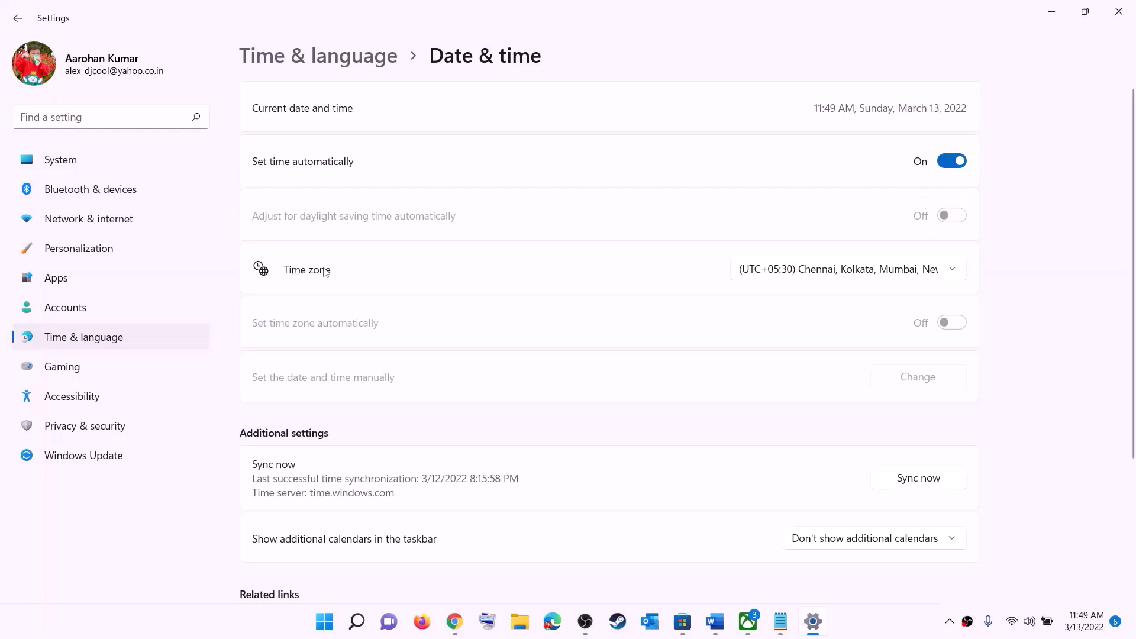
# - Keep the UTC+05:30 Chennai, Kolkata time zone and sync the clock now
pyautogui.click(864, 271)
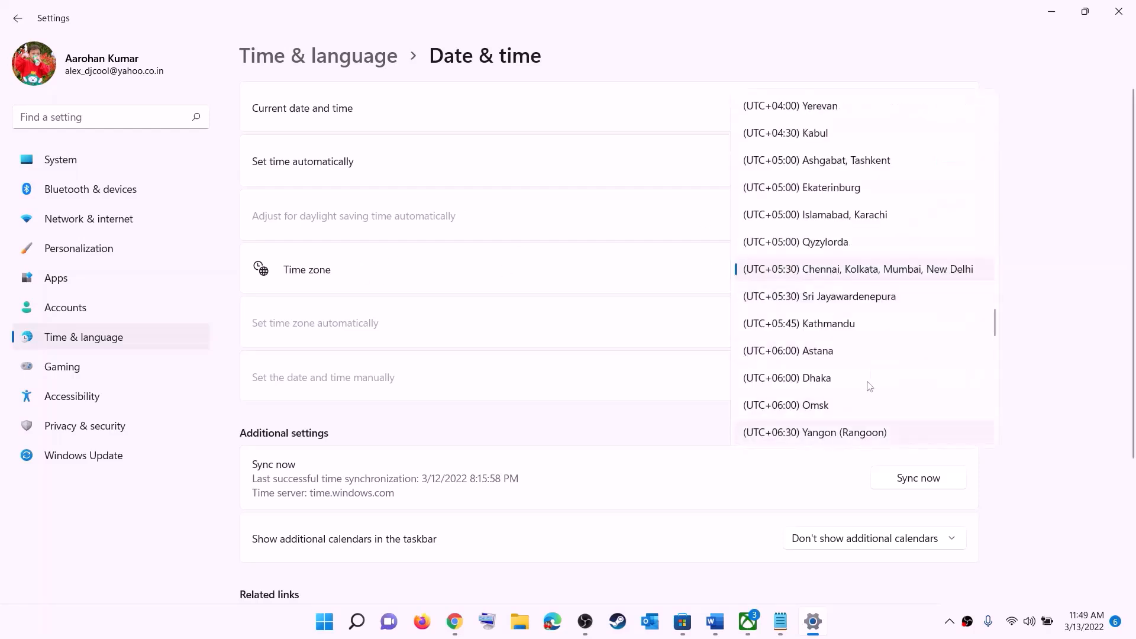
pyautogui.click(868, 277)
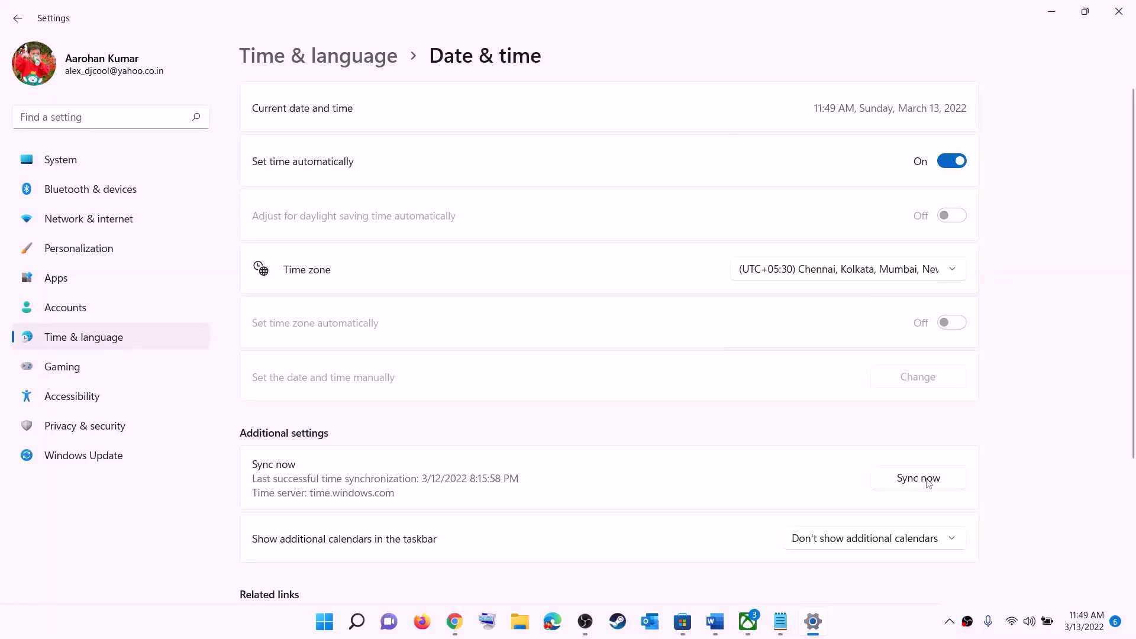
pyautogui.click(928, 483)
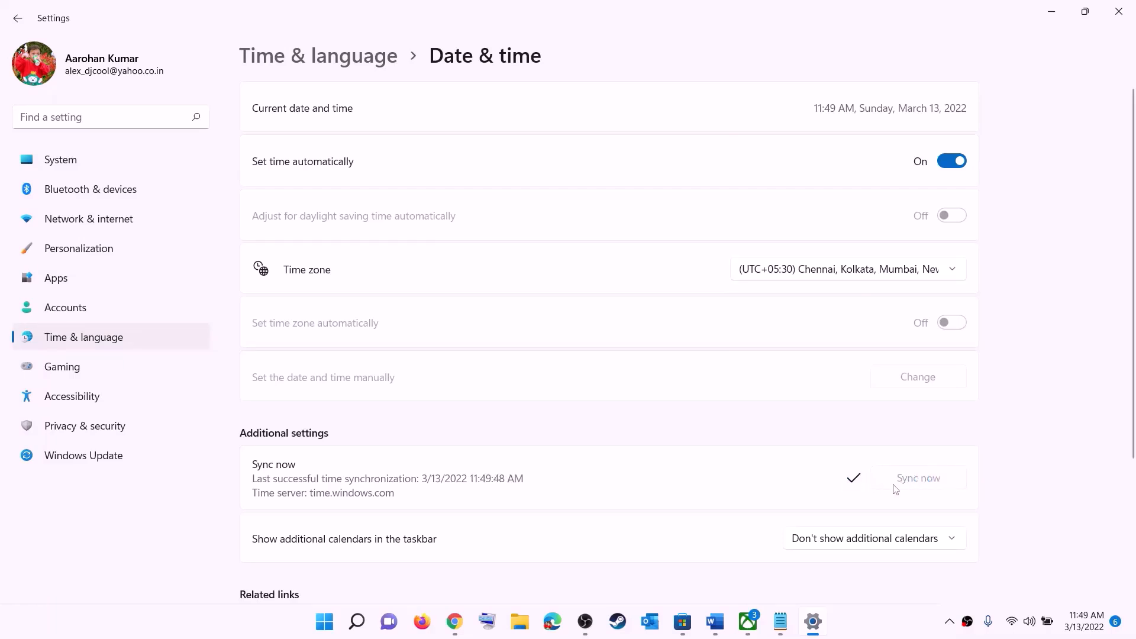
# - Confirm India as the country or region in Language & region, then close Settings
pyautogui.click(88, 338)
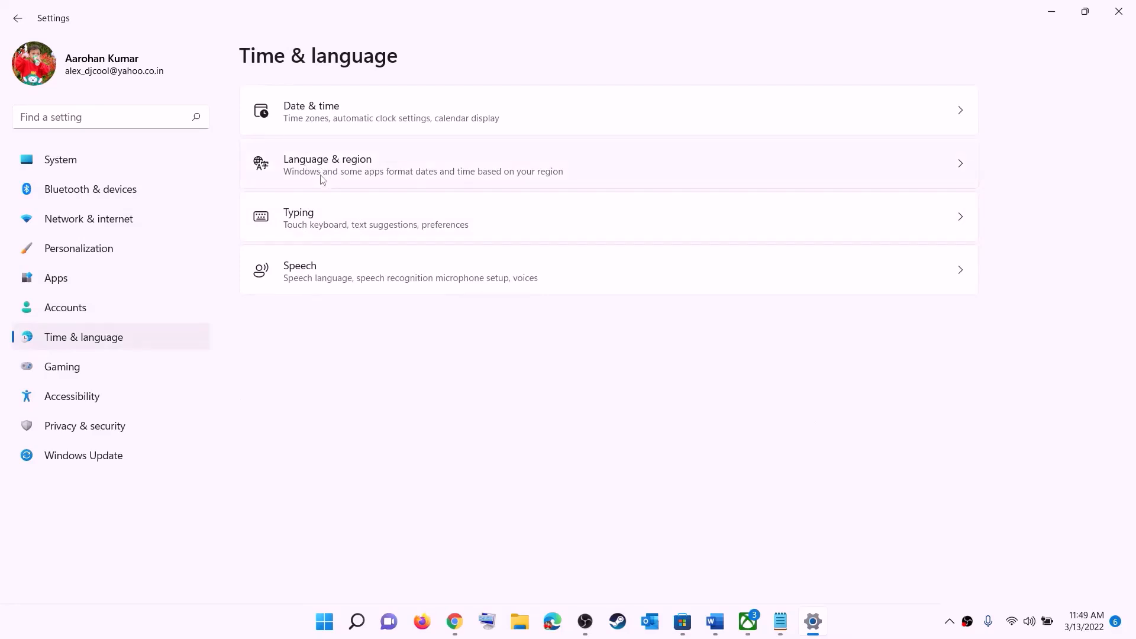
pyautogui.click(322, 179)
pyautogui.click(919, 338)
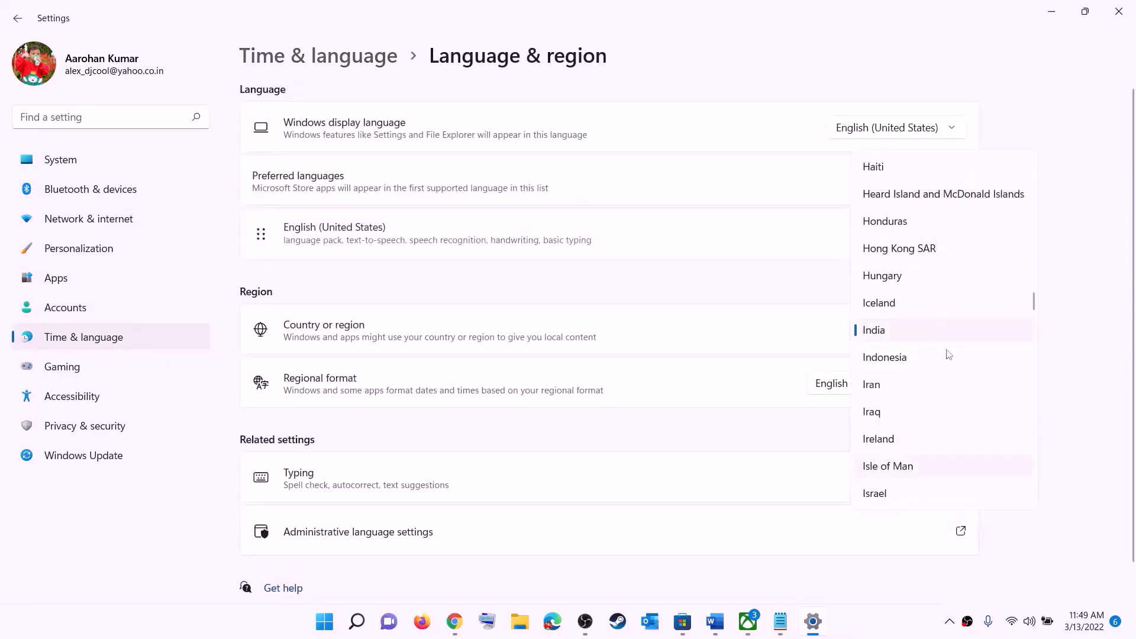
pyautogui.click(1099, 221)
pyautogui.click(1119, 11)
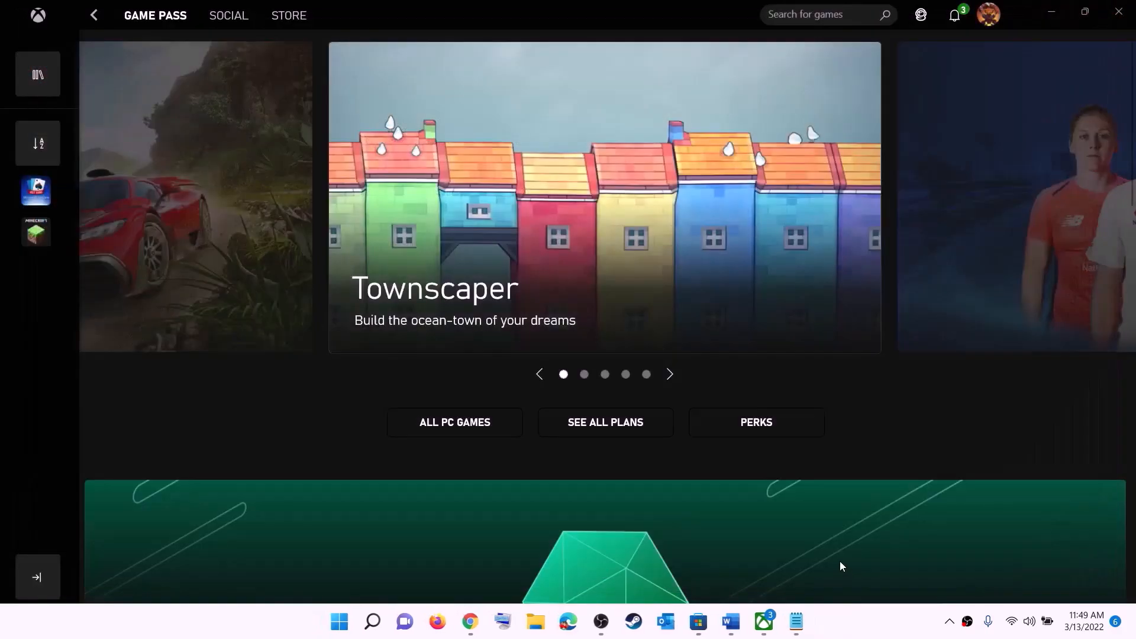
# - Highlight the Store library part of Step 2 in the Word notes
pyautogui.click(728, 626)
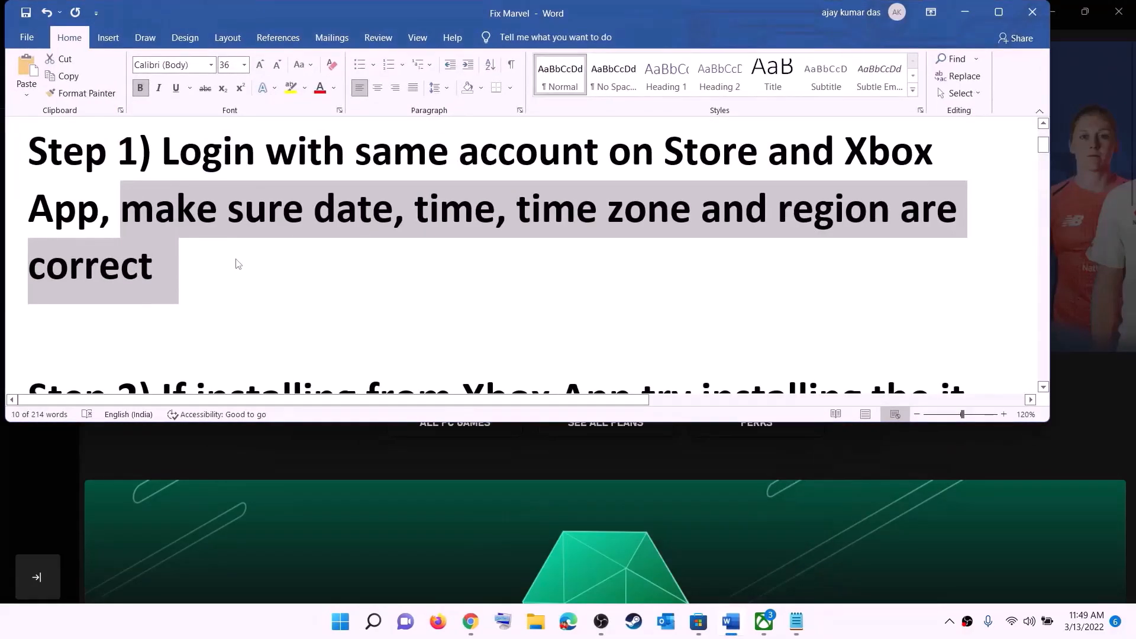
pyautogui.scroll(-3, 235, 264)
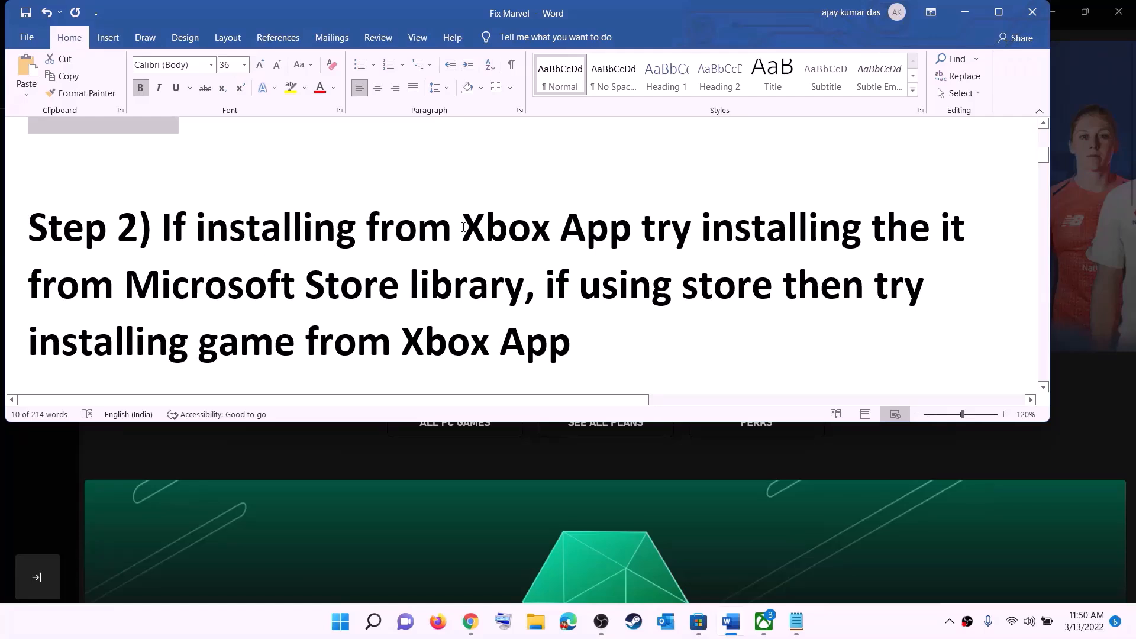
pyautogui.moveTo(486, 225); pyautogui.dragTo(524, 287)
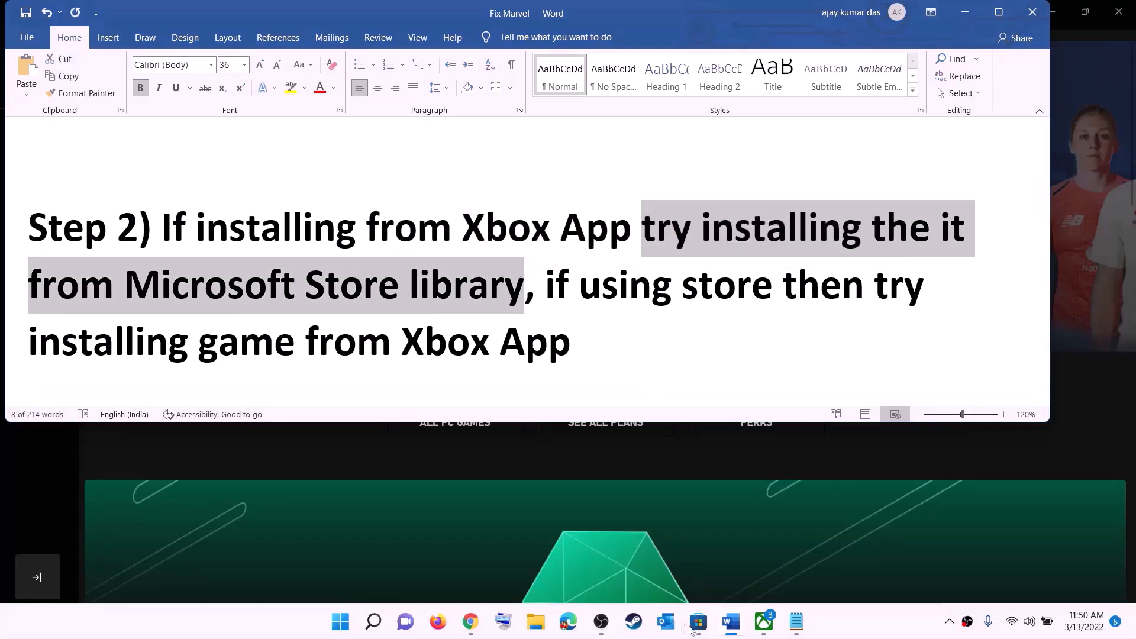
# - Open the Microsoft Store Library and scroll through the 33 apps with updates available
pyautogui.click(698, 626)
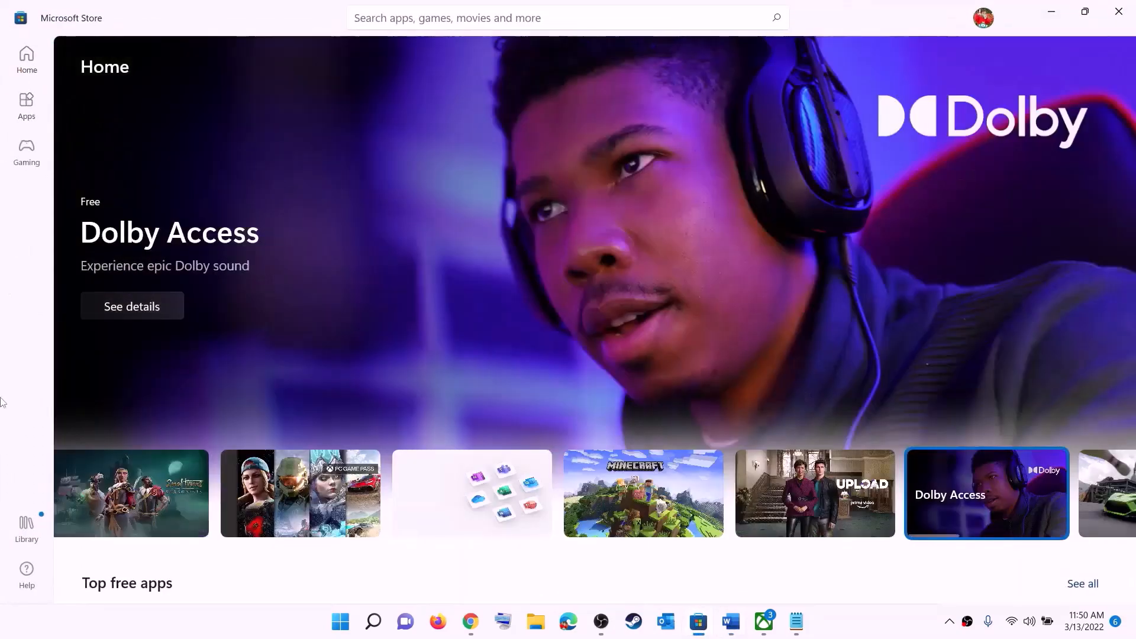
pyautogui.click(26, 531)
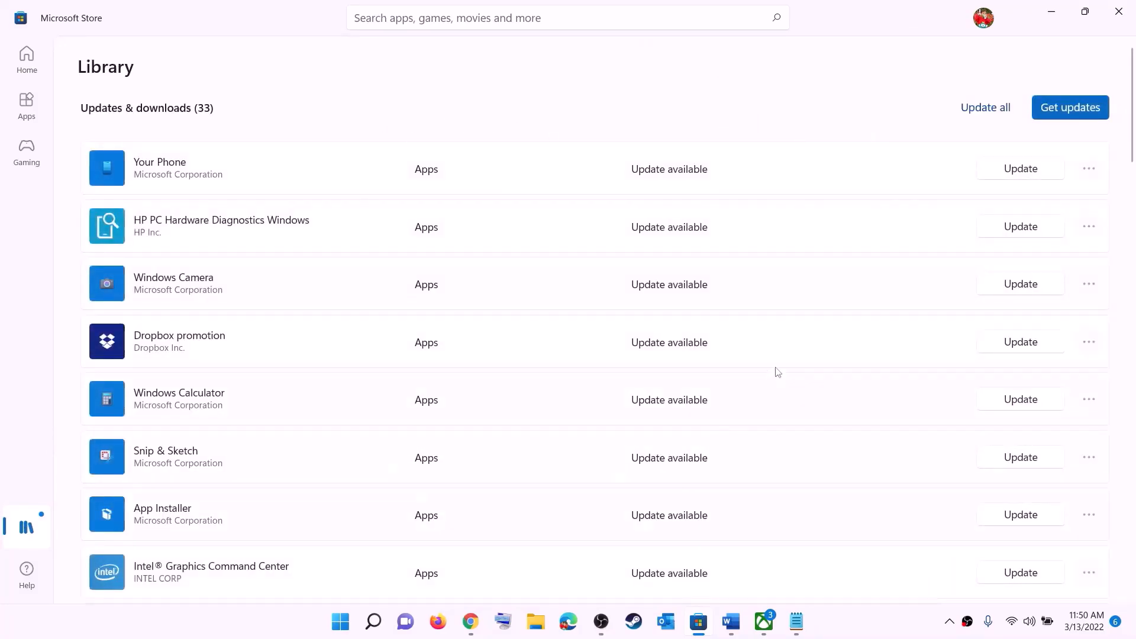
pyautogui.scroll(-9, 744, 399)
pyautogui.scroll(-20, 684, 468)
pyautogui.scroll(-1, 693, 413)
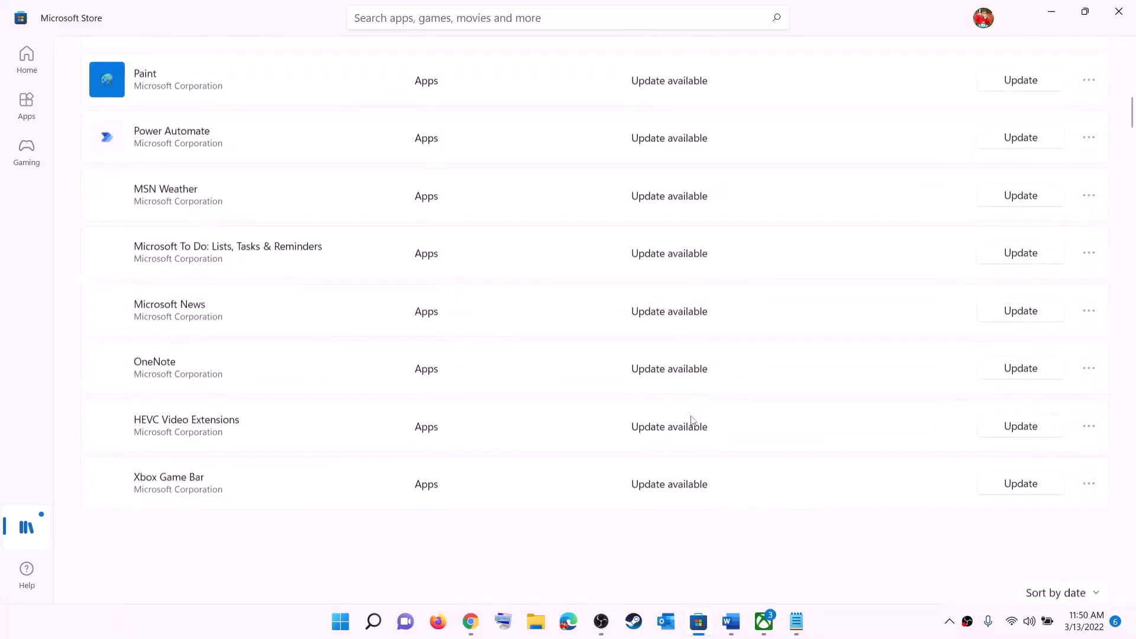
pyautogui.scroll(20, 737, 377)
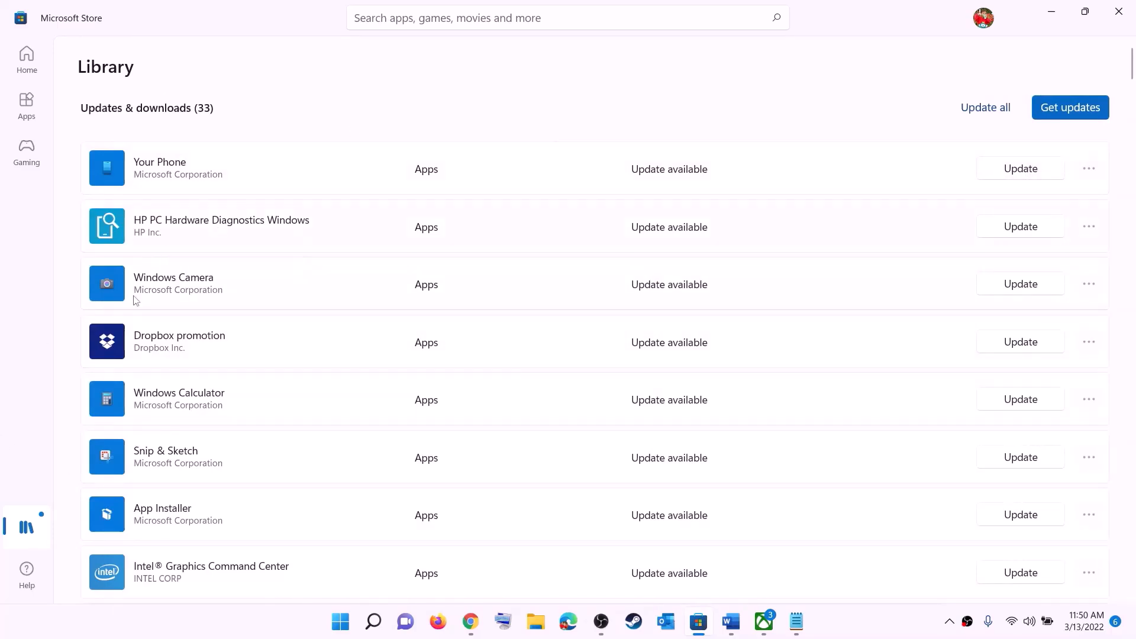
# - Highlight 'using store' and 'installing game from Xbox App' in the Word notes
pyautogui.click(730, 623)
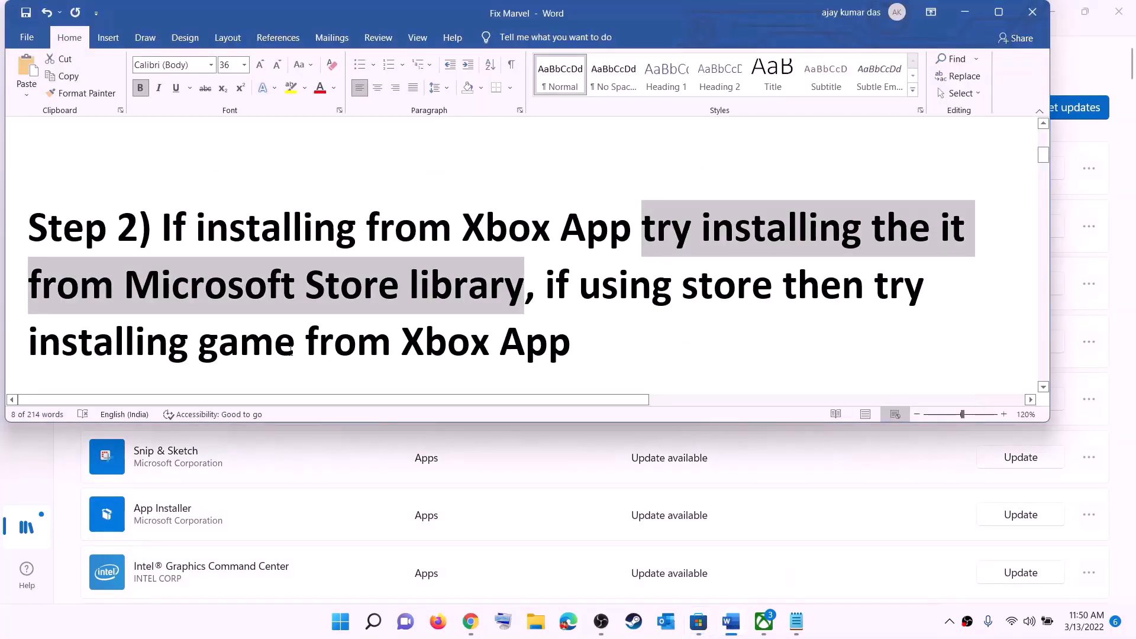
pyautogui.click(578, 281)
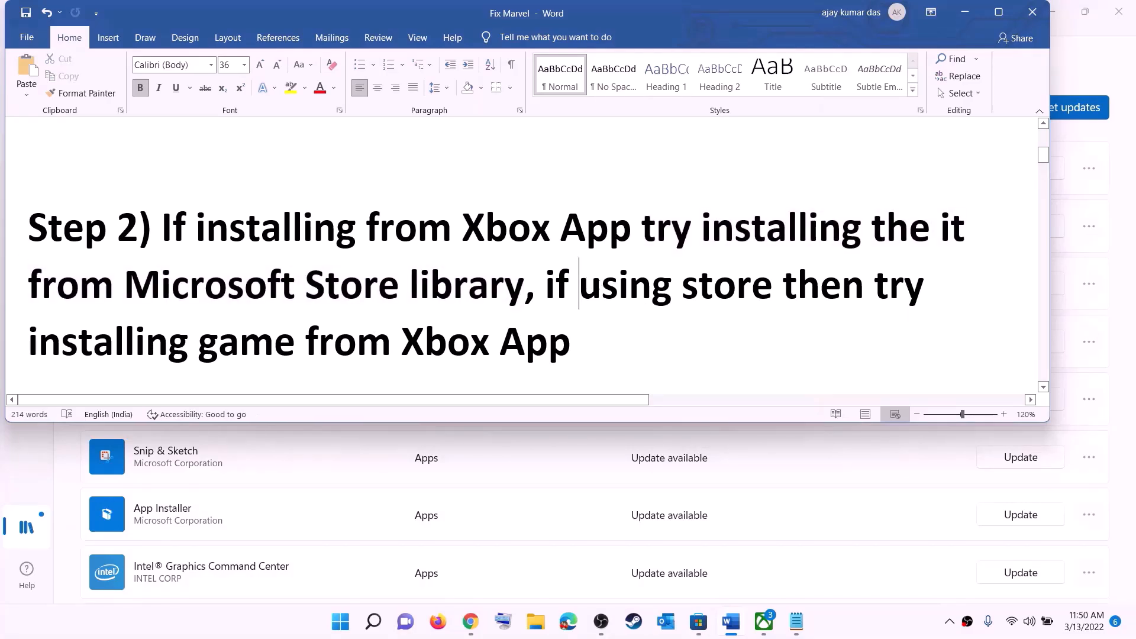
pyautogui.moveTo(579, 281); pyautogui.dragTo(783, 285)
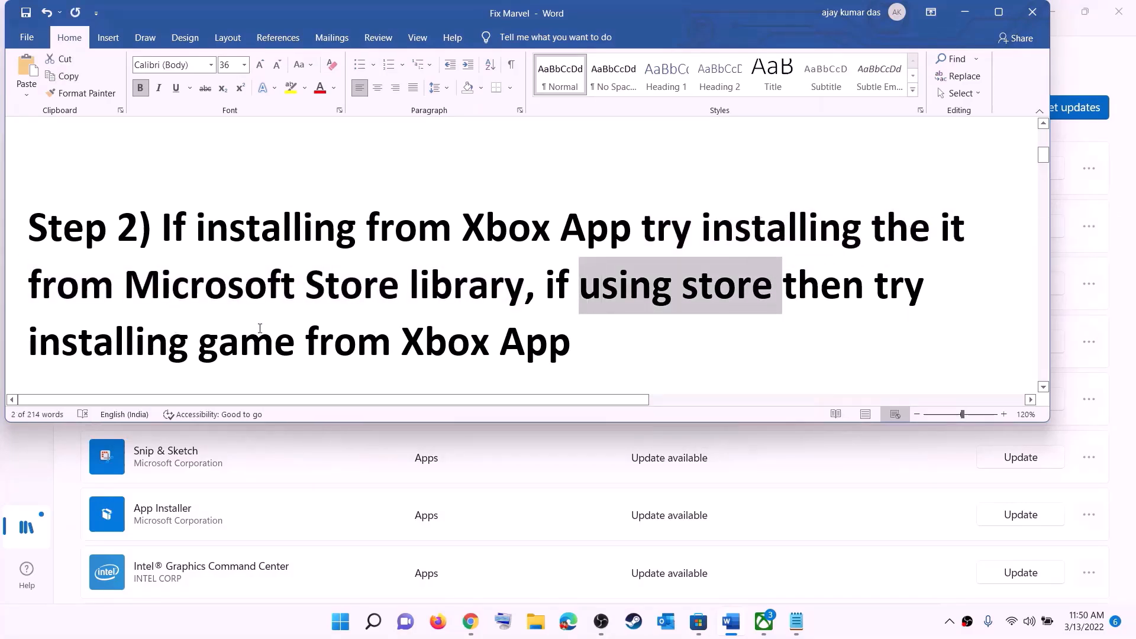
pyautogui.moveTo(28, 342); pyautogui.dragTo(573, 343)
# - Briefly check the Xbox app search, then return to the notes and scroll to Step 3's PowerShell command
pyautogui.click(764, 622)
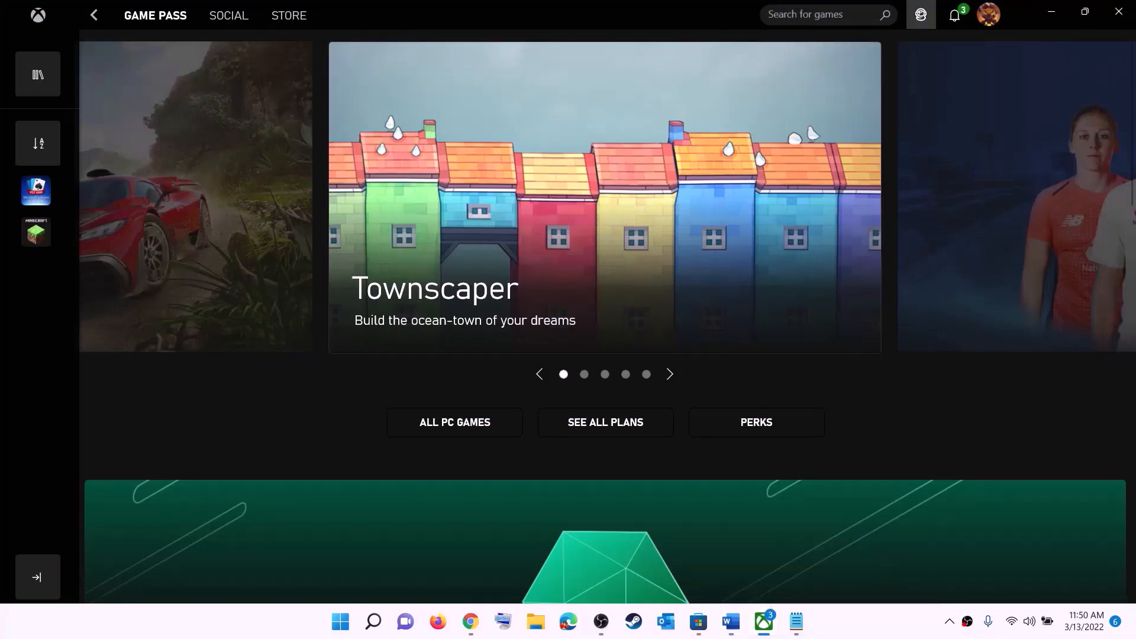
pyautogui.click(796, 17)
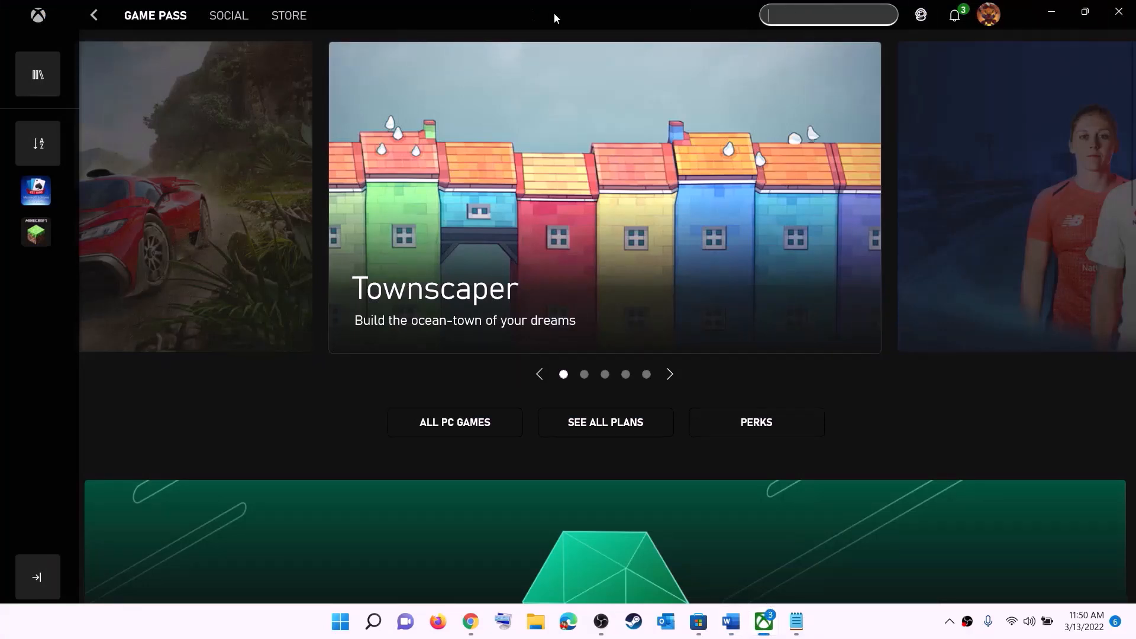
pyautogui.click(1051, 12)
pyautogui.click(595, 273)
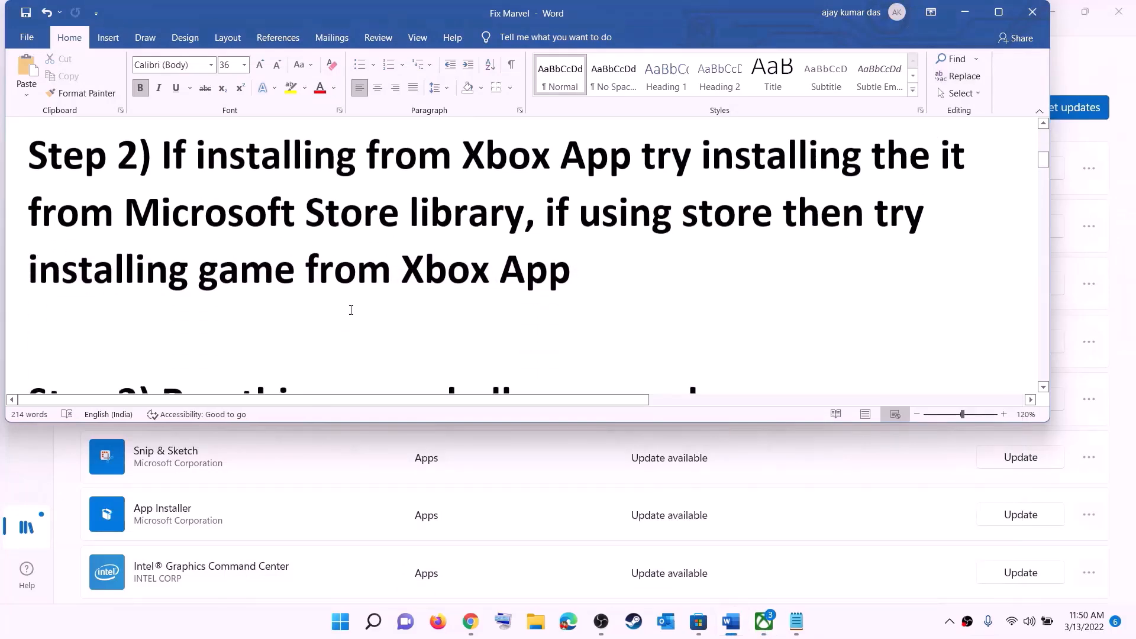
pyautogui.scroll(-3, 351, 310)
pyautogui.scroll(-2, 351, 310)
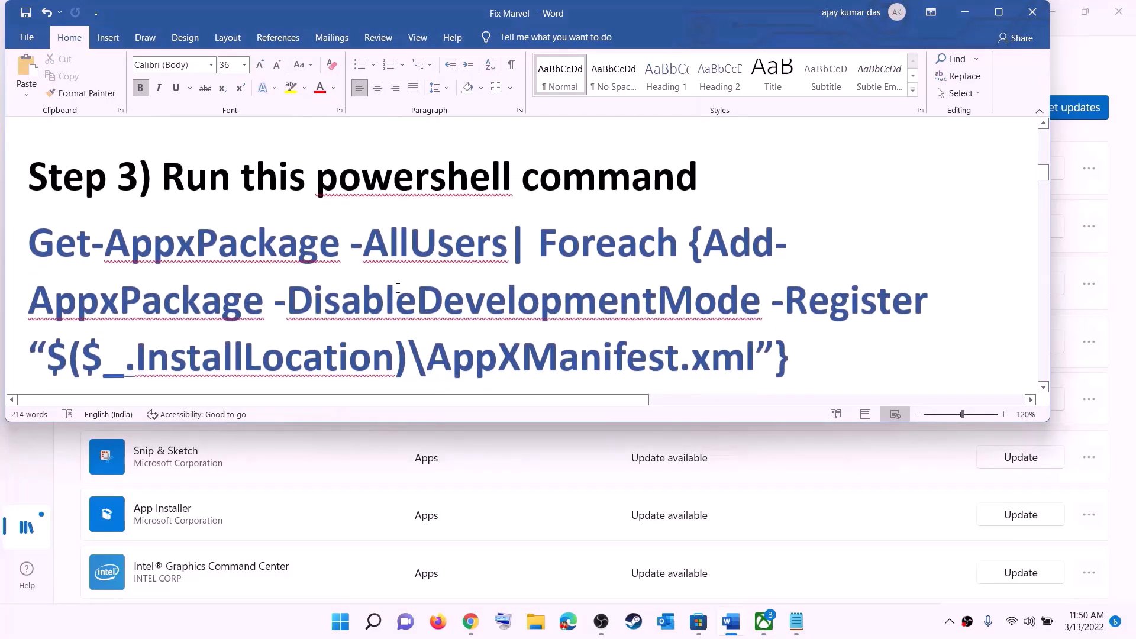
# - Copy the Step 3 Get-AppxPackage re-registration command from Word
pyautogui.moveTo(791, 318); pyautogui.dragTo(28, 201)
pyautogui.rightClick(158, 232)
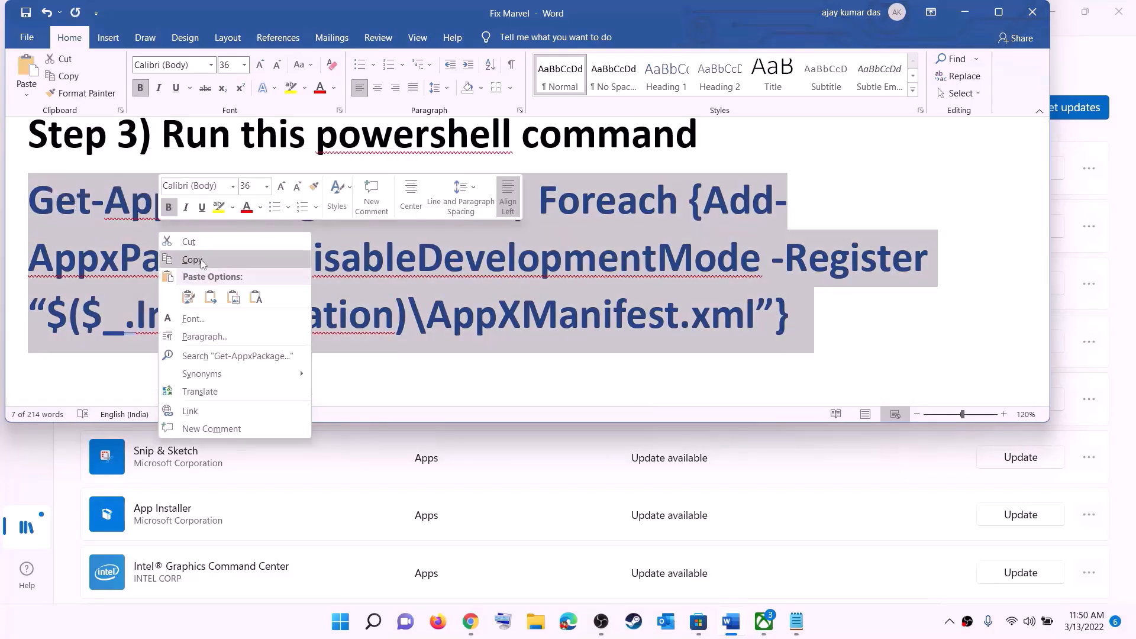
pyautogui.click(201, 259)
# - Launch Windows PowerShell as administrator from a Start search for 'powers'
pyautogui.click(341, 622)
pyautogui.write('powers')
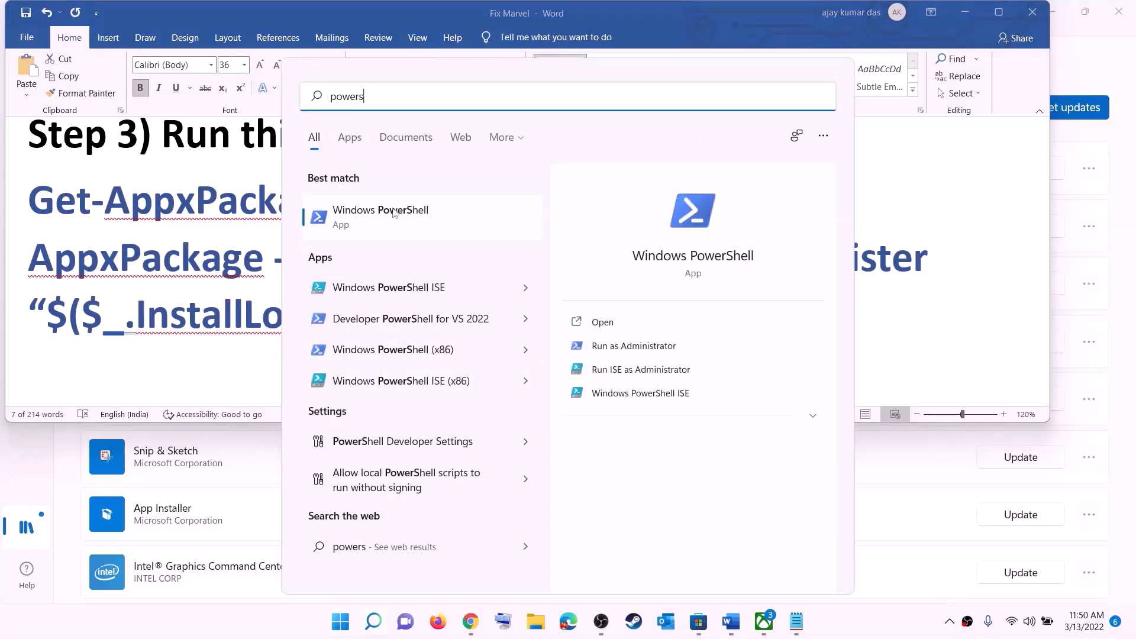
pyautogui.rightClick(393, 223)
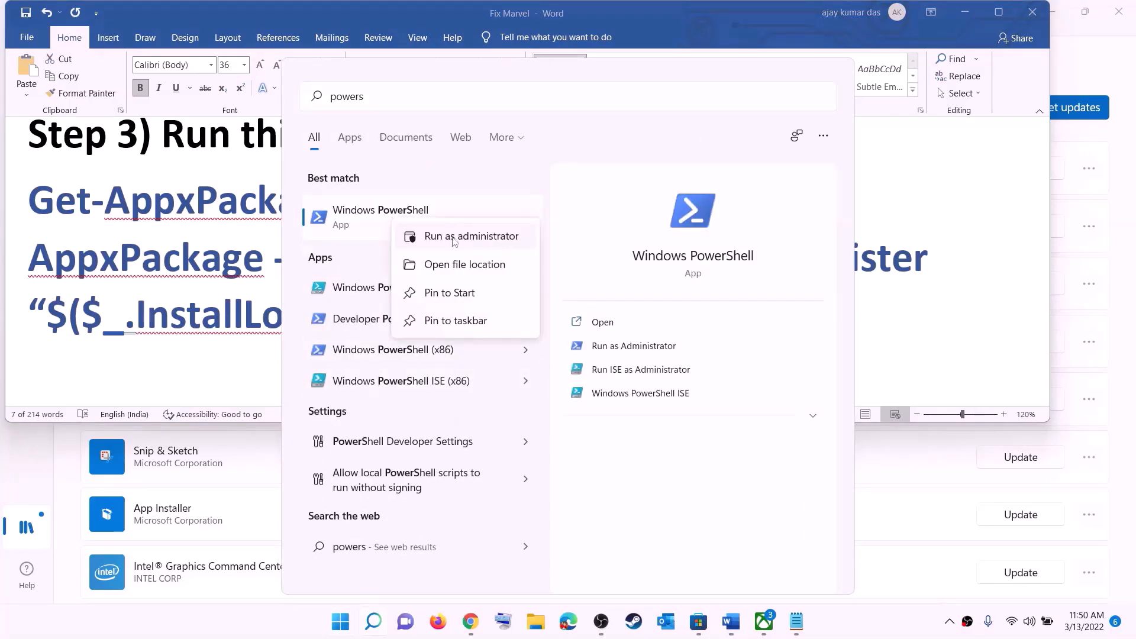
pyautogui.click(509, 244)
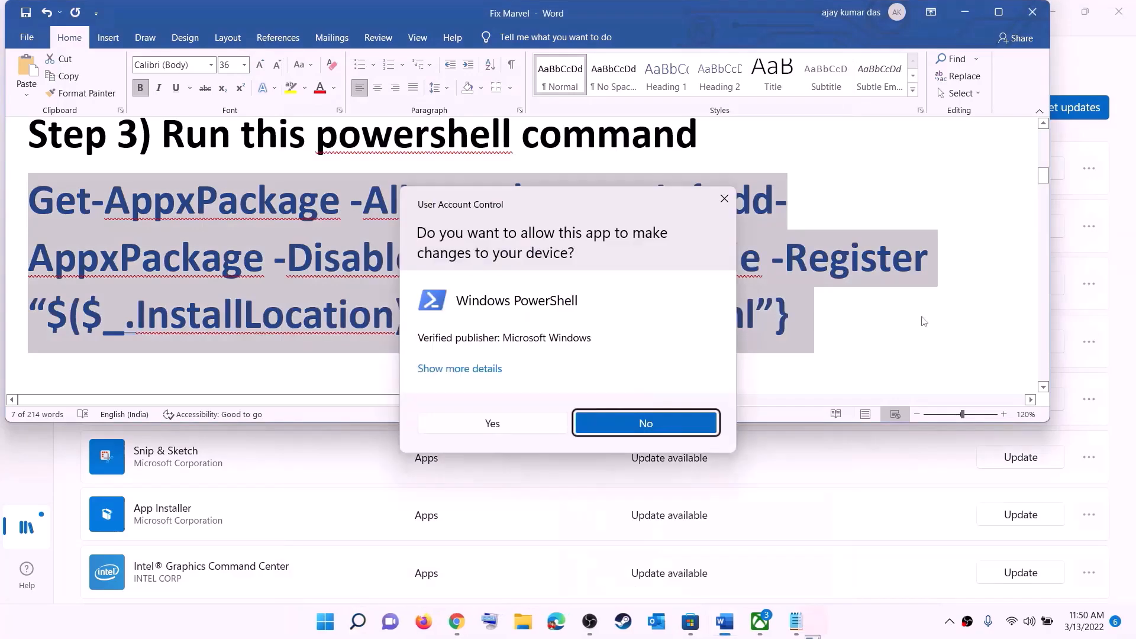
pyautogui.click(518, 426)
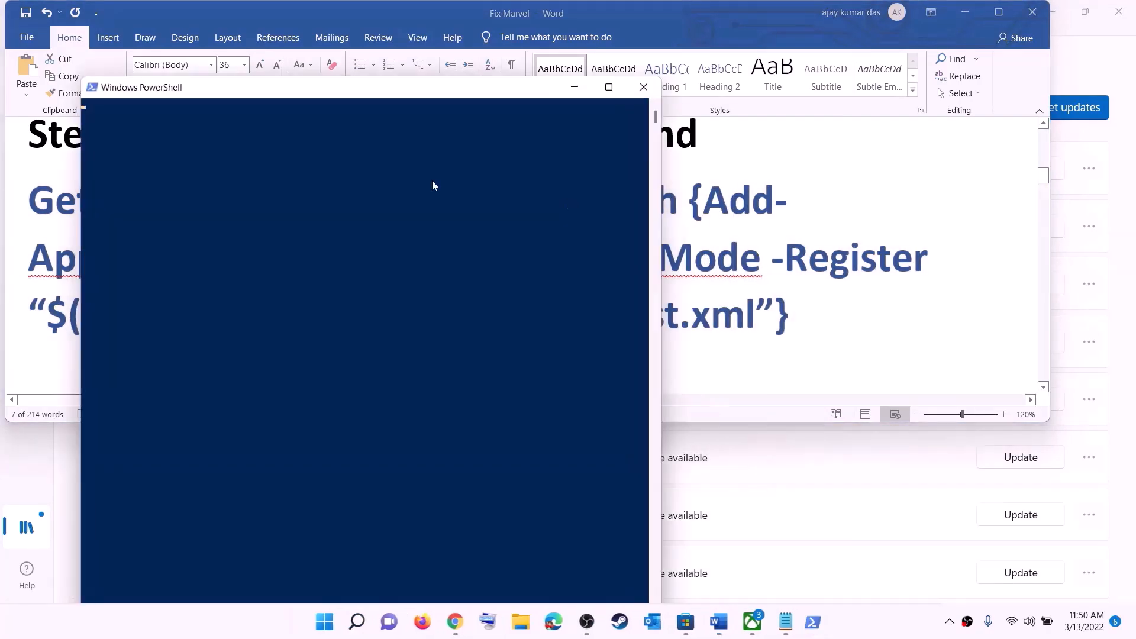
# - Paste and run the re-registration command, then close PowerShell once it finishes
pyautogui.moveTo(352, 96); pyautogui.dragTo(504, 110)
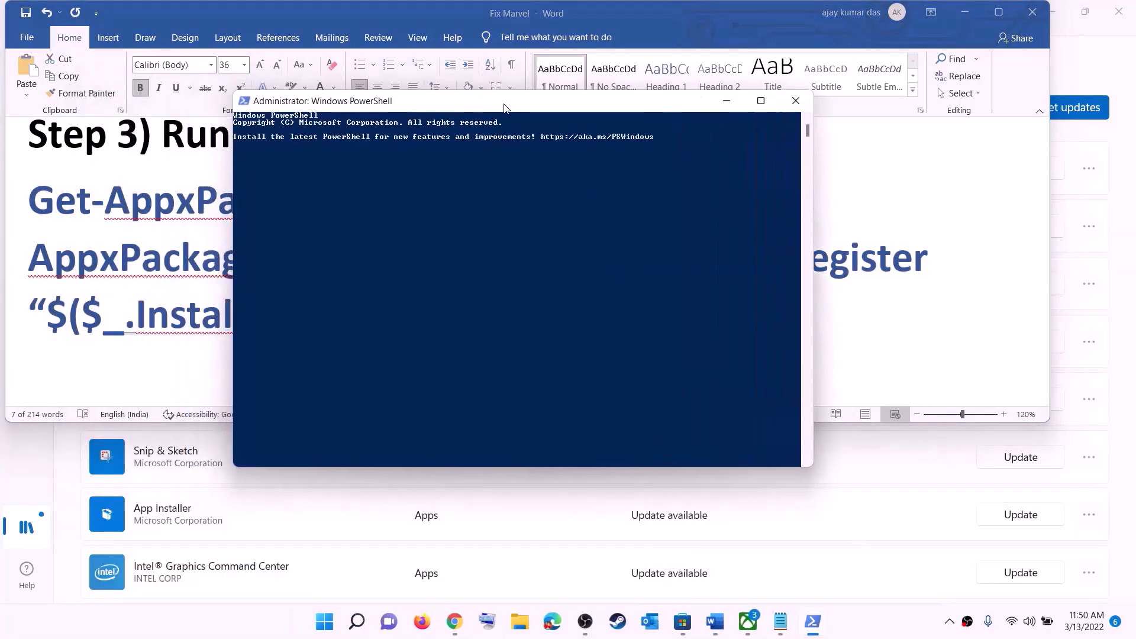
pyautogui.rightClick(473, 232)
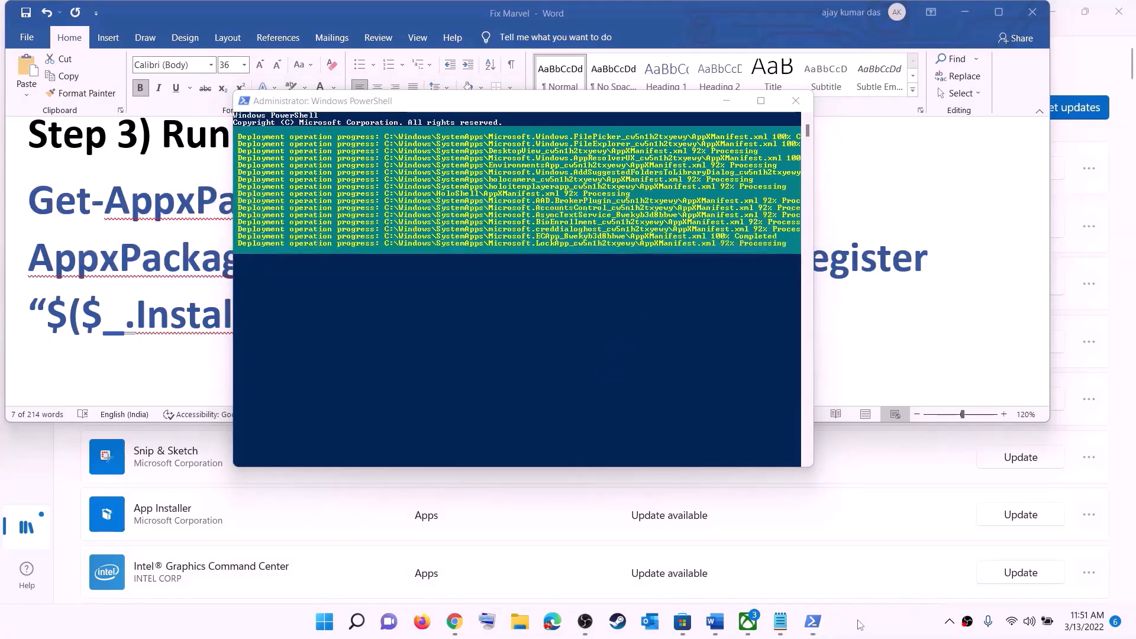
pyautogui.click(796, 101)
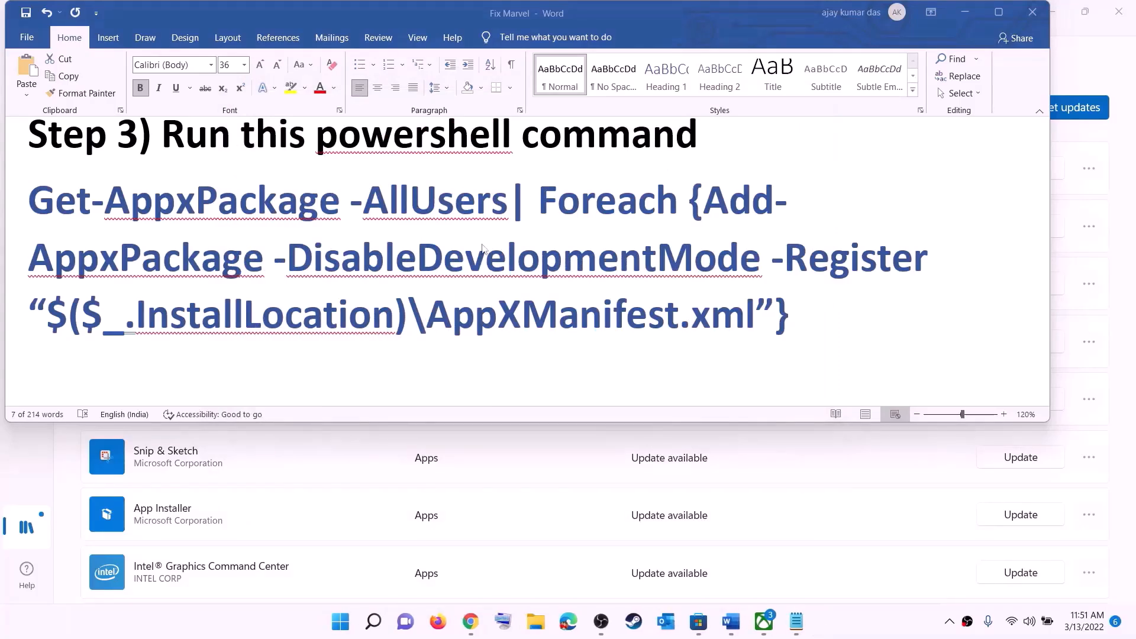
# - Set the Step 4 folder path in the Word notes to font size 14
pyautogui.tripleClick(546, 272)
pyautogui.scroll(-5, 515, 261)
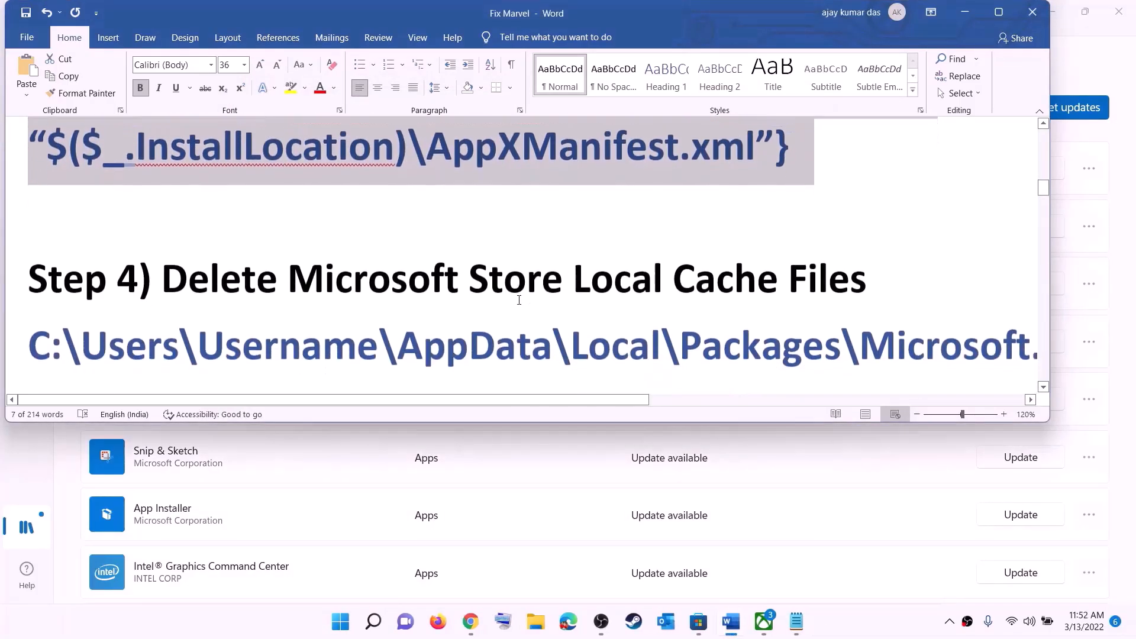
pyautogui.scroll(1, 579, 299)
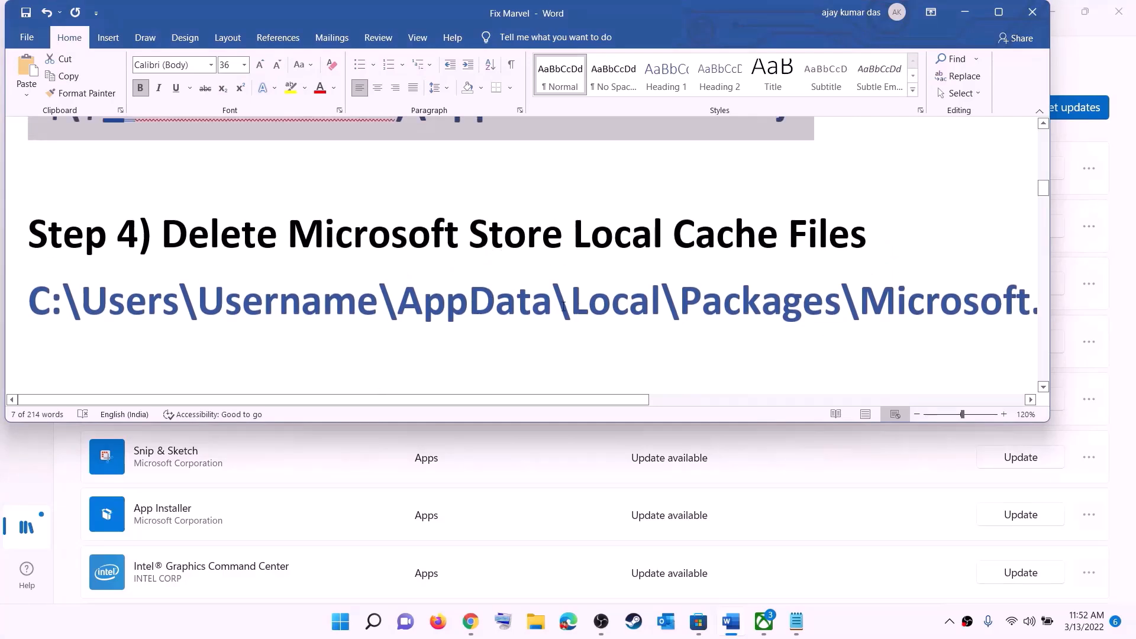
pyautogui.tripleClick(564, 306)
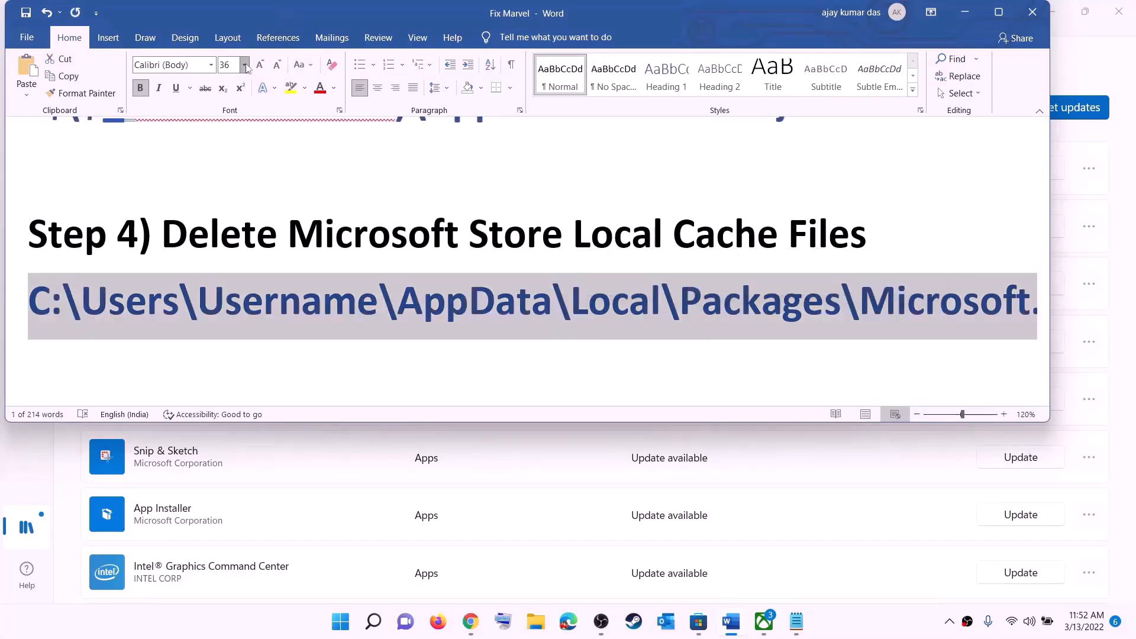
pyautogui.click(245, 65)
pyautogui.click(225, 152)
pyautogui.click(561, 286)
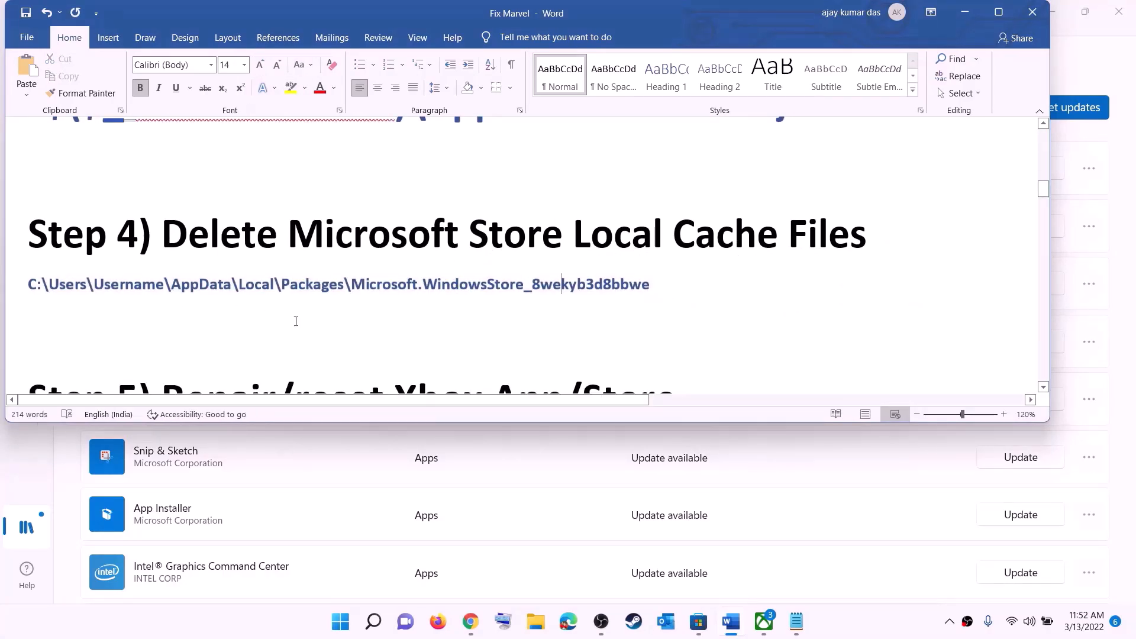
# - In File Explorer, browse This PC > Windows (C:) > Users to the user's profile folder
pyautogui.press('super+e')
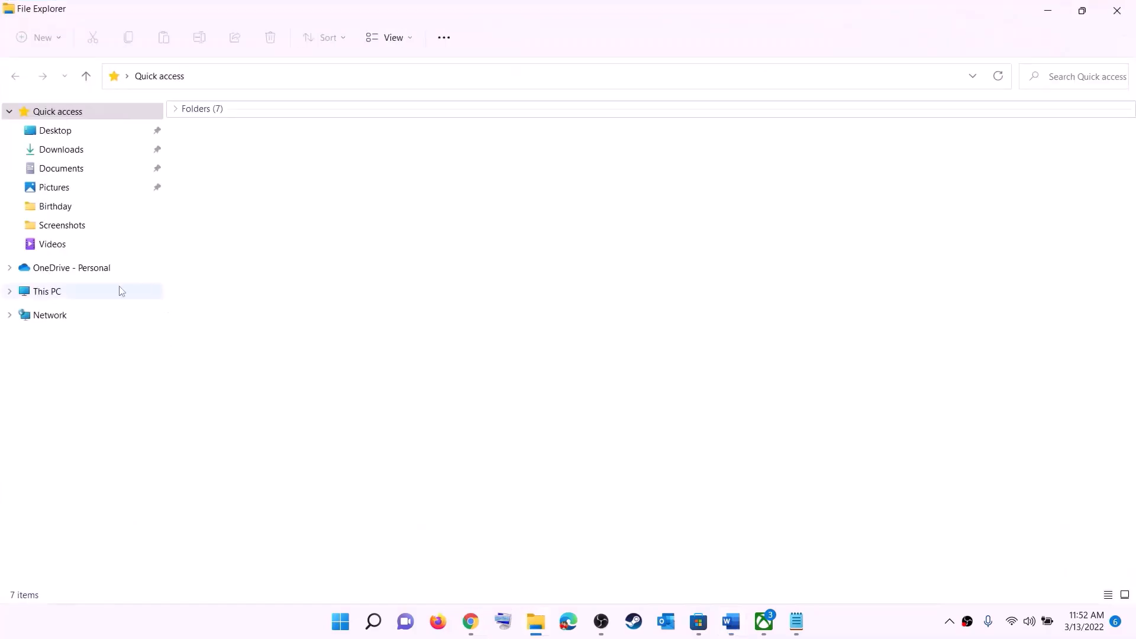
pyautogui.click(57, 294)
pyautogui.doubleClick(259, 246)
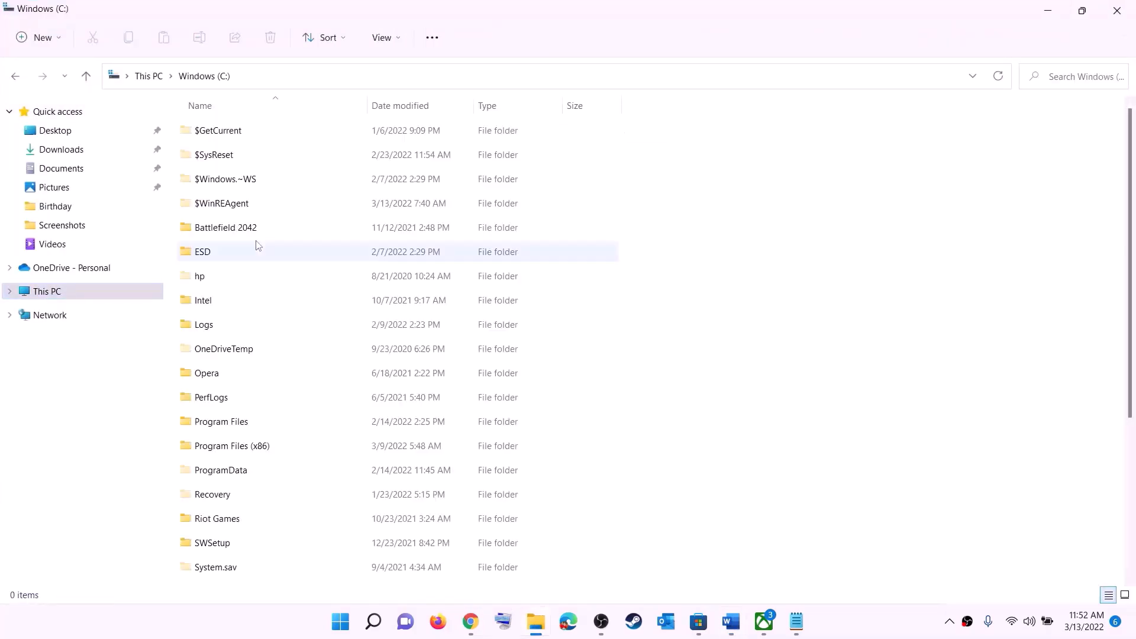
pyautogui.scroll(-4, 293, 355)
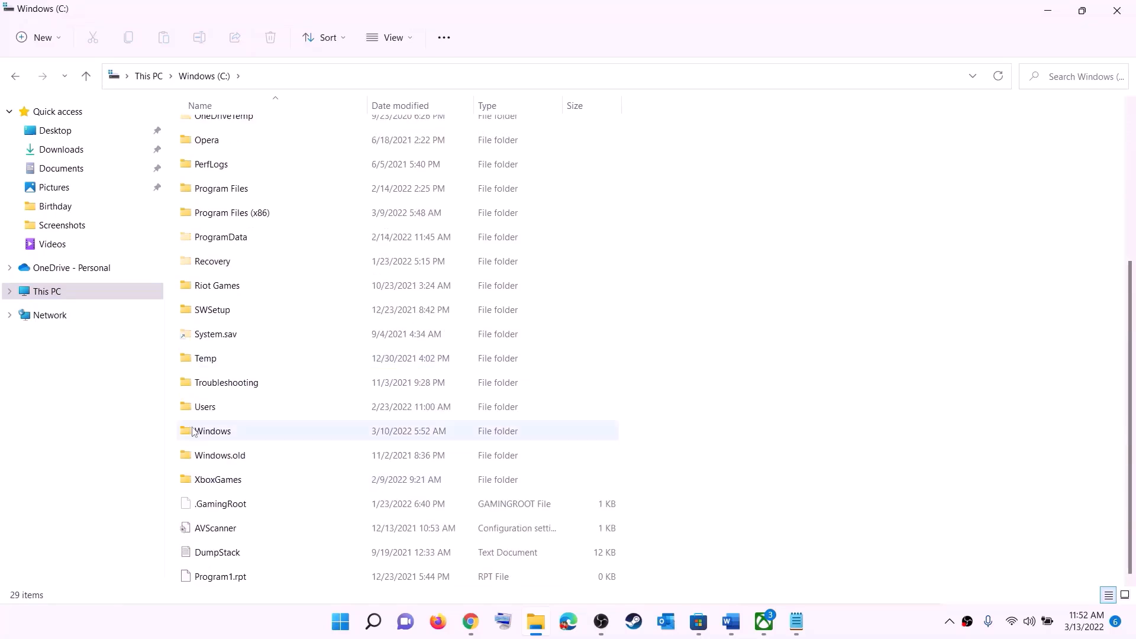
pyautogui.click(201, 408)
pyautogui.doubleClick(244, 411)
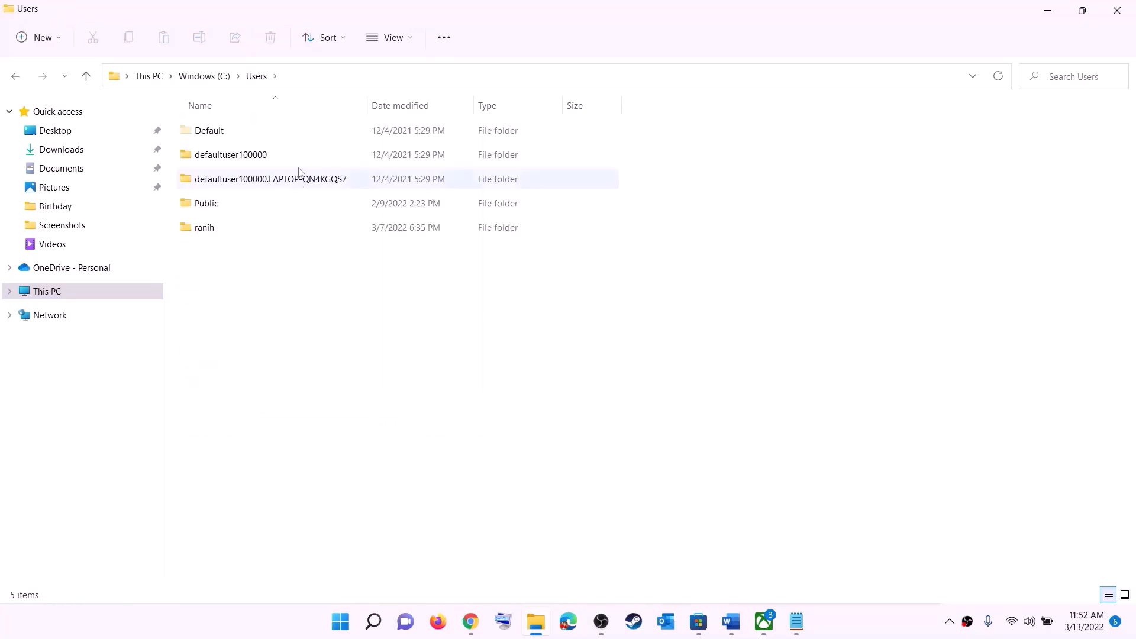
pyautogui.doubleClick(212, 231)
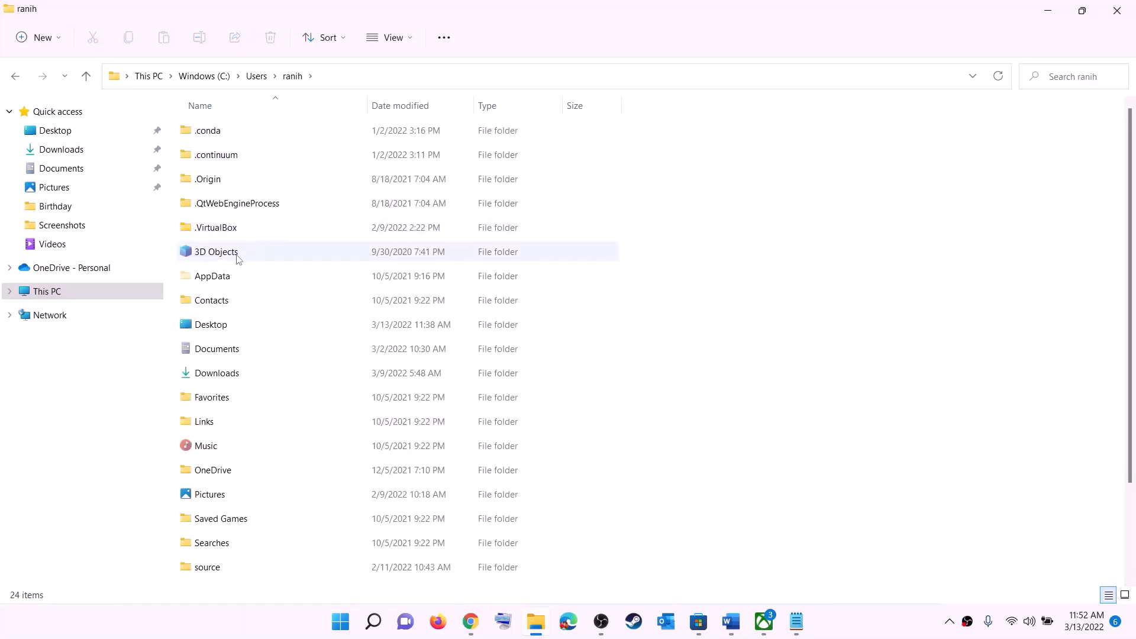
pyautogui.click(199, 277)
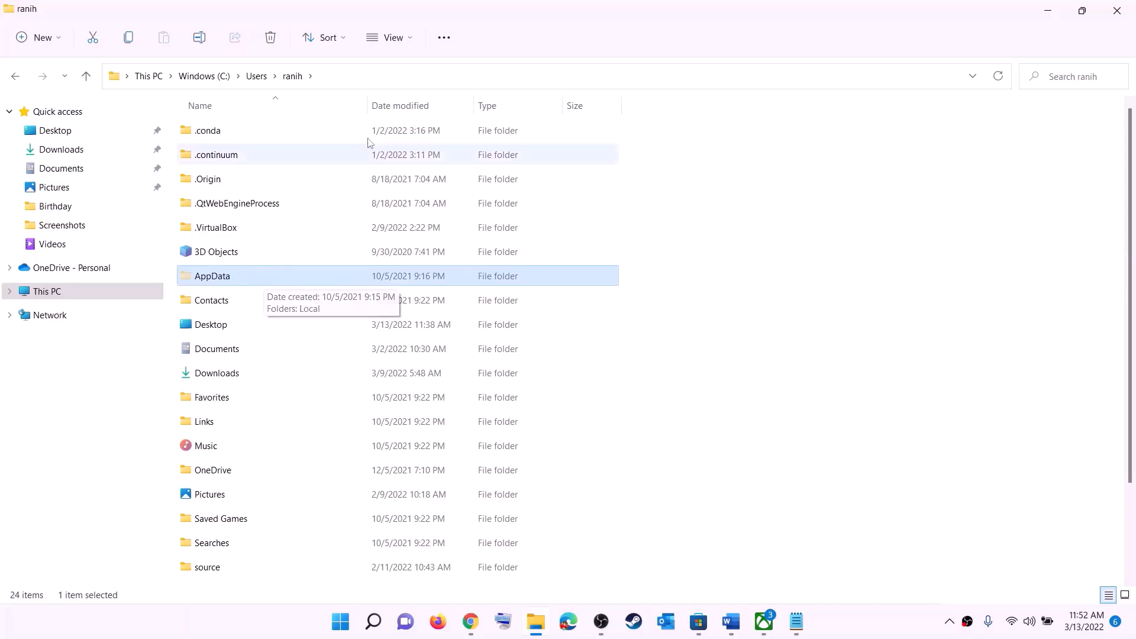
# - Turn on hidden items and open the AppData folder
pyautogui.click(412, 36)
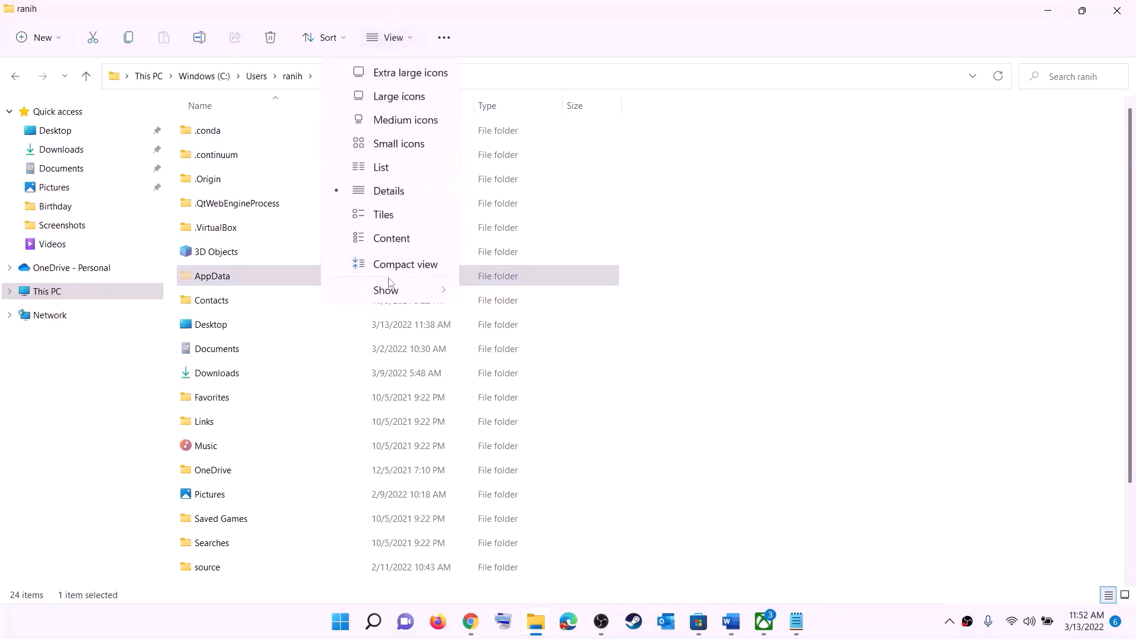
pyautogui.moveTo(408, 290)
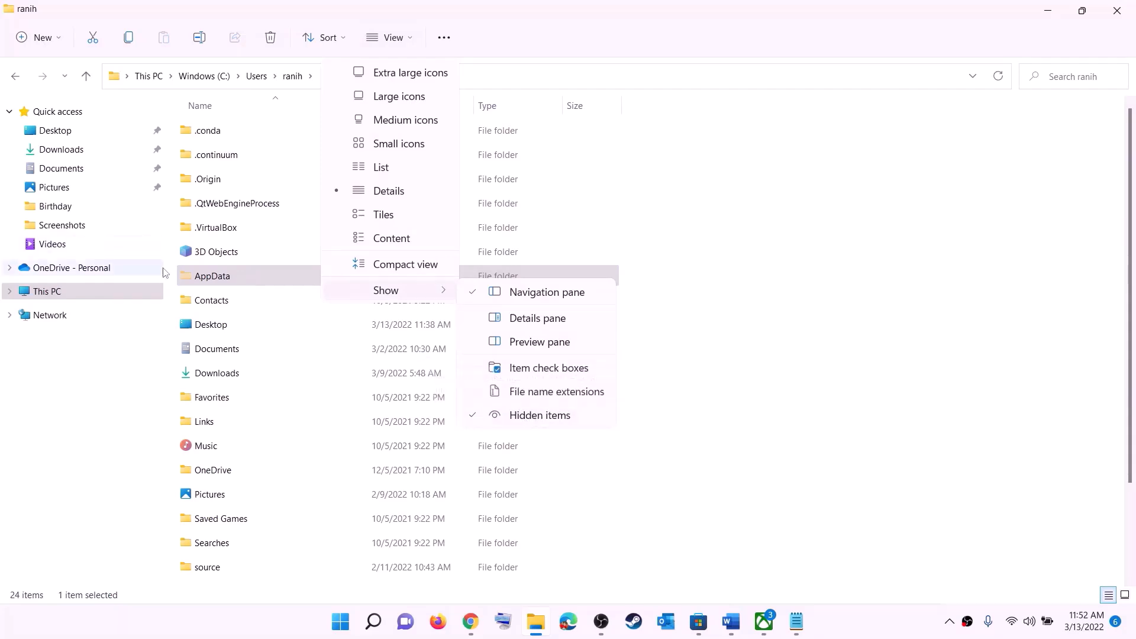
pyautogui.click(237, 280)
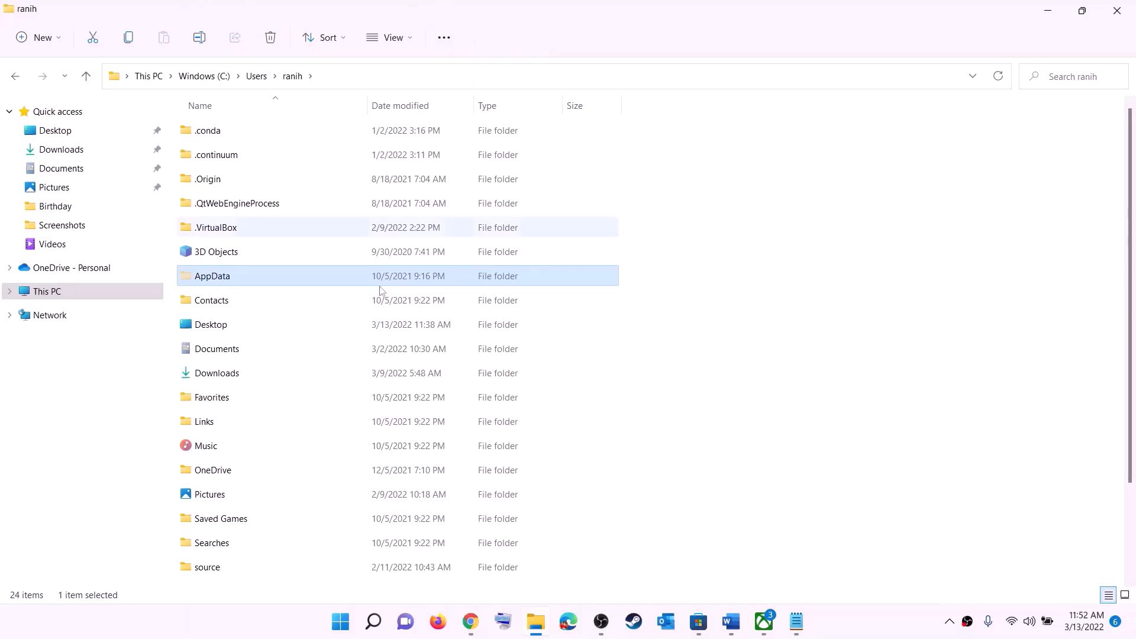
pyautogui.click(219, 277)
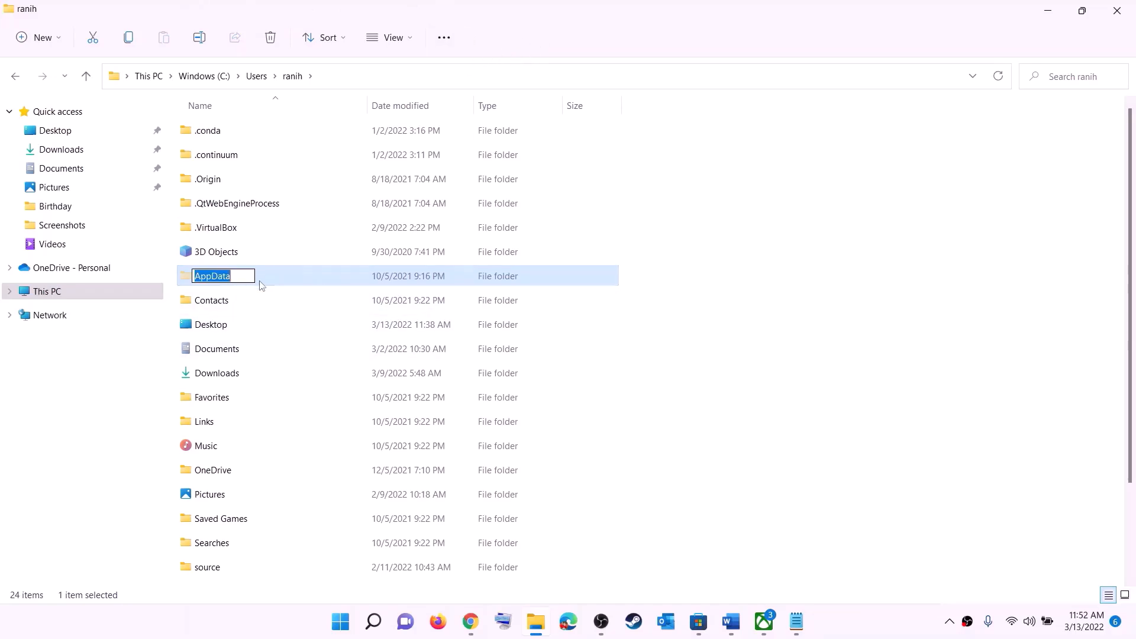
pyautogui.click(282, 276)
pyautogui.doubleClick(259, 279)
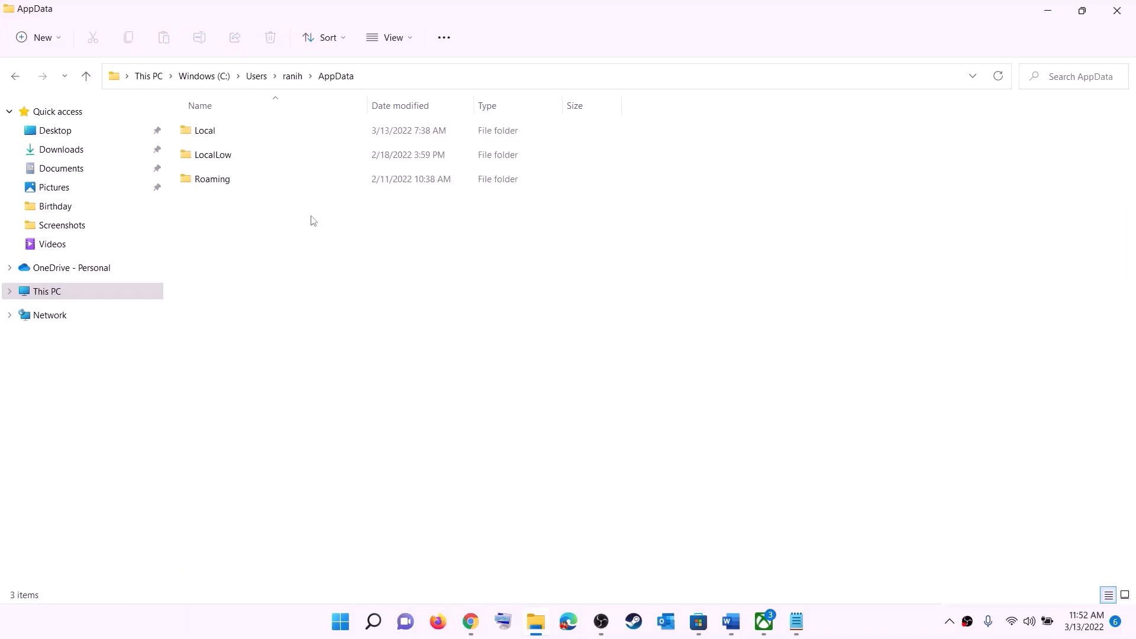
# - Open AppData\Local\Packages and scroll down the package list
pyautogui.click(230, 131)
pyautogui.doubleClick(230, 130)
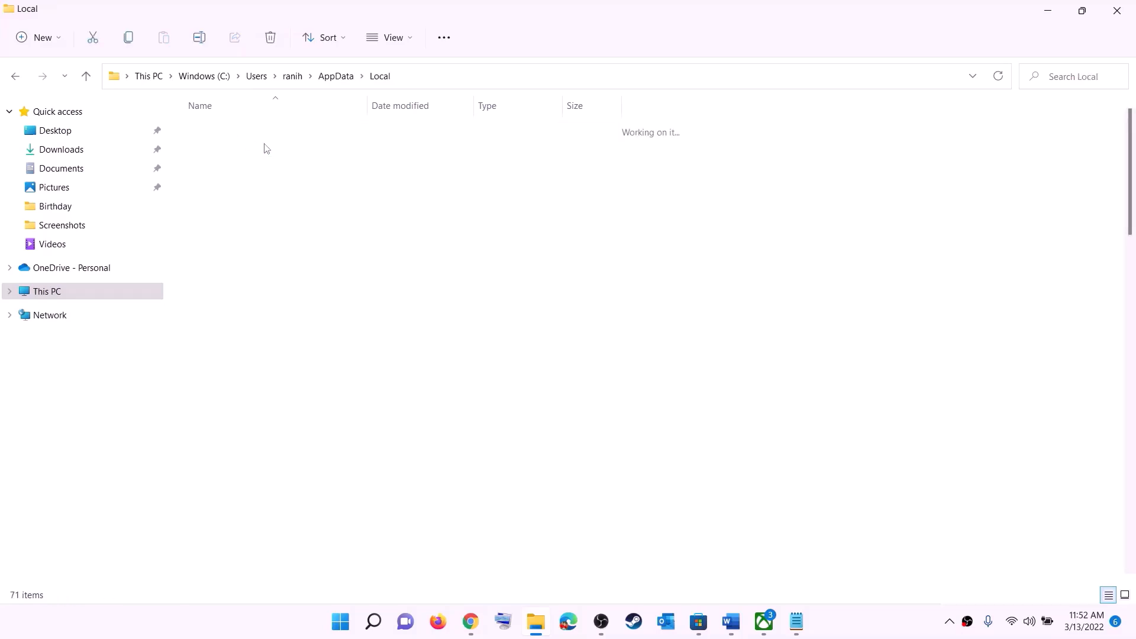
pyautogui.click(260, 283)
pyautogui.press('p')
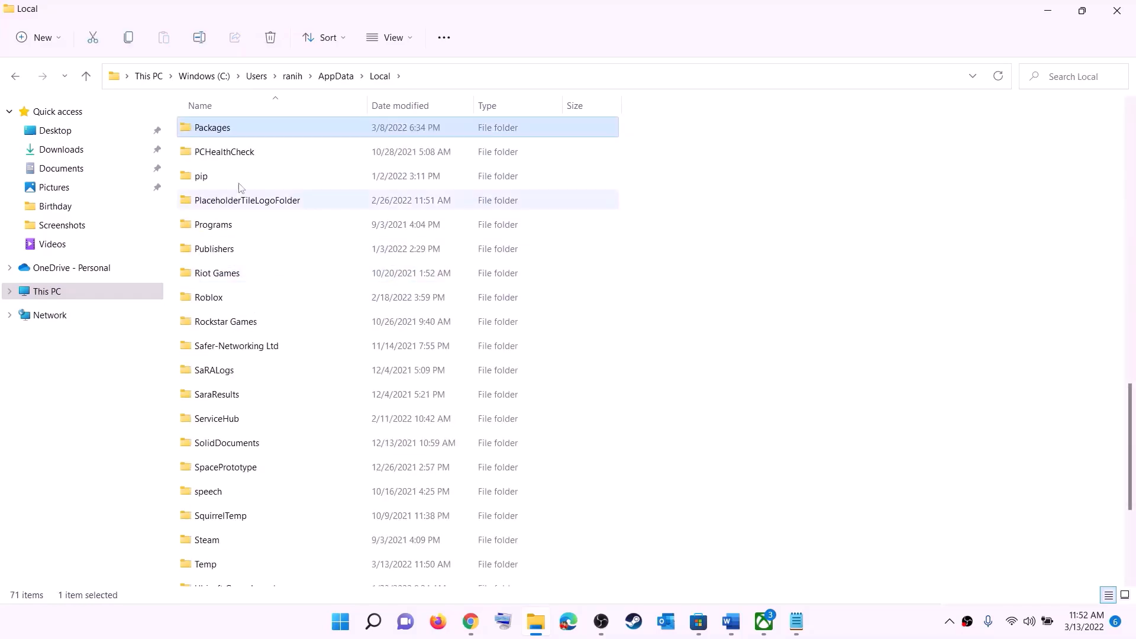
pyautogui.click(241, 132)
pyautogui.doubleClick(264, 126)
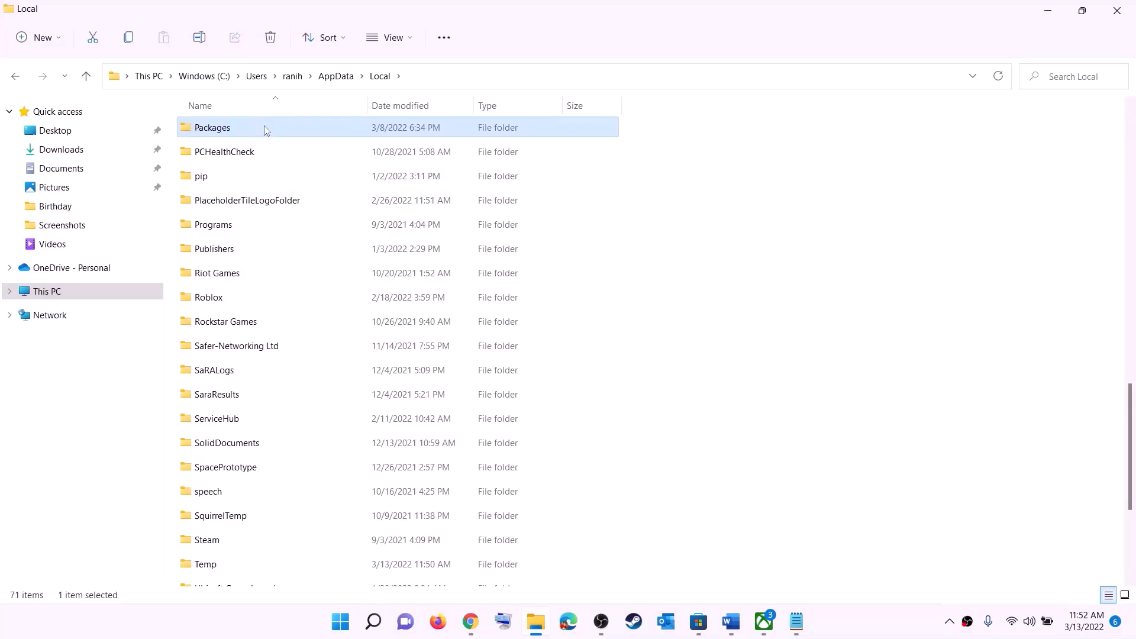
pyautogui.scroll(-13, 335, 385)
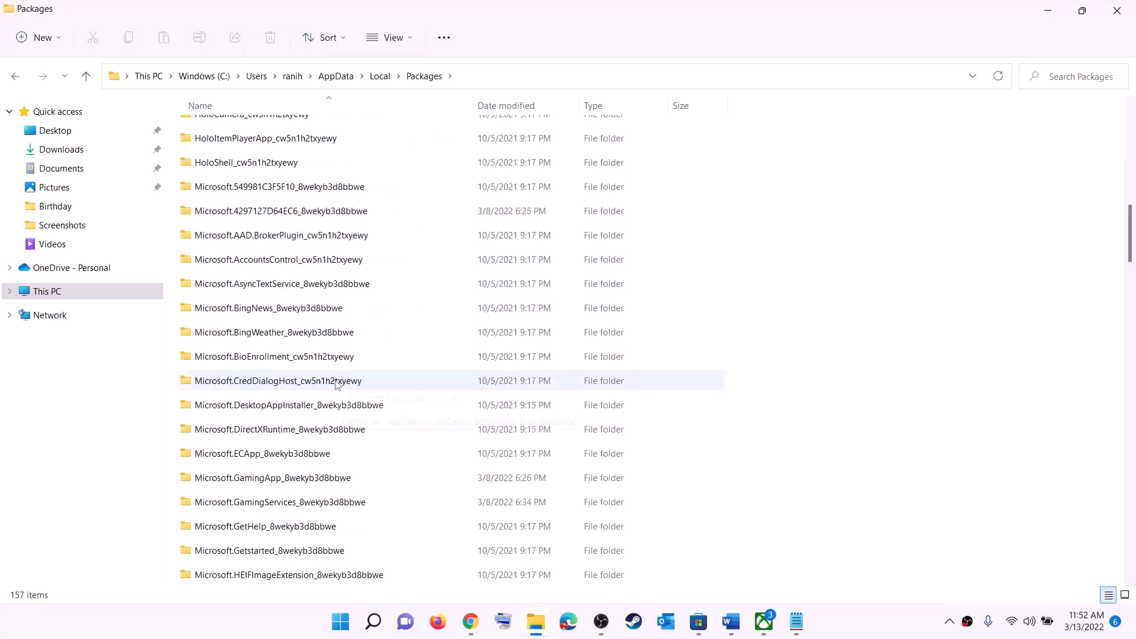
pyautogui.scroll(-20, 335, 385)
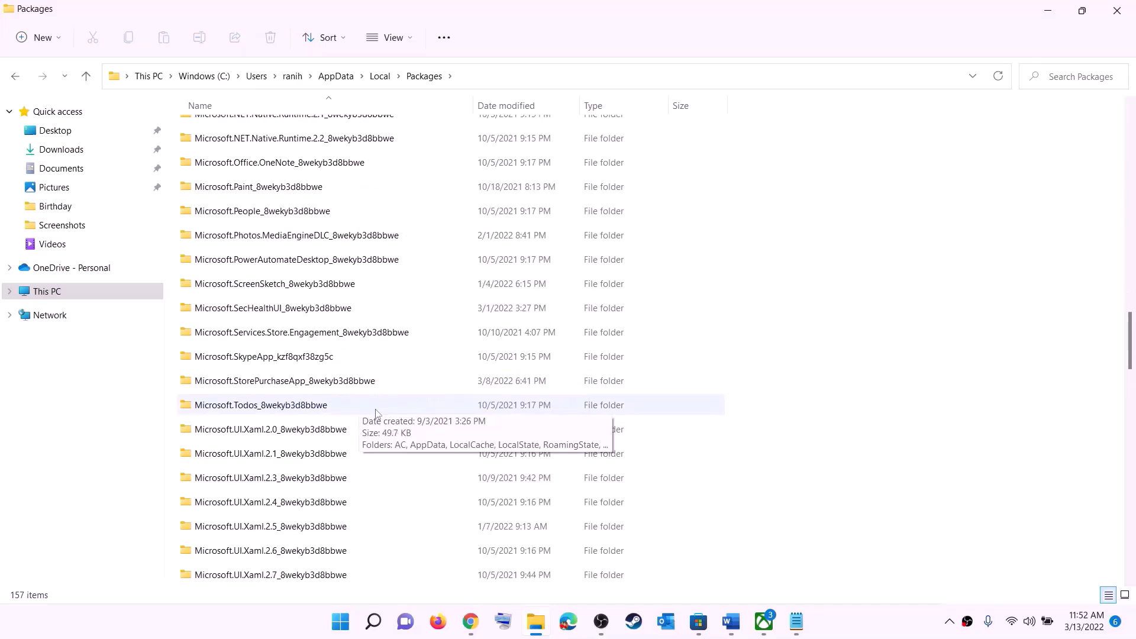
pyautogui.scroll(-6, 395, 417)
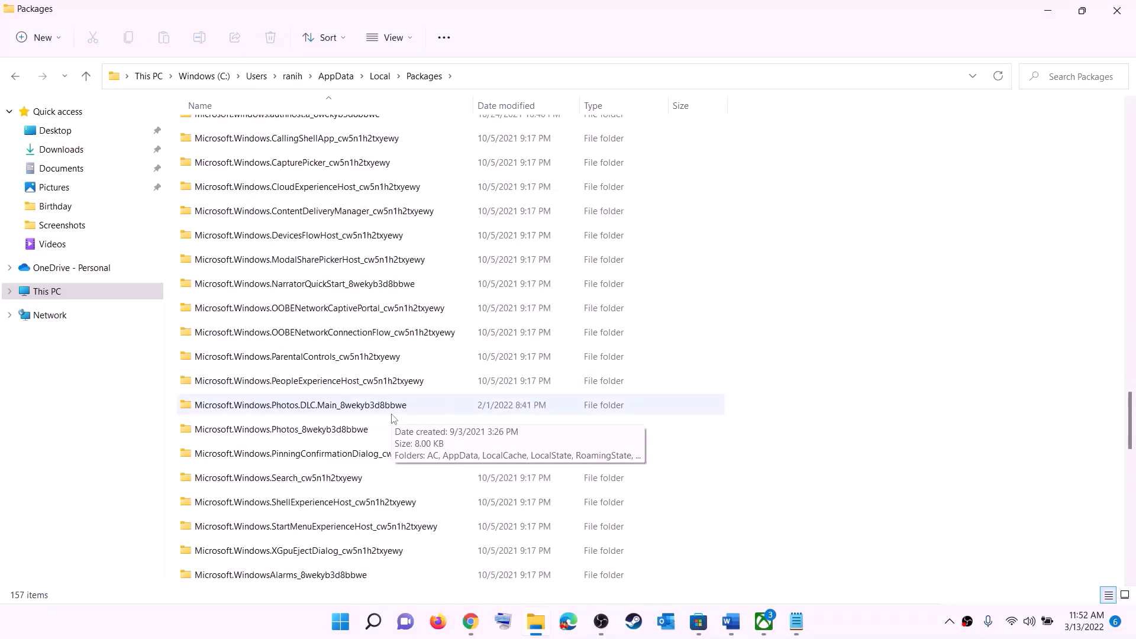
# - Open the Microsoft.WindowsStore_8wekyb3d8bbwe package folder
pyautogui.click(257, 482)
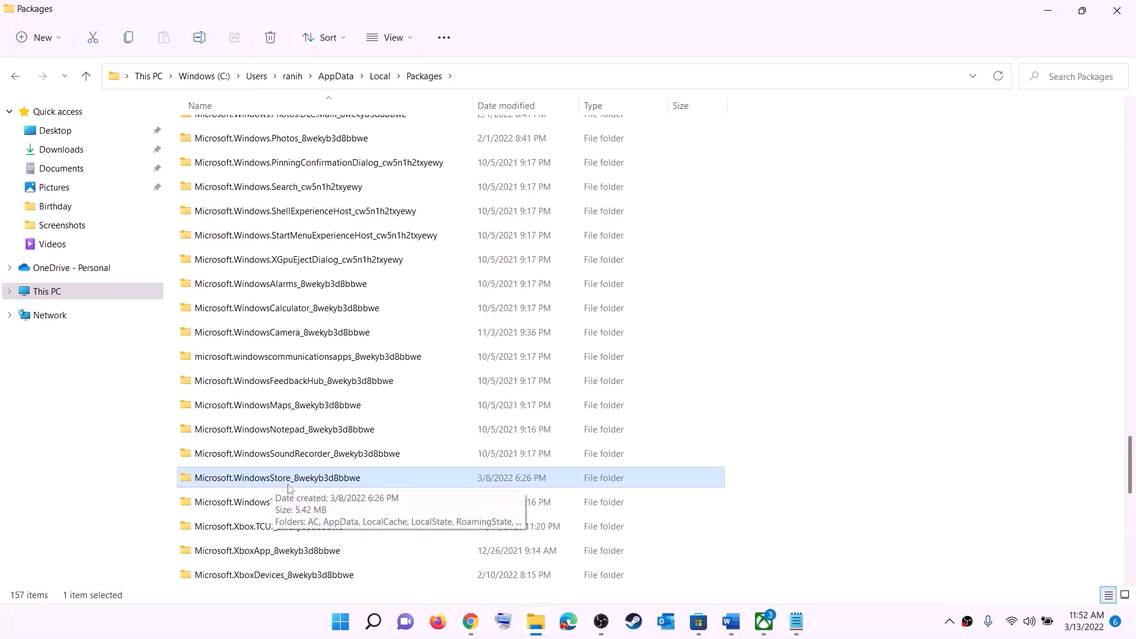
pyautogui.click(318, 486)
pyautogui.click(416, 482)
pyautogui.click(319, 477)
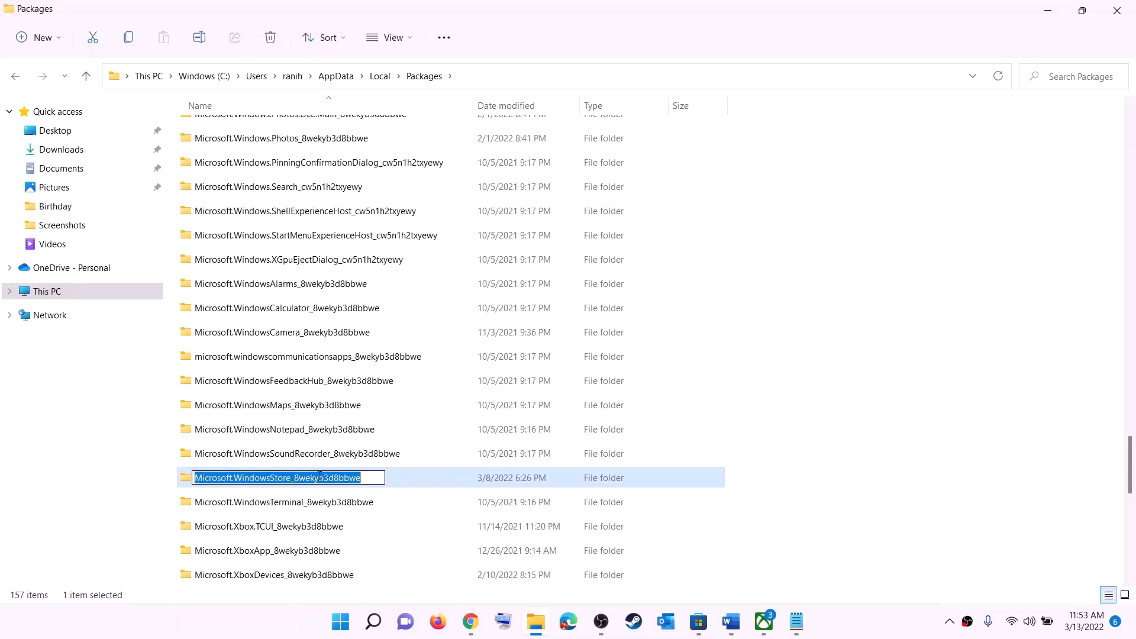
pyautogui.doubleClick(401, 481)
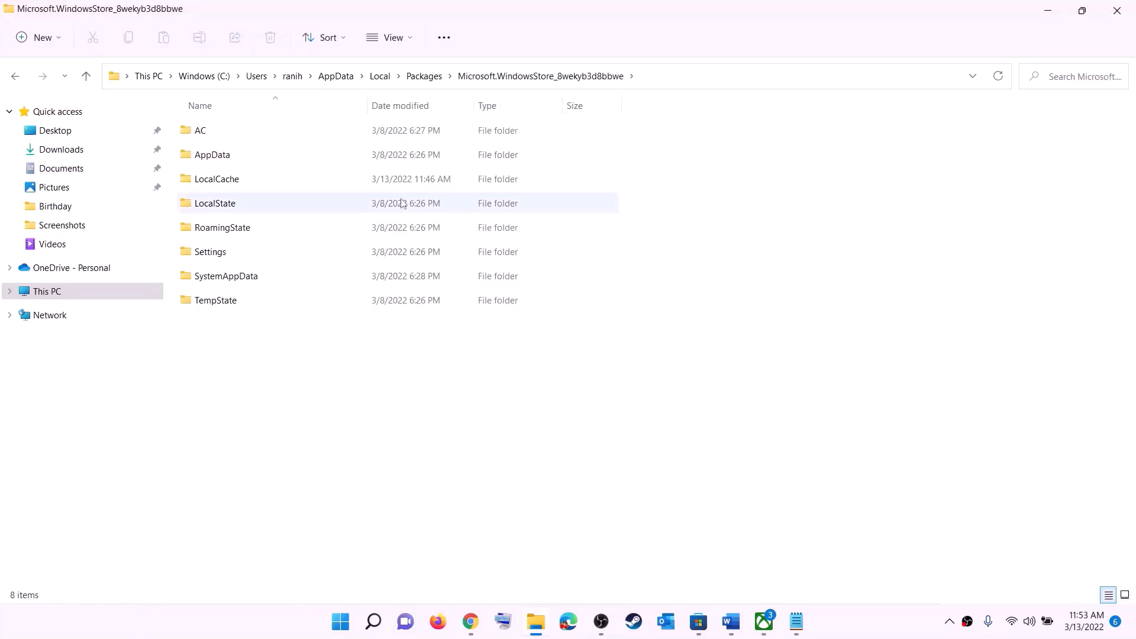
# - Delete the LocalCache folder inside the WindowsStore package folder
pyautogui.click(217, 184)
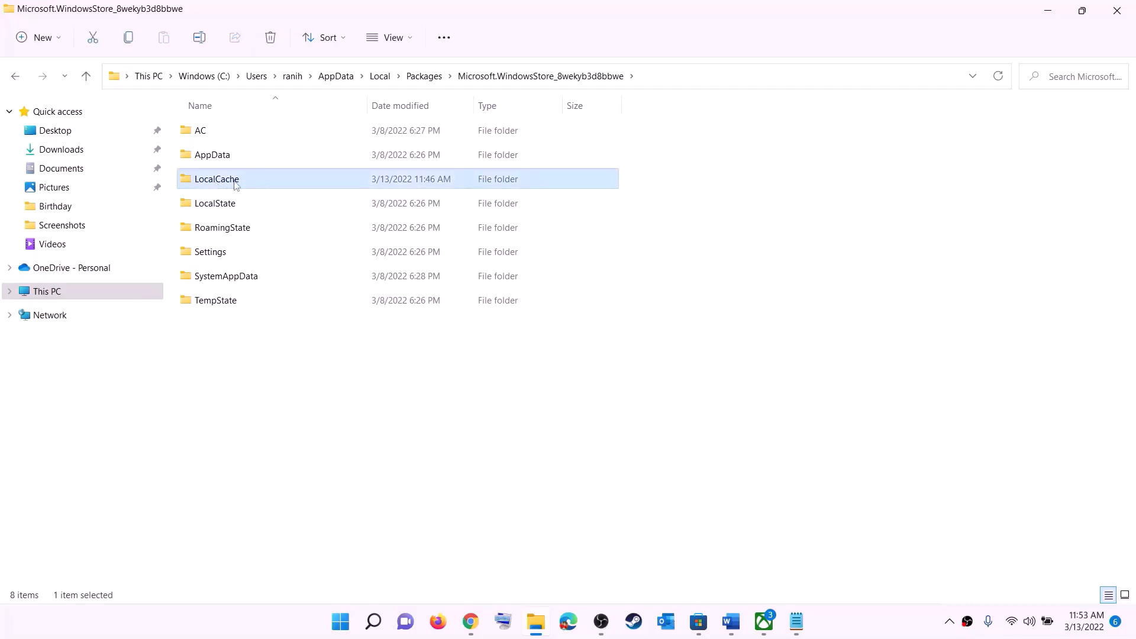
pyautogui.rightClick(240, 185)
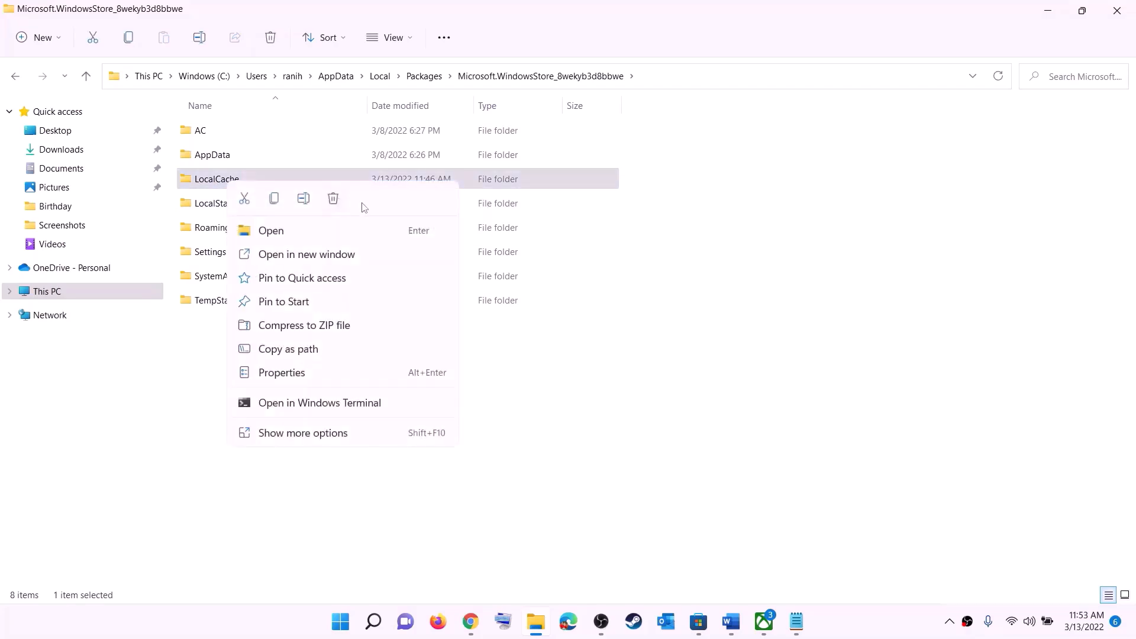
pyautogui.click(333, 199)
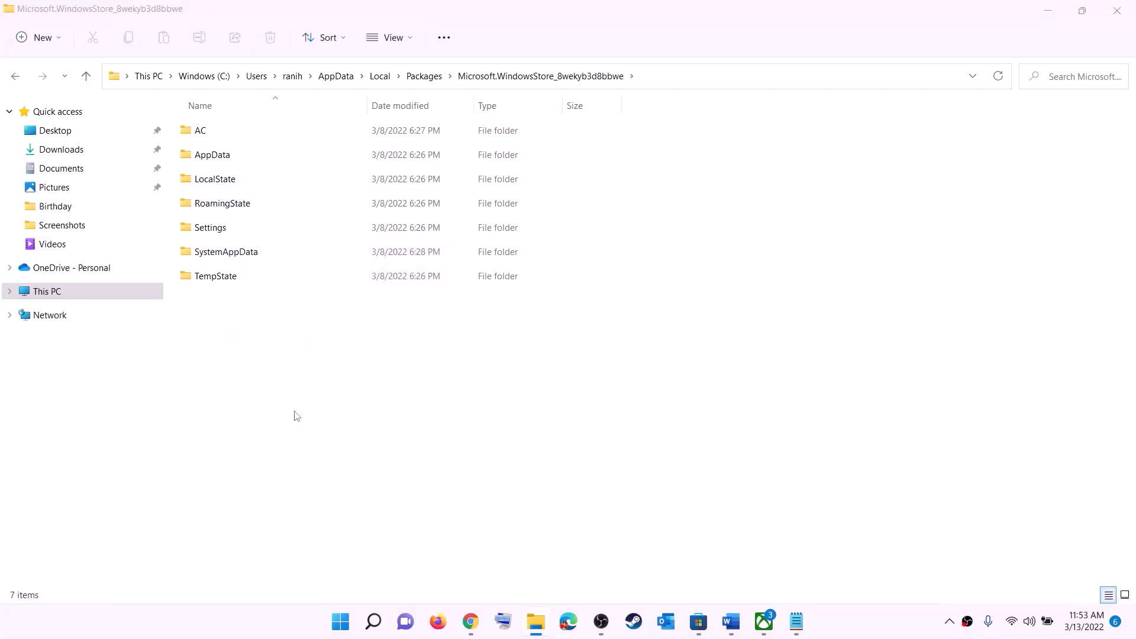
pyautogui.click(342, 621)
pyautogui.click(752, 571)
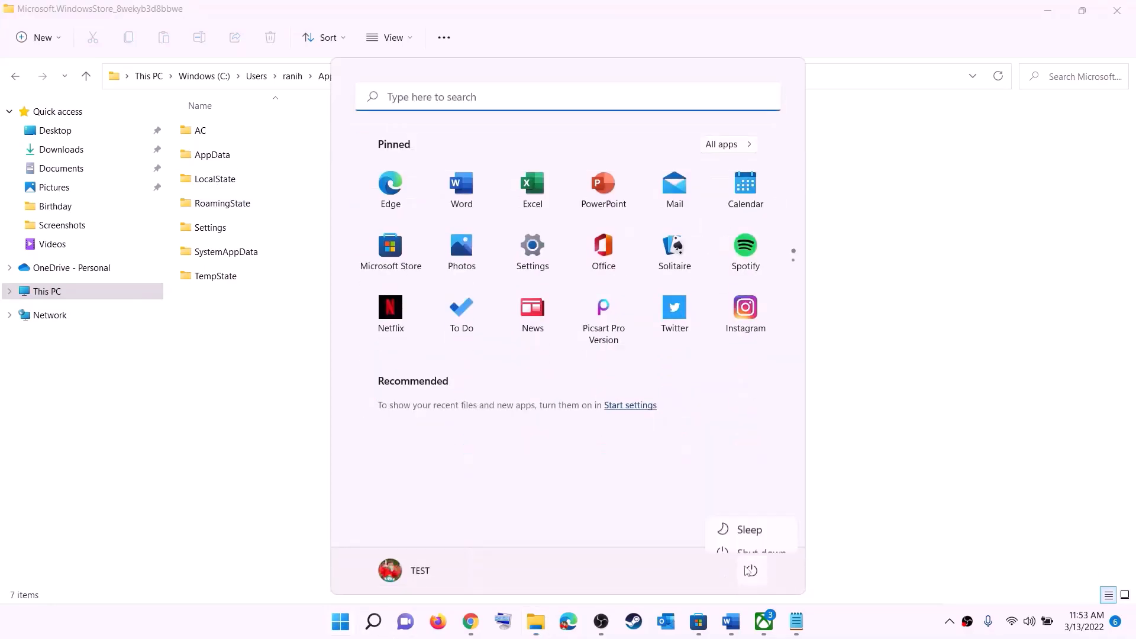
# - Close File Explorer and highlight the next instruction in the Word notes
pyautogui.click(1131, 18)
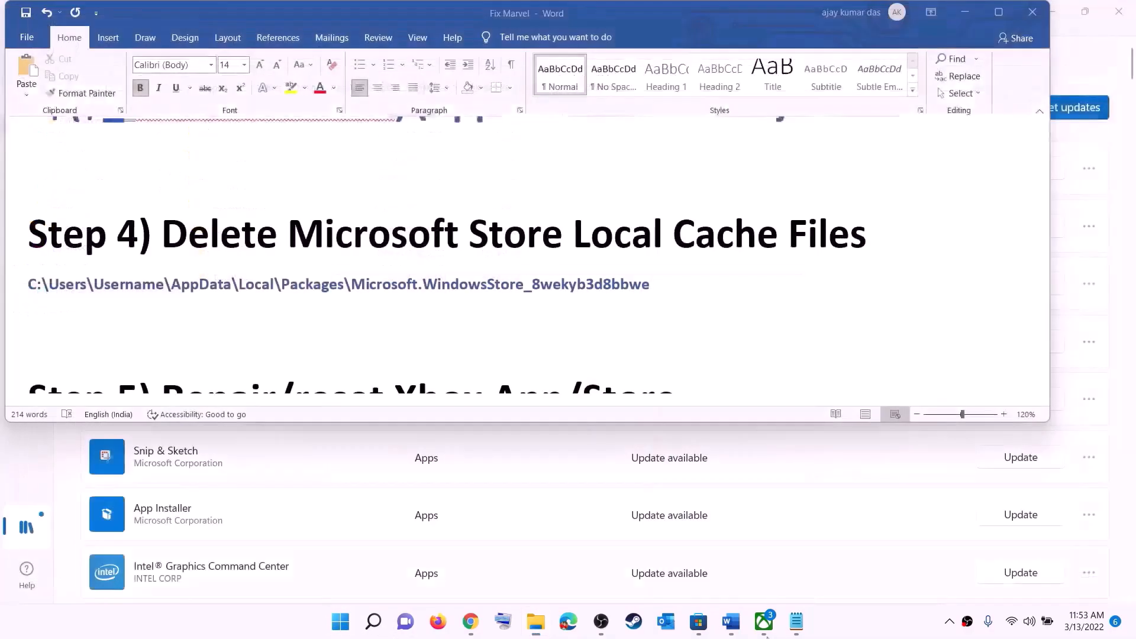
pyautogui.click(395, 311)
pyautogui.scroll(-3, 346, 332)
pyautogui.scroll(1, 357, 295)
pyautogui.scroll(1, 357, 294)
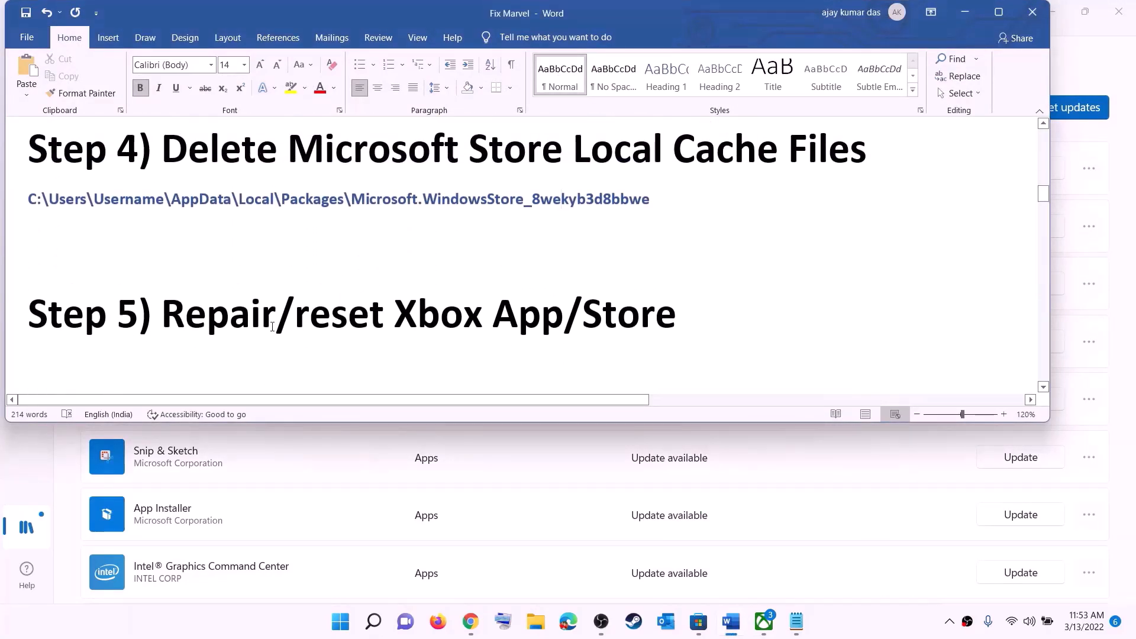
pyautogui.moveTo(276, 313); pyautogui.dragTo(701, 319)
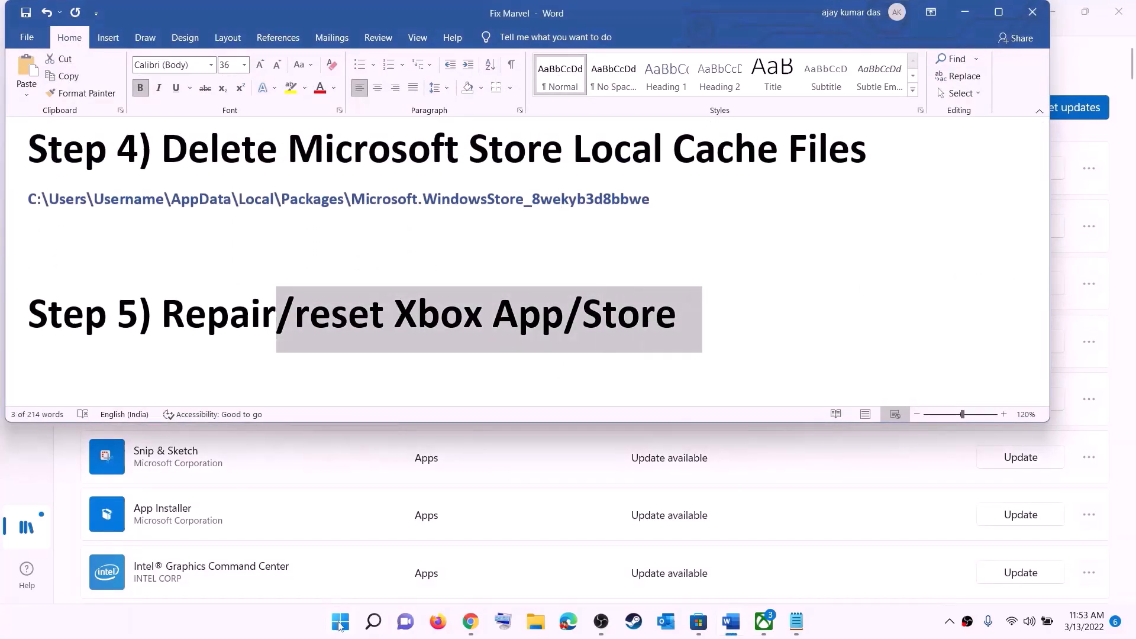
# - Open the Xbox app's App settings page from a Start search for 'xbox'
pyautogui.click(342, 623)
pyautogui.write('xbox')
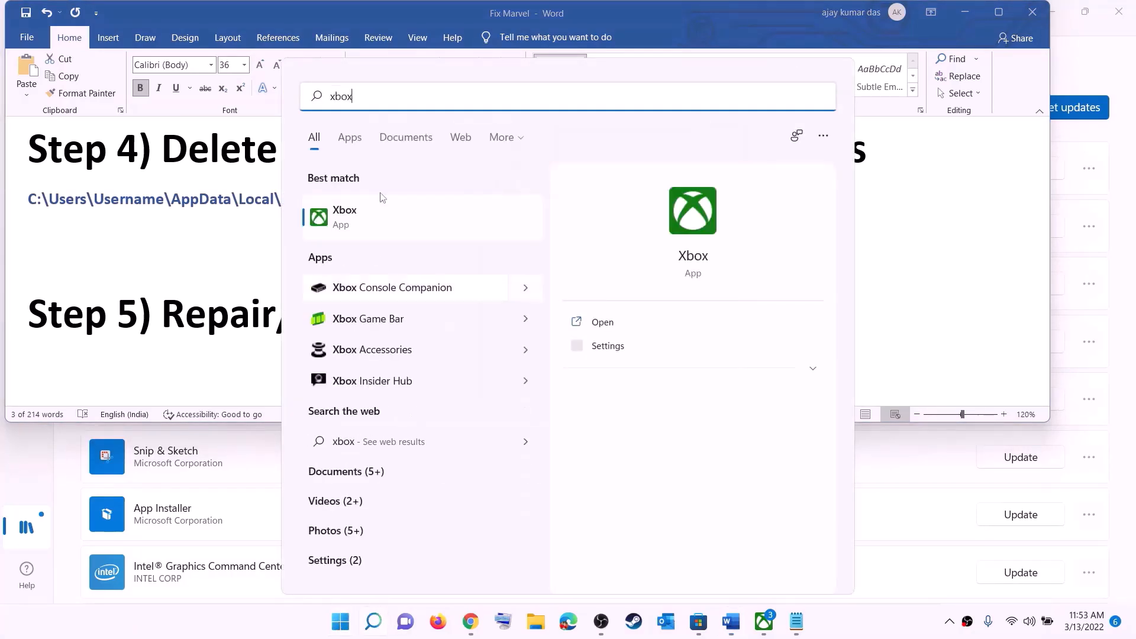
pyautogui.rightClick(353, 218)
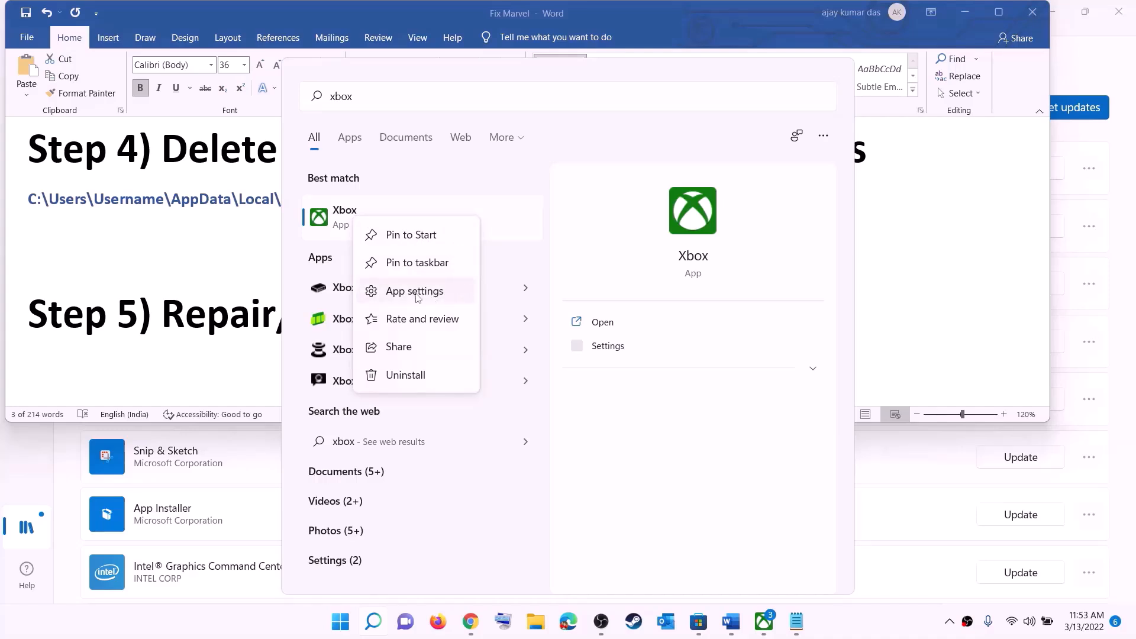
pyautogui.click(417, 291)
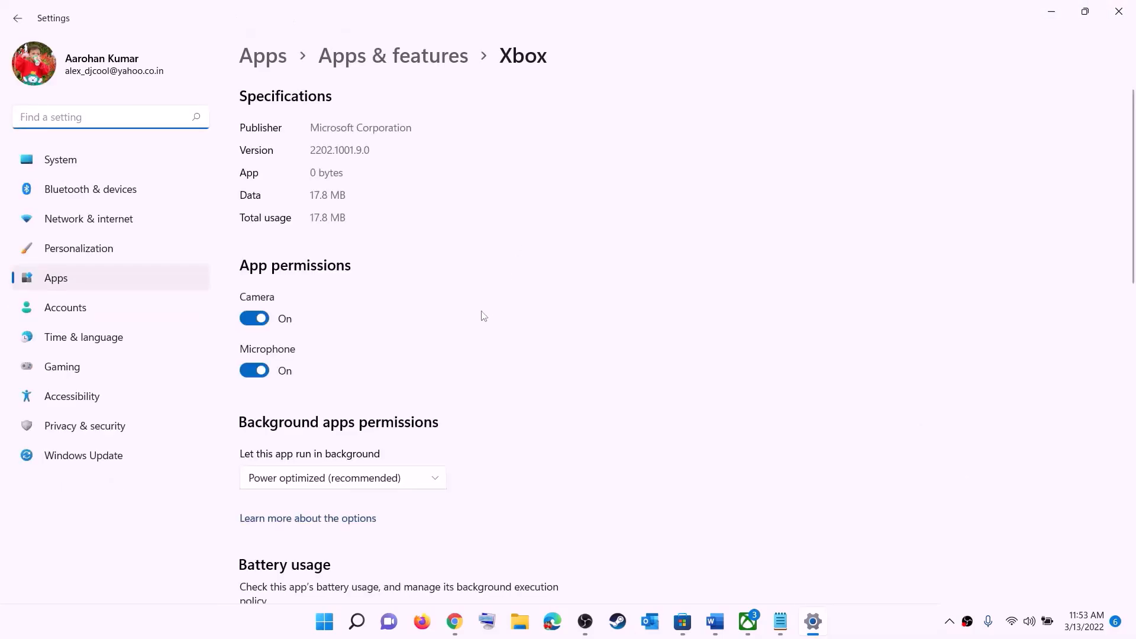
# - Repair the Xbox app, then reset it and confirm the reset
pyautogui.scroll(-10, 483, 316)
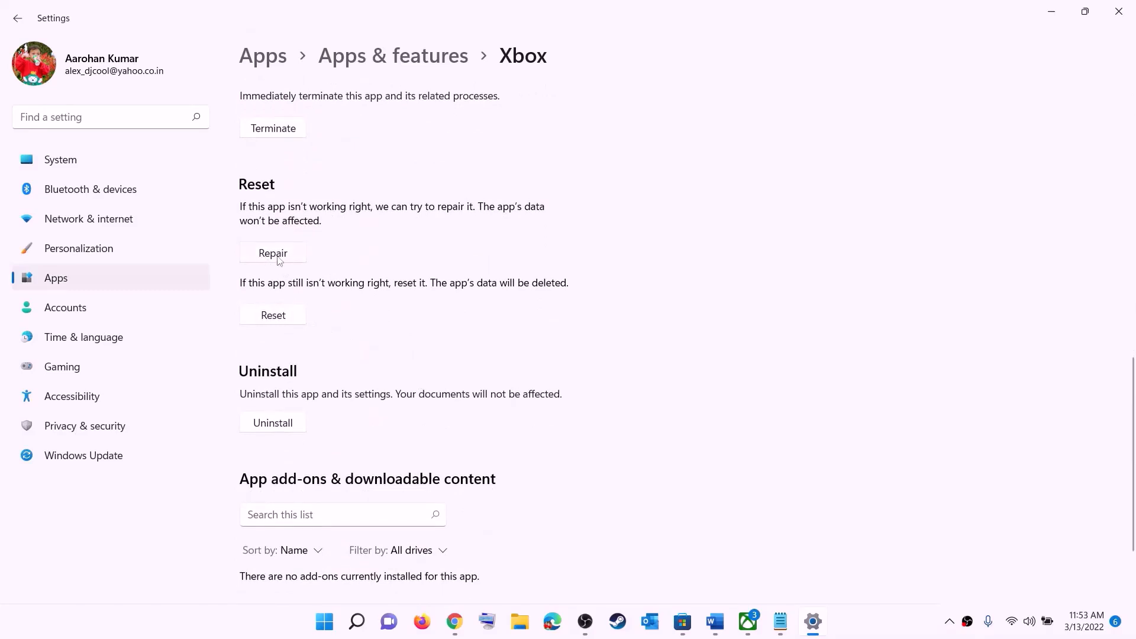
pyautogui.click(277, 256)
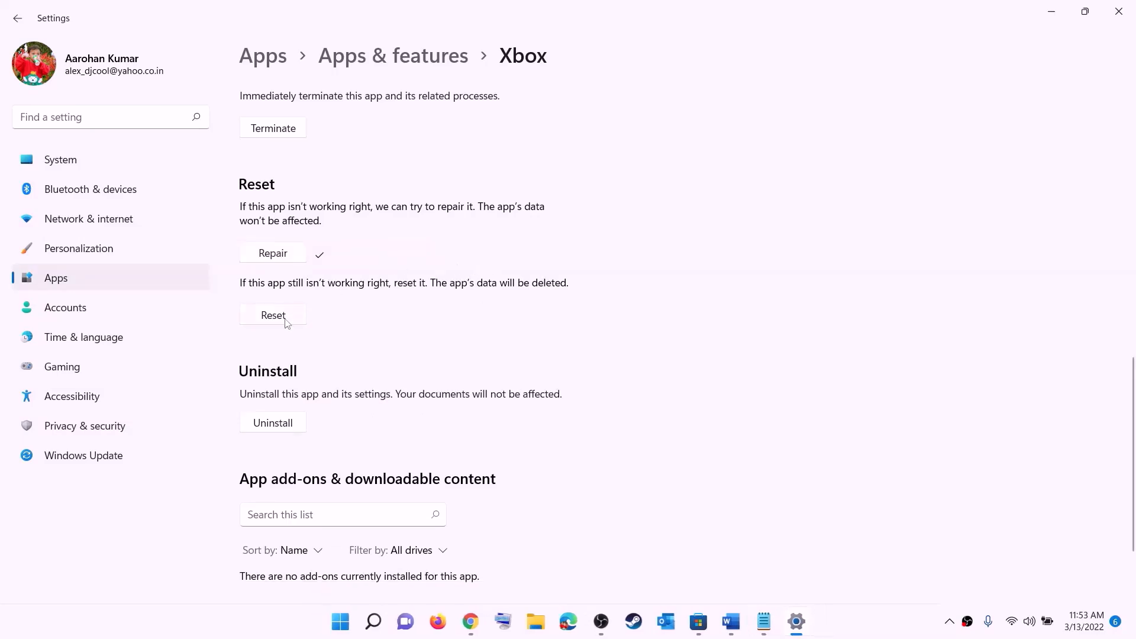
pyautogui.click(270, 318)
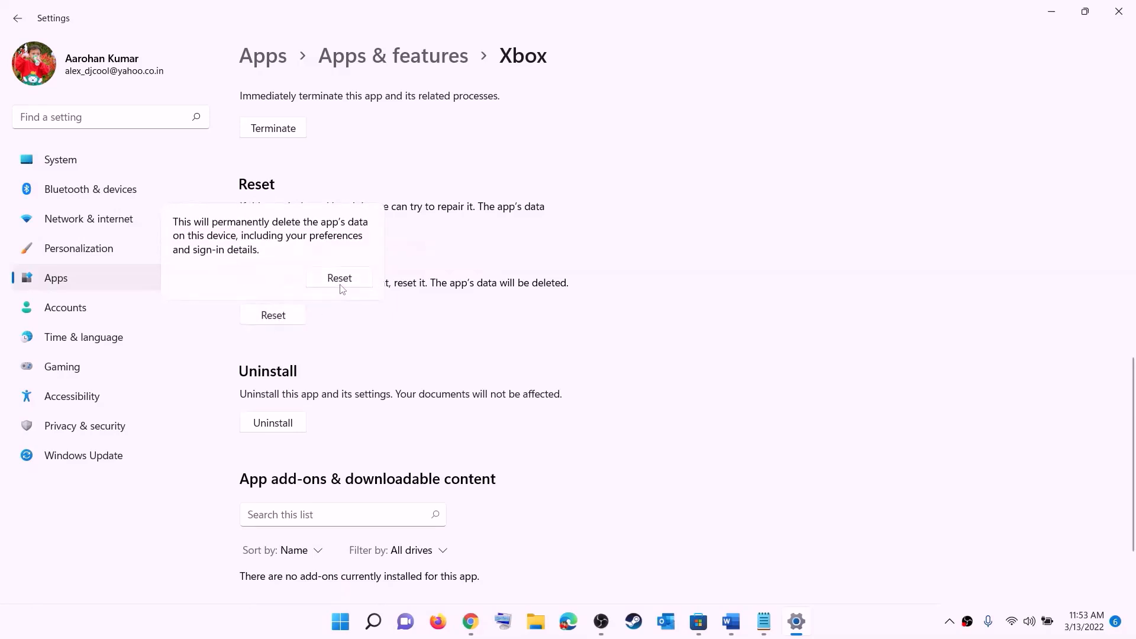
pyautogui.click(347, 280)
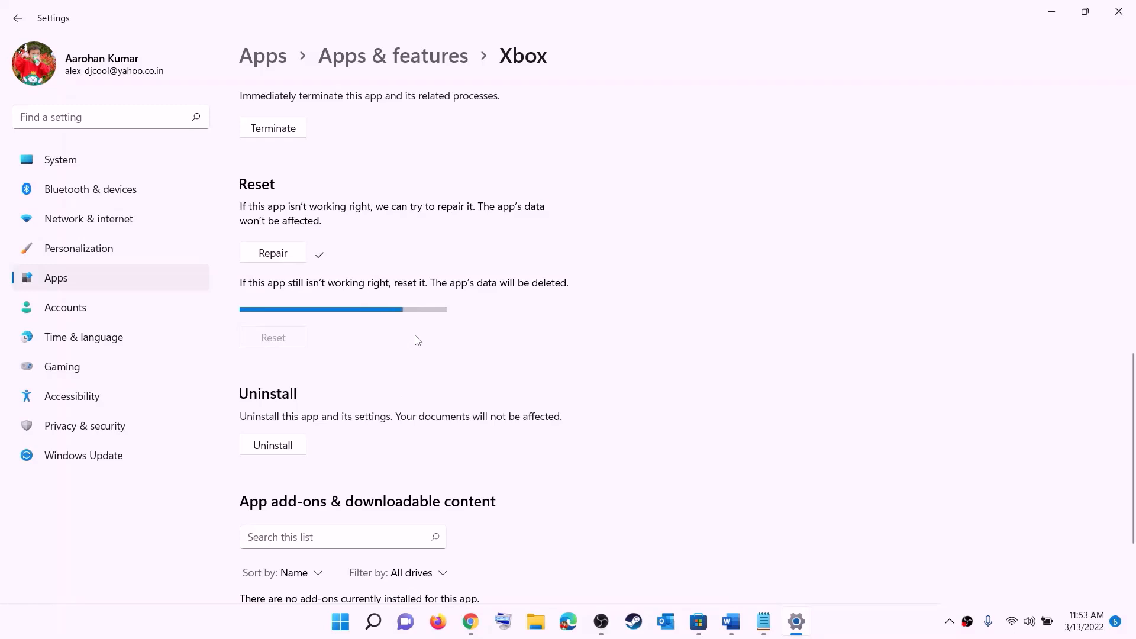
# - Repair the Microsoft Store app from its App settings page
pyautogui.click(339, 625)
pyautogui.write('store')
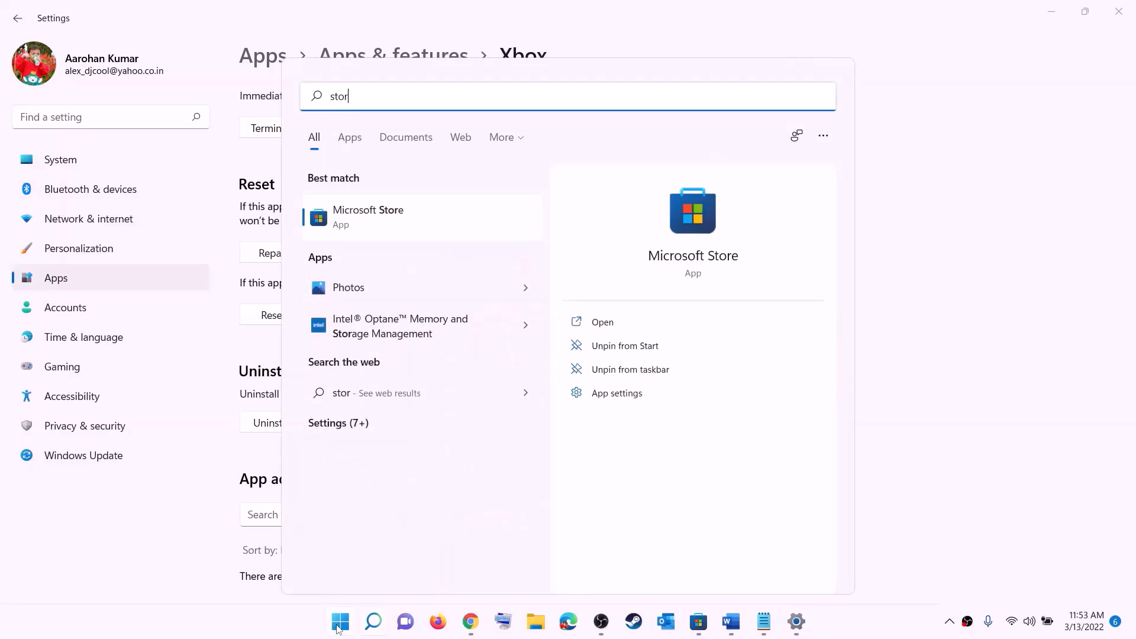
pyautogui.rightClick(376, 230)
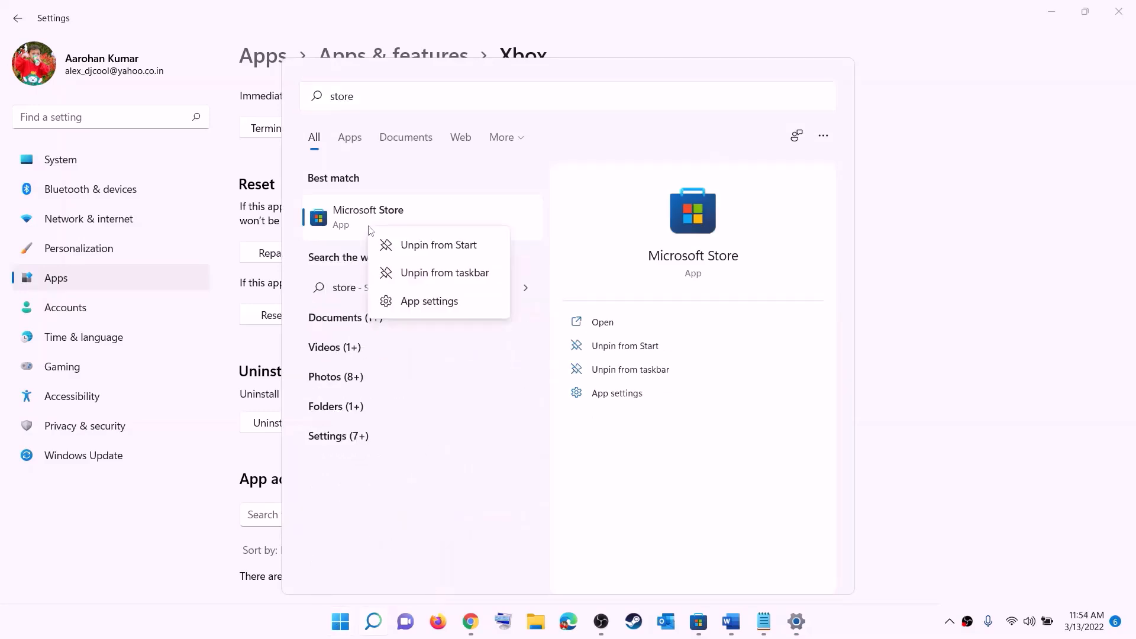
pyautogui.click(441, 303)
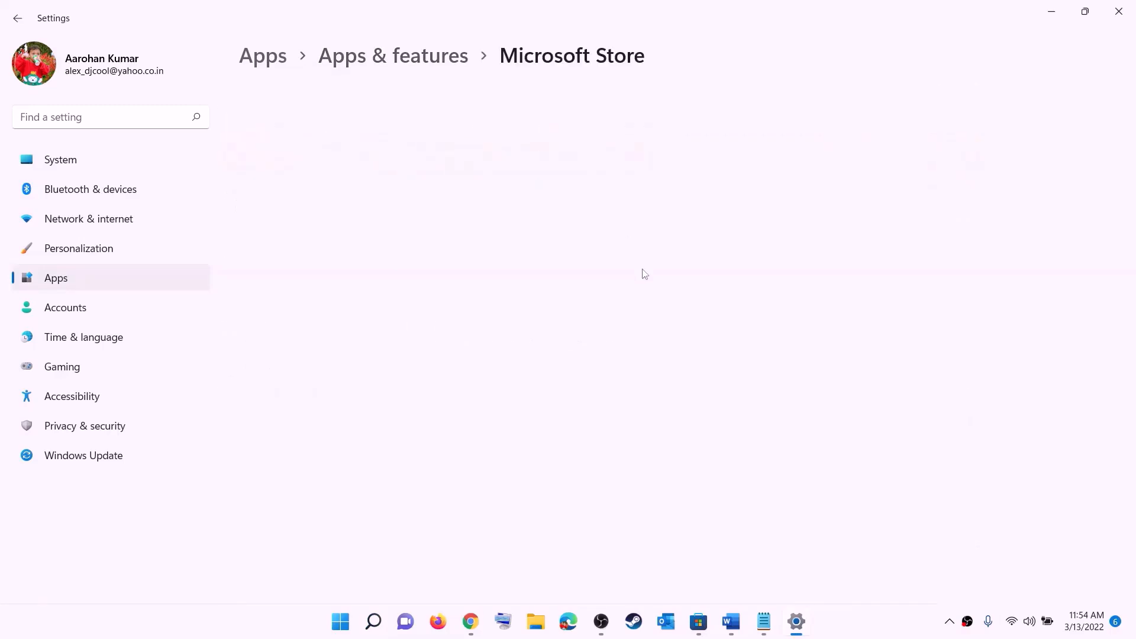
pyautogui.scroll(-10, 356, 437)
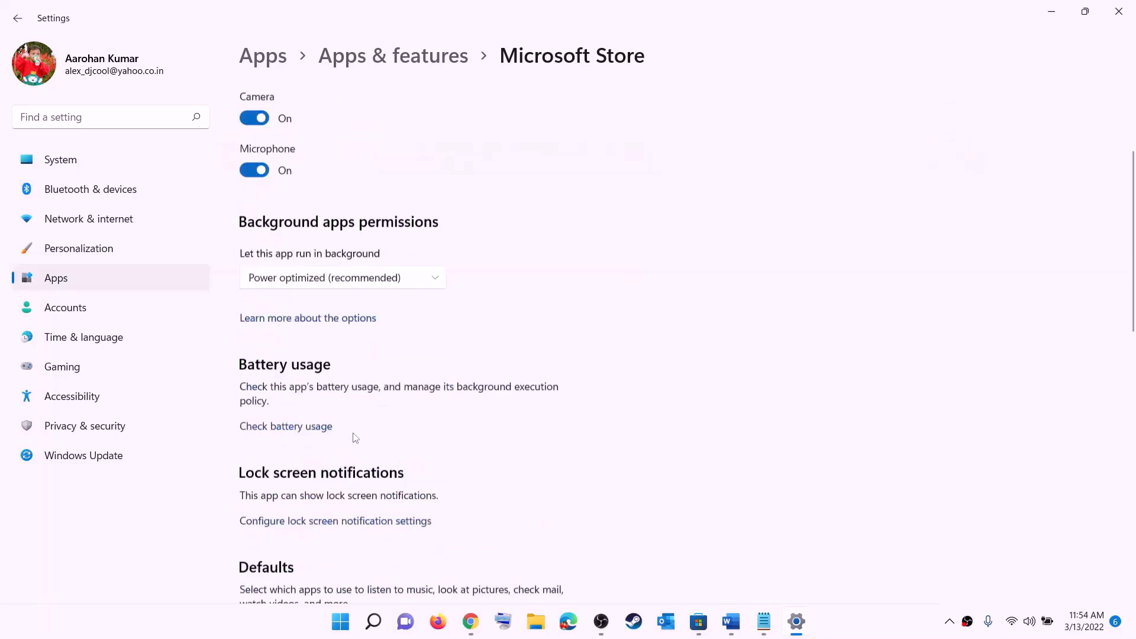
pyautogui.click(278, 428)
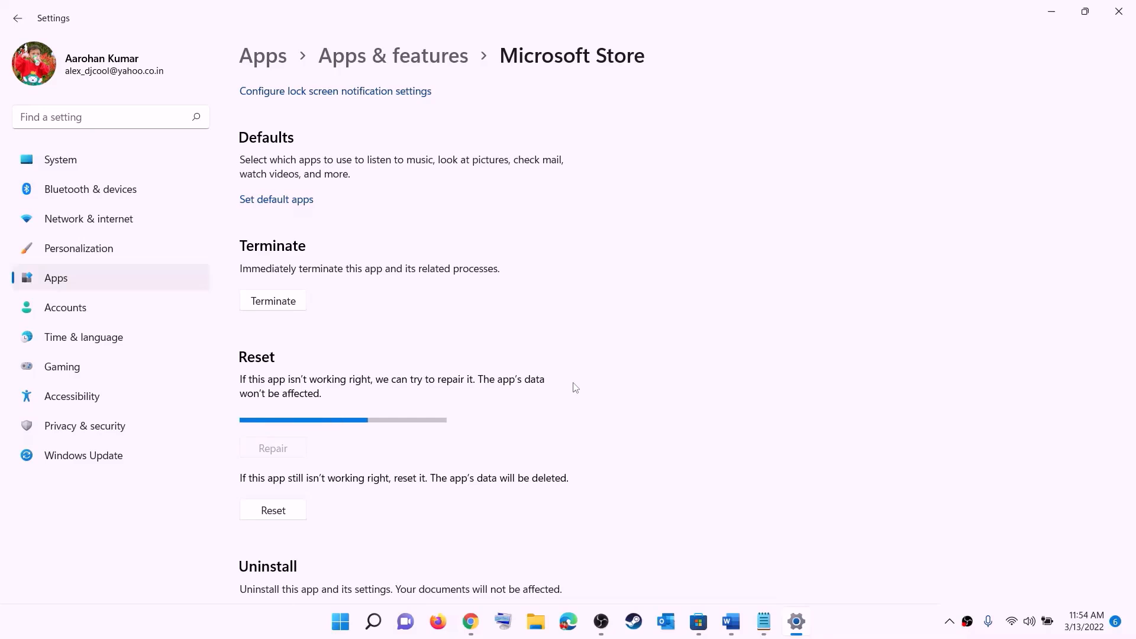
# - Reset the Microsoft Store app and confirm, then return to the Word guide
pyautogui.click(280, 511)
pyautogui.click(335, 473)
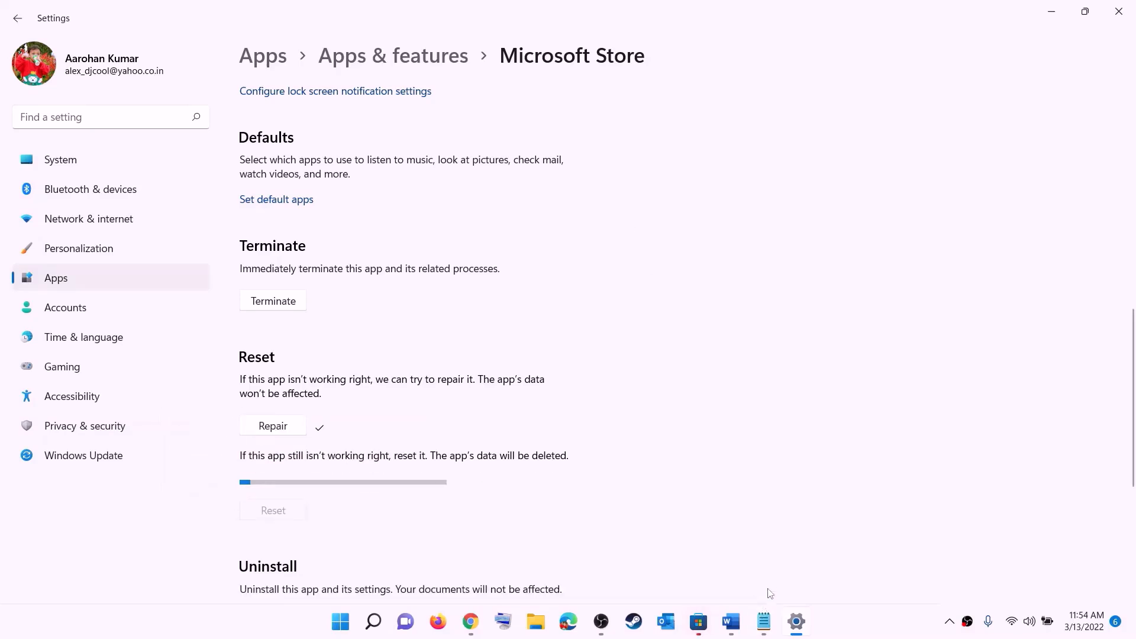
pyautogui.click(731, 622)
pyautogui.scroll(-2, 208, 311)
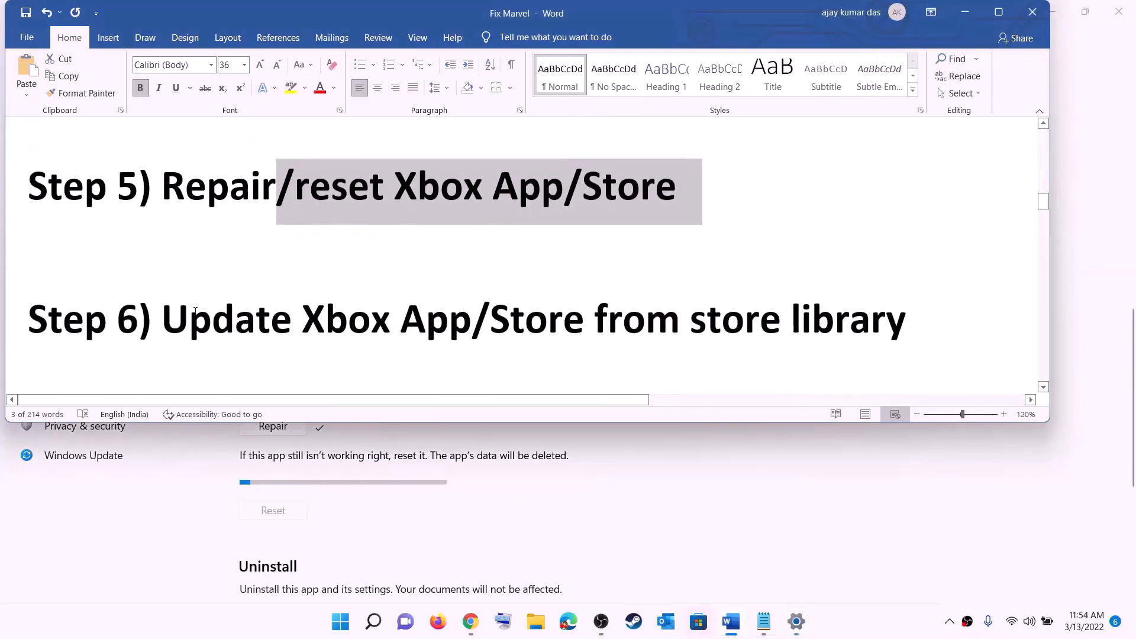
# - Highlight Step 6's 'Update Xbox App/Store' and 'from store library', then launch Microsoft Store
pyautogui.moveTo(207, 311); pyautogui.dragTo(583, 312)
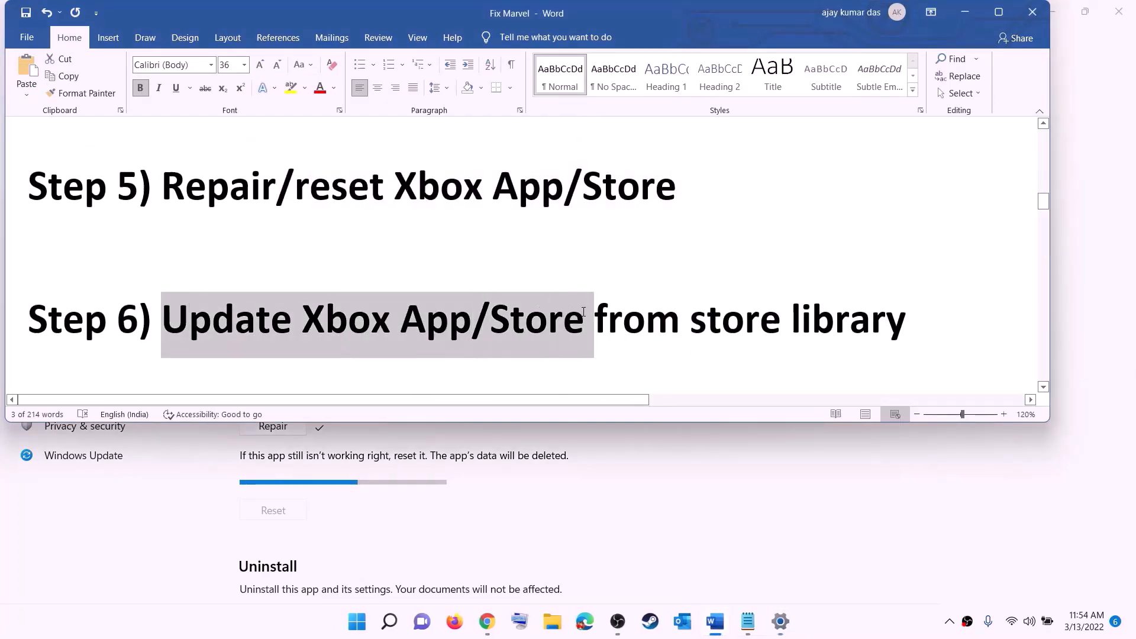
pyautogui.moveTo(683, 307); pyautogui.dragTo(904, 307)
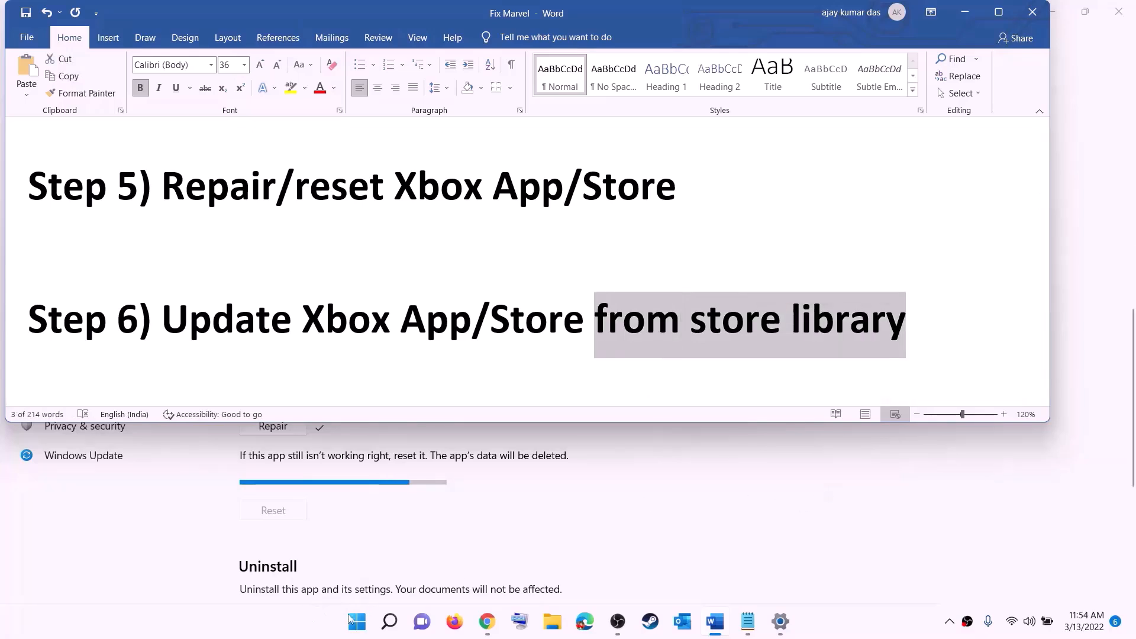
pyautogui.click(356, 622)
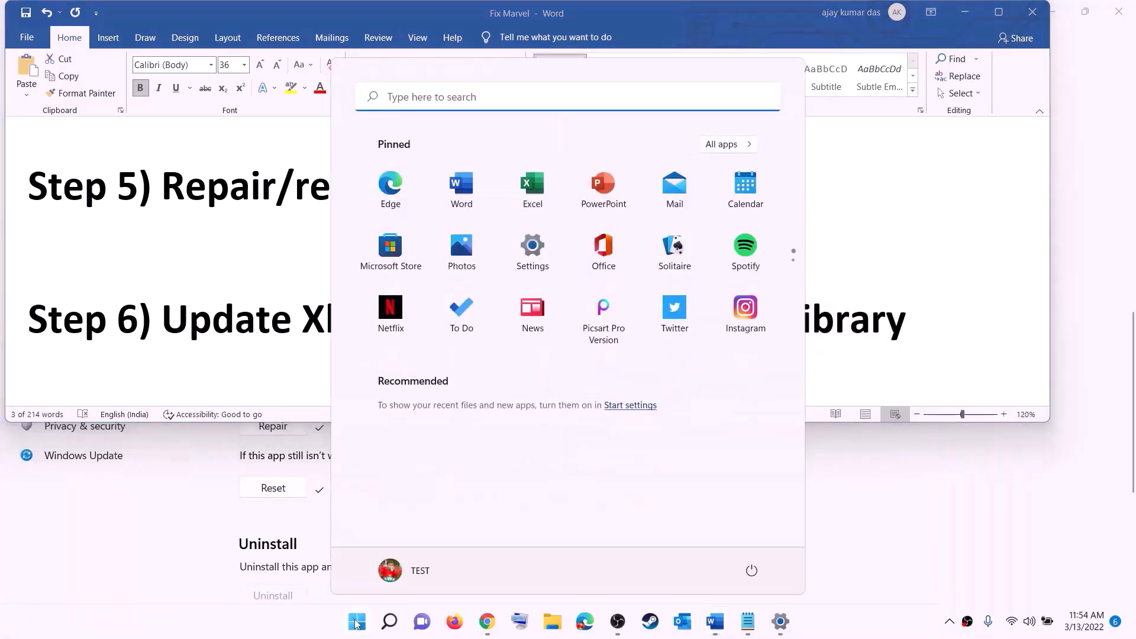
pyautogui.write('store')
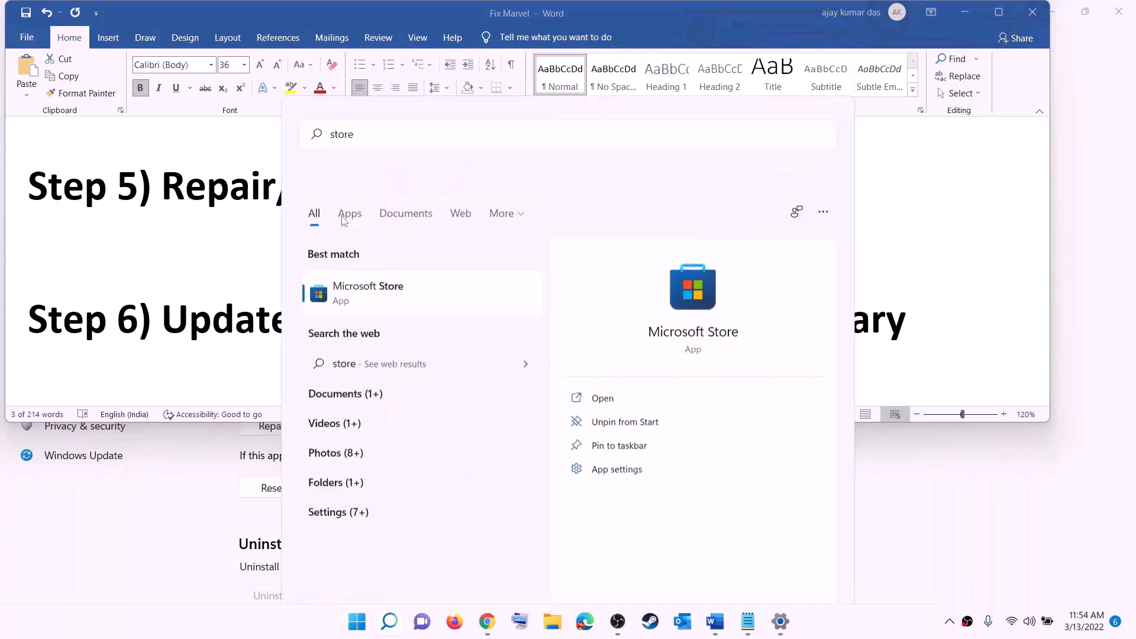
pyautogui.click(344, 221)
# - Maximize the Store, view the Library's 33 available updates, then minimize it
pyautogui.click(771, 12)
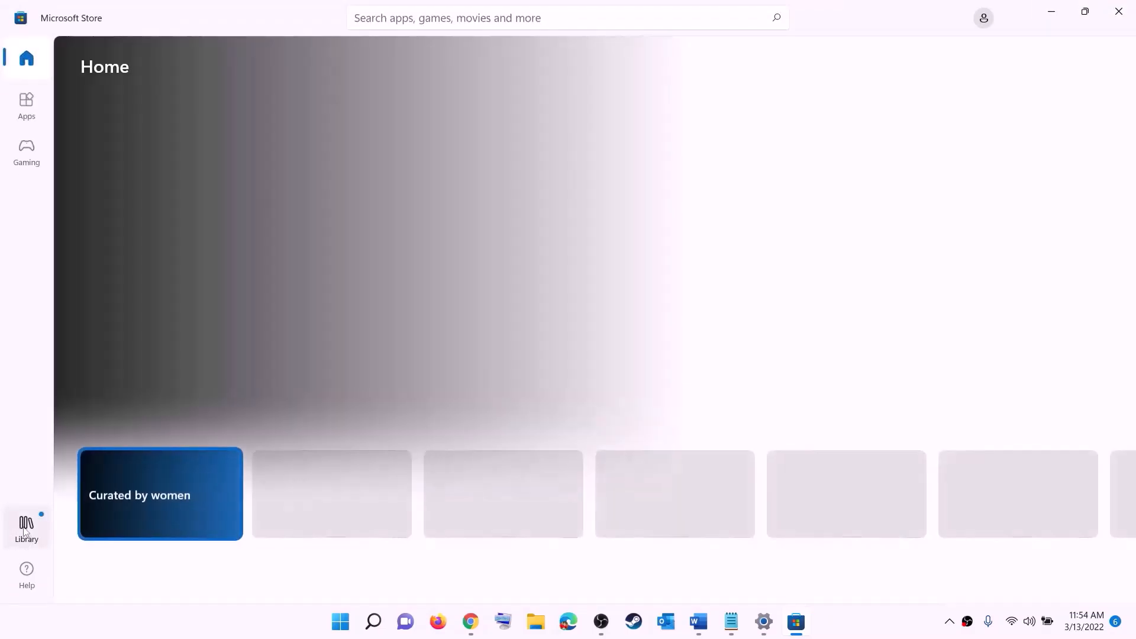
pyautogui.click(28, 534)
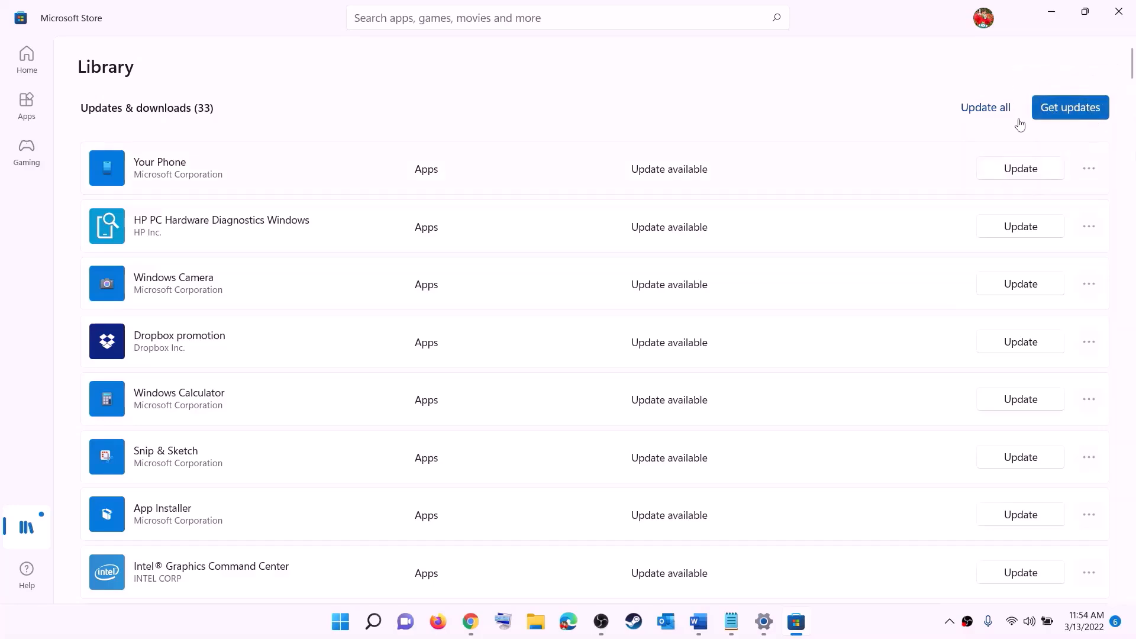
pyautogui.click(1055, 11)
pyautogui.scroll(-3, 271, 320)
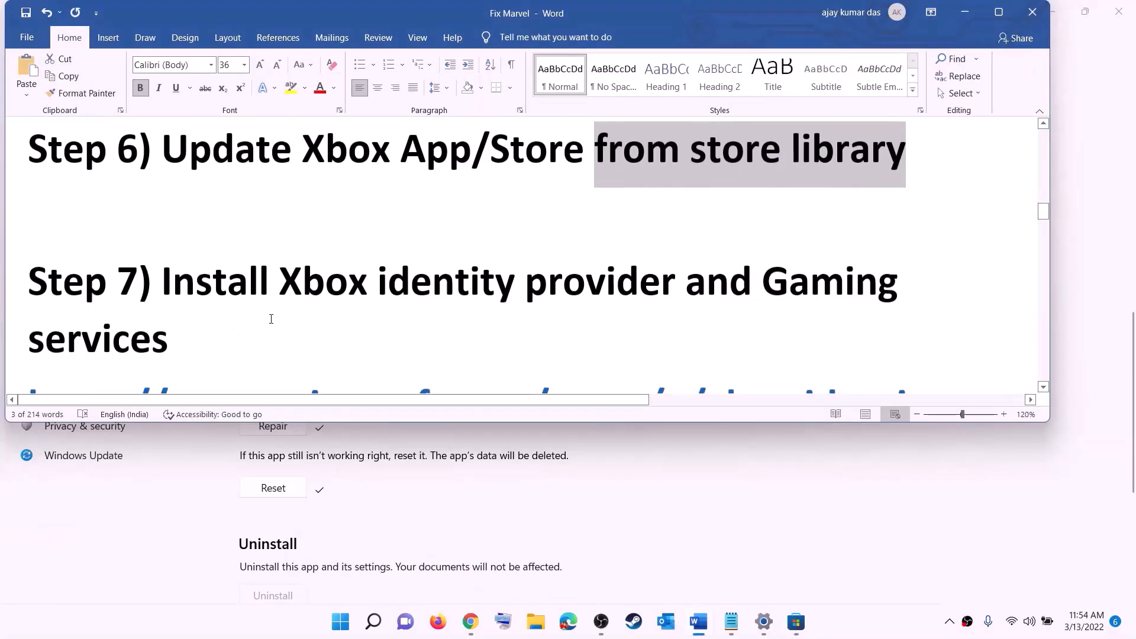
# - Copy the Xbox Identity Provider link from Step 7 of the guide
pyautogui.moveTo(286, 277); pyautogui.dragTo(451, 279)
pyautogui.moveTo(538, 283); pyautogui.dragTo(29, 191)
pyautogui.scroll(-4, 216, 318)
pyautogui.rightClick(198, 240)
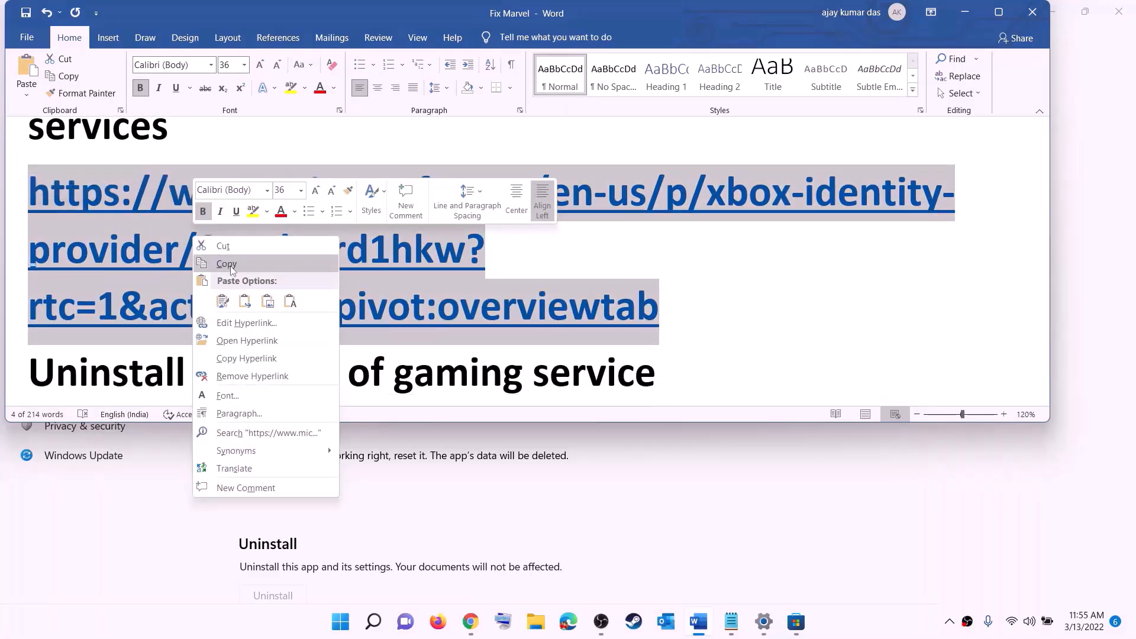
pyautogui.click(232, 264)
# - Get Xbox Identity Provider in Chrome, opening Microsoft Store, then return to the Word guide
pyautogui.click(480, 621)
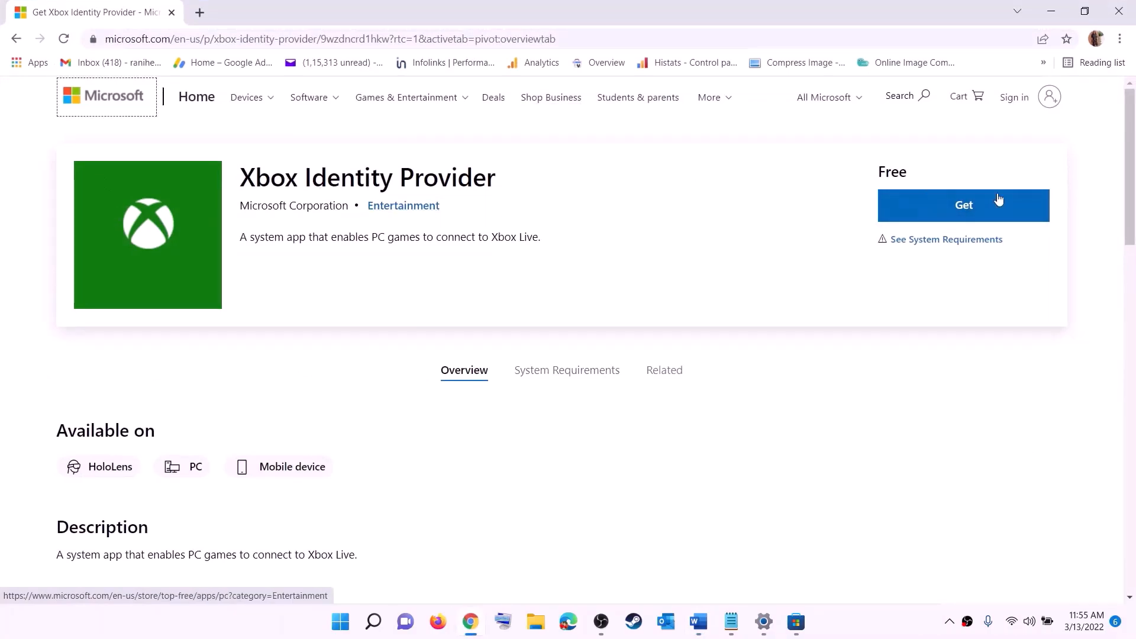
pyautogui.click(959, 211)
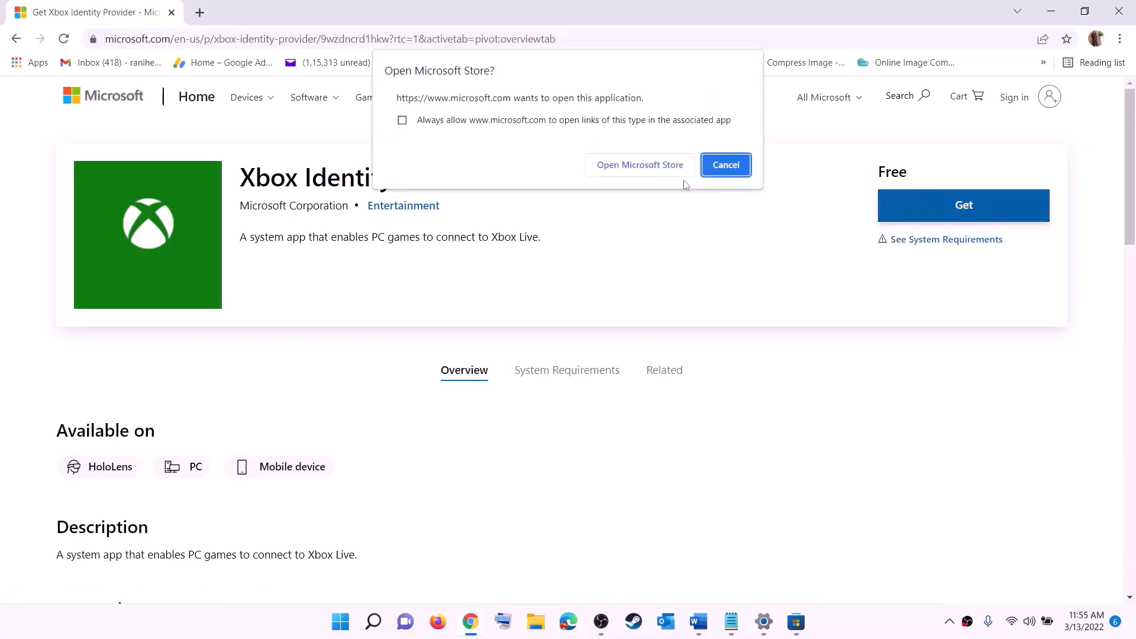
pyautogui.click(631, 171)
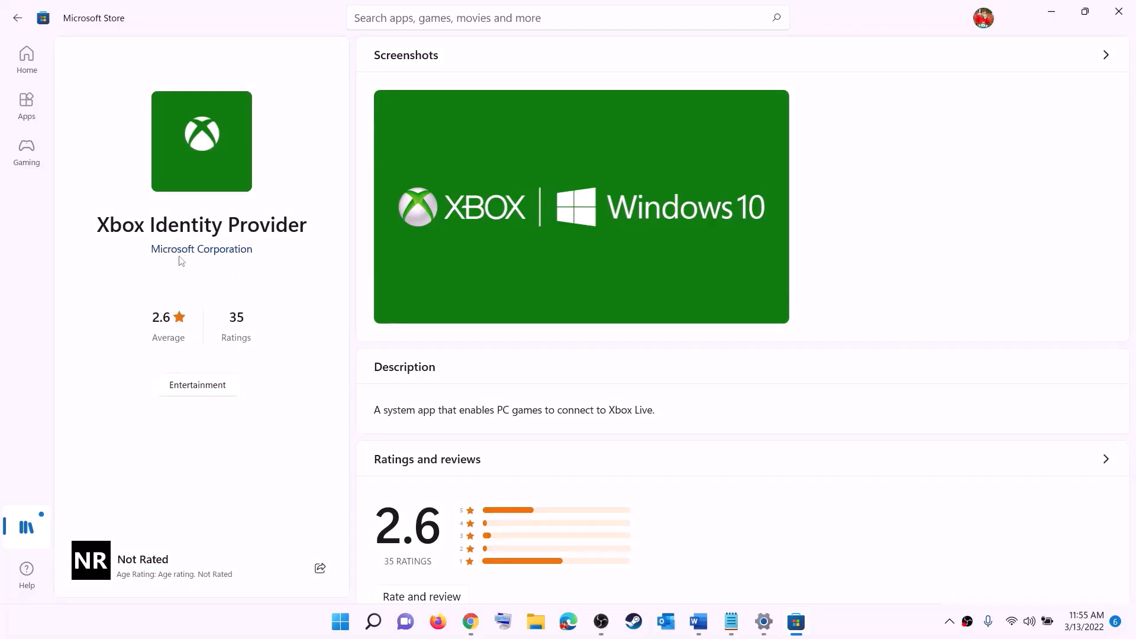
pyautogui.moveTo(106, 229); pyautogui.dragTo(251, 293)
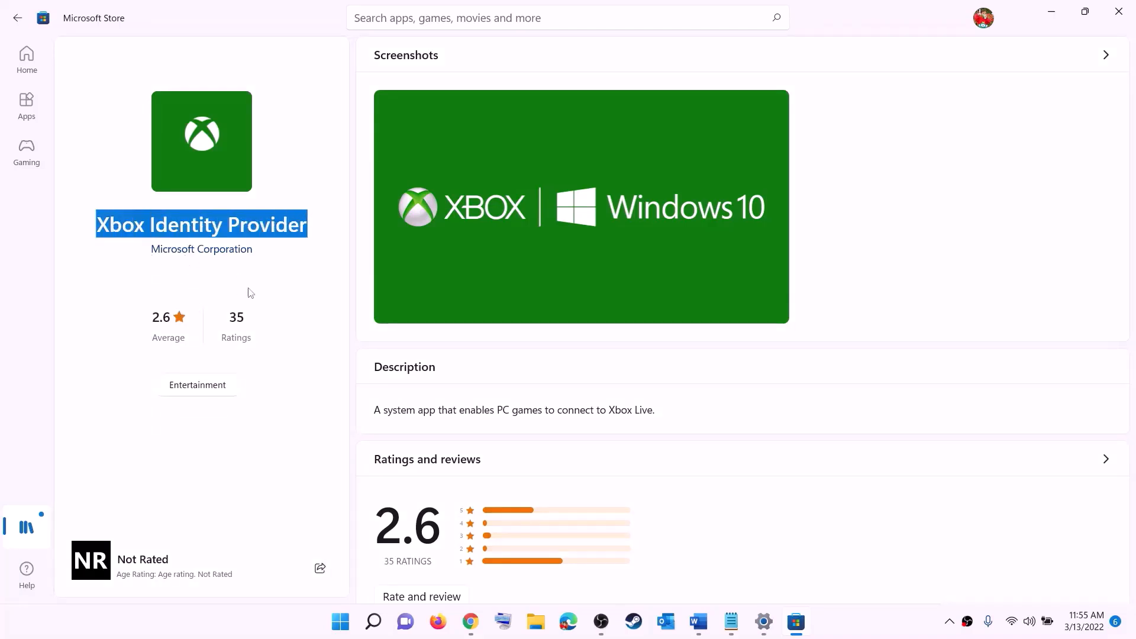
pyautogui.click(204, 287)
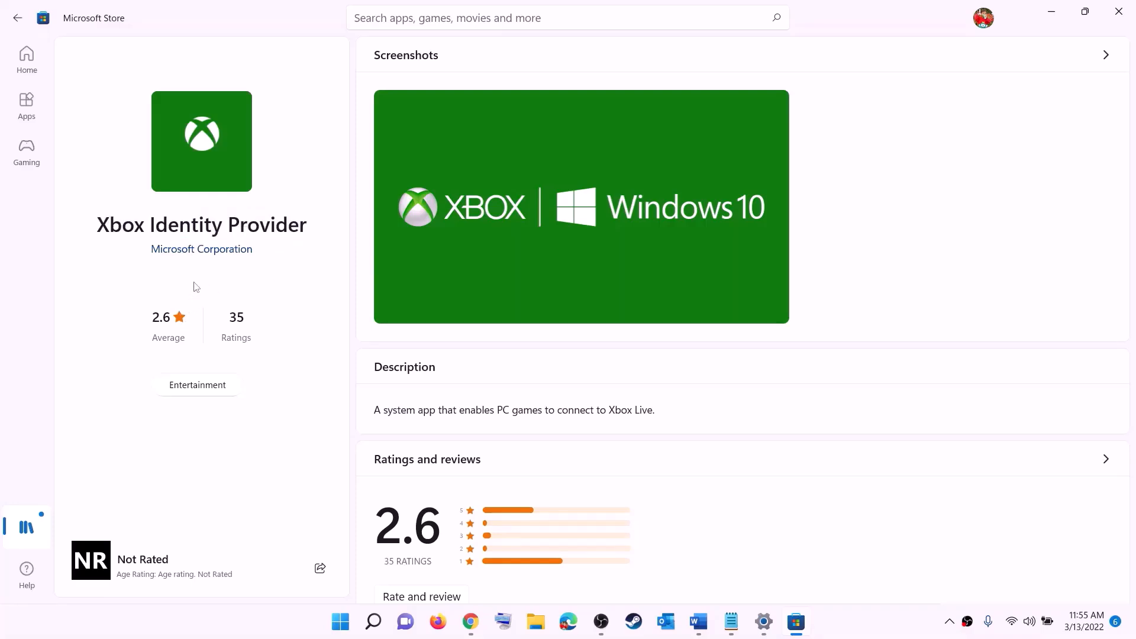
pyautogui.hotkey('alt', 'Tab')
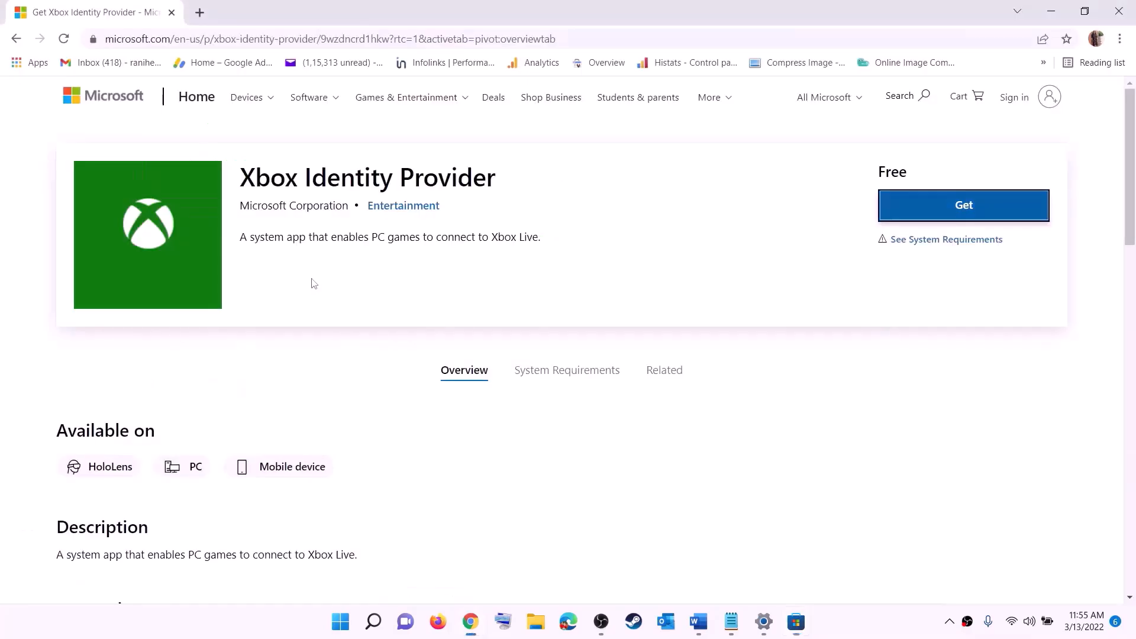
pyautogui.hotkey('alt', 'Tab')
pyautogui.scroll(-4, 360, 282)
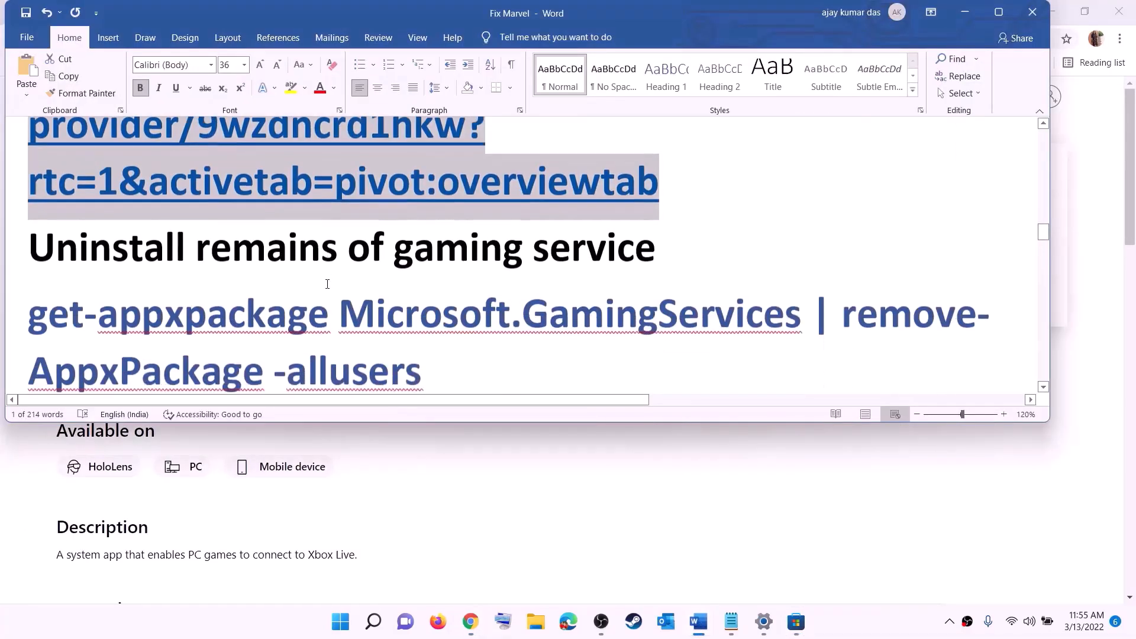
# - Copy the Gaming Services removal command from the guide
pyautogui.tripleClick(422, 285)
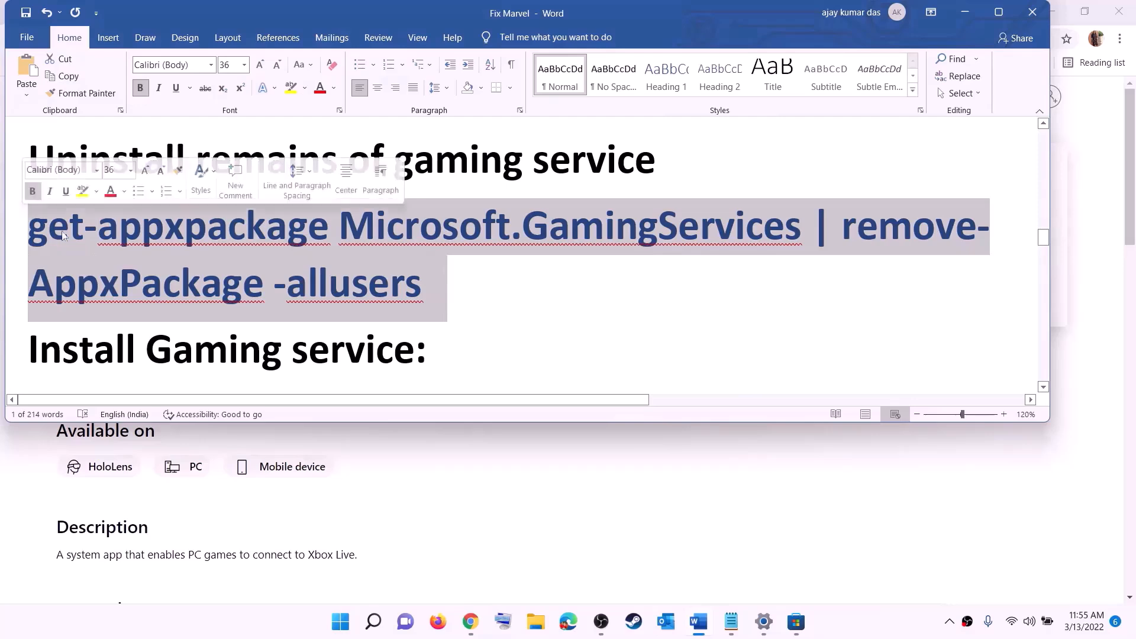
pyautogui.rightClick(123, 249)
pyautogui.click(157, 276)
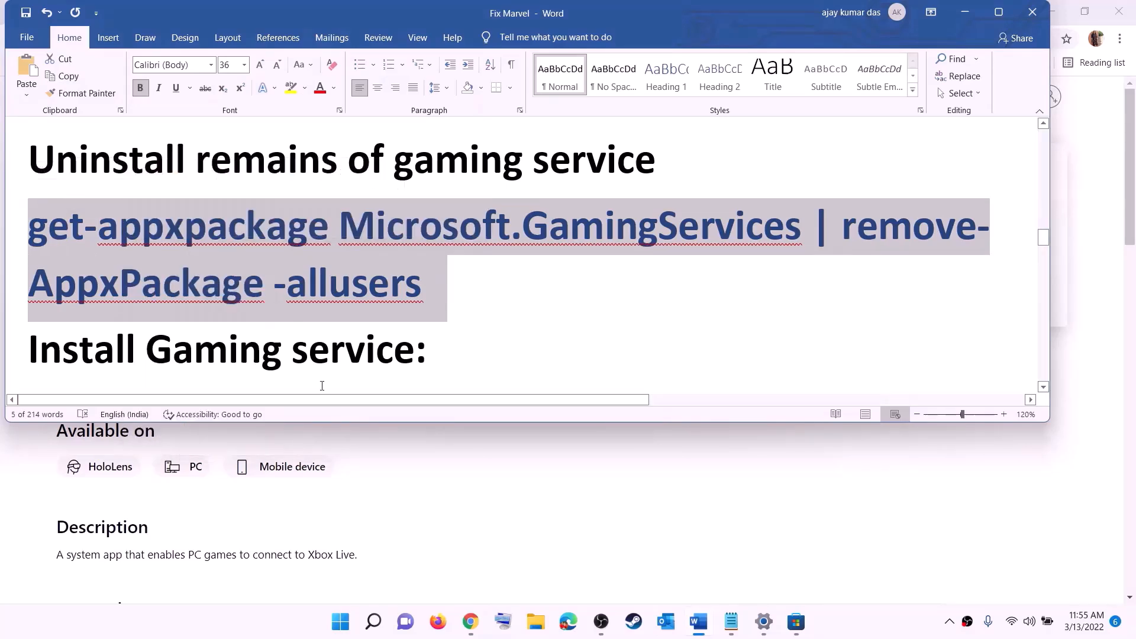
# - Launch Windows PowerShell as administrator and accept the UAC prompt
pyautogui.click(341, 622)
pyautogui.write('power')
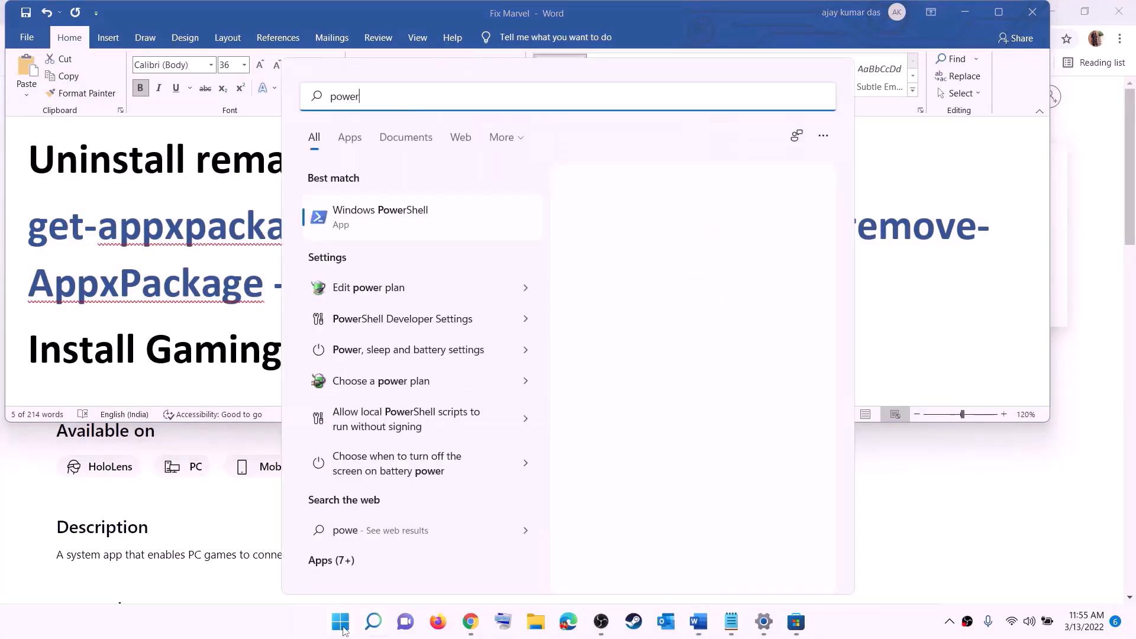
pyautogui.write('shell')
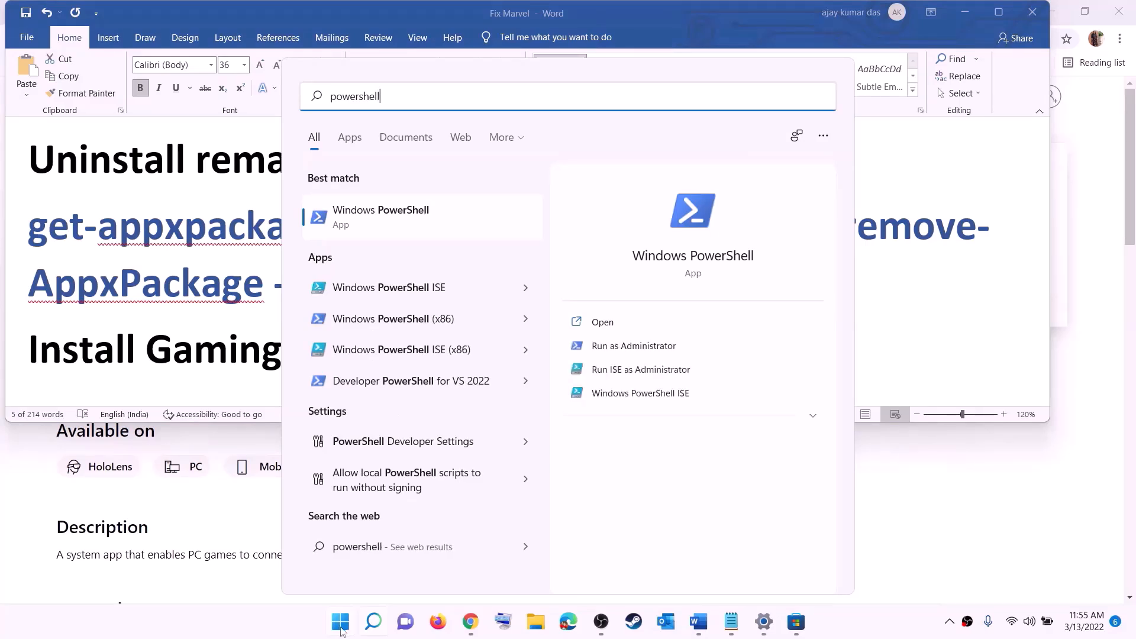
pyautogui.rightClick(391, 226)
pyautogui.click(476, 243)
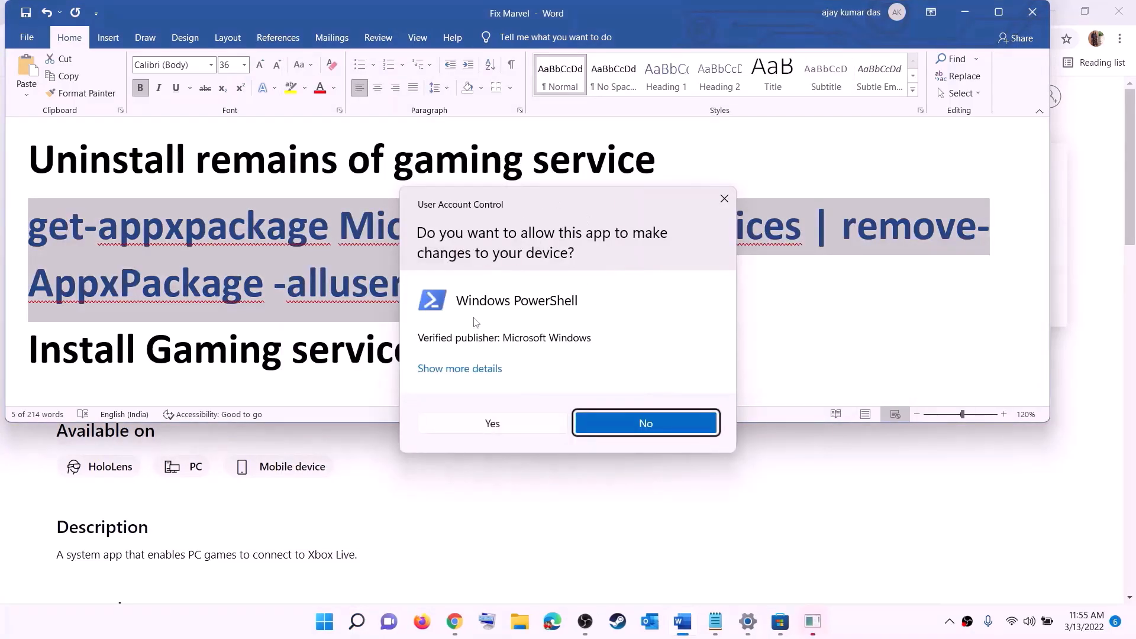
pyautogui.click(494, 425)
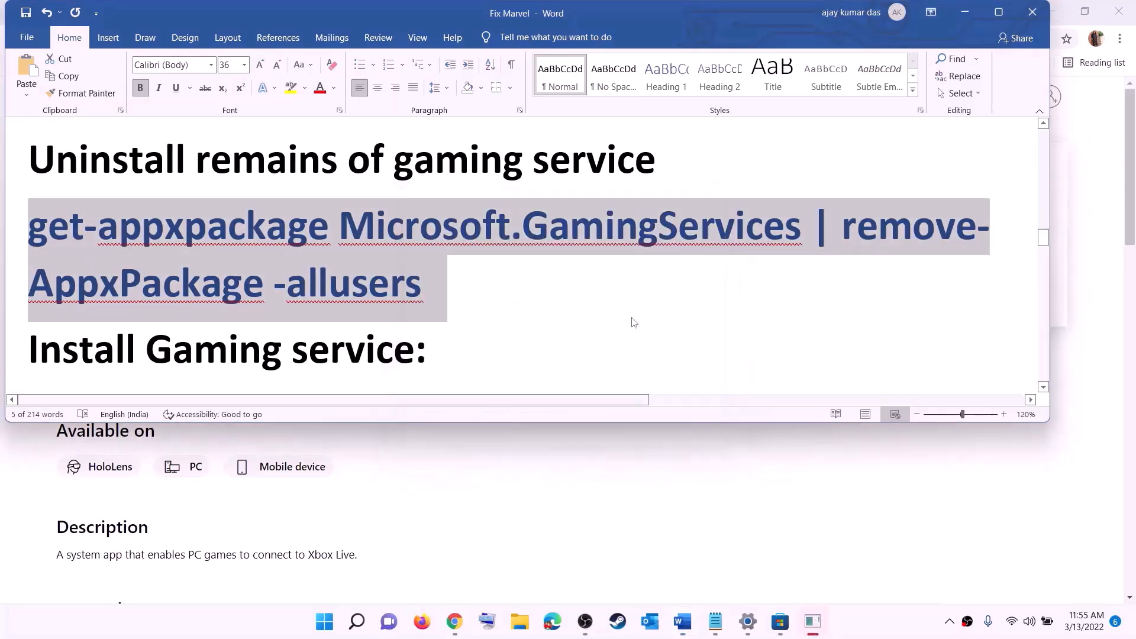
pyautogui.moveTo(421, 56); pyautogui.dragTo(530, 129)
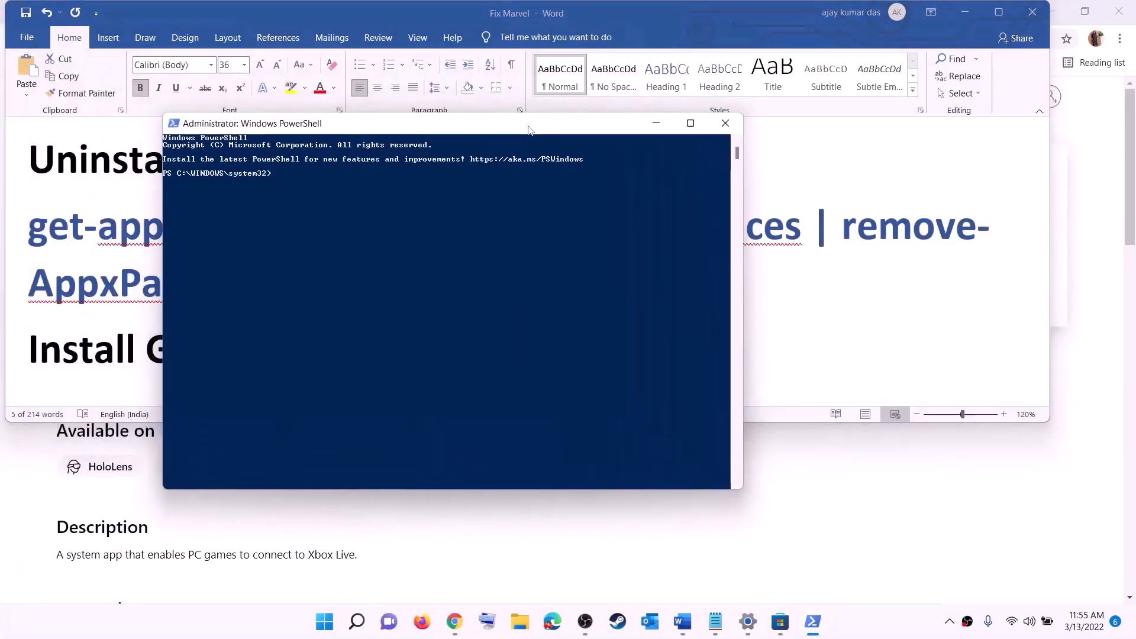
# - Run the command removing Microsoft.GamingServices for all users
pyautogui.hotkey('ctrl', 'v')
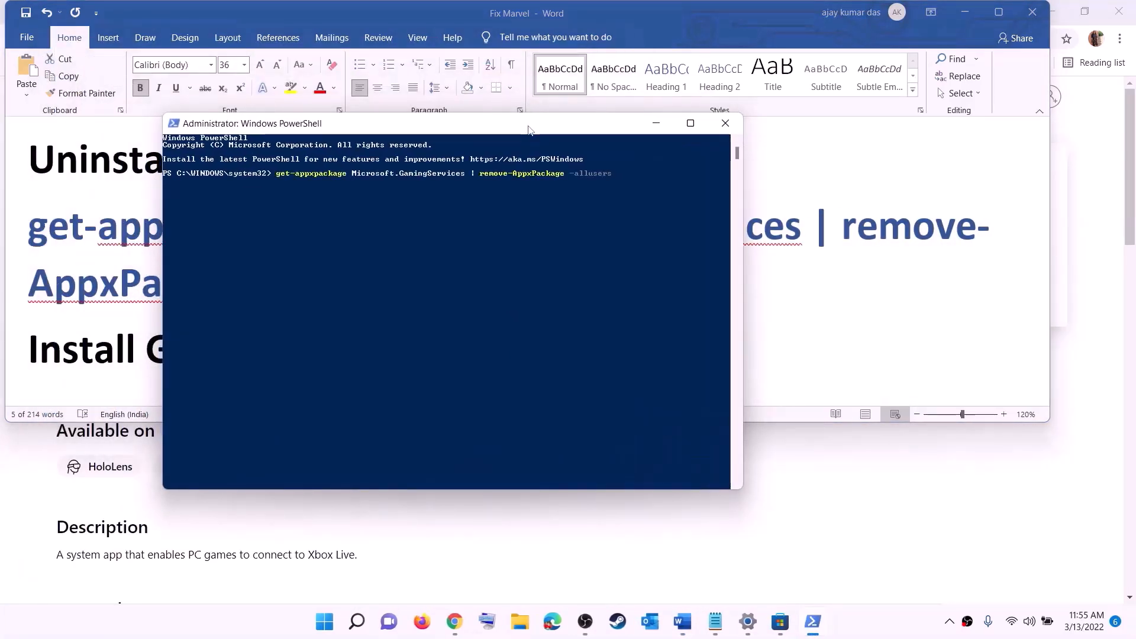
pyautogui.press('Return')
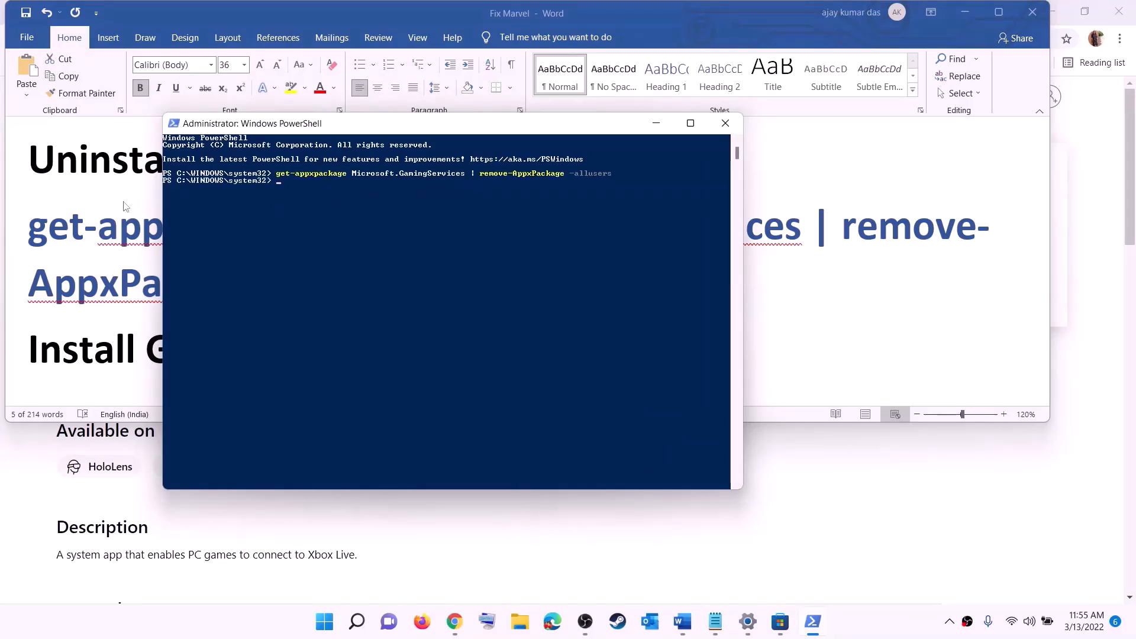
pyautogui.scroll(-3, 284, 289)
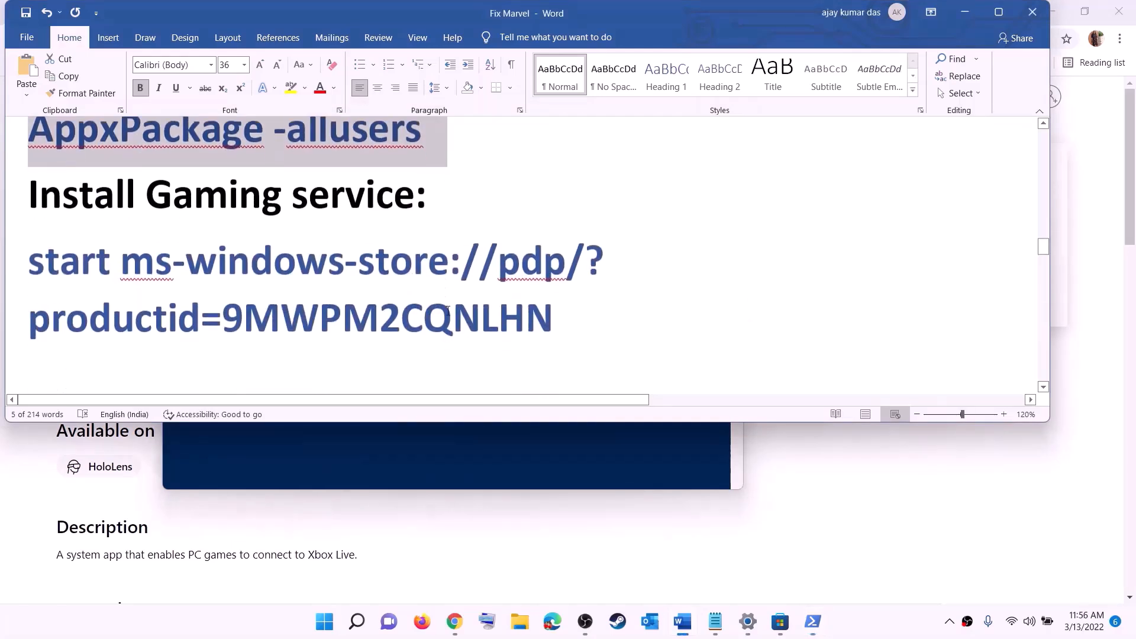
# - Copy the ms-windows-store command and run it in PowerShell to open Gaming Services
pyautogui.moveTo(591, 309); pyautogui.dragTo(74, 271)
pyautogui.rightClick(125, 270)
pyautogui.click(157, 301)
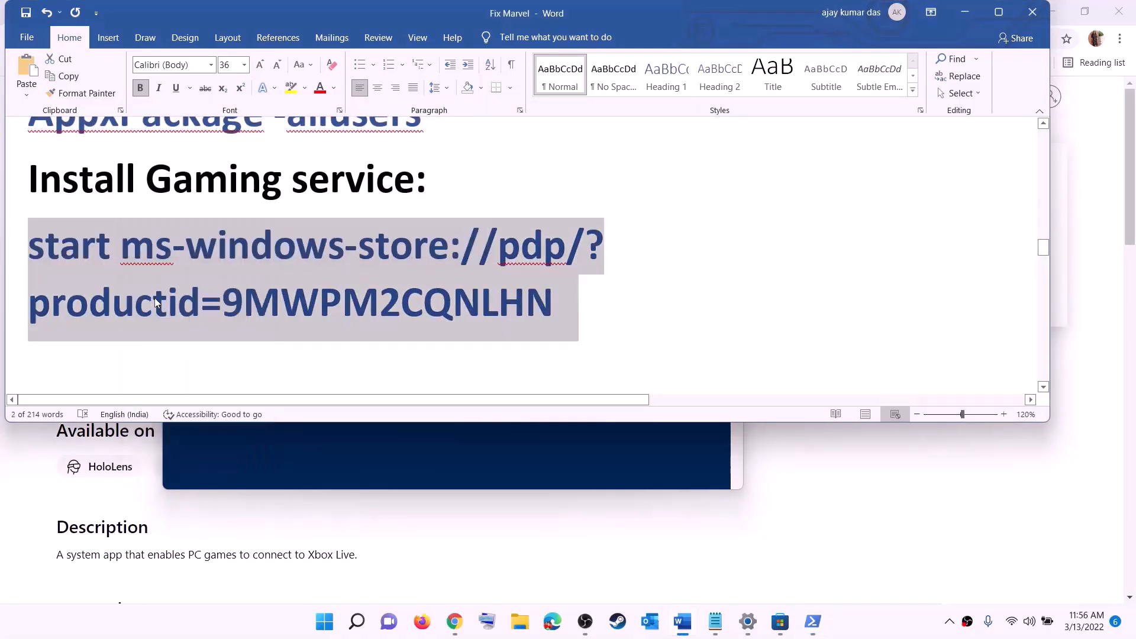
pyautogui.hotkey('alt', 'Tab')
pyautogui.rightClick(340, 259)
pyautogui.press('Return')
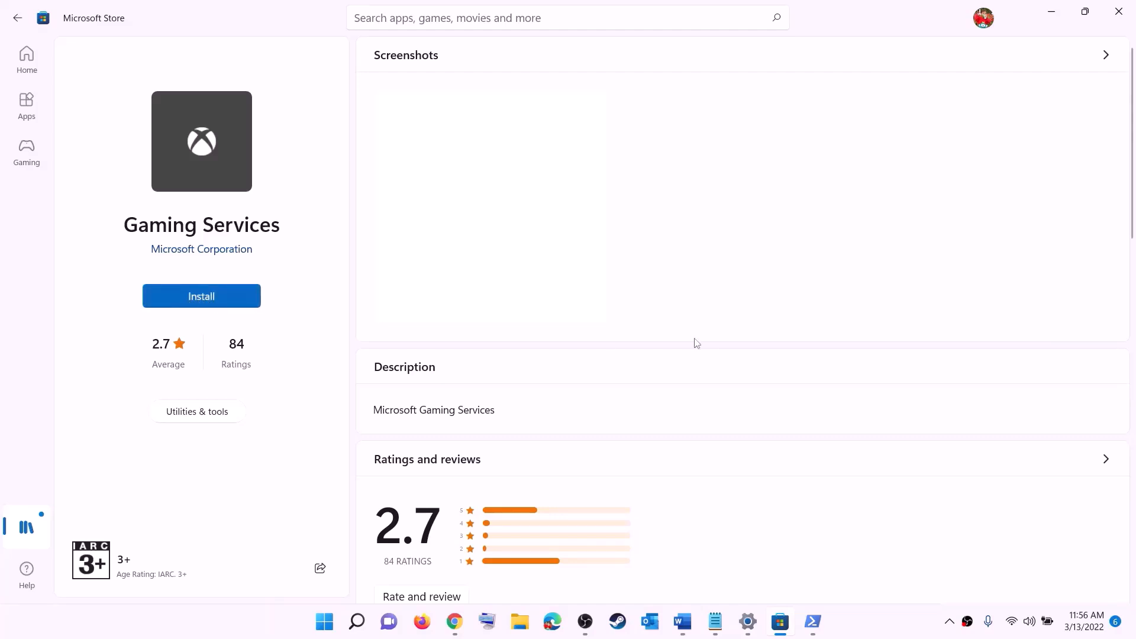
# - Install Gaming Services from Microsoft Store, then return to the Word guide
pyautogui.click(510, 425)
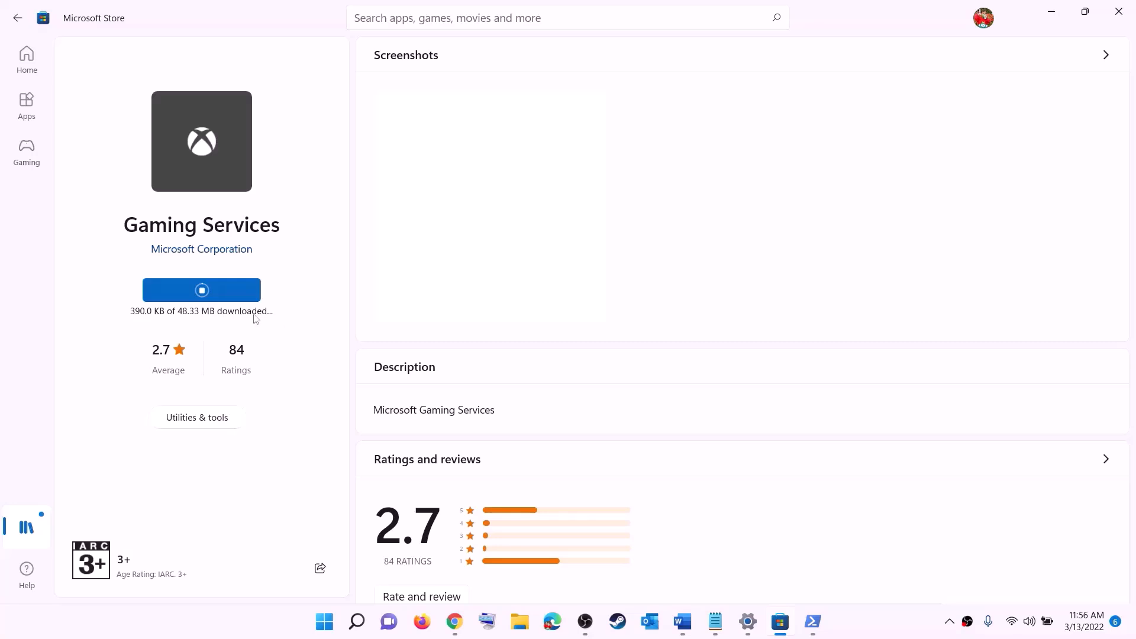
pyautogui.click(684, 623)
pyautogui.scroll(-5, 377, 306)
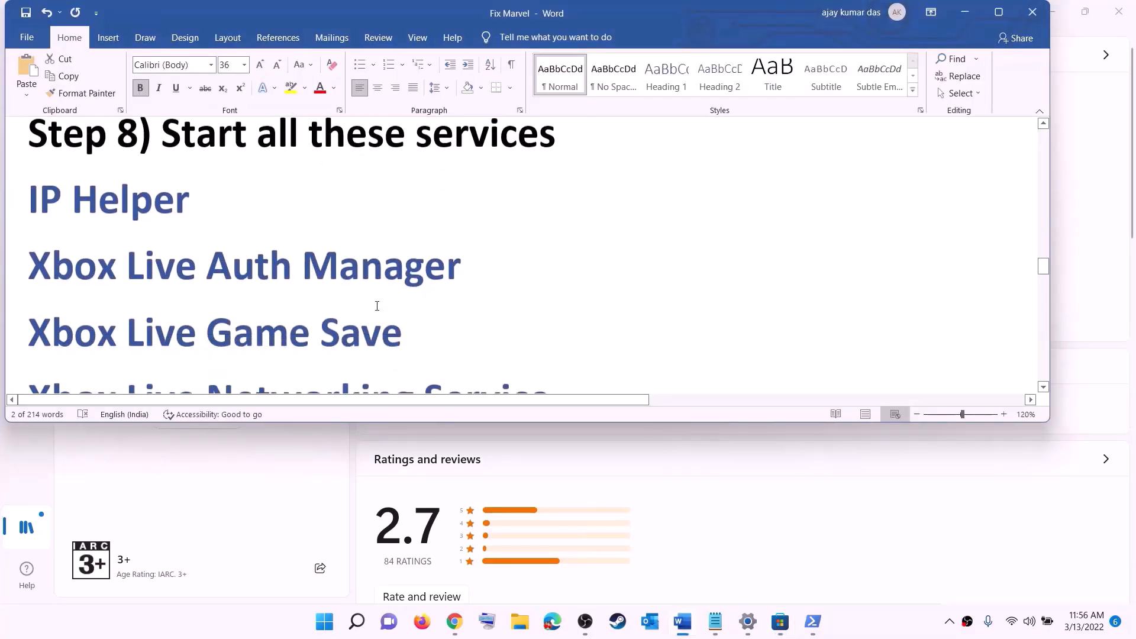
# - Open the Services console via a Start search for 'serv'
pyautogui.scroll(-1, 377, 306)
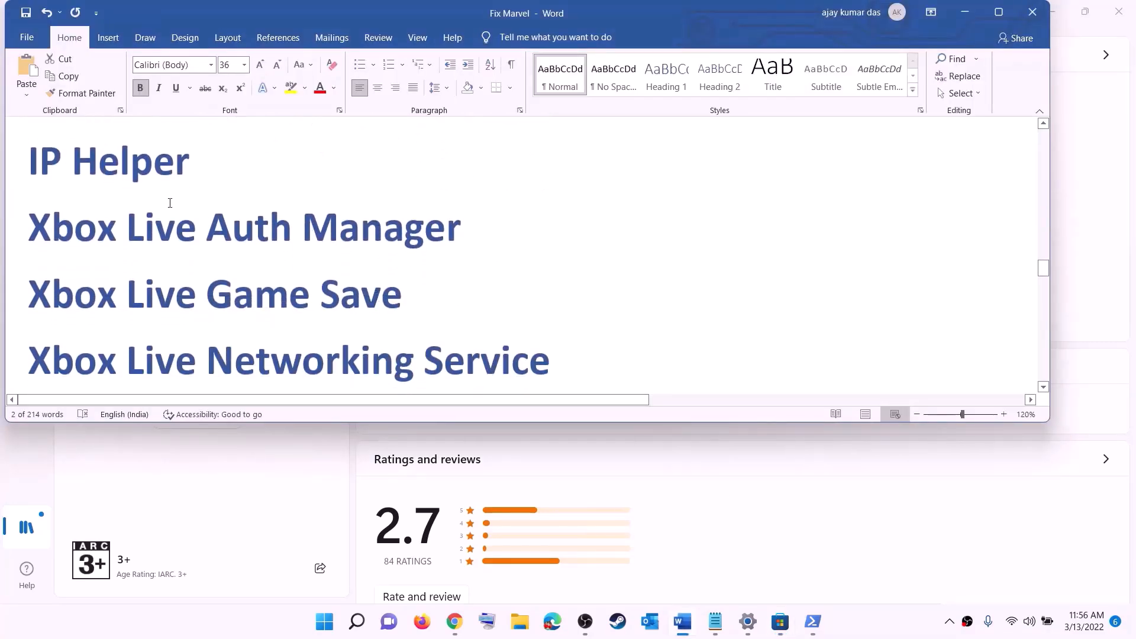
pyautogui.click(327, 623)
pyautogui.write('serv')
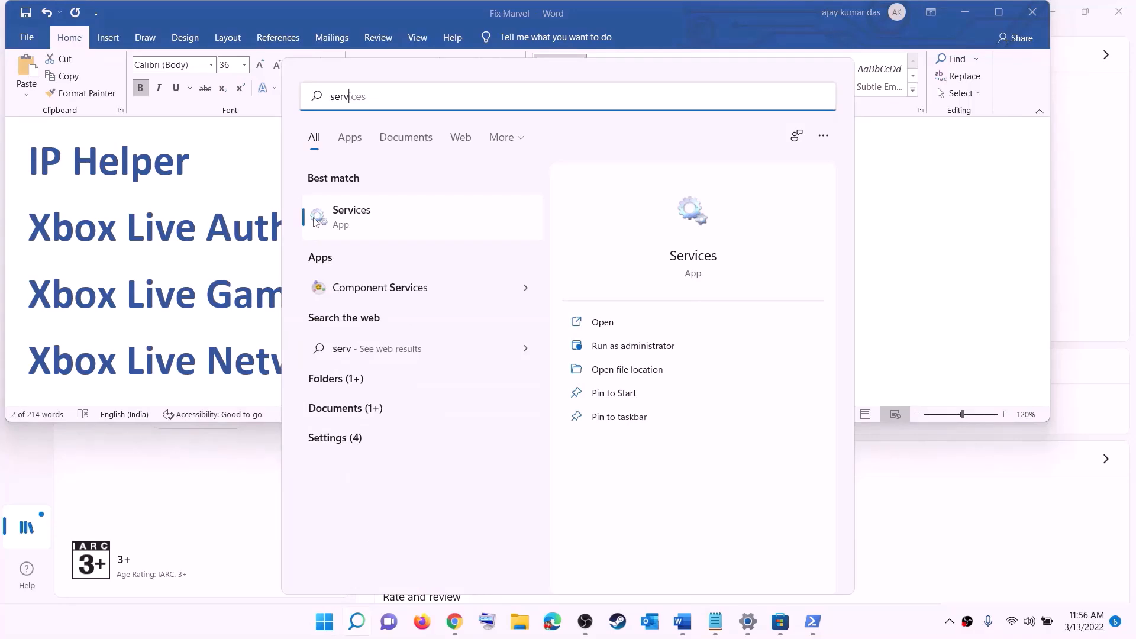
pyautogui.click(314, 221)
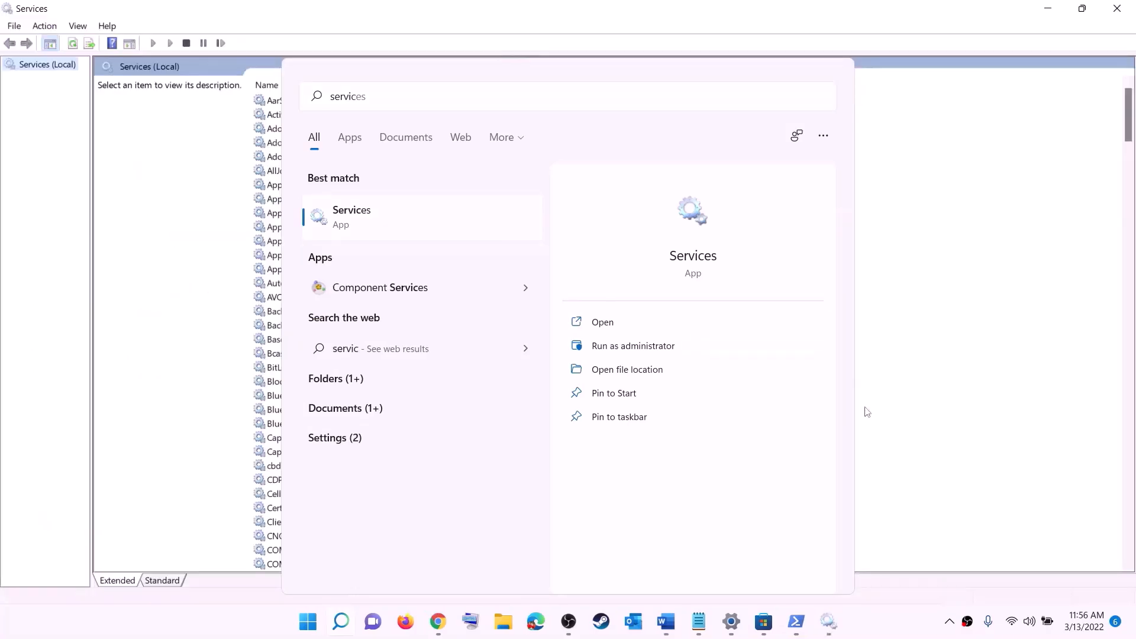
# - Keep IP Helper's startup type Automatic and apply it, then jump to the Xbox services
pyautogui.click(327, 354)
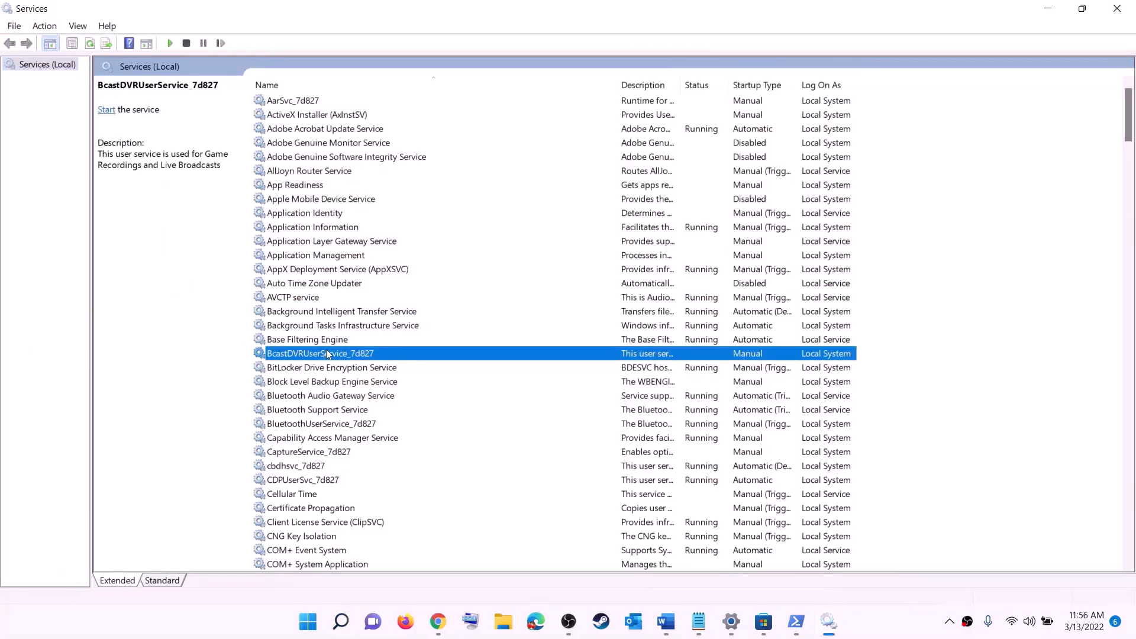
pyautogui.press('i')
pyautogui.click(295, 341)
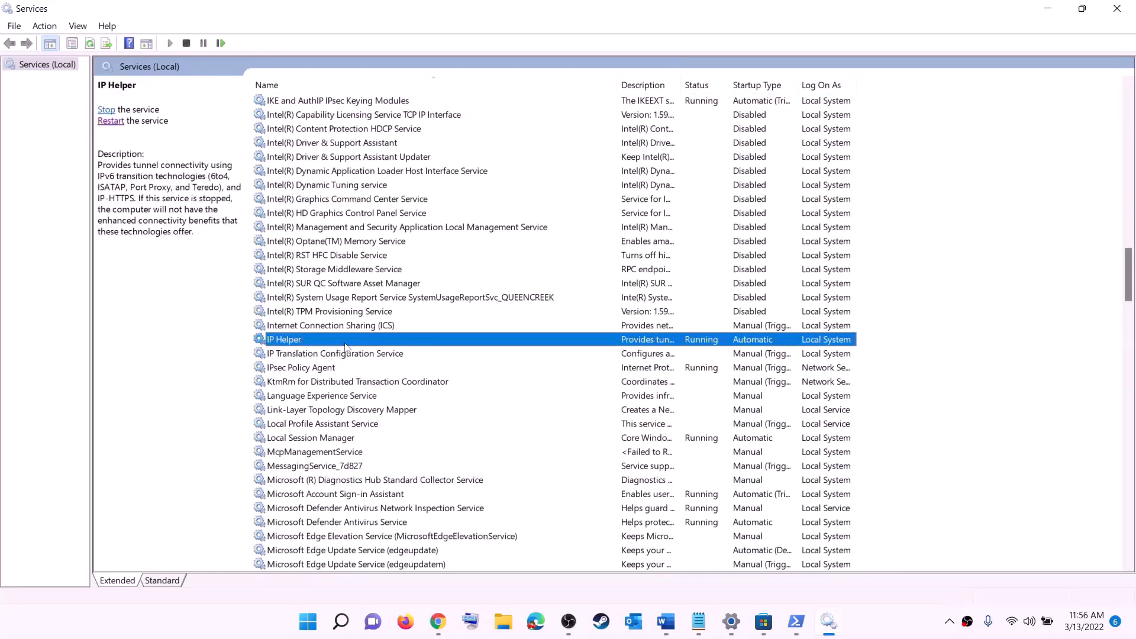
pyautogui.doubleClick(342, 342)
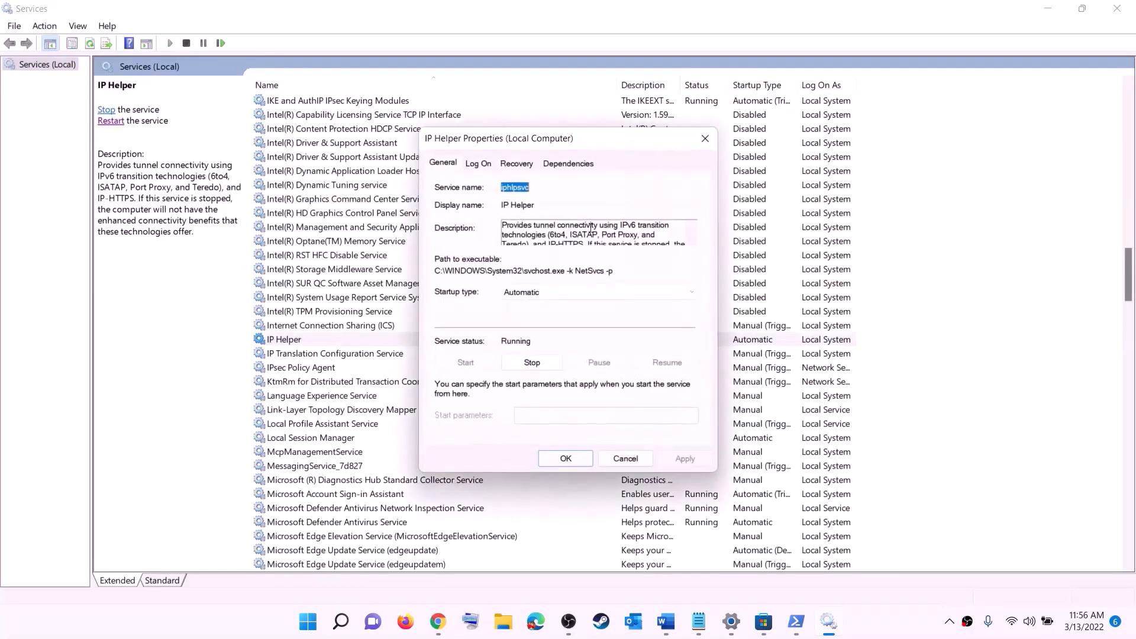
pyautogui.click(520, 292)
pyautogui.click(536, 315)
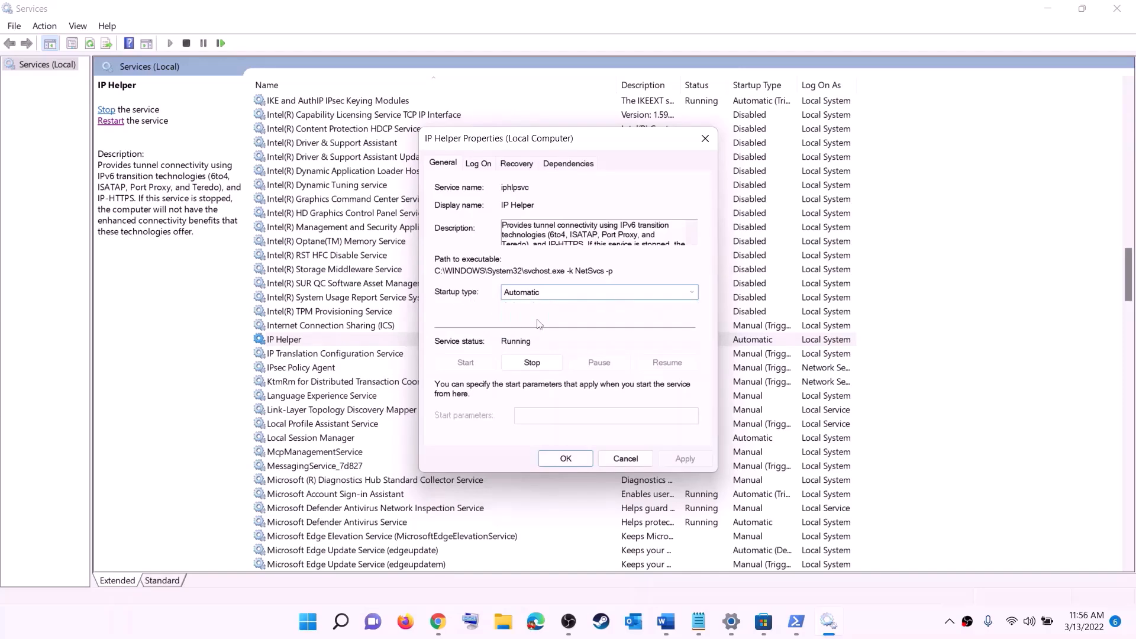
pyautogui.click(675, 462)
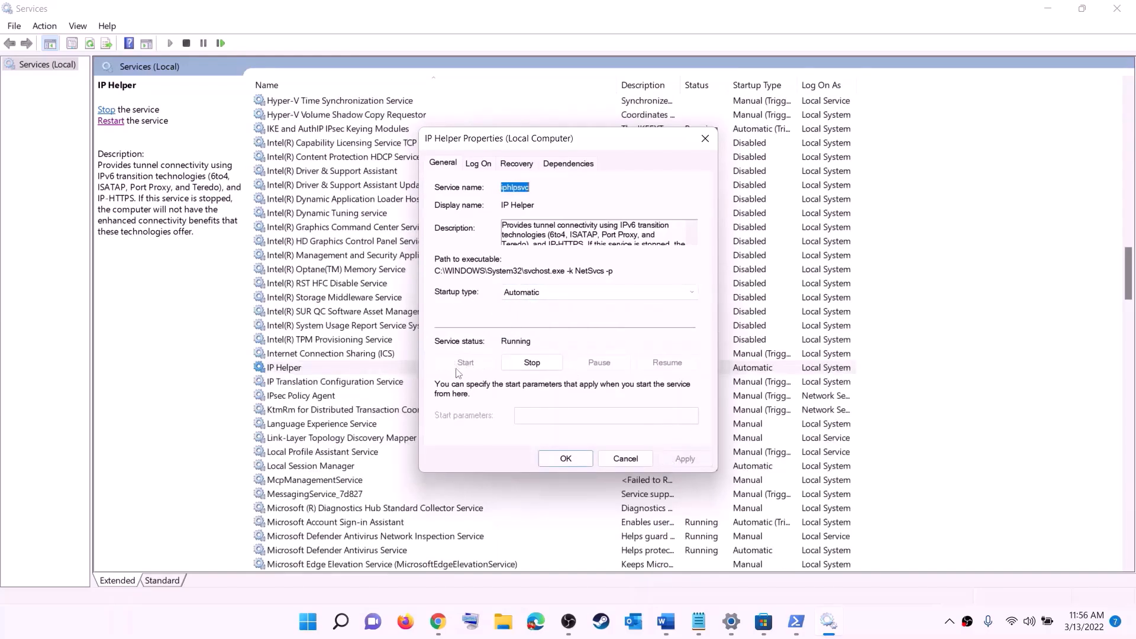
pyautogui.click(566, 459)
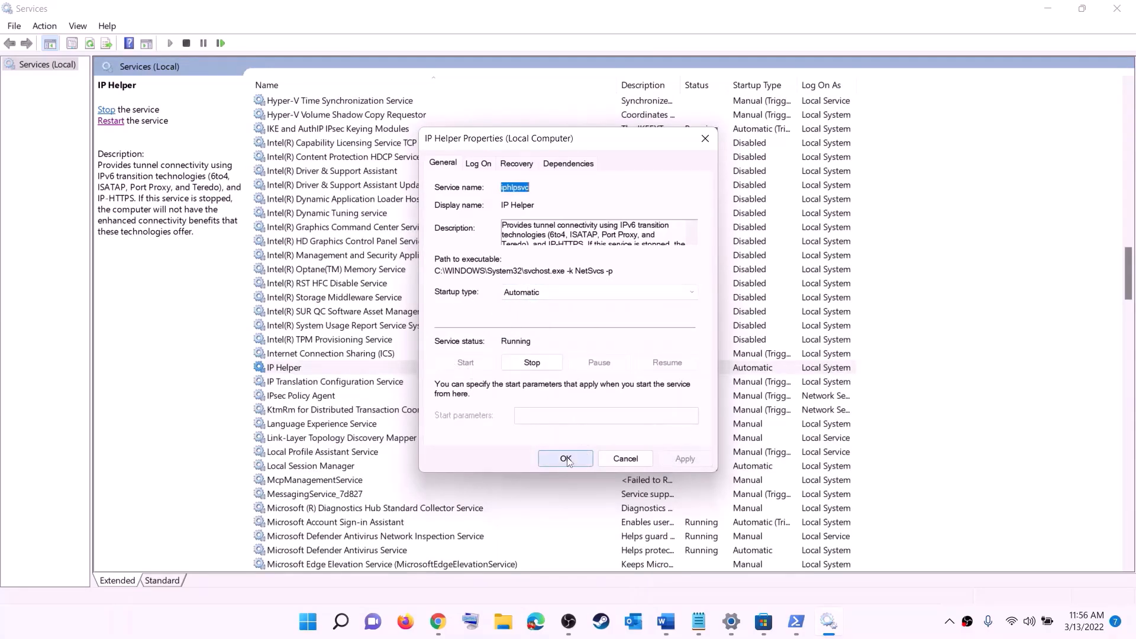
pyautogui.click(351, 427)
pyautogui.press('x')
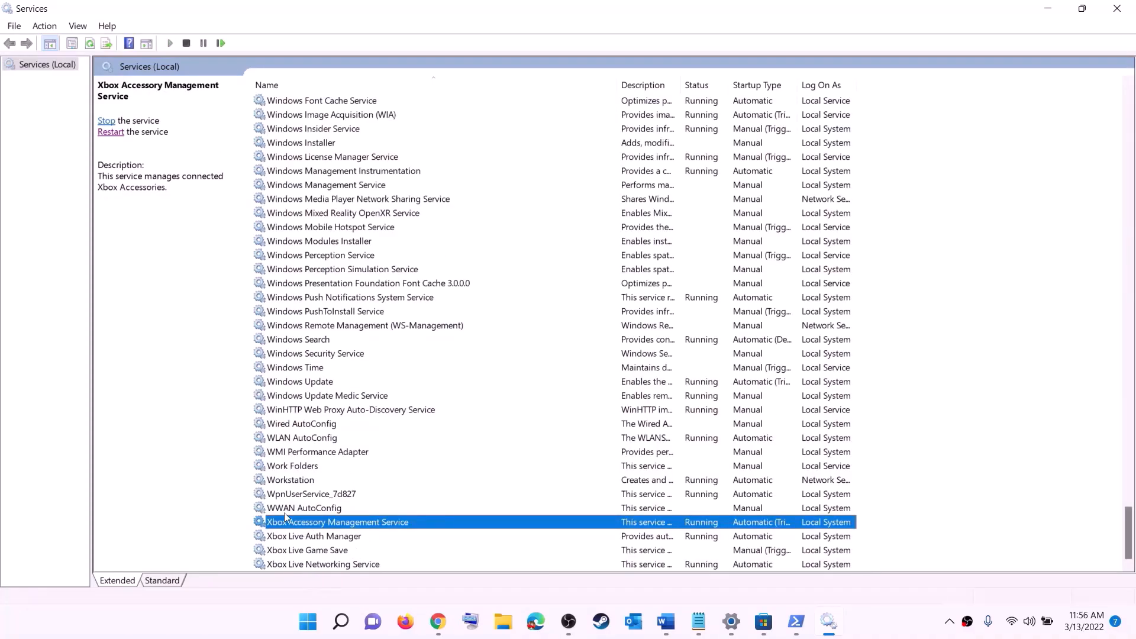
# - Keep Xbox Accessory Management Service's startup type Automatic and apply it
pyautogui.doubleClick(314, 525)
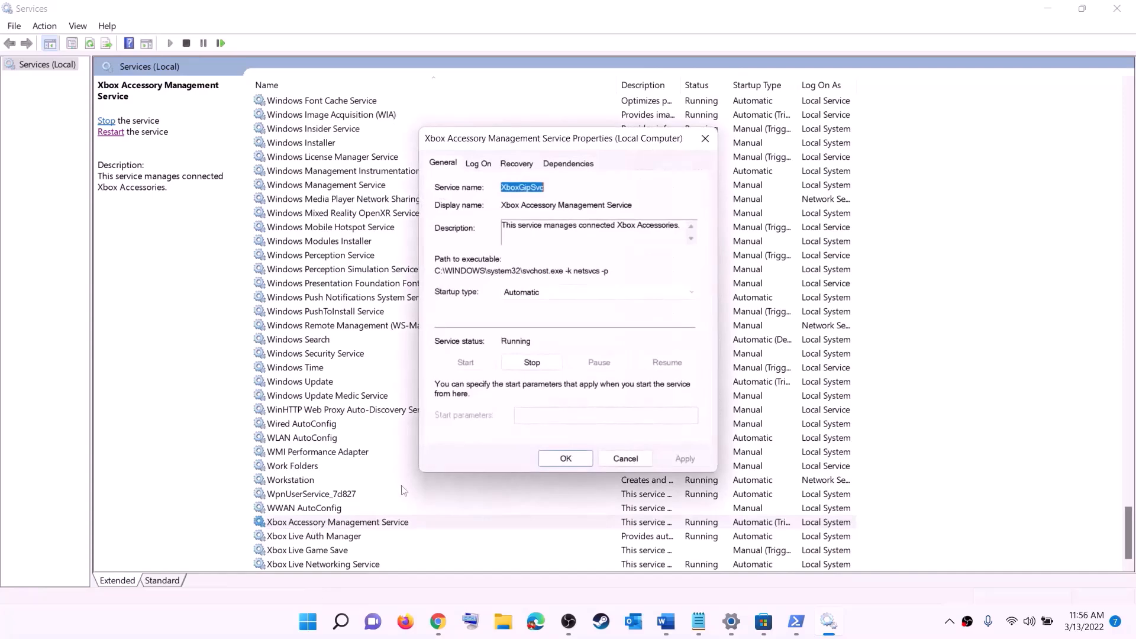
pyautogui.click(586, 292)
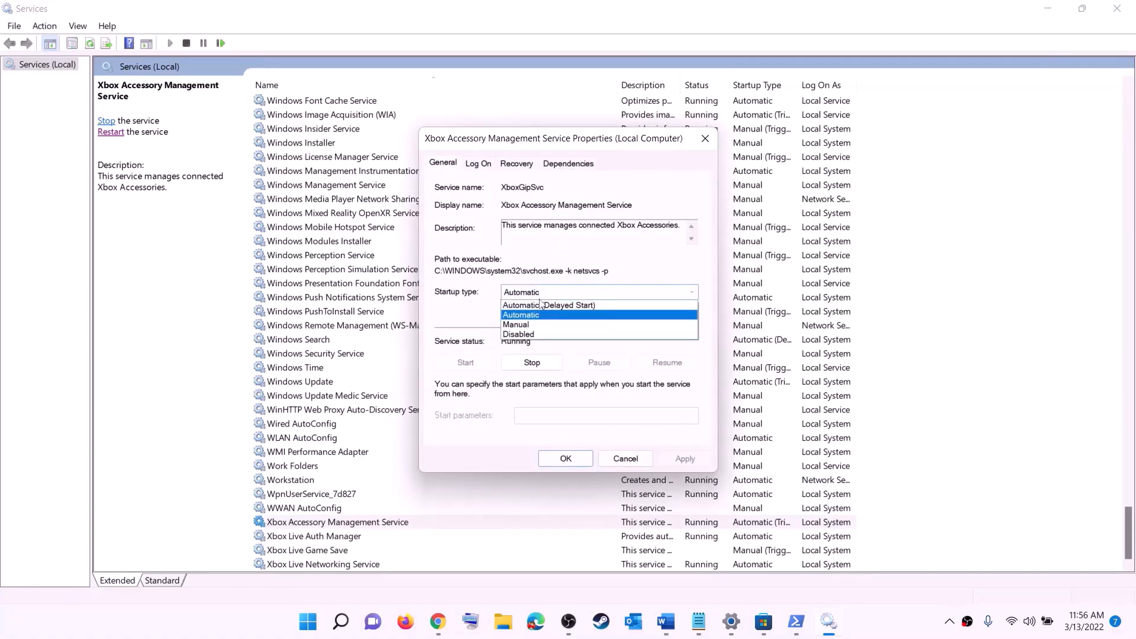
pyautogui.click(632, 436)
pyautogui.click(686, 460)
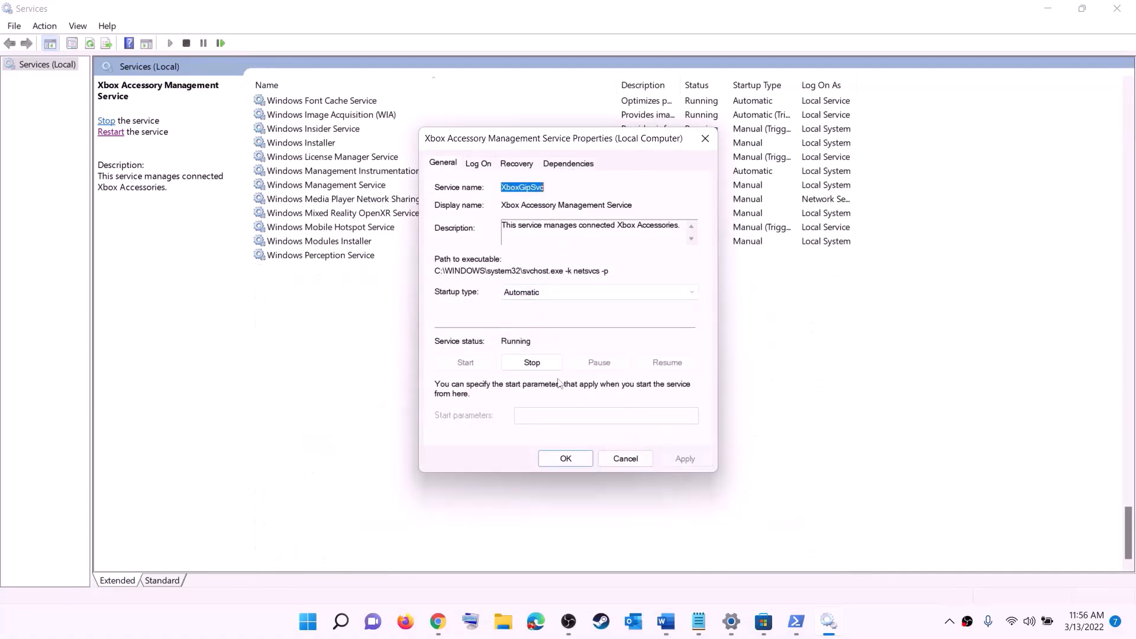
pyautogui.click(575, 462)
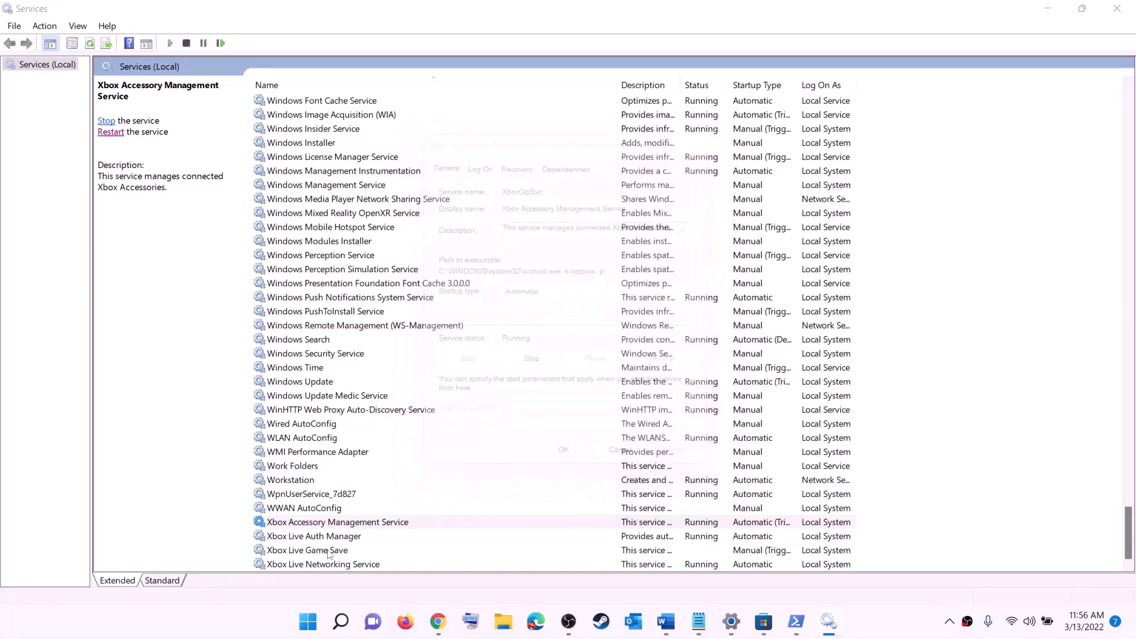
# - Set Xbox Live Auth Manager's startup type to Automatic and apply it
pyautogui.press('Down')
pyautogui.press('Return')
pyautogui.click(569, 313)
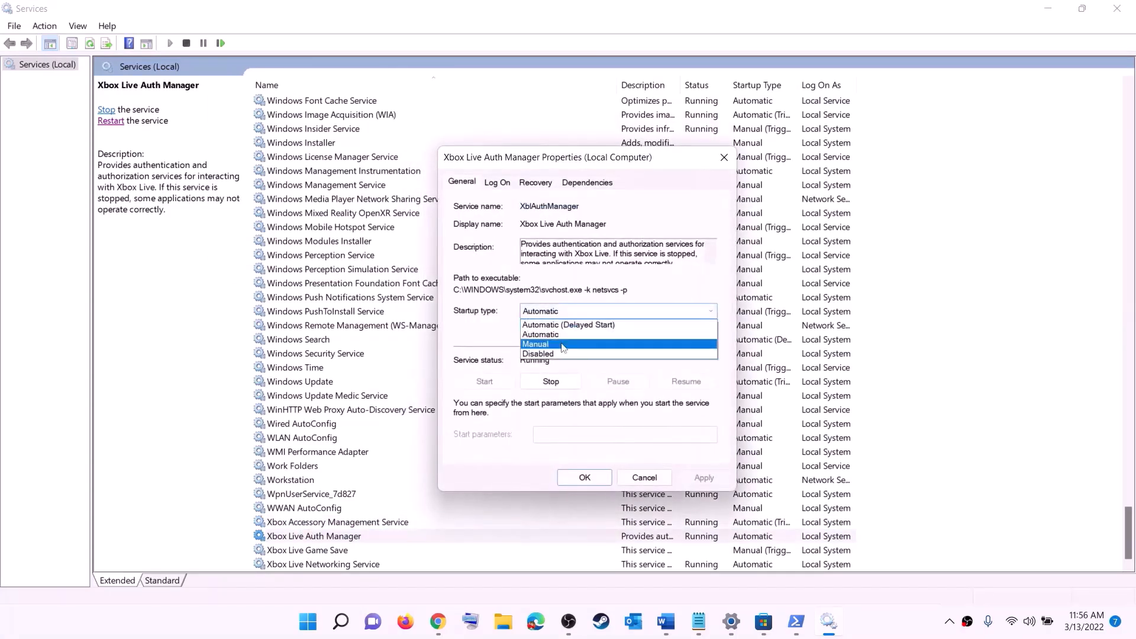
pyautogui.click(560, 337)
pyautogui.click(700, 477)
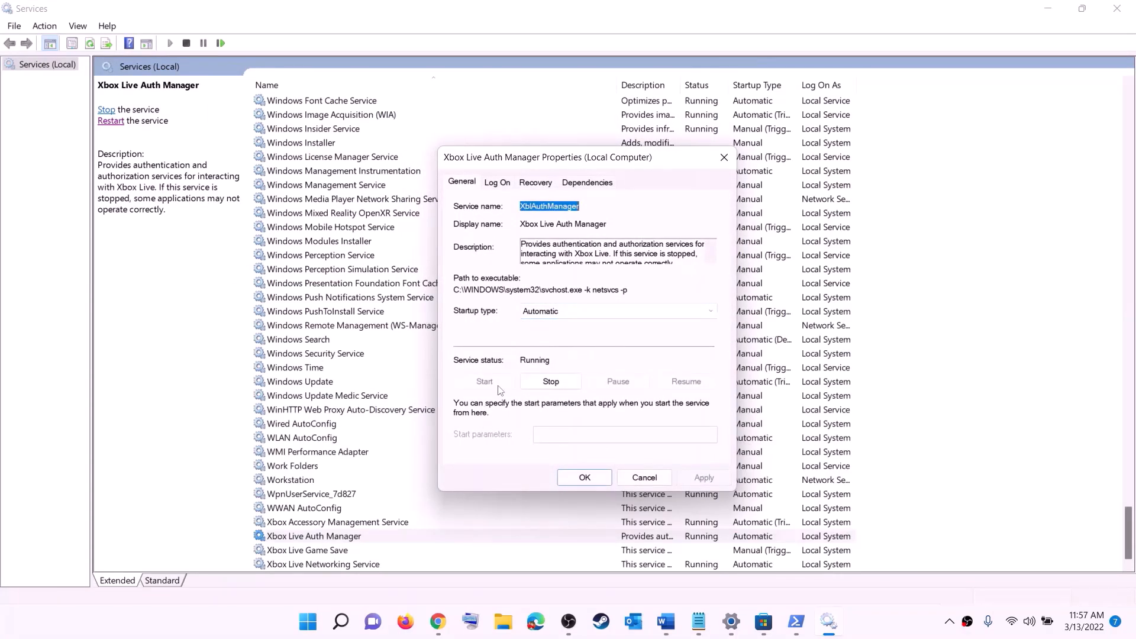
pyautogui.click(585, 477)
# - Set Xbox Live Game Save to Automatic and start the service
pyautogui.press('Down')
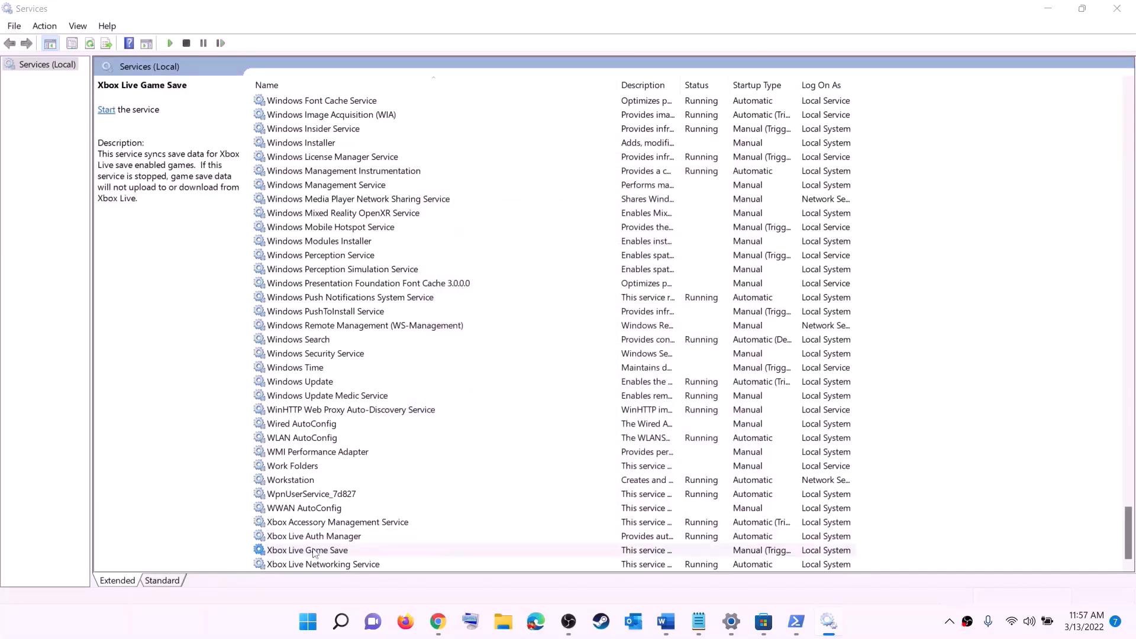
pyautogui.press('Return')
pyautogui.click(569, 299)
pyautogui.click(527, 320)
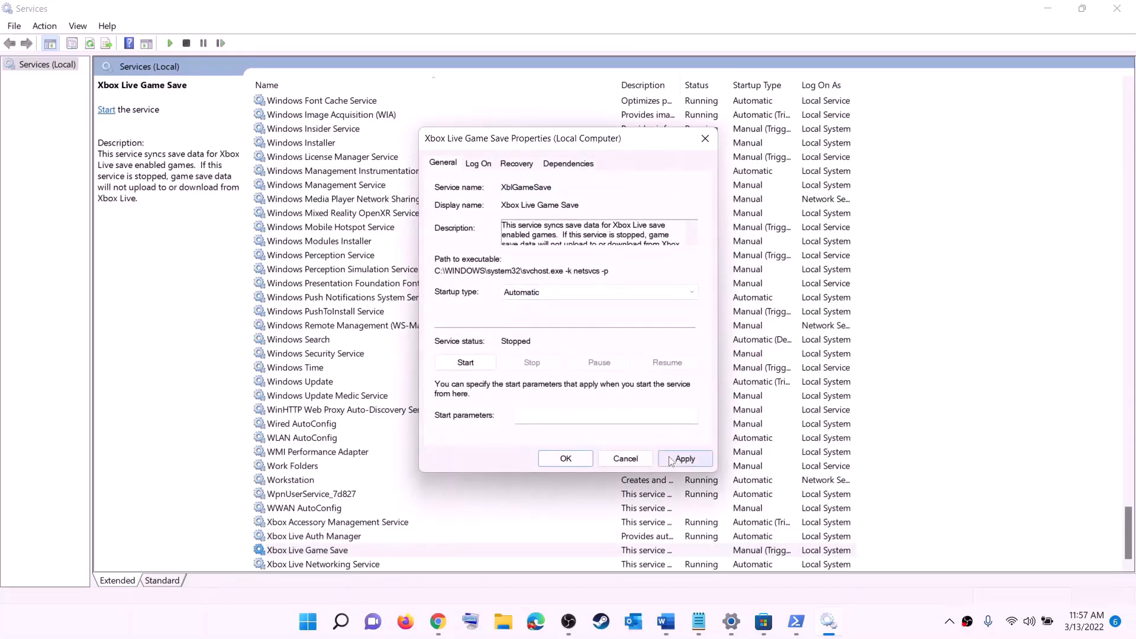
pyautogui.click(686, 459)
pyautogui.click(471, 361)
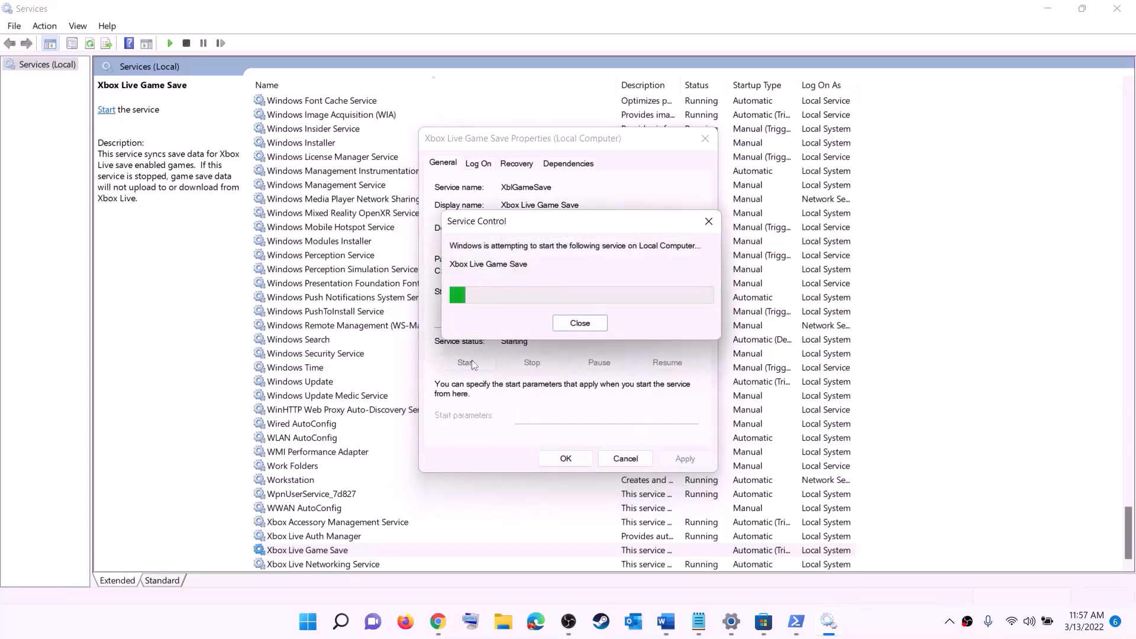
pyautogui.click(586, 459)
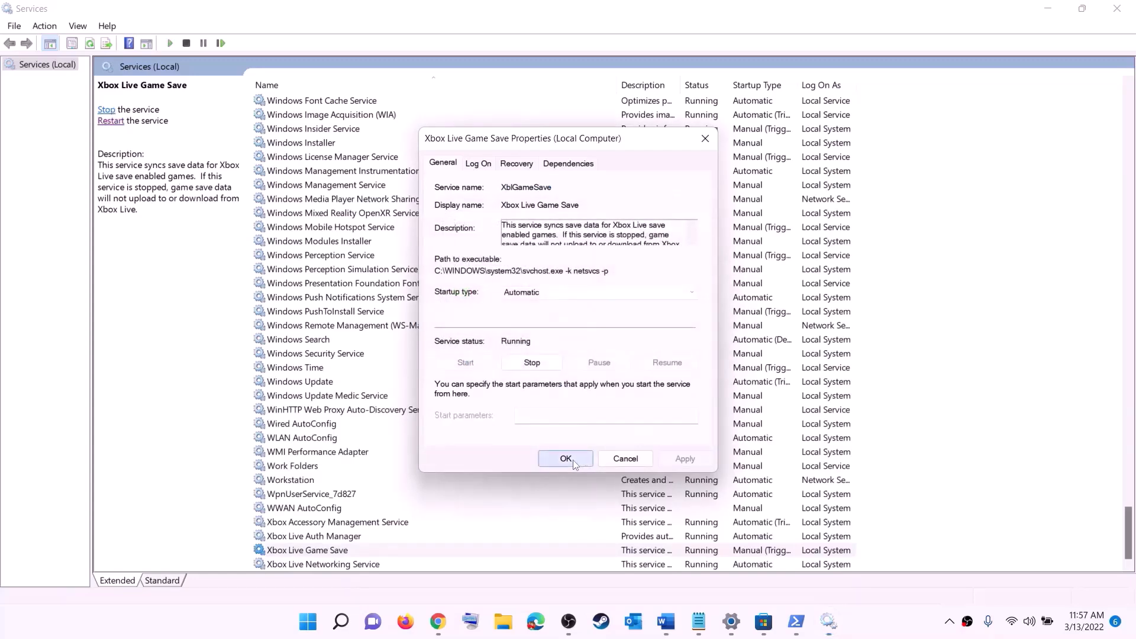
# - Keep Xbox Live Networking Service's startup type Automatic and apply it
pyautogui.doubleClick(332, 566)
pyautogui.click(551, 296)
pyautogui.click(533, 303)
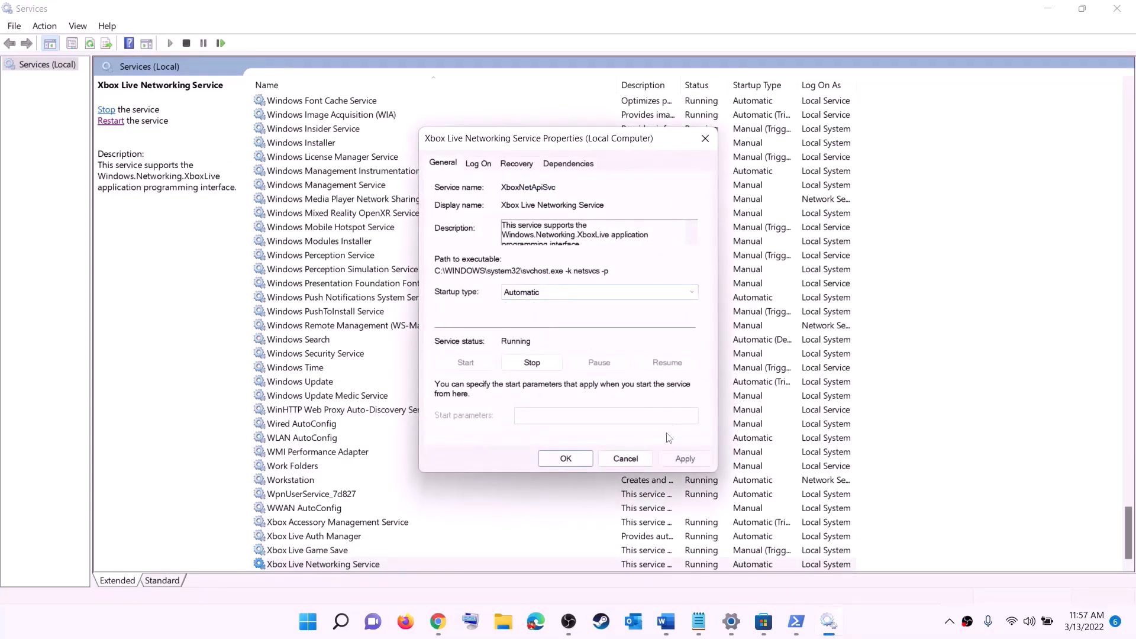
pyautogui.click(680, 458)
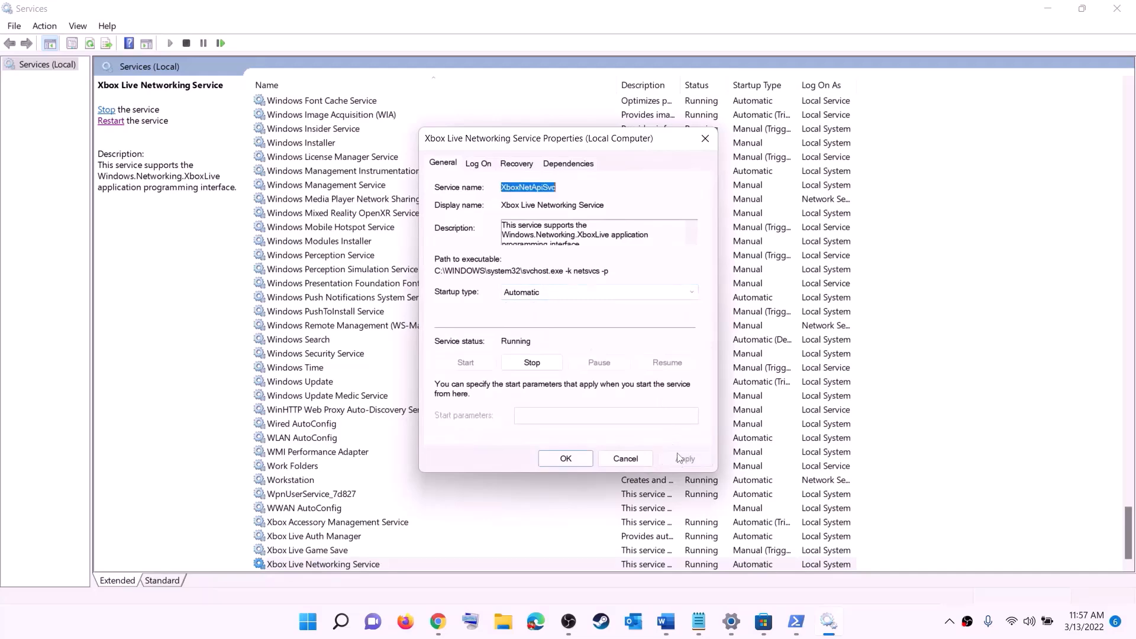
pyautogui.click(547, 456)
pyautogui.click(322, 383)
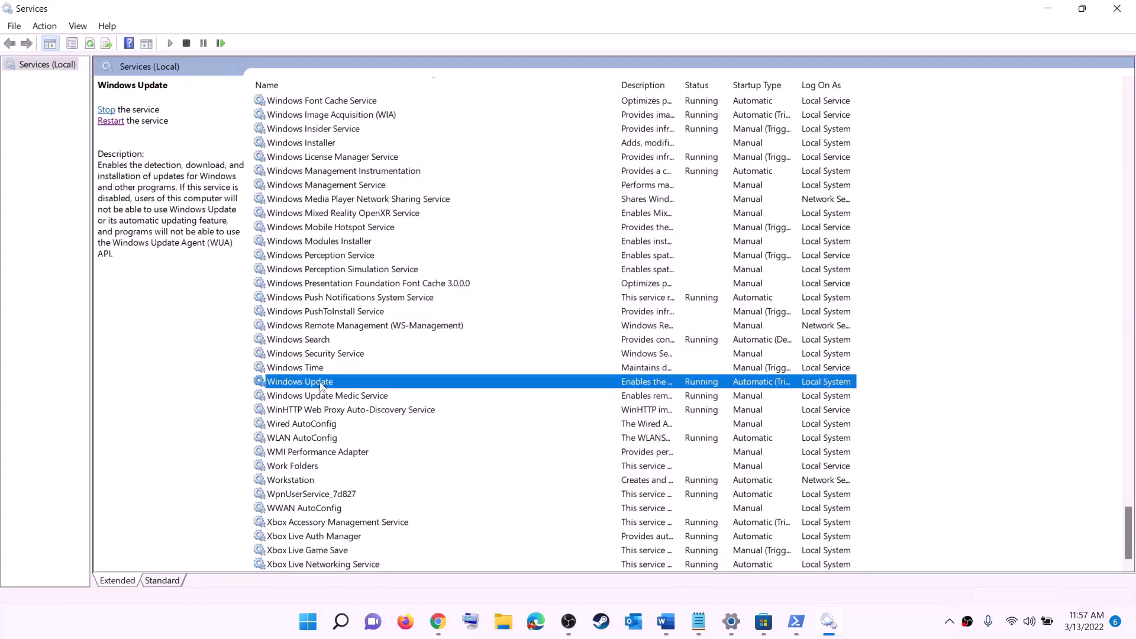
# - Set Windows Update's startup type to Automatic (Delayed Start)
pyautogui.doubleClick(527, 385)
pyautogui.click(552, 296)
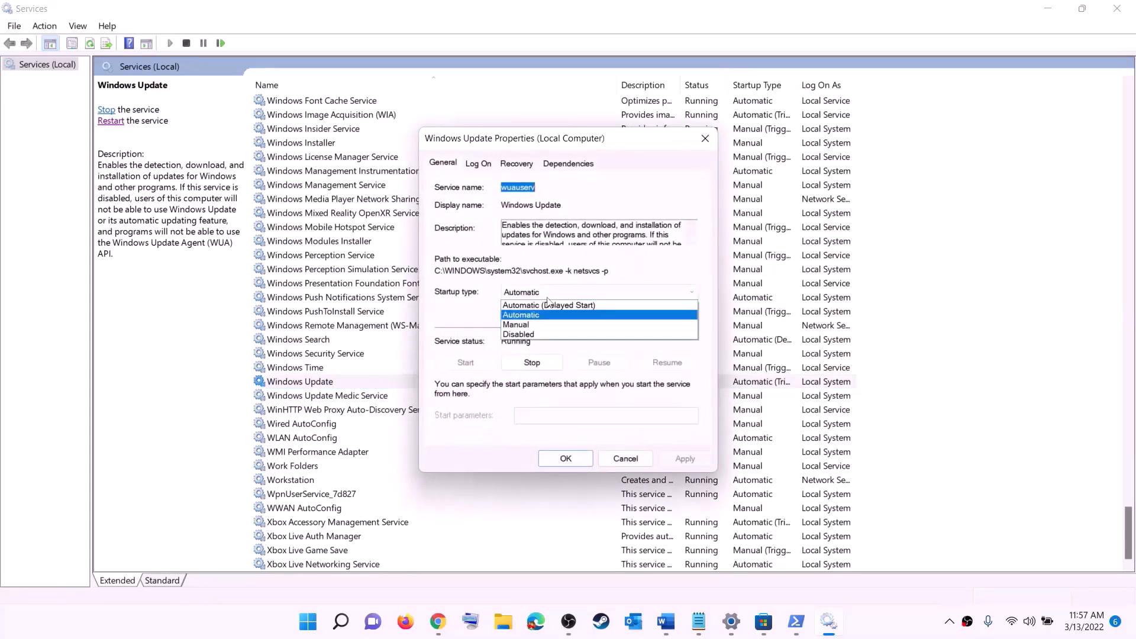
pyautogui.click(548, 305)
pyautogui.click(685, 459)
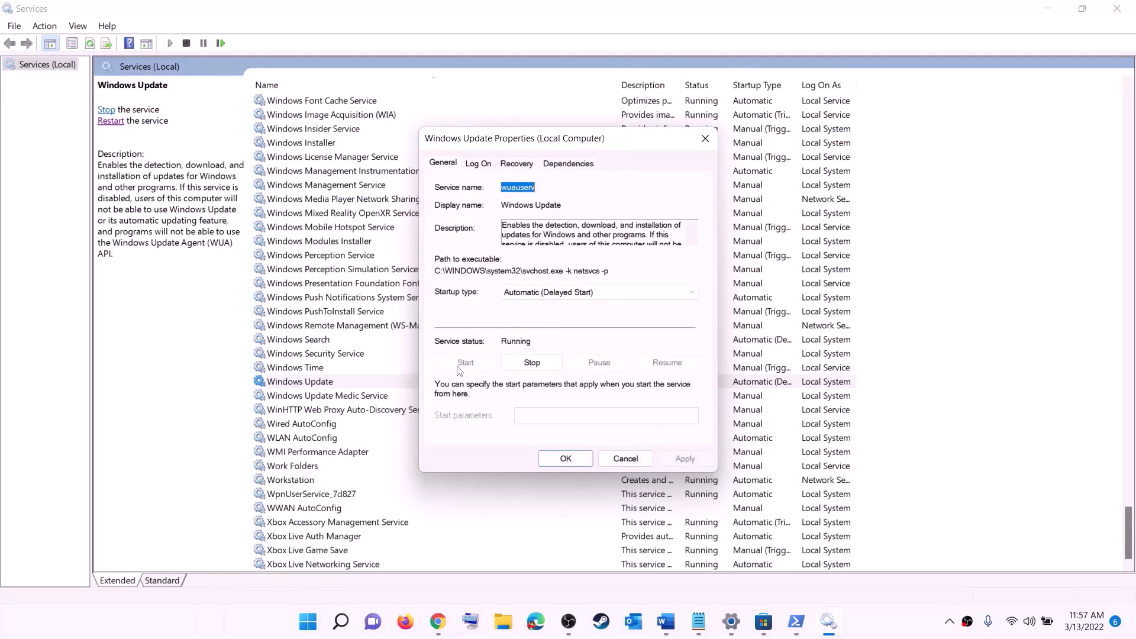
pyautogui.click(564, 457)
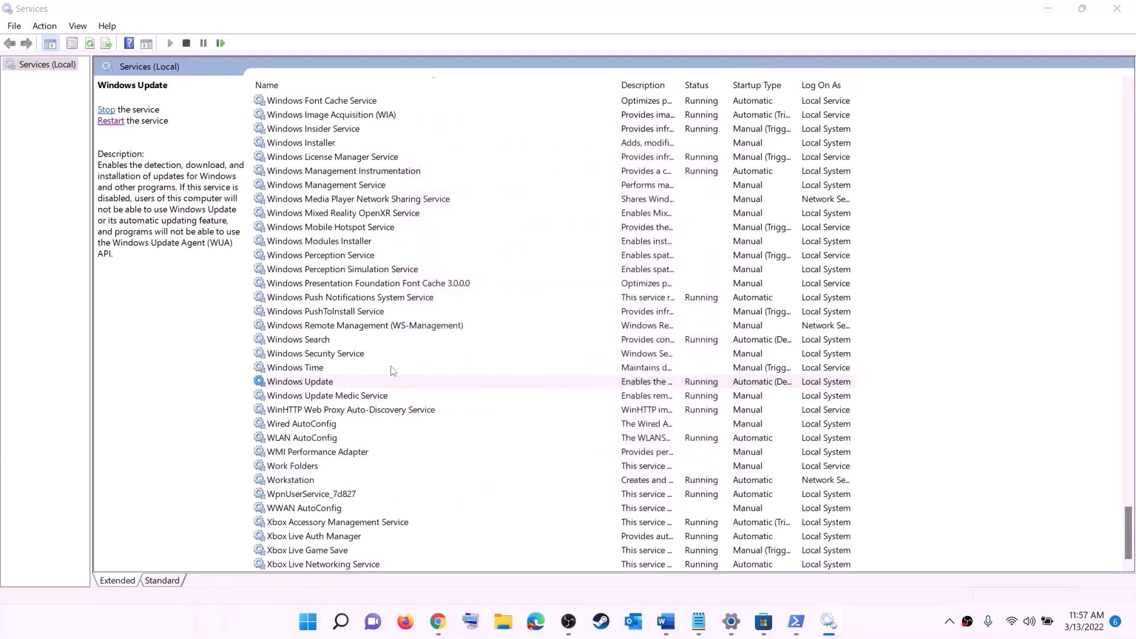
# - Stop both Gaming Services entries in the Services list
pyautogui.click(374, 330)
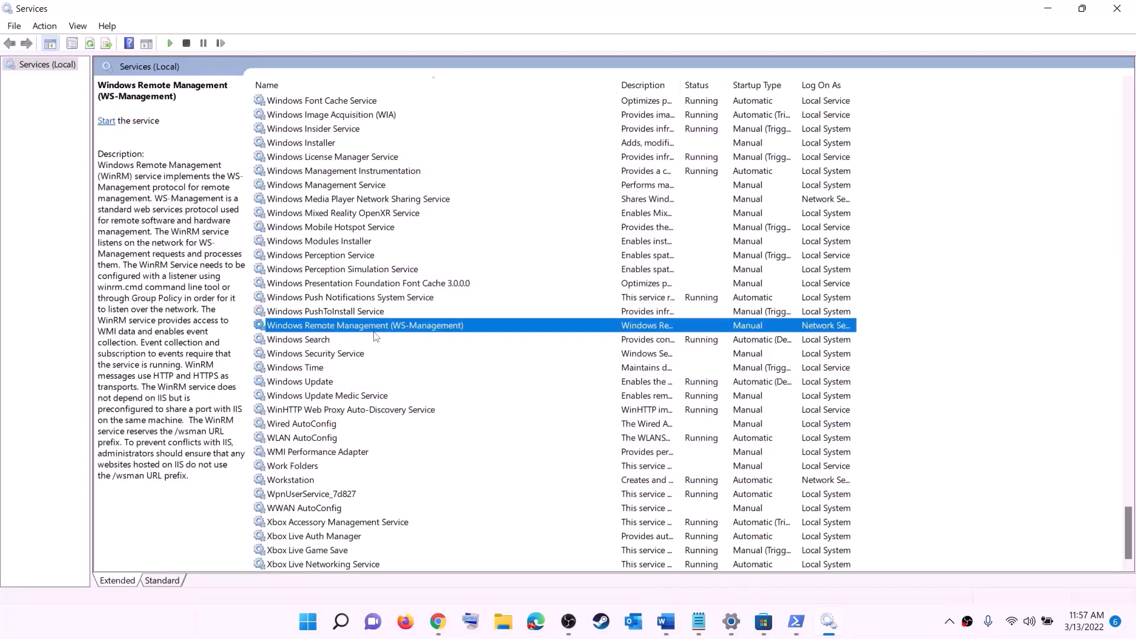
pyautogui.press('g')
pyautogui.scroll(4, 774, 313)
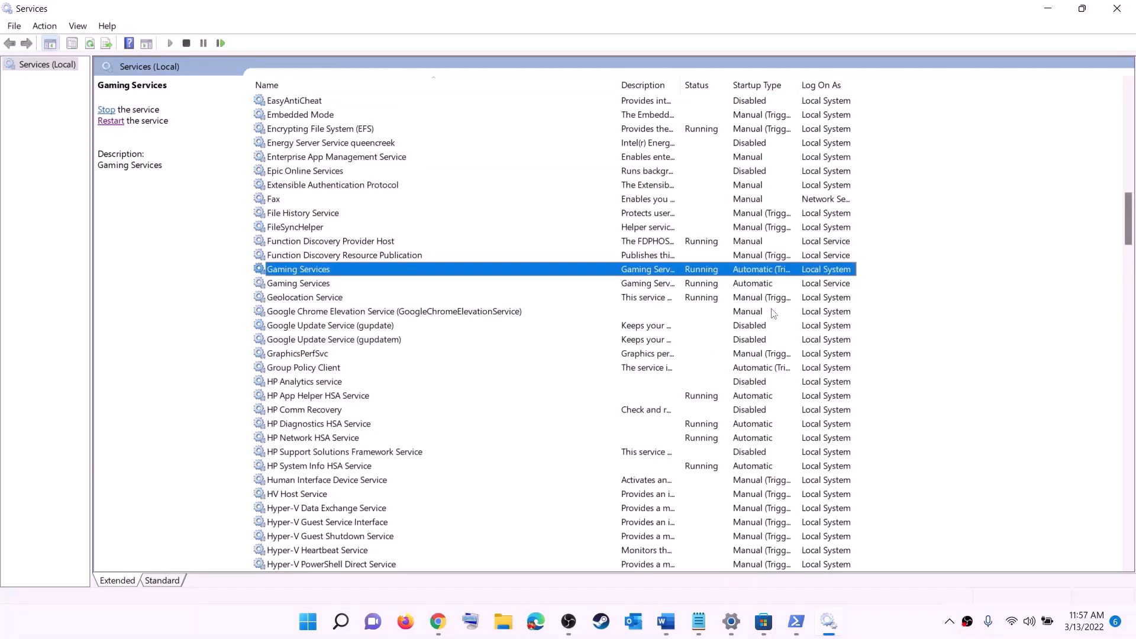
pyautogui.click(710, 287)
pyautogui.click(709, 274)
pyautogui.click(709, 284)
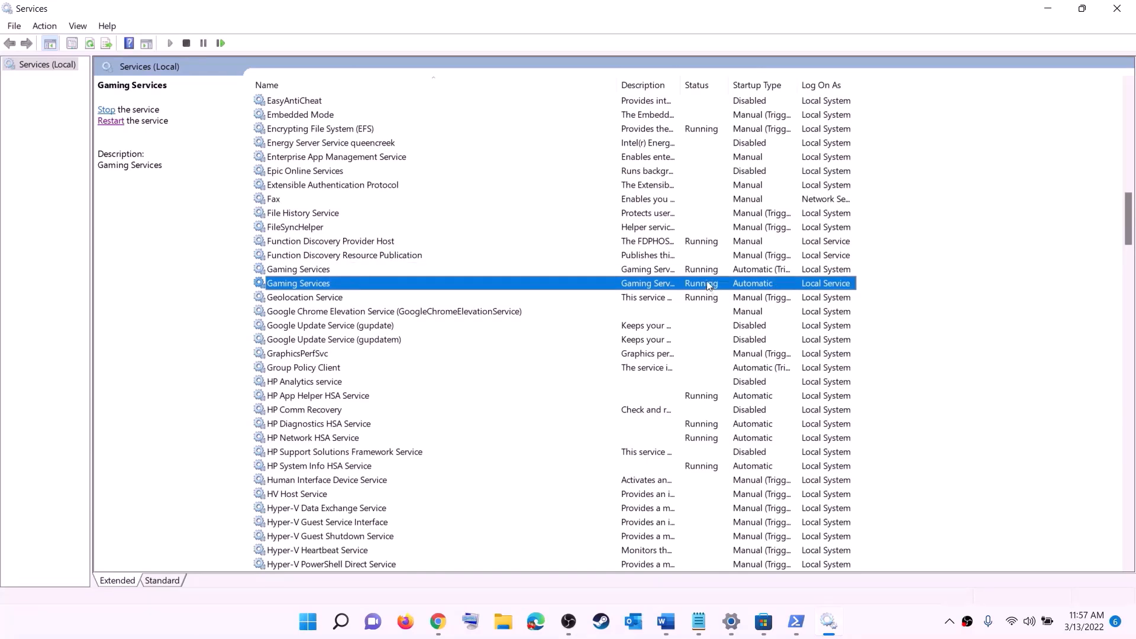
pyautogui.click(706, 273)
pyautogui.rightClick(701, 272)
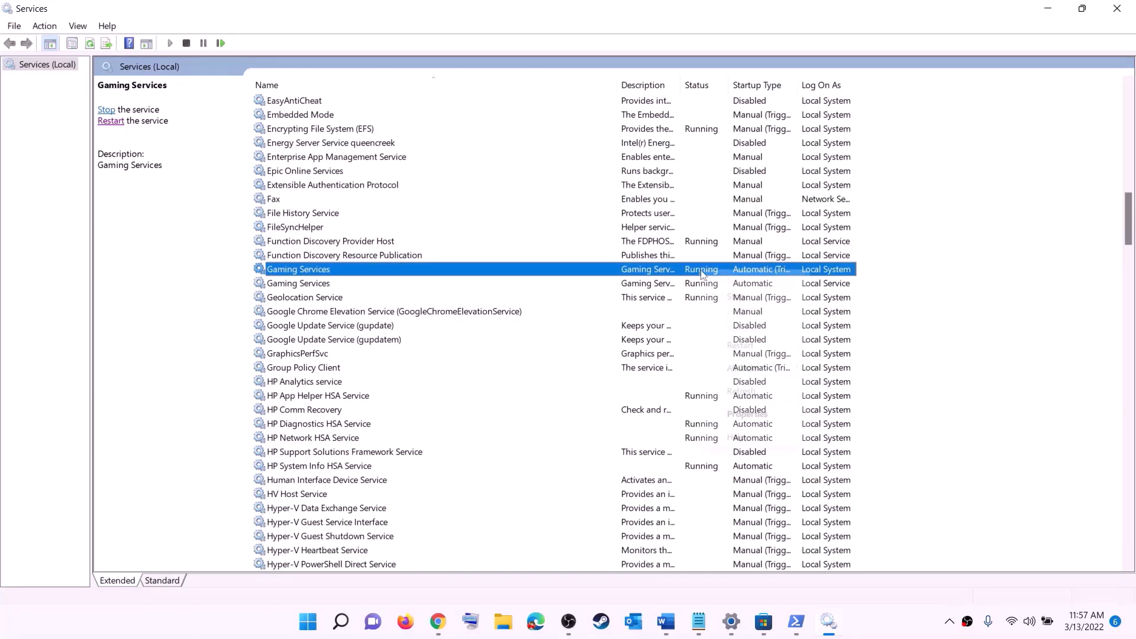
pyautogui.click(691, 274)
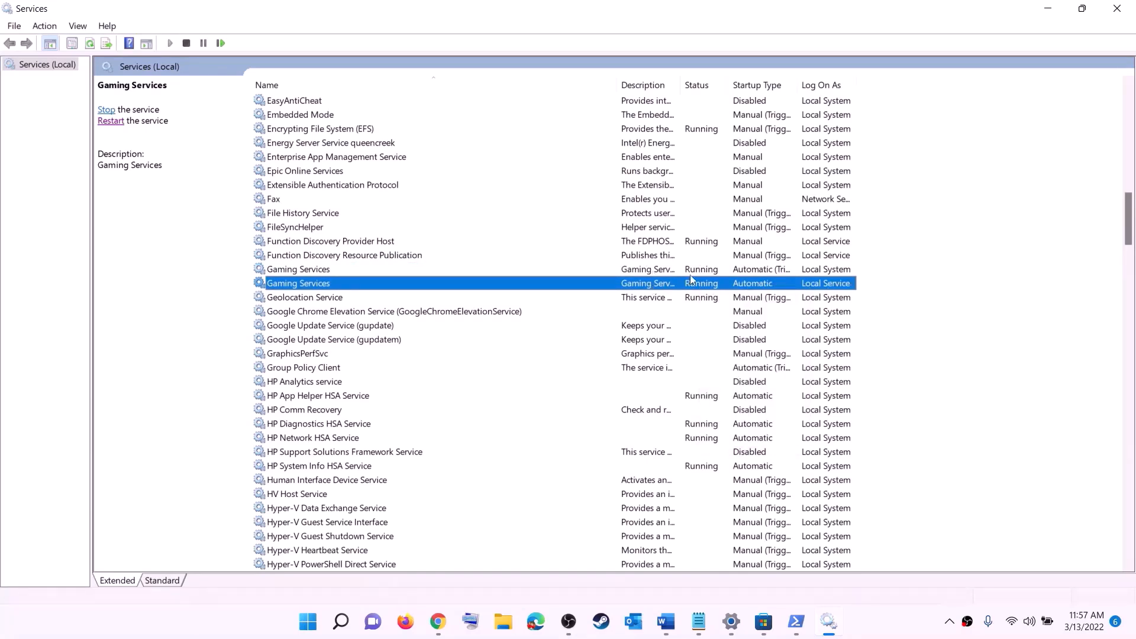
pyautogui.rightClick(699, 273)
pyautogui.click(737, 297)
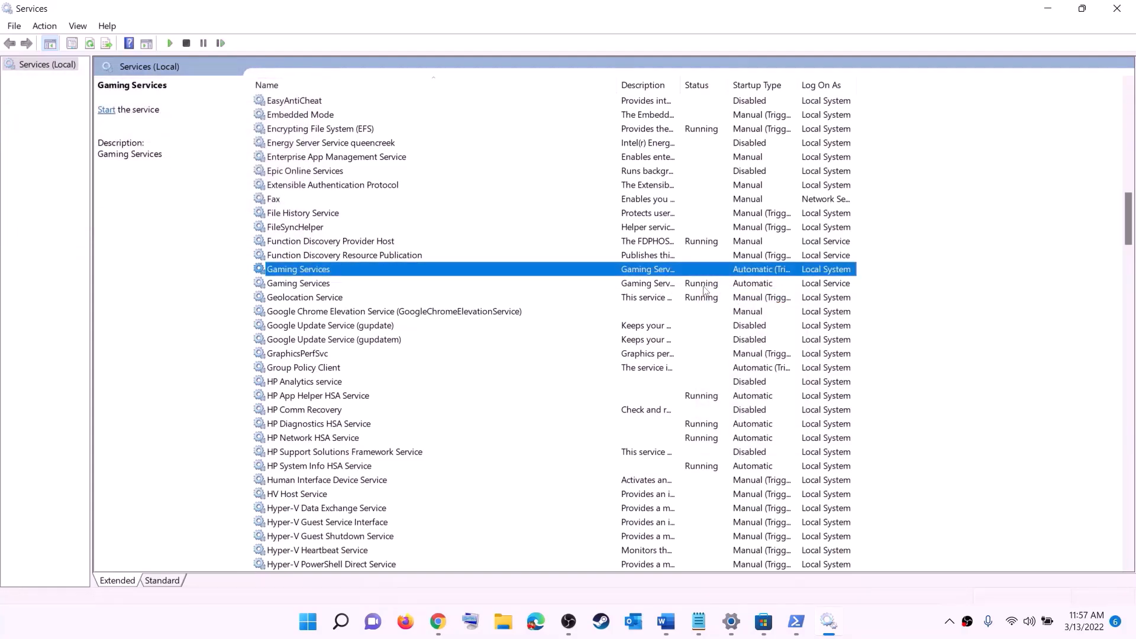
pyautogui.click(705, 284)
pyautogui.rightClick(704, 288)
pyautogui.click(736, 309)
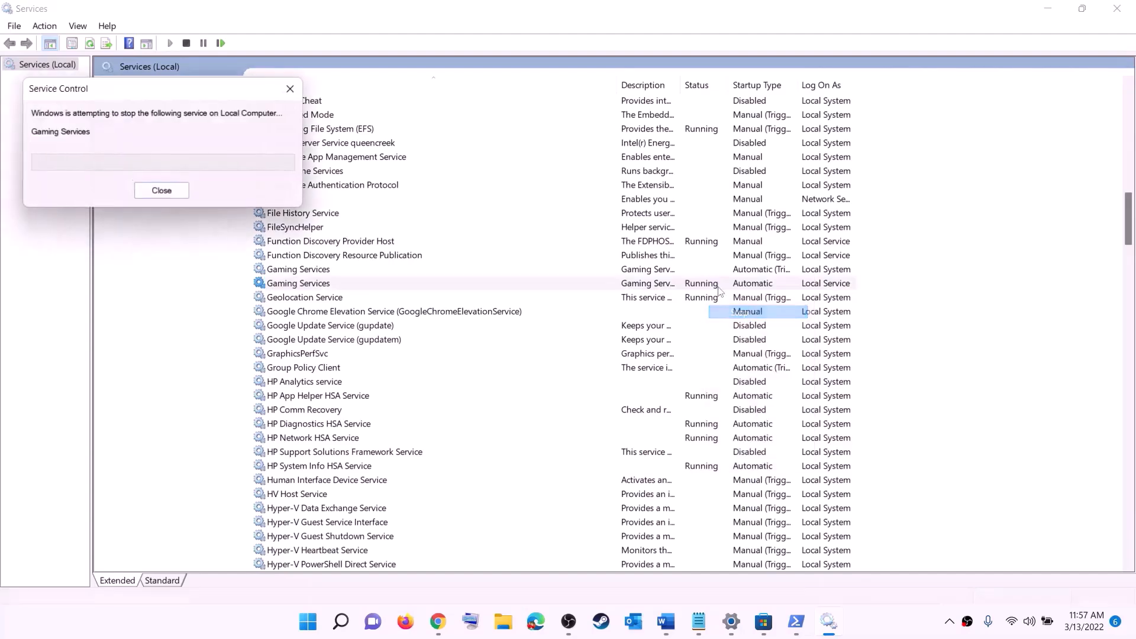
# - Start both Gaming Services entries again
pyautogui.click(678, 270)
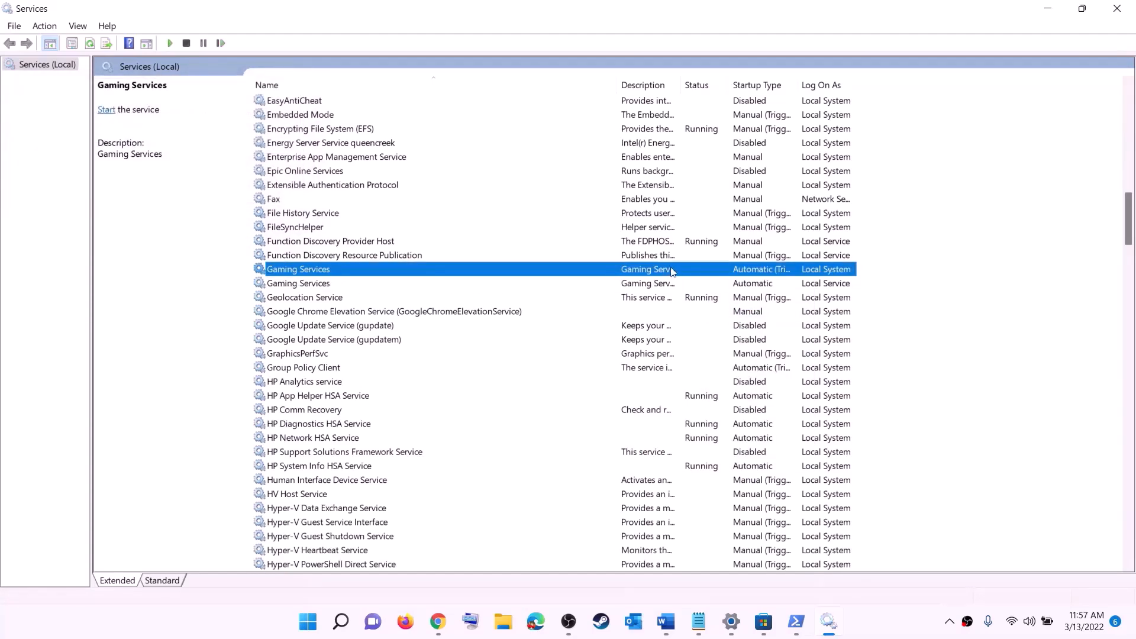
pyautogui.rightClick(674, 271)
pyautogui.click(721, 283)
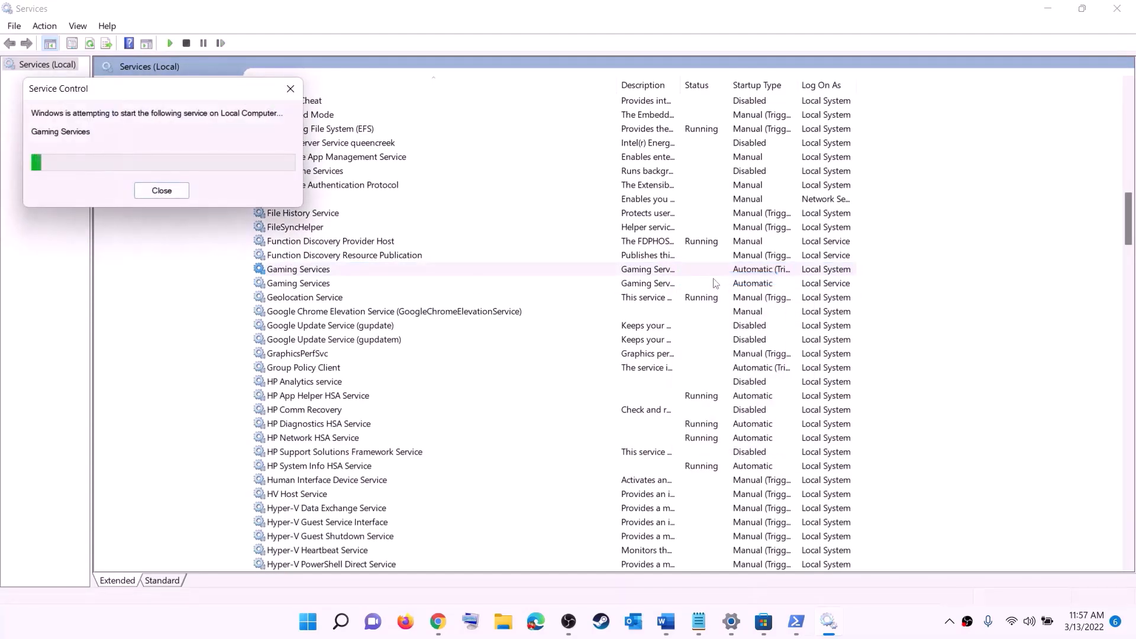
pyautogui.click(675, 284)
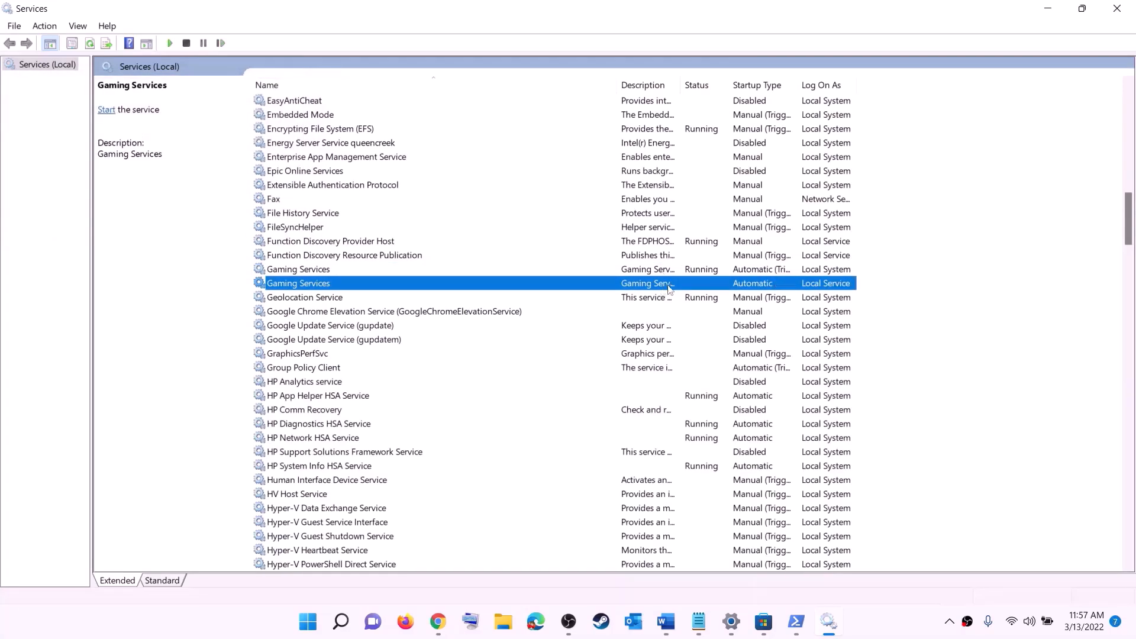
pyautogui.rightClick(675, 286)
pyautogui.click(705, 294)
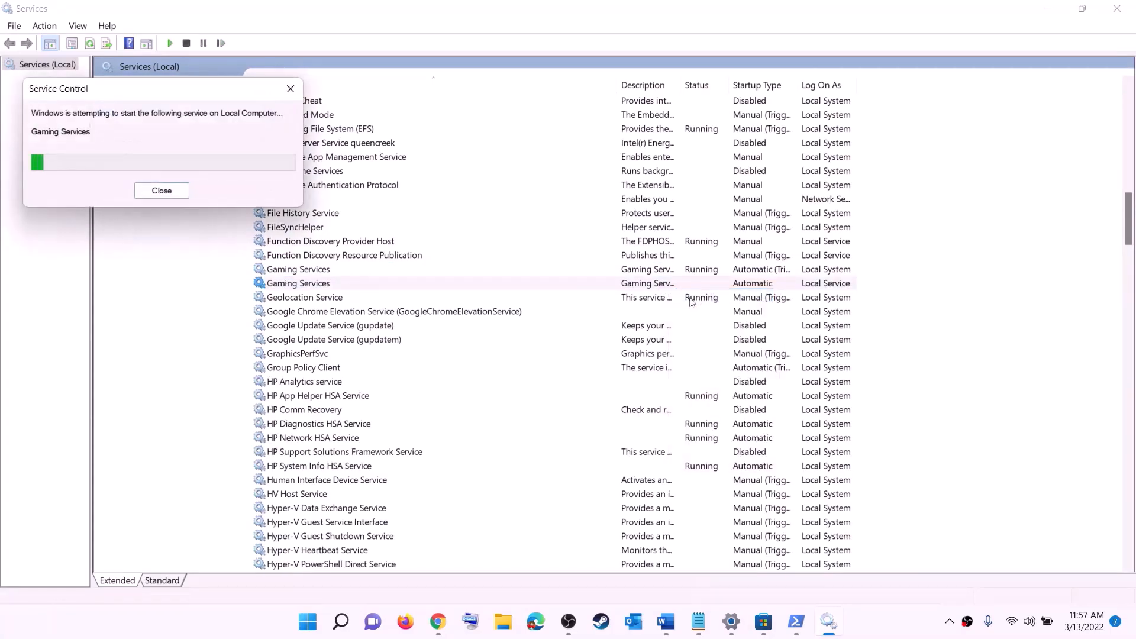
pyautogui.click(646, 371)
# - Keep Microsoft Store Install Service's startup type Automatic and apply it
pyautogui.press('m')
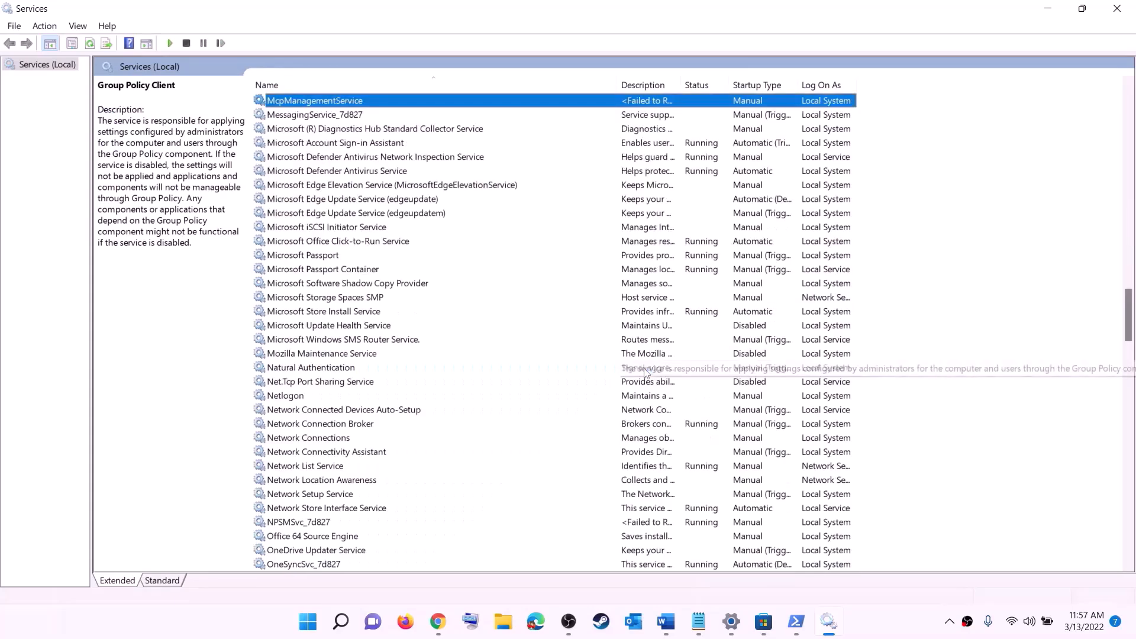
pyautogui.click(335, 313)
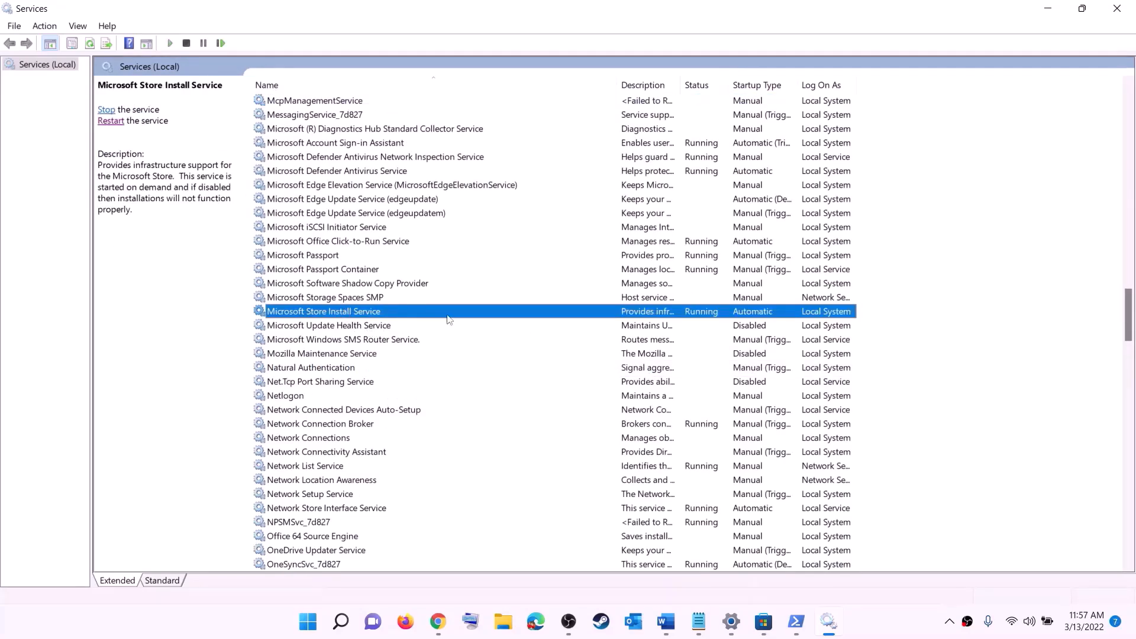
pyautogui.doubleClick(438, 314)
pyautogui.click(553, 294)
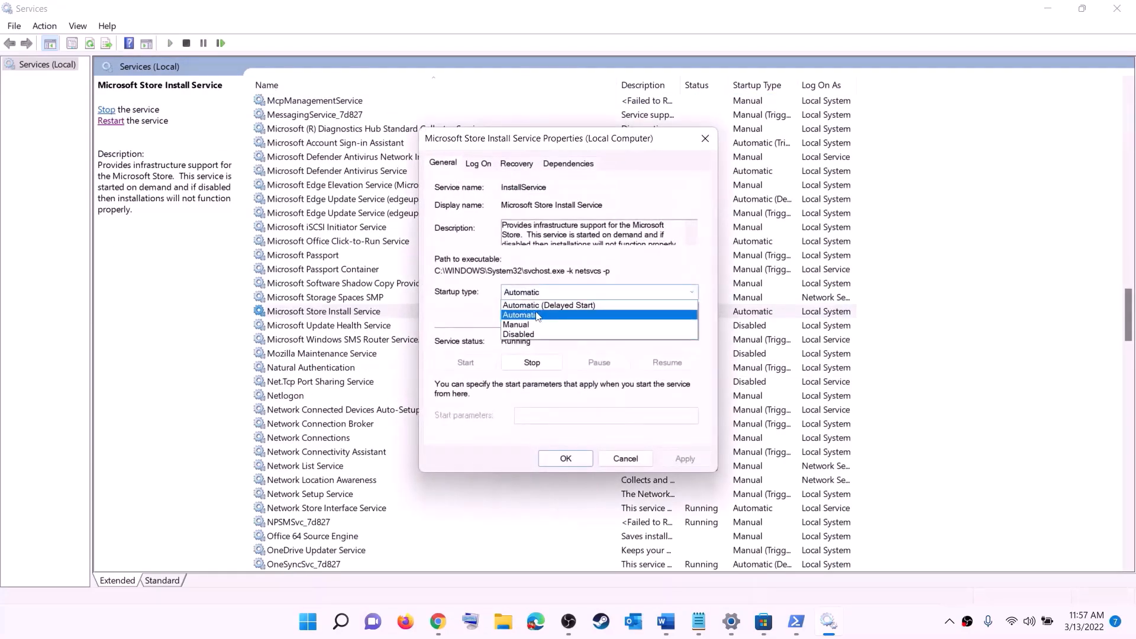
pyautogui.click(594, 354)
pyautogui.click(681, 458)
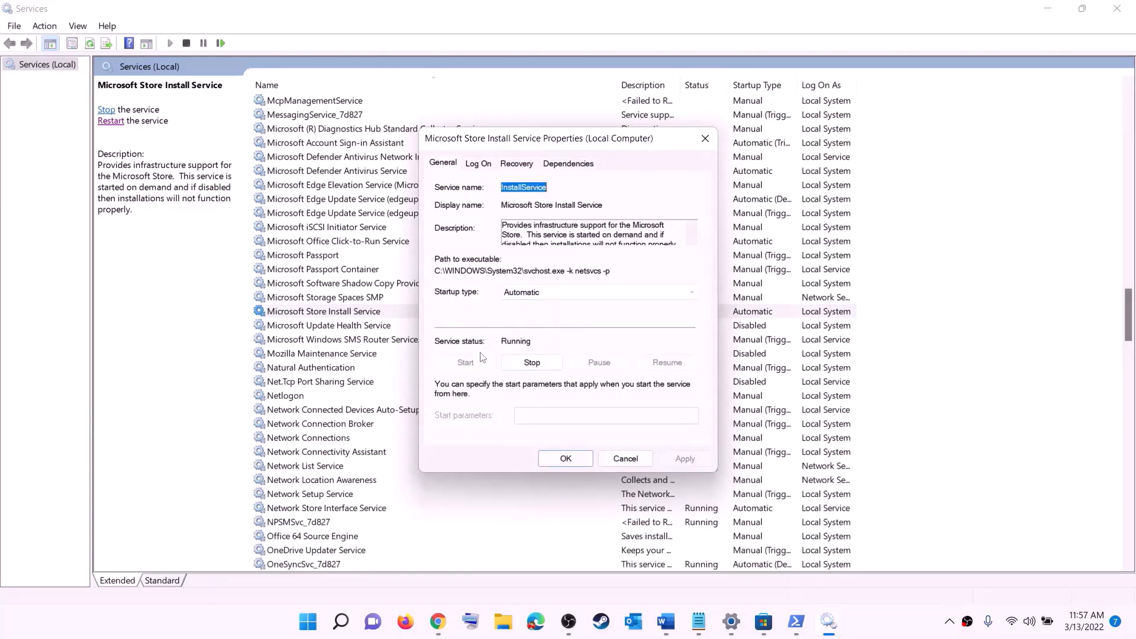
pyautogui.click(566, 459)
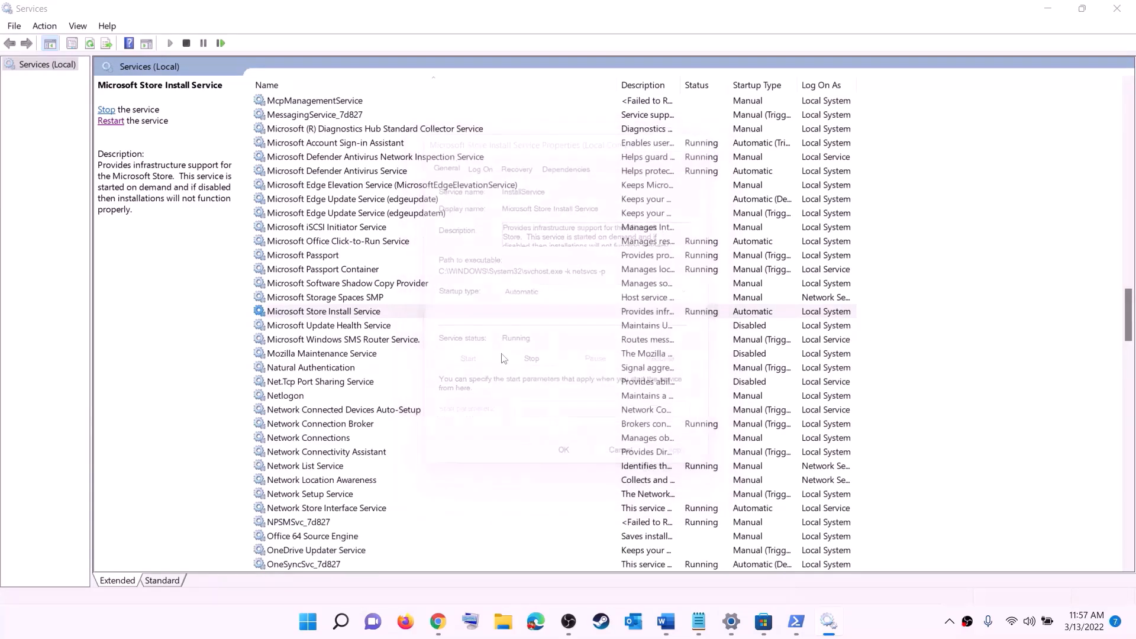
# - Change Background Intelligent Transfer Service's startup type to Automatic, then close Services
pyautogui.click(374, 276)
pyautogui.press('b')
pyautogui.scroll(4, 390, 281)
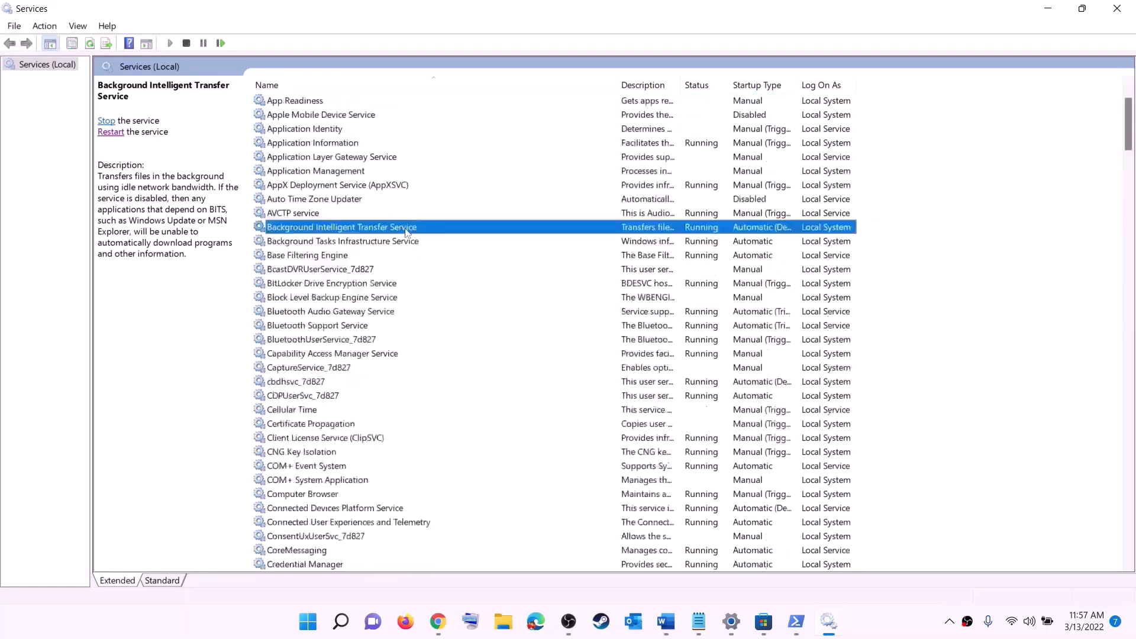
pyautogui.doubleClick(415, 271)
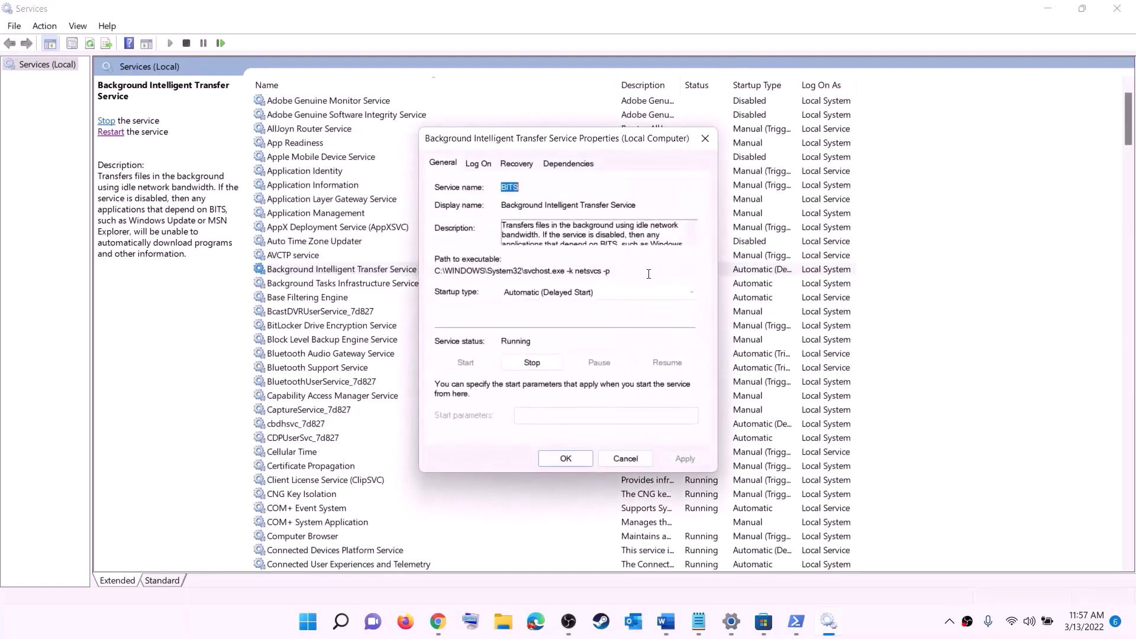
pyautogui.click(573, 293)
pyautogui.click(548, 315)
pyautogui.click(564, 461)
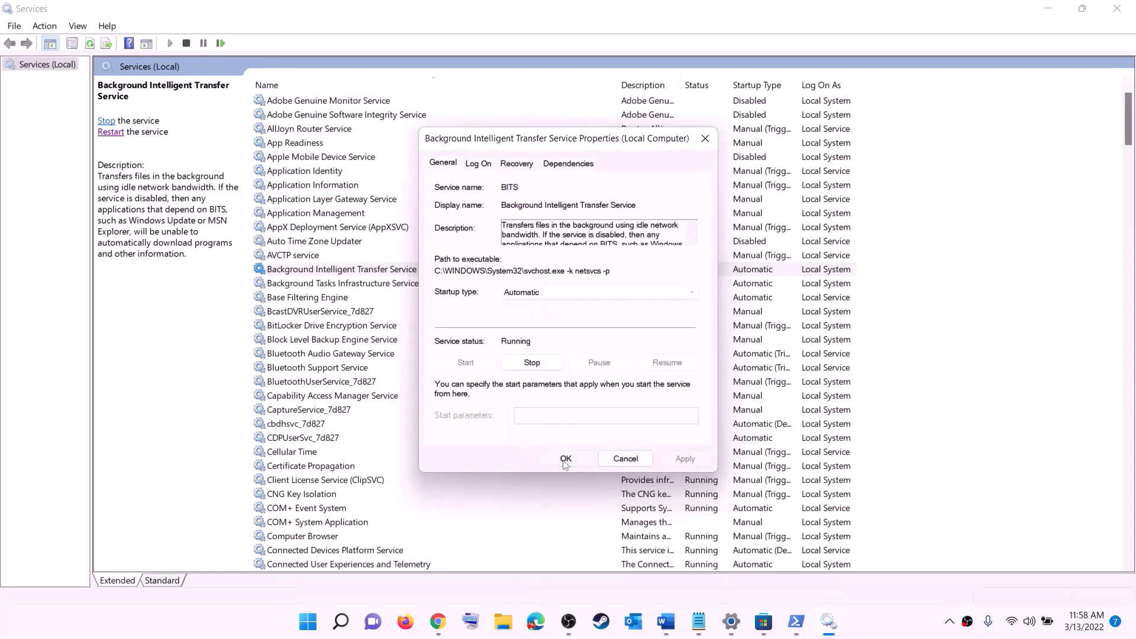
pyautogui.click(1118, 9)
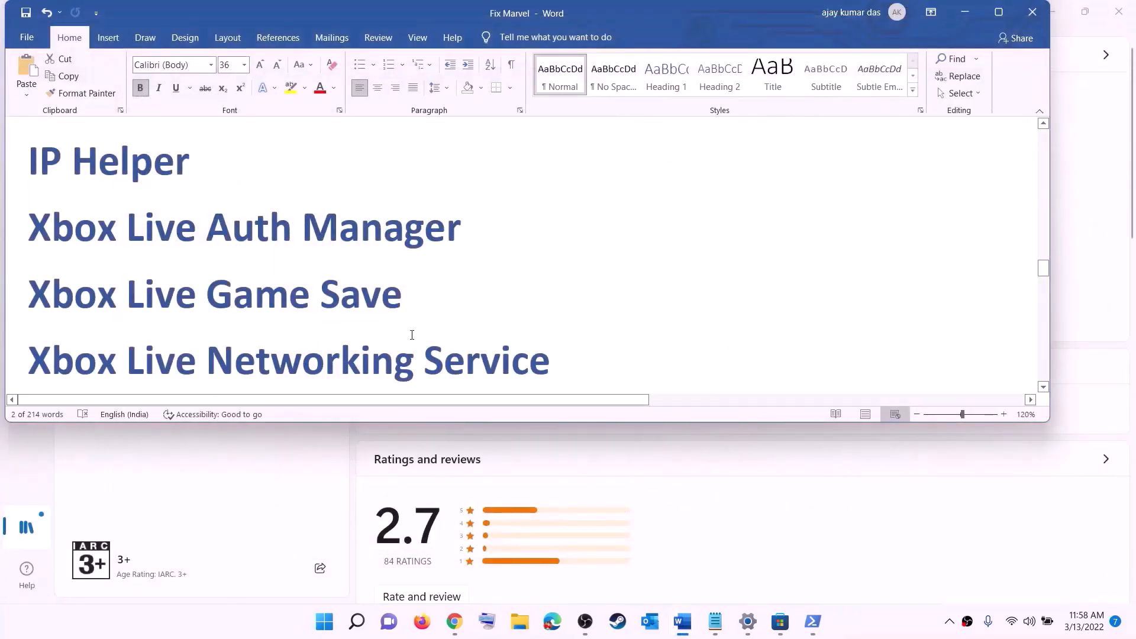
# - Open Settings on the Windows Update page, showing the pending 2022-03 Cumulative Update
pyautogui.scroll(-5, 412, 333)
pyautogui.scroll(-2, 412, 335)
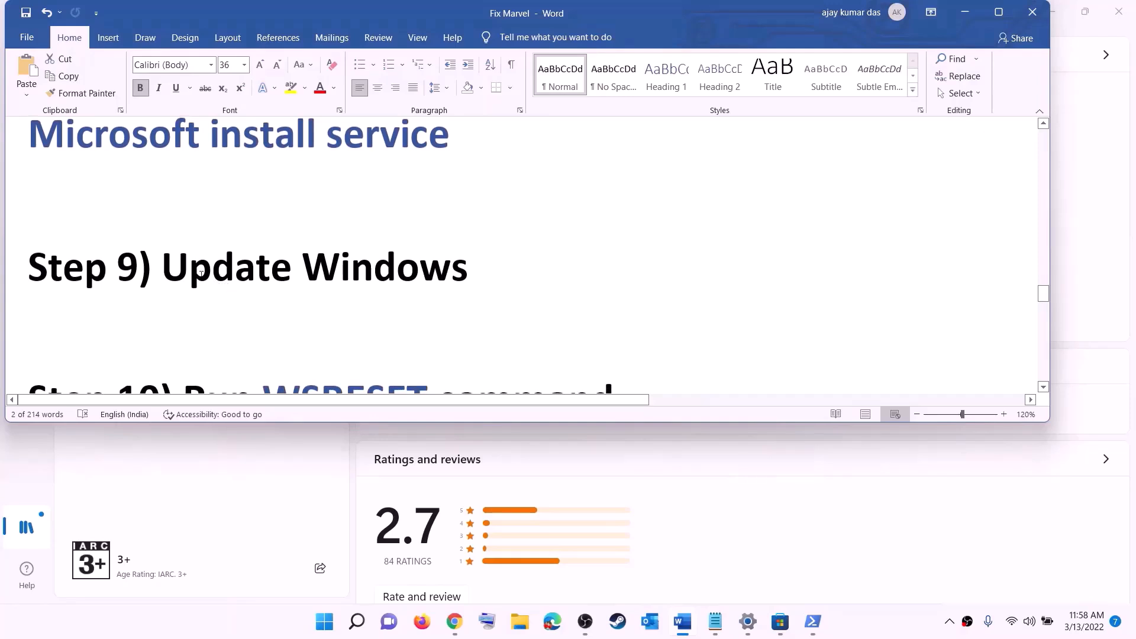
pyautogui.moveTo(162, 268); pyautogui.dragTo(558, 259)
pyautogui.click(329, 629)
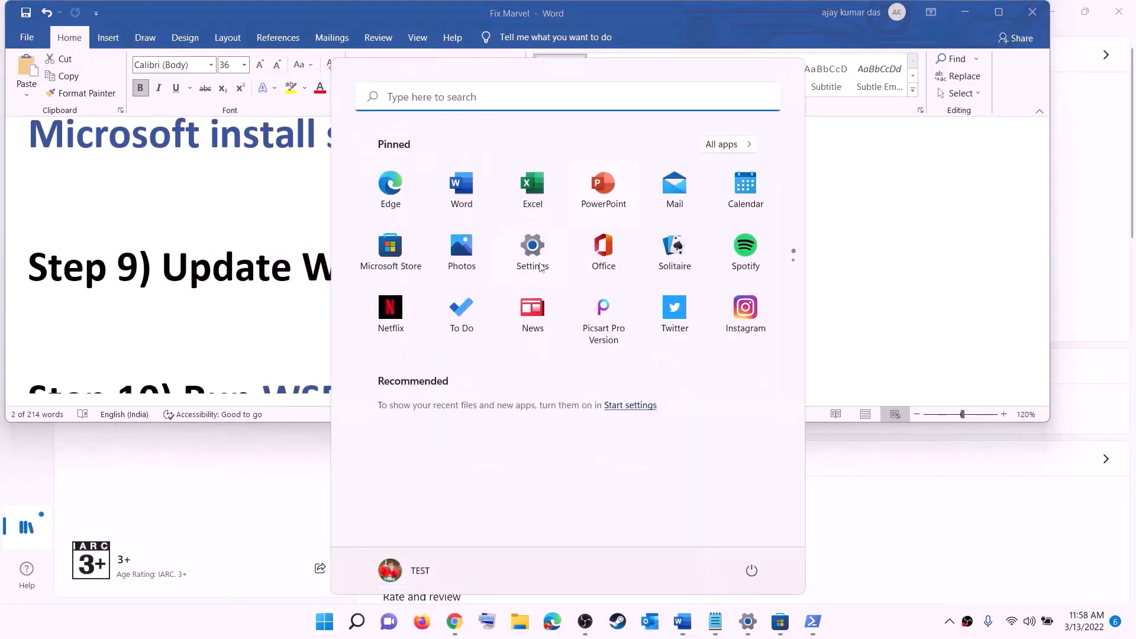
pyautogui.click(537, 267)
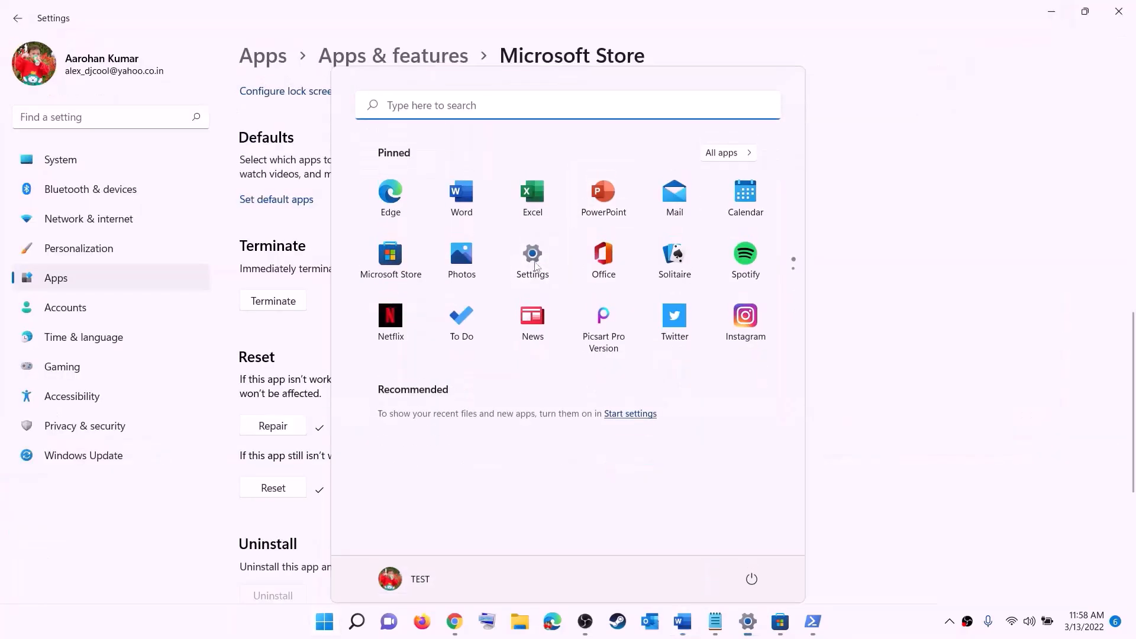
pyautogui.click(90, 457)
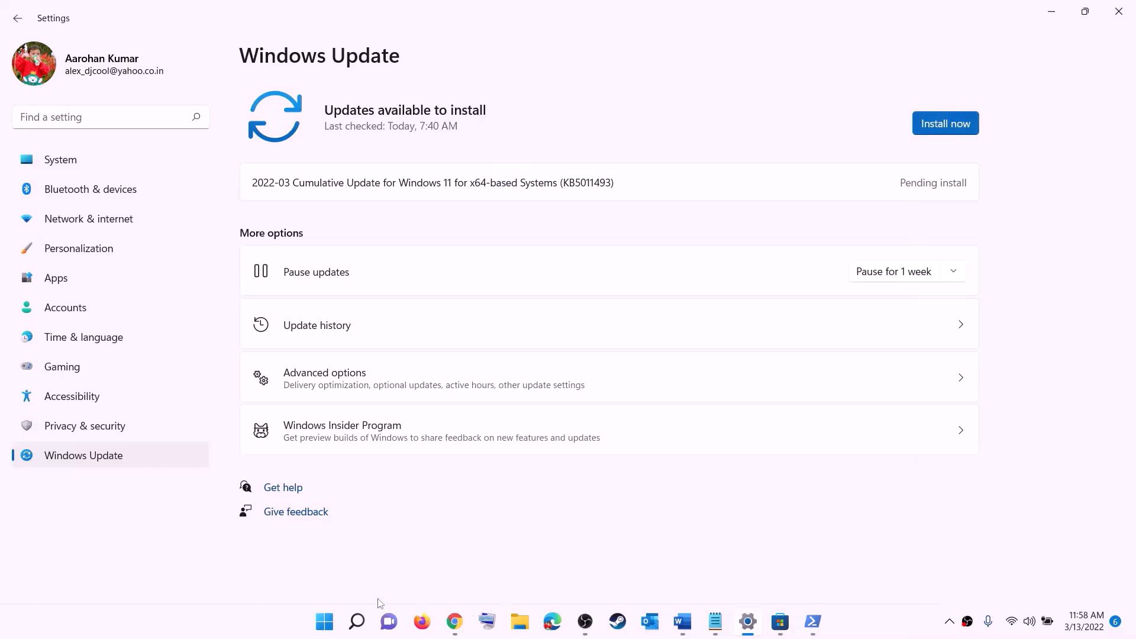
# - View the Start power options without restarting, then return to the Fix Marvel notes
pyautogui.click(324, 621)
pyautogui.click(751, 571)
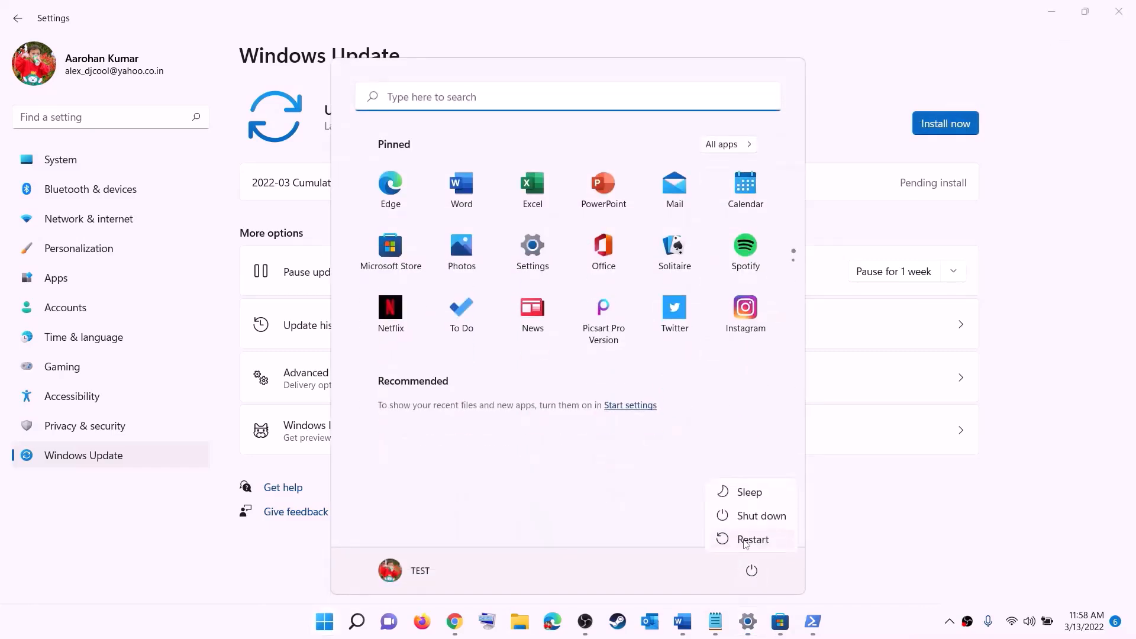
pyautogui.click(1057, 11)
pyautogui.click(1057, 11)
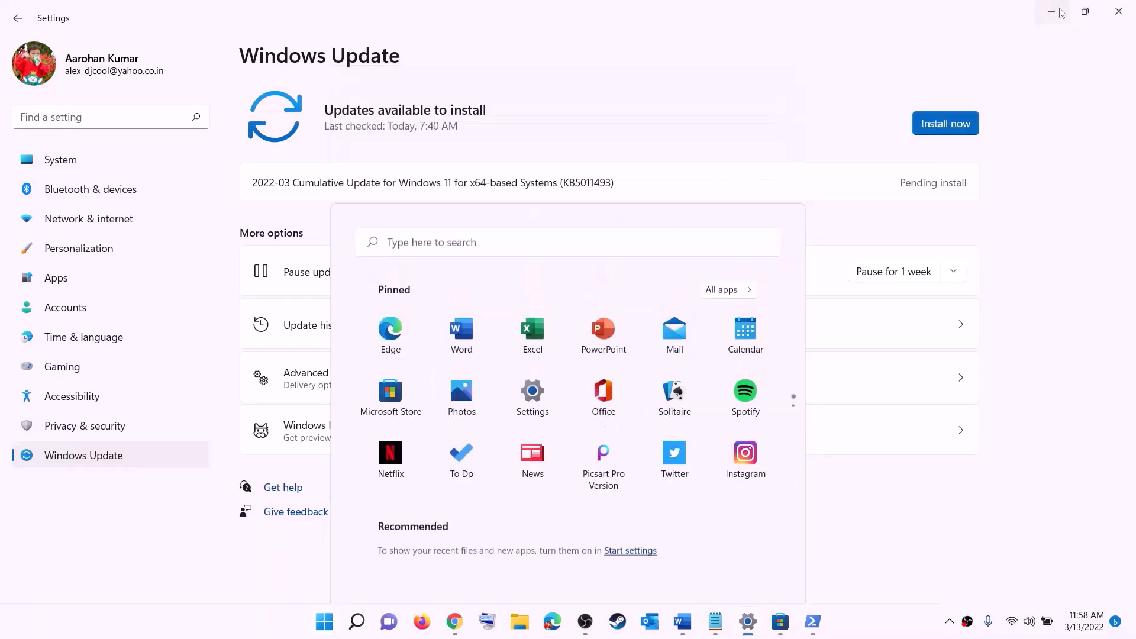
pyautogui.click(683, 622)
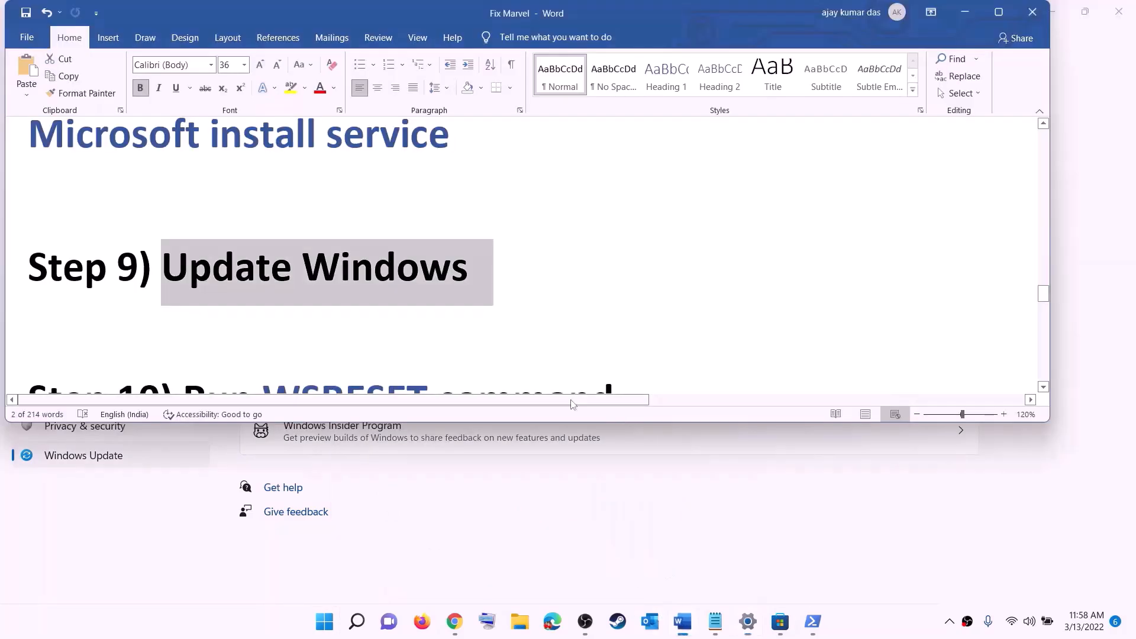
# - Copy WSRESET from the notes and run it from Start search
pyautogui.scroll(-2, 336, 325)
pyautogui.doubleClick(343, 280)
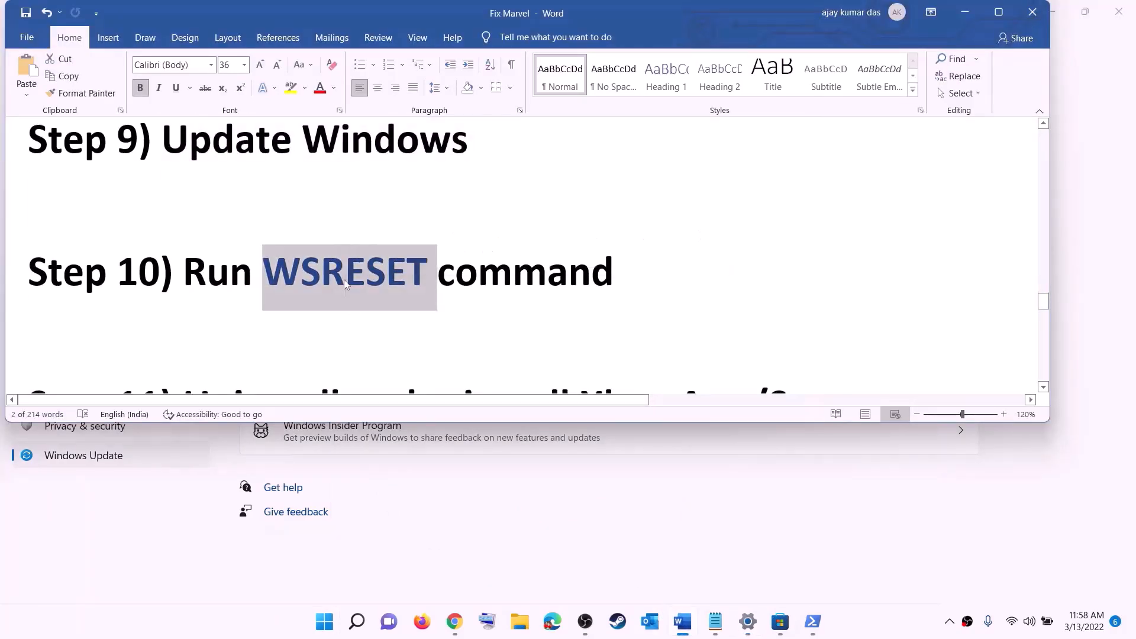
pyautogui.hotkey('ctrl', 'c')
pyautogui.click(324, 622)
pyautogui.hotkey('ctrl', 'v')
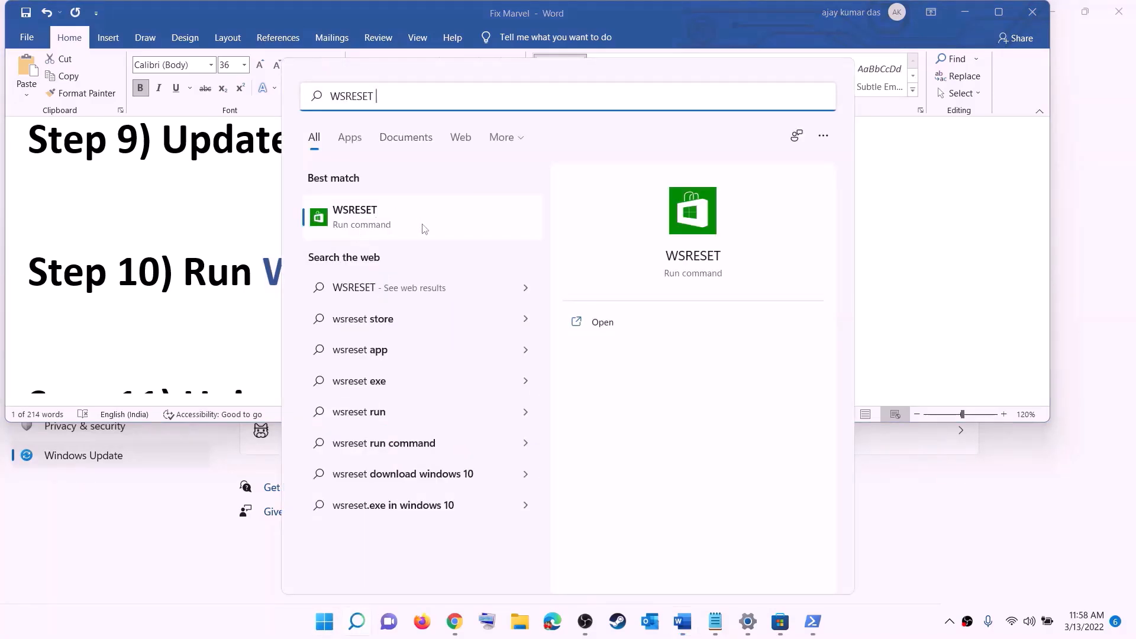
pyautogui.click(374, 223)
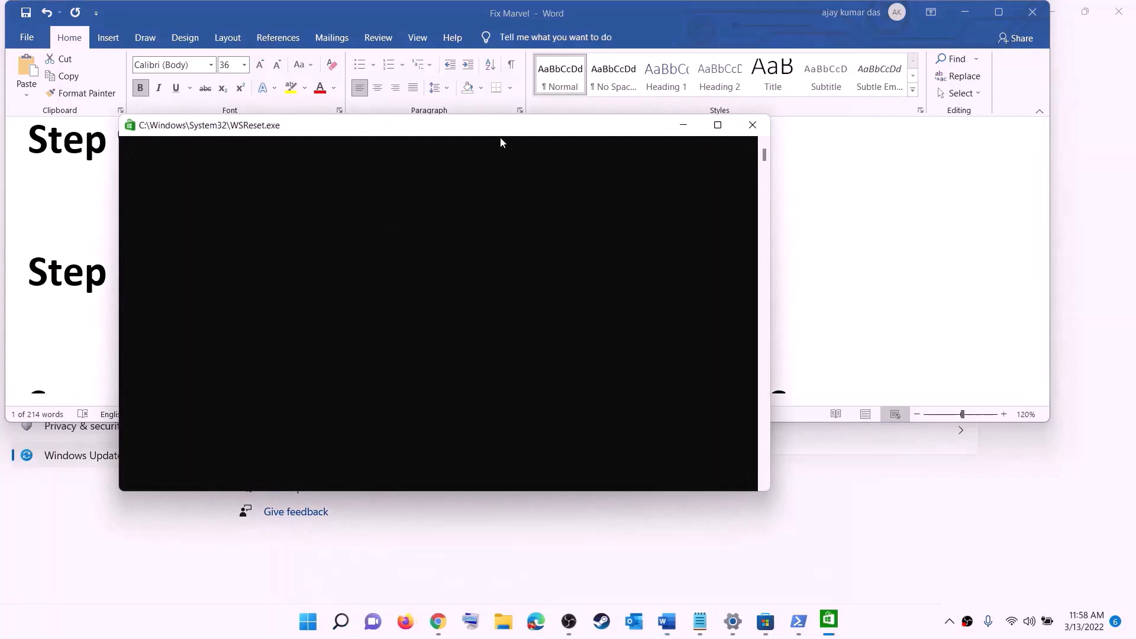
# - Let WSReset reopen the Store, then scroll the notes to Step 11
pyautogui.moveTo(501, 138); pyautogui.dragTo(664, 197)
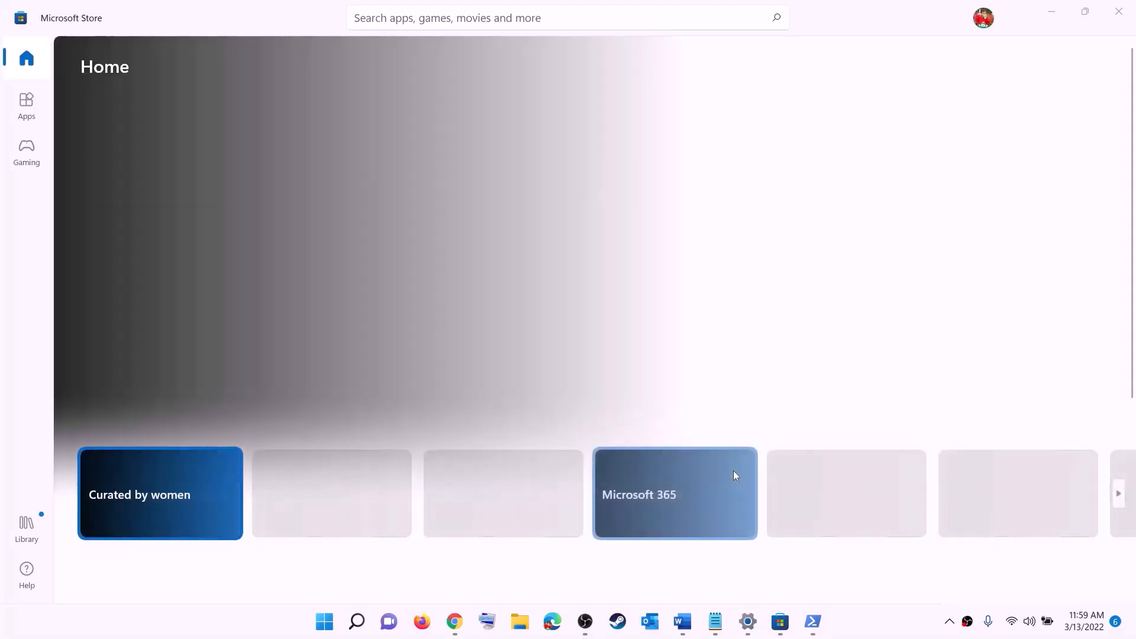
pyautogui.click(683, 622)
pyautogui.scroll(-3, 392, 295)
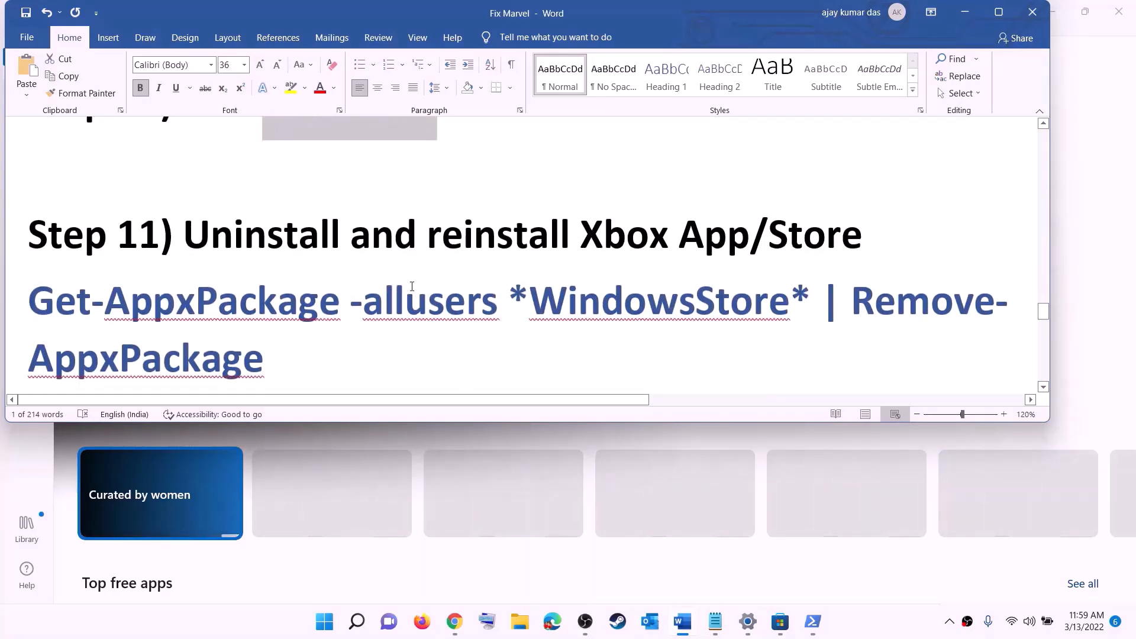
# - Copy the Get-AppxPackage -allusers *WindowsStore* | Remove-AppxPackage command from the guide
pyautogui.scroll(-1, 412, 286)
pyautogui.click(326, 624)
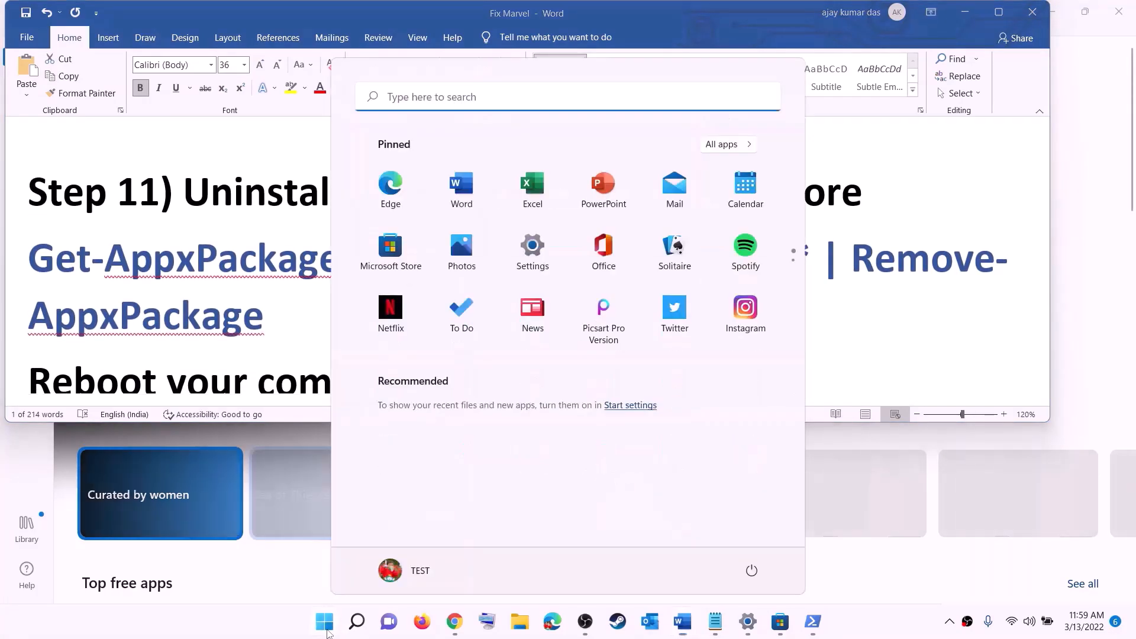
pyautogui.write('xbo')
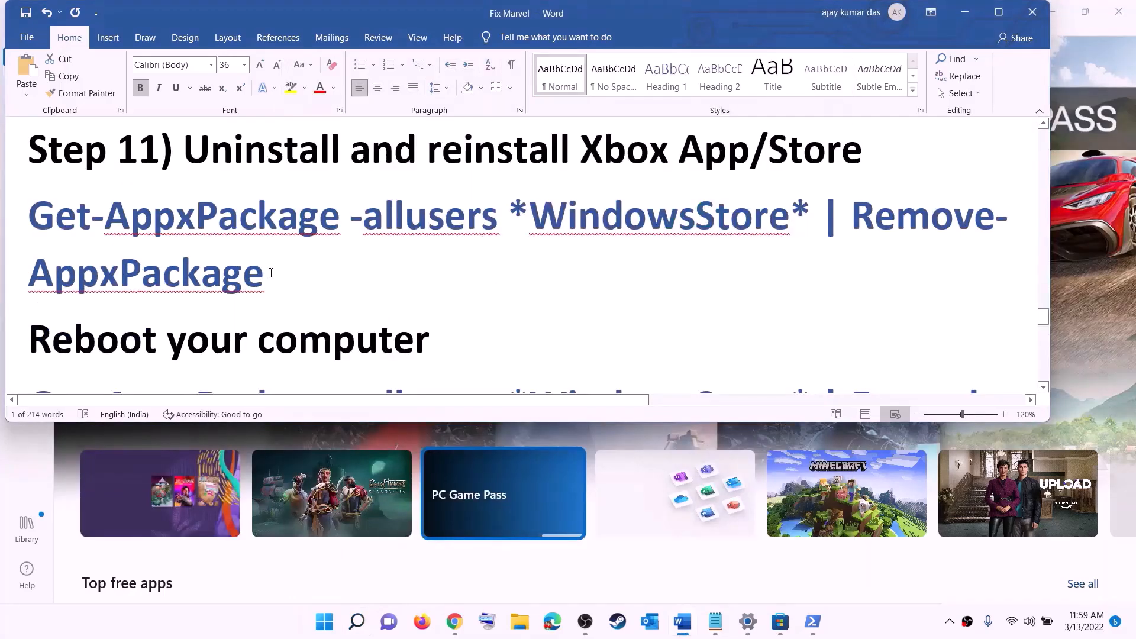
pyautogui.moveTo(271, 273); pyautogui.dragTo(35, 221)
pyautogui.rightClick(111, 240)
pyautogui.click(144, 271)
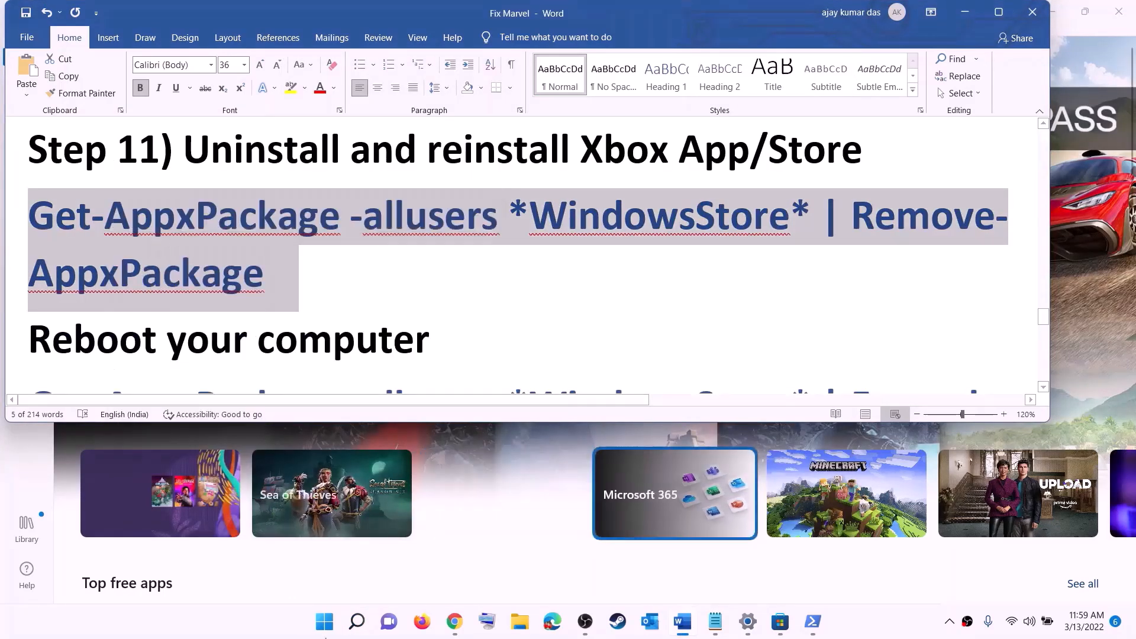
# - Run the Store removal command in an administrator PowerShell, then highlight the guide's reboot note
pyautogui.click(325, 622)
pyautogui.write('powe')
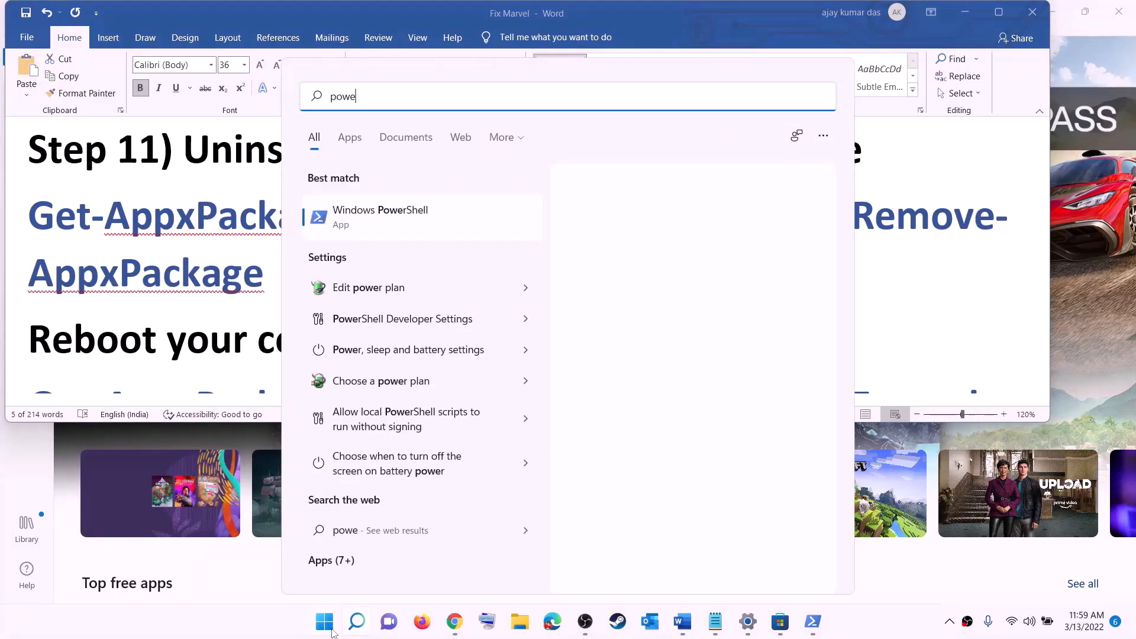
pyautogui.write('rshel')
pyautogui.rightClick(385, 217)
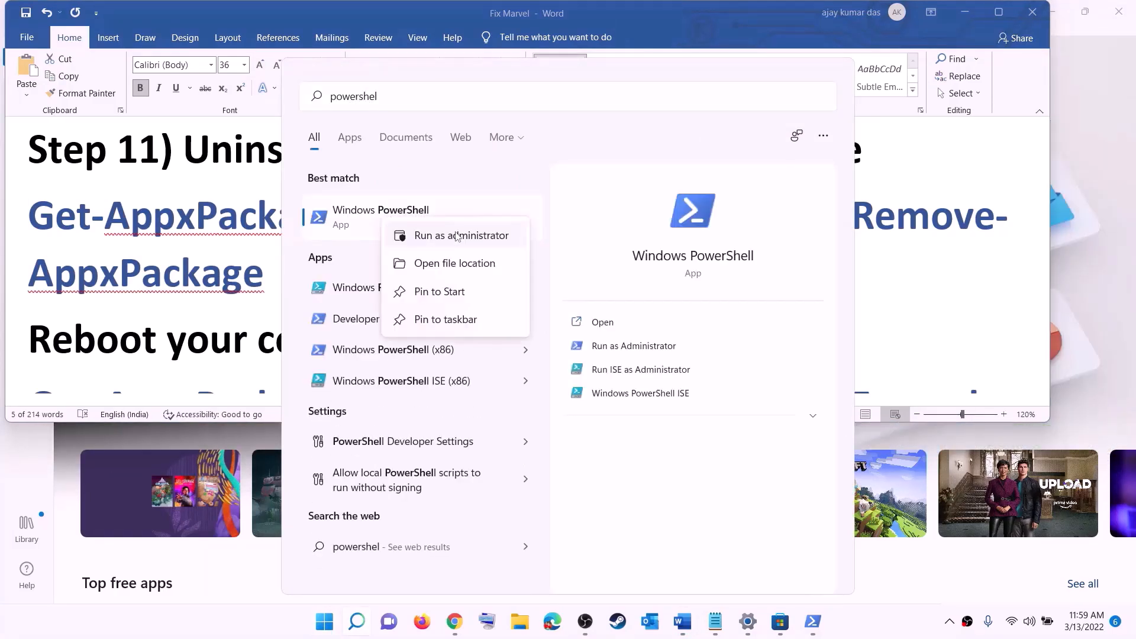
pyautogui.click(487, 237)
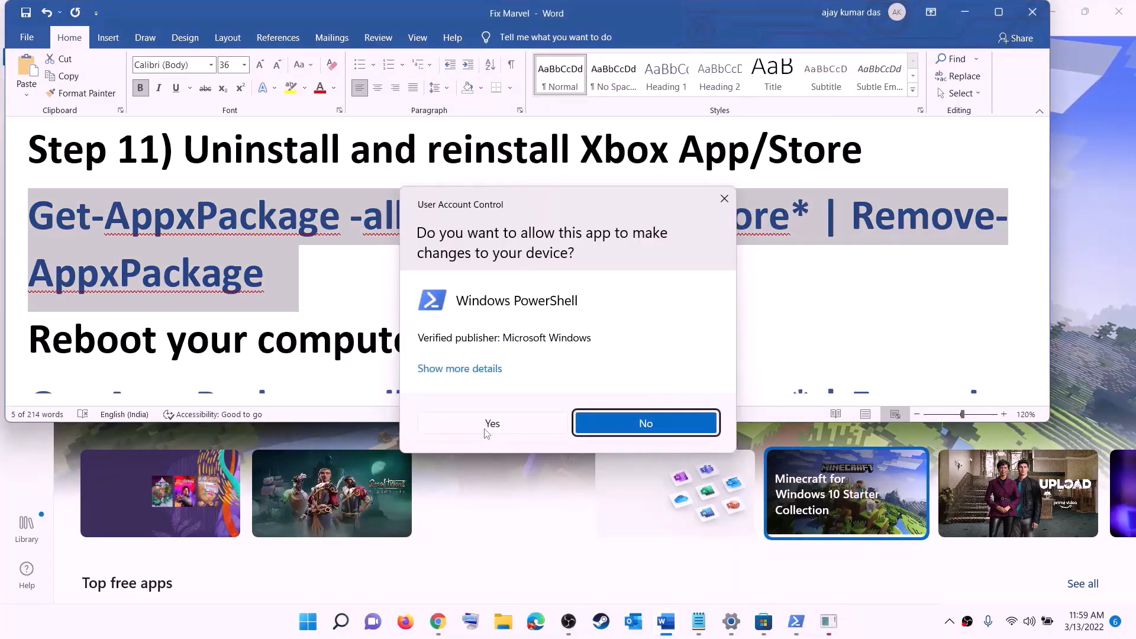
pyautogui.click(485, 430)
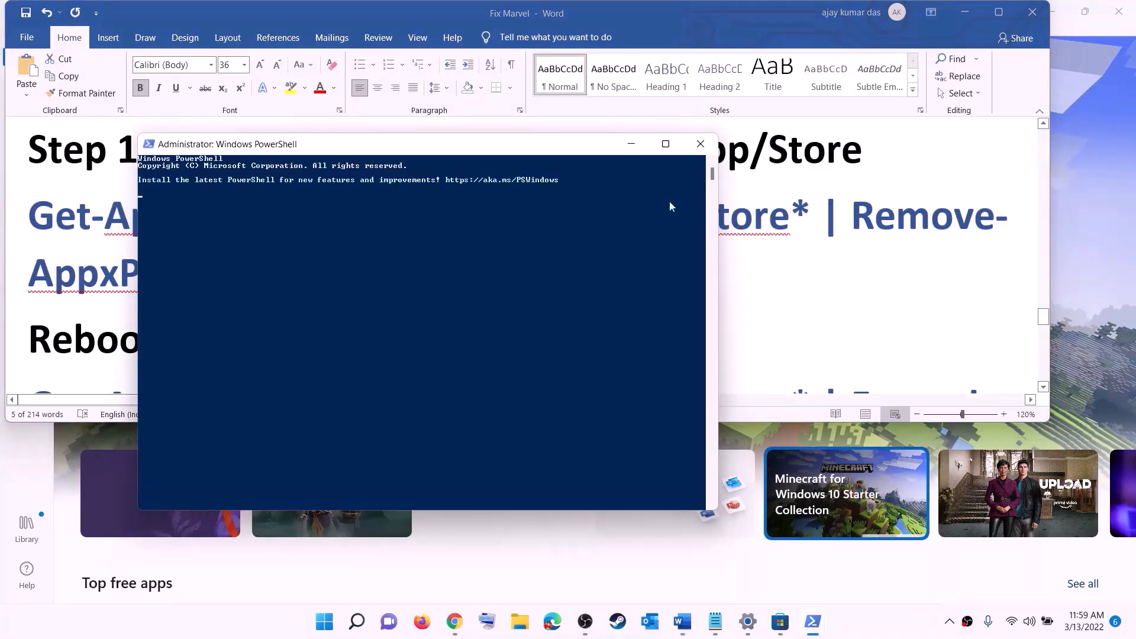
pyautogui.rightClick(354, 218)
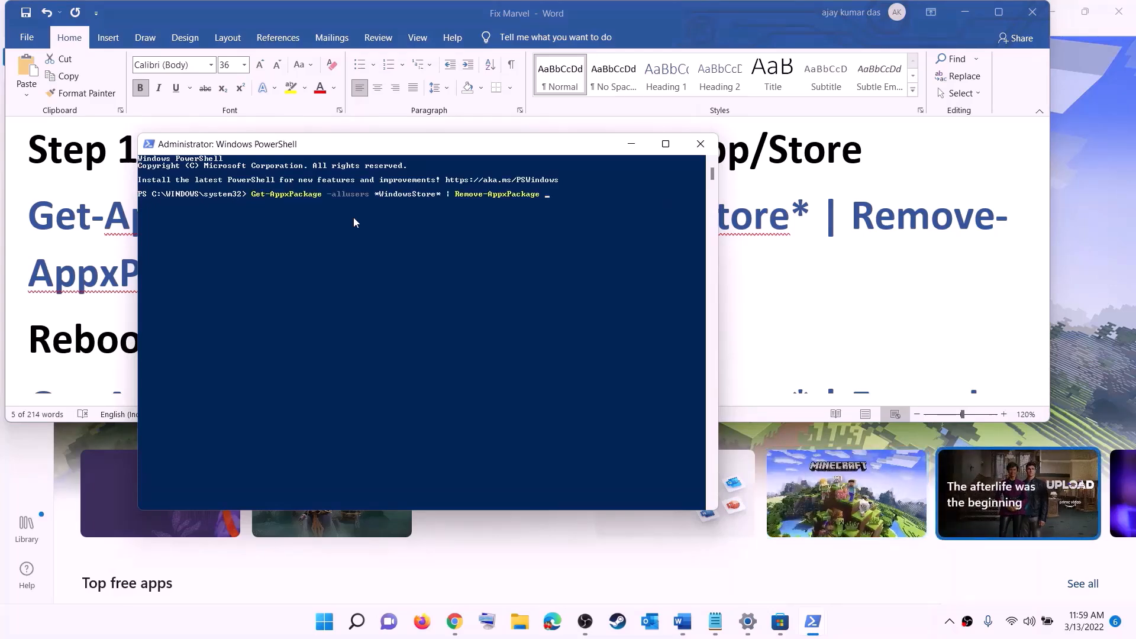
pyautogui.press('Return')
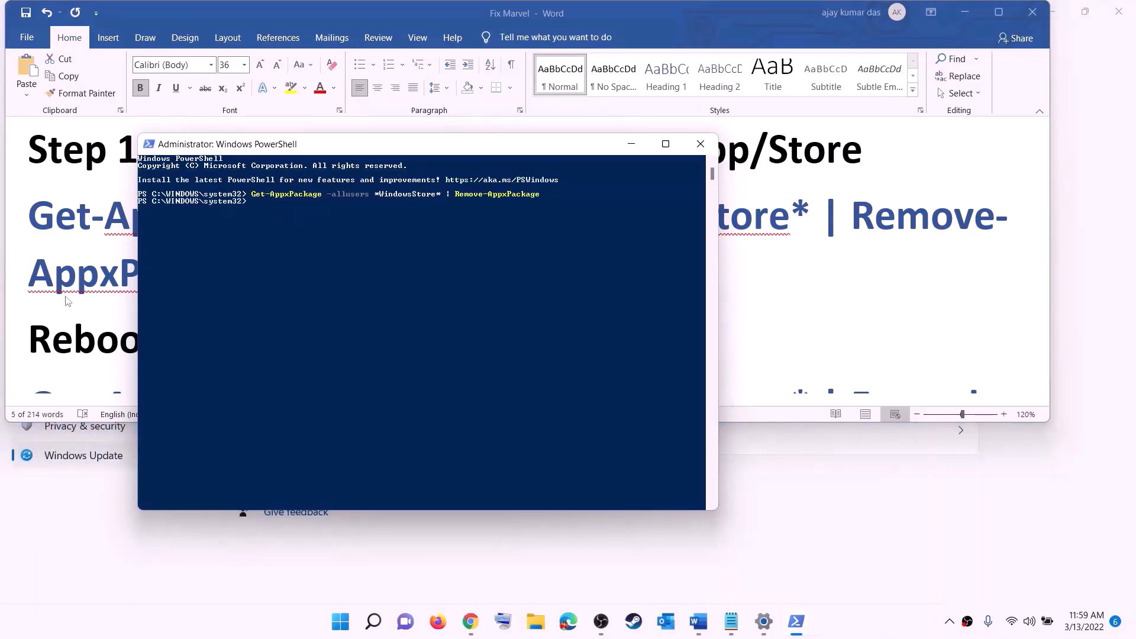
pyautogui.moveTo(126, 327); pyautogui.dragTo(449, 308)
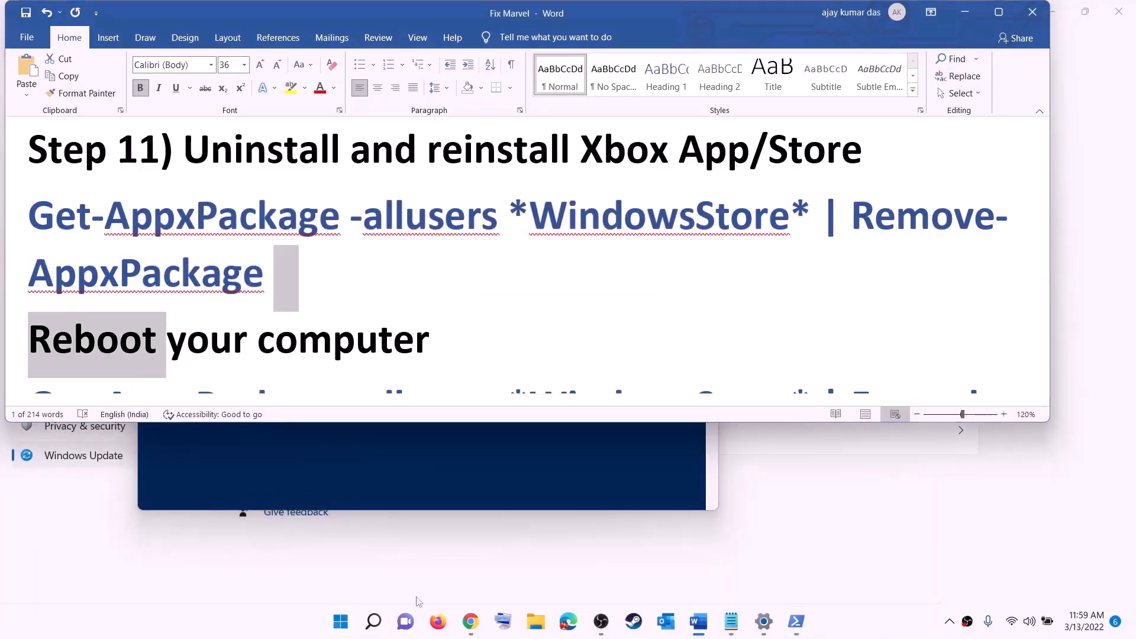
# - Skip the restart and copy the Foreach Add-AppxPackage re-register command from the guide
pyautogui.click(341, 621)
pyautogui.click(752, 571)
pyautogui.click(252, 275)
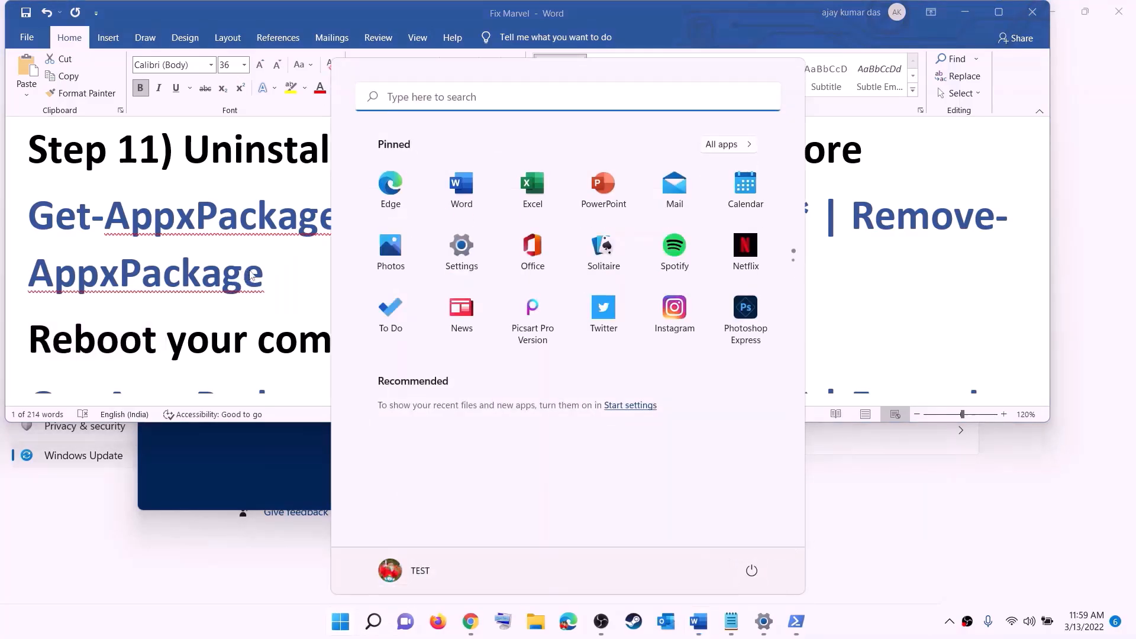
pyautogui.scroll(-5, 252, 275)
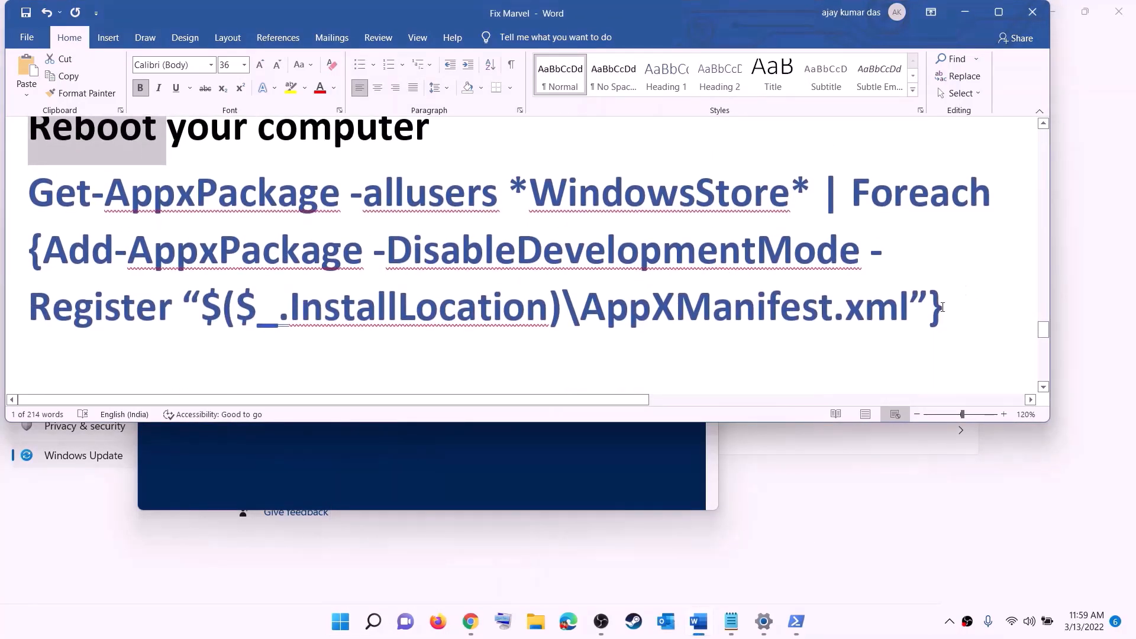
pyautogui.tripleClick(943, 307)
pyautogui.rightClick(192, 229)
pyautogui.click(226, 256)
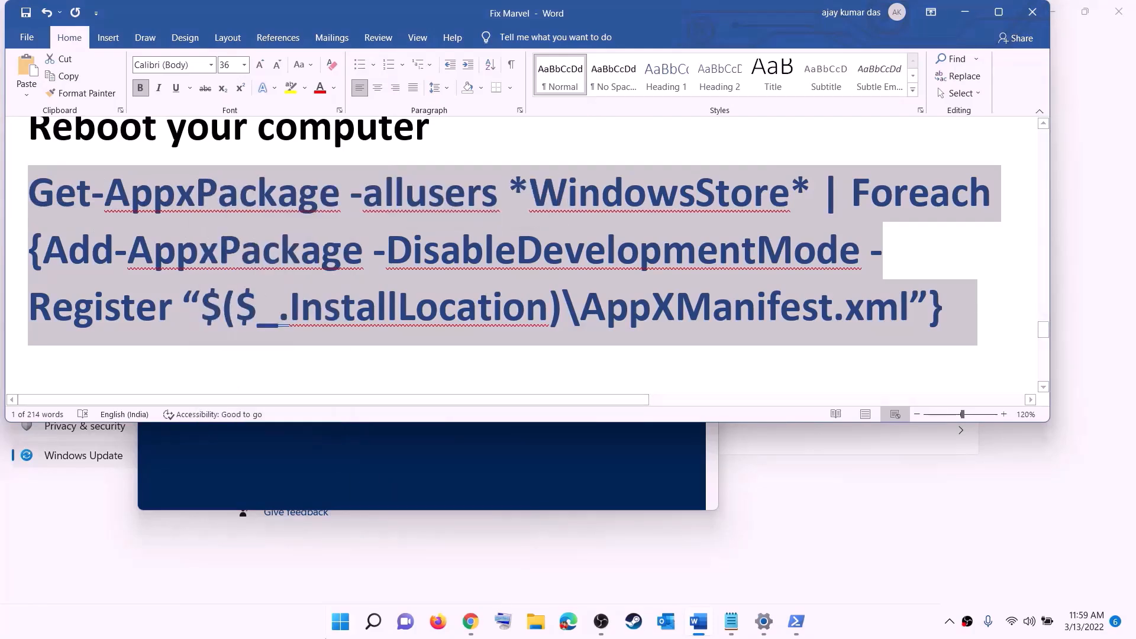
# - Run the Store re-registration command in an administrator Windows PowerShell
pyautogui.click(344, 632)
pyautogui.write('p')
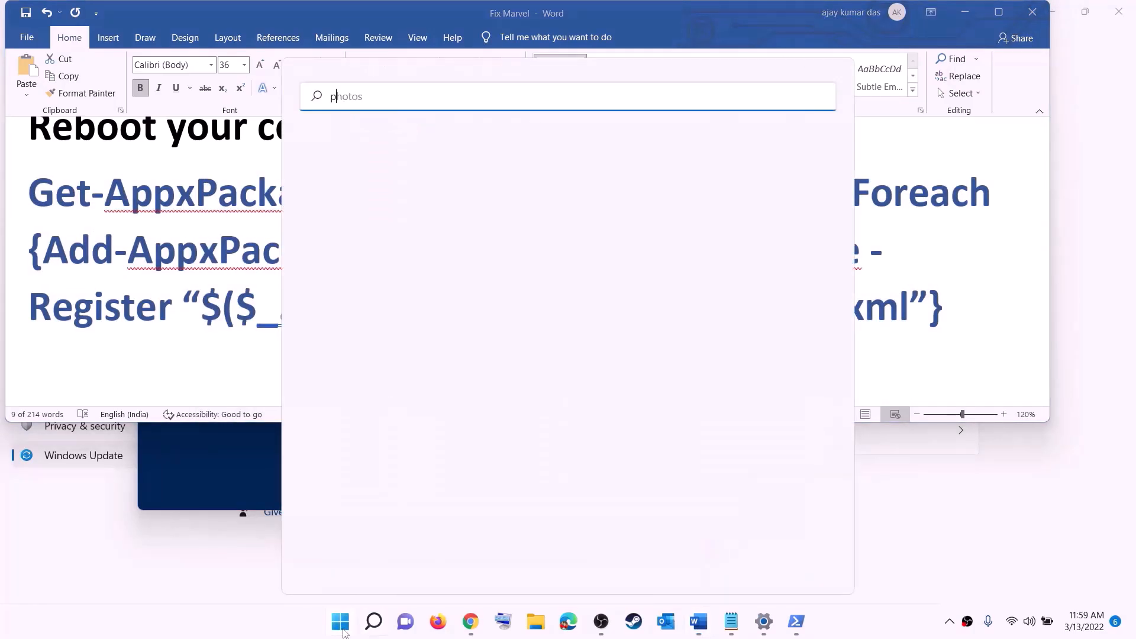
pyautogui.write('owershell')
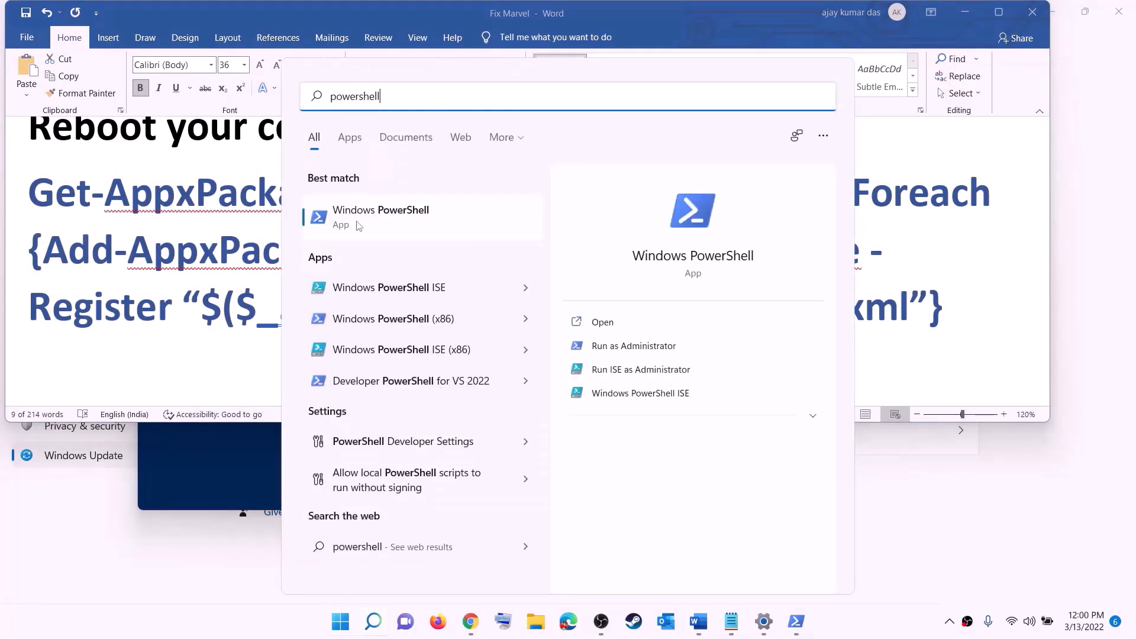
pyautogui.rightClick(376, 232)
pyautogui.click(465, 239)
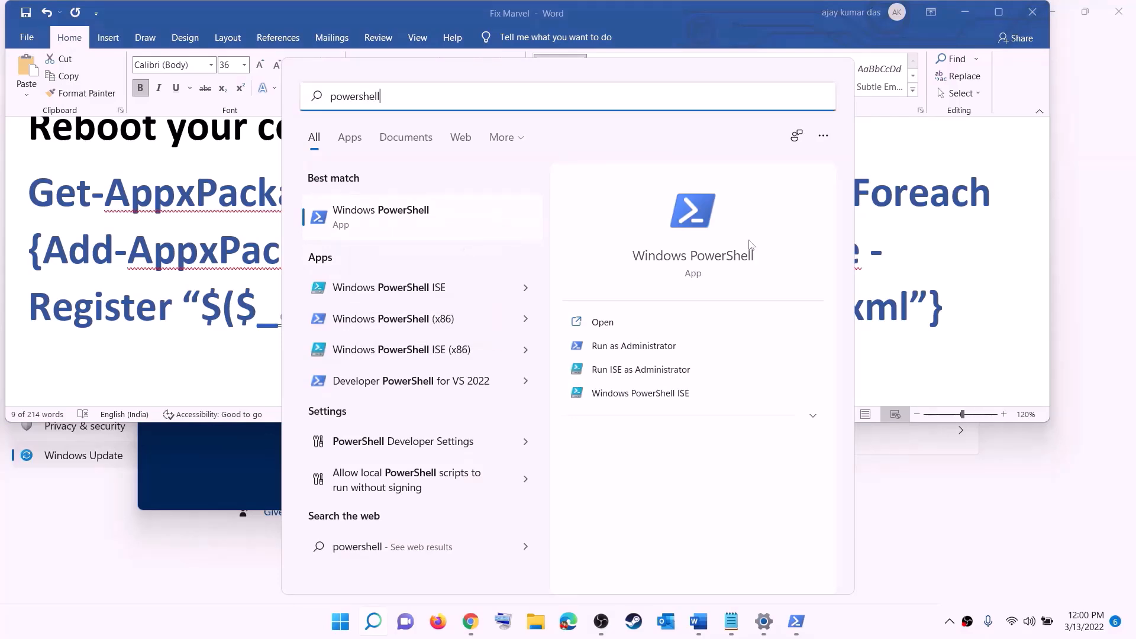
pyautogui.click(508, 424)
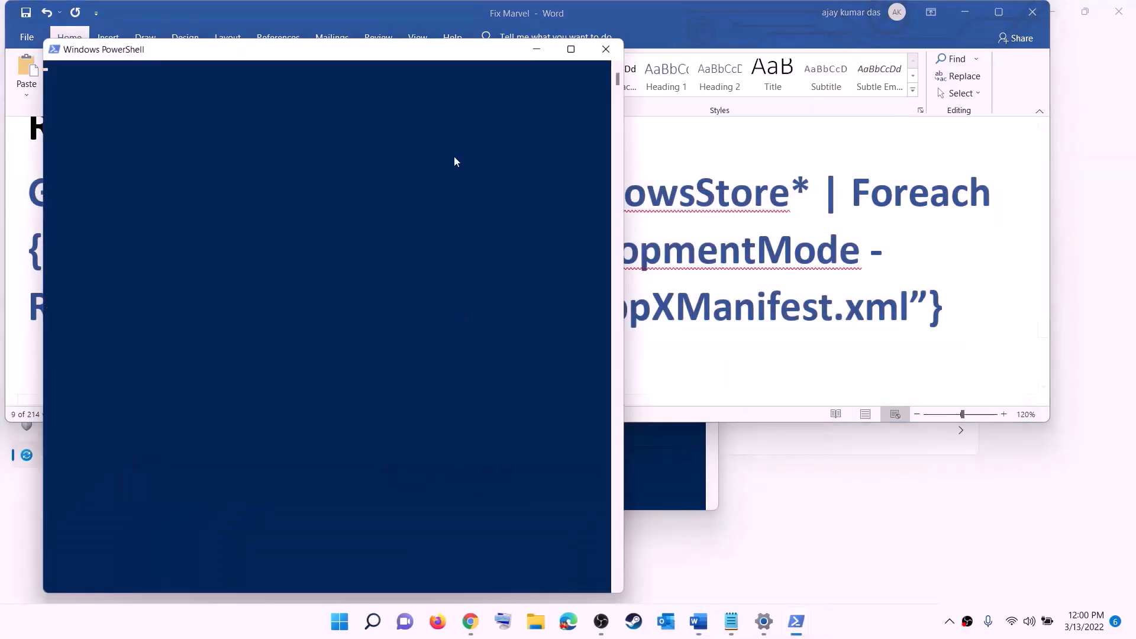
pyautogui.moveTo(407, 51); pyautogui.dragTo(538, 123)
pyautogui.hotkey('ctrl', 'v')
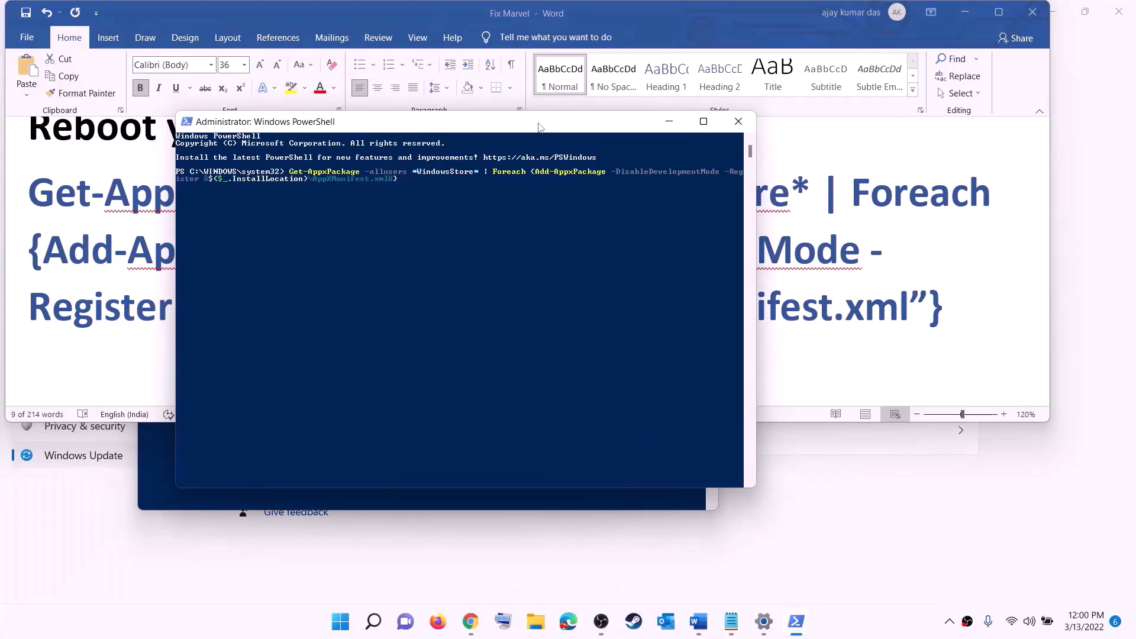
pyautogui.press('Return')
# - Launch Microsoft Store from Start search and maximize its window
pyautogui.click(350, 628)
pyautogui.write('s')
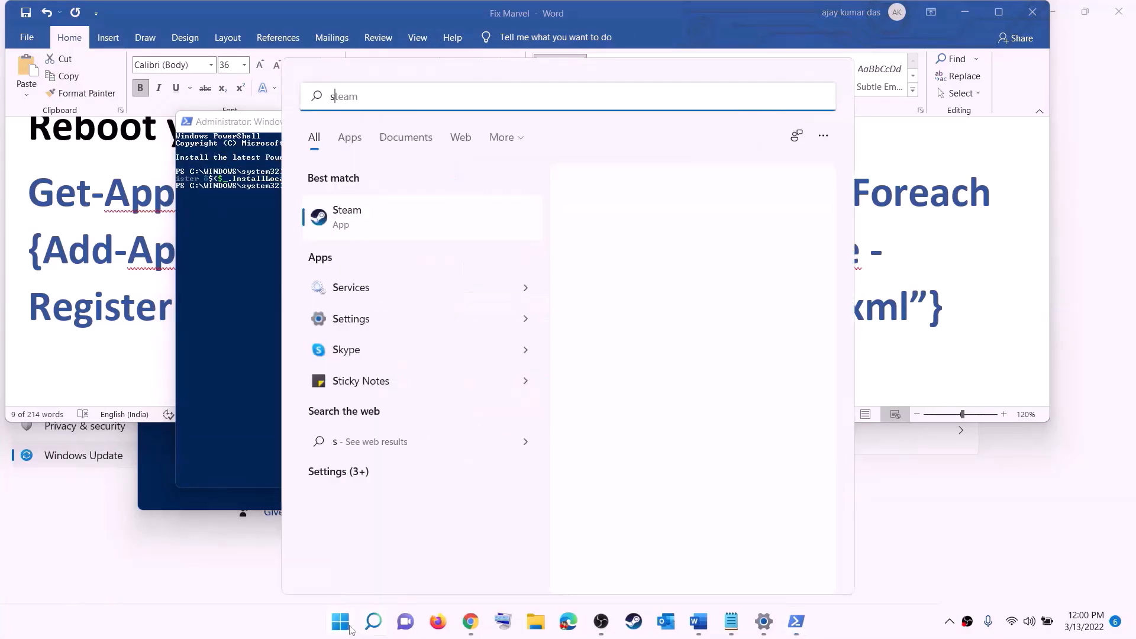
pyautogui.write('tore')
pyautogui.click(355, 207)
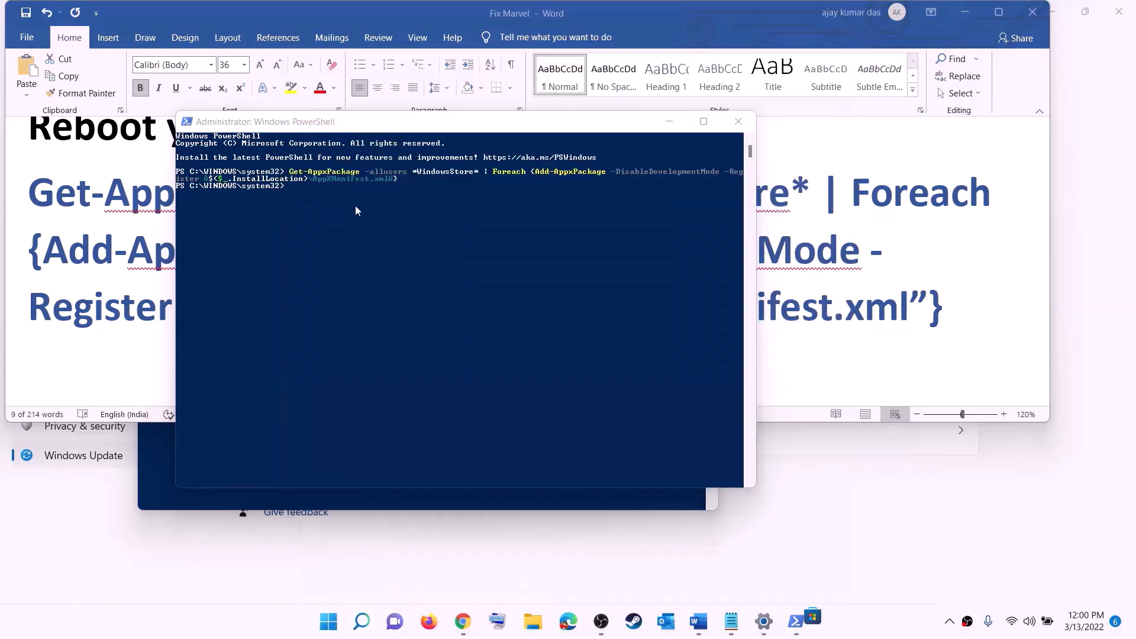
pyautogui.click(800, 12)
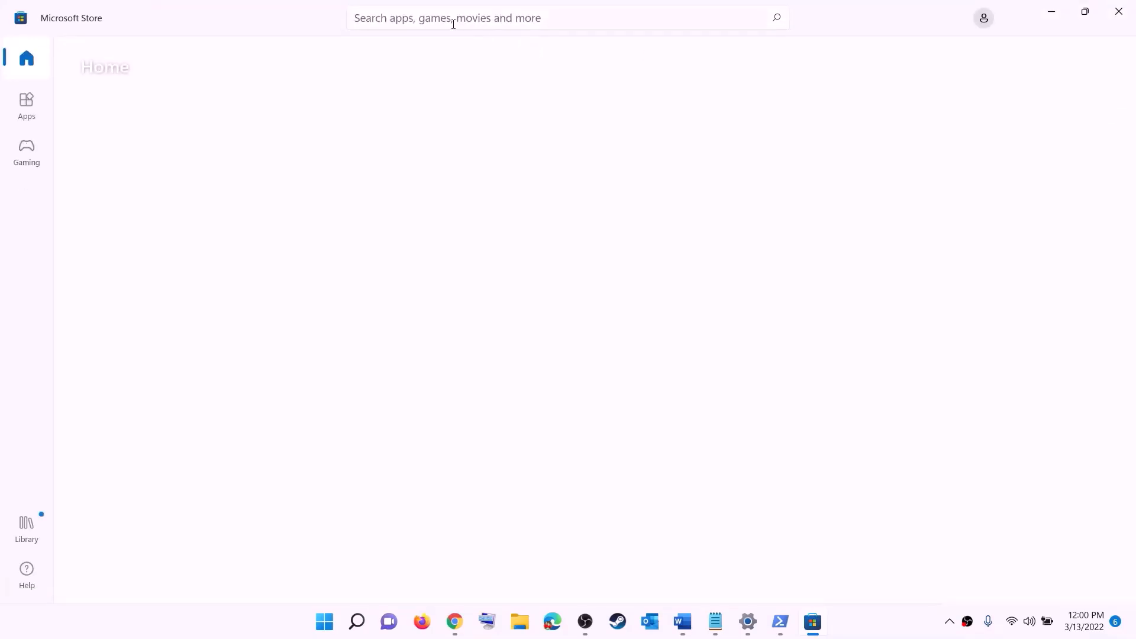
# - Search the Store for 'xbox' and open the Xbox app's product page
pyautogui.click(426, 18)
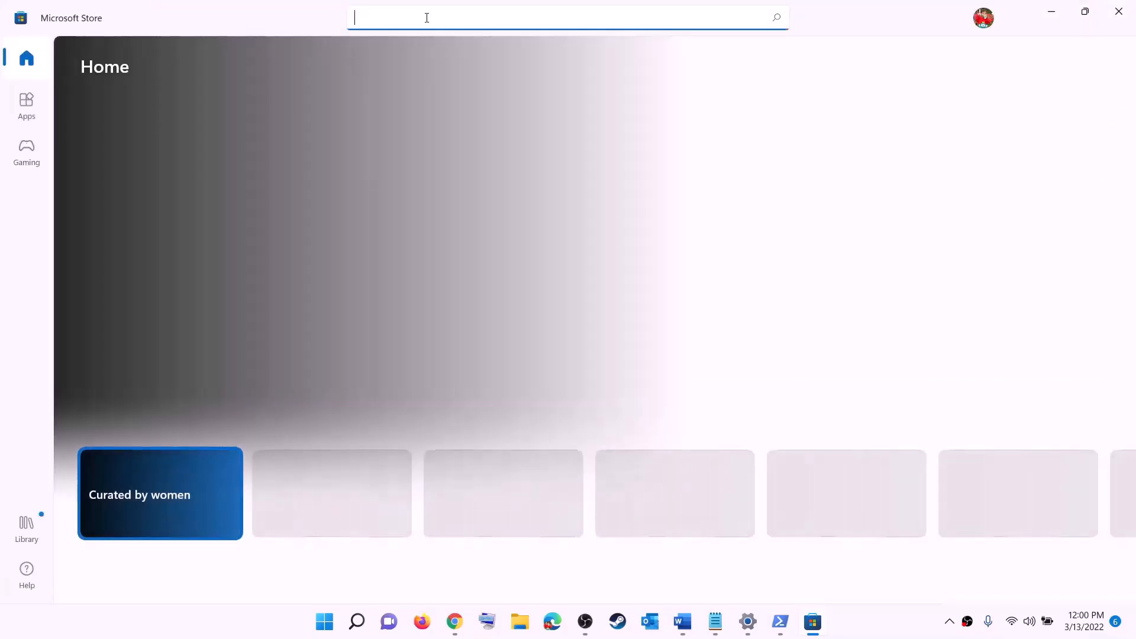
pyautogui.write('xbox')
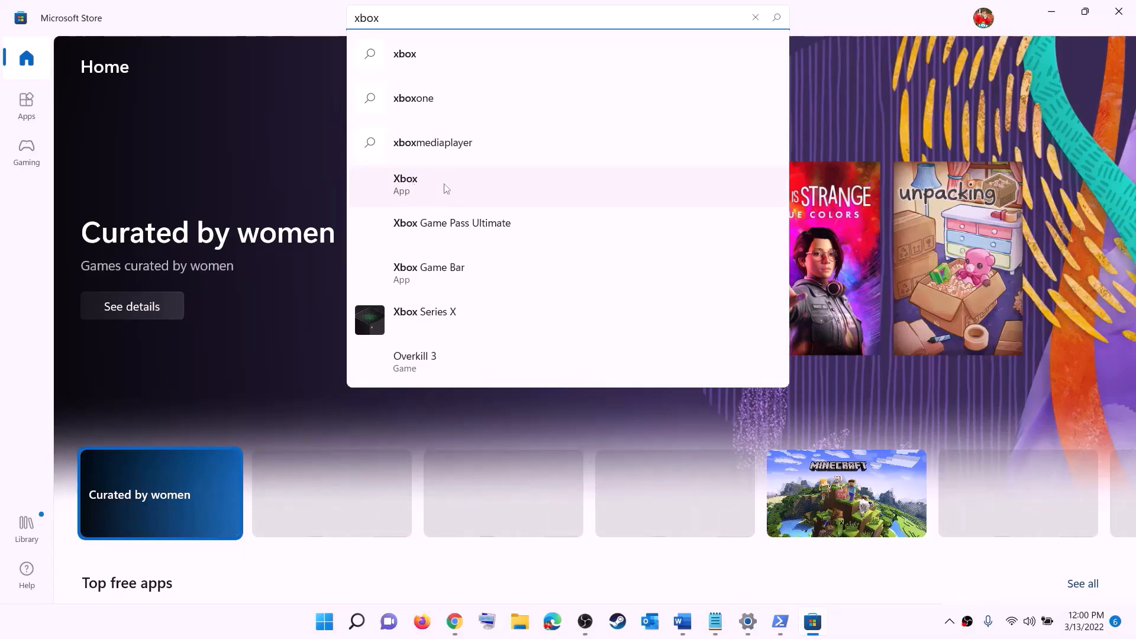
pyautogui.click(425, 188)
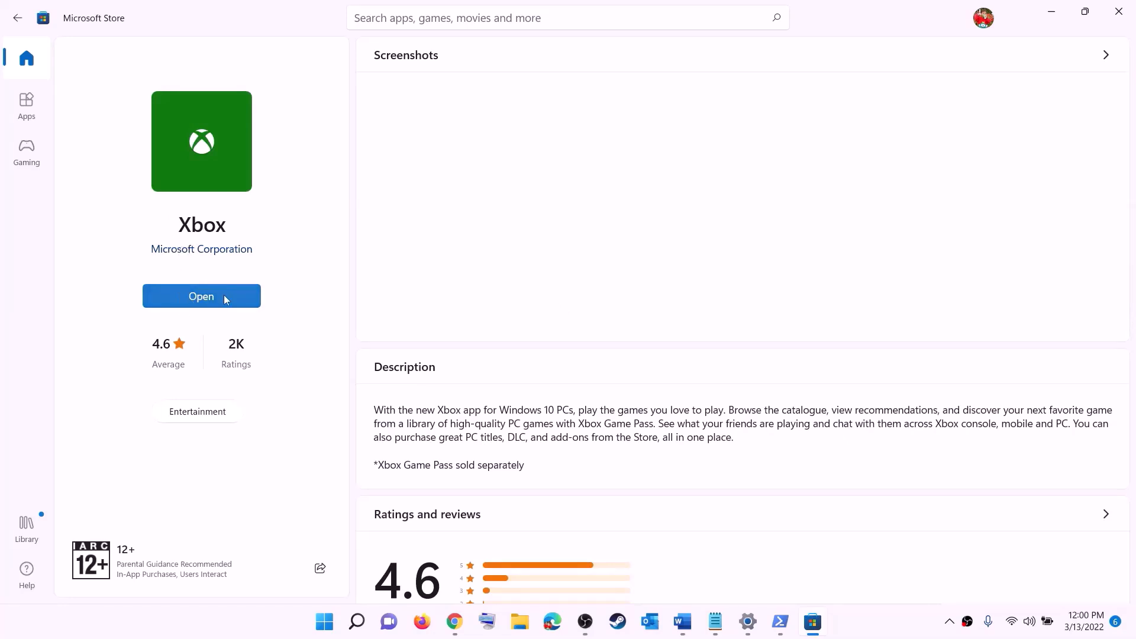
# - Scroll the Word guide to Step 12 and highlight its 'Different Drive' heading wording
pyautogui.click(683, 621)
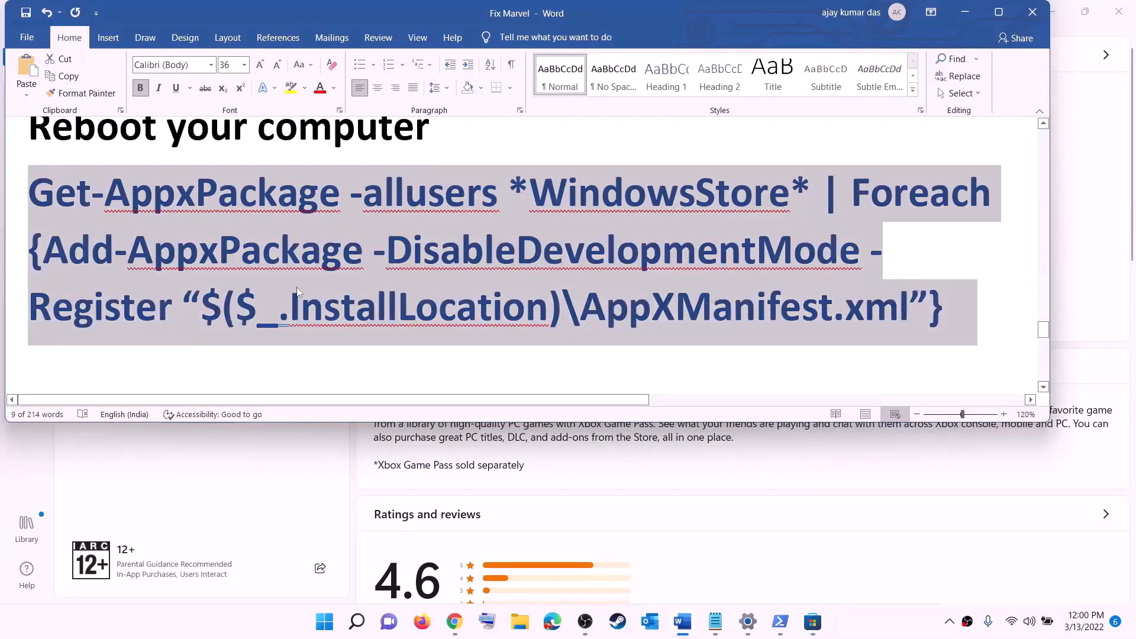
pyautogui.scroll(-5, 296, 287)
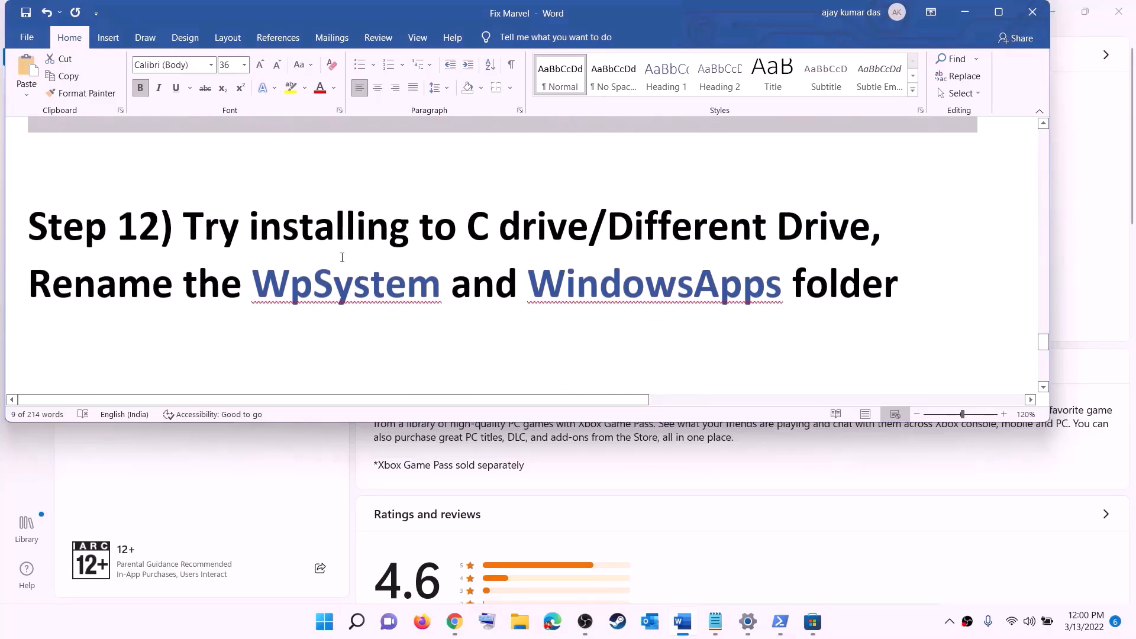
pyautogui.moveTo(197, 235); pyautogui.dragTo(688, 218)
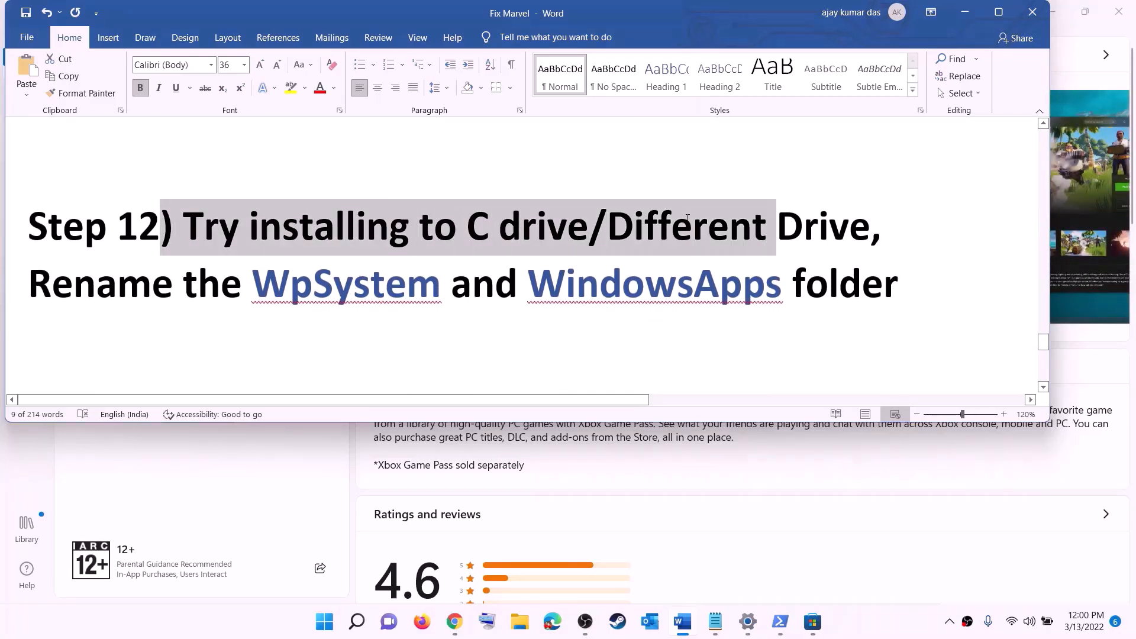
pyautogui.click(496, 241)
pyautogui.moveTo(496, 240); pyautogui.dragTo(849, 231)
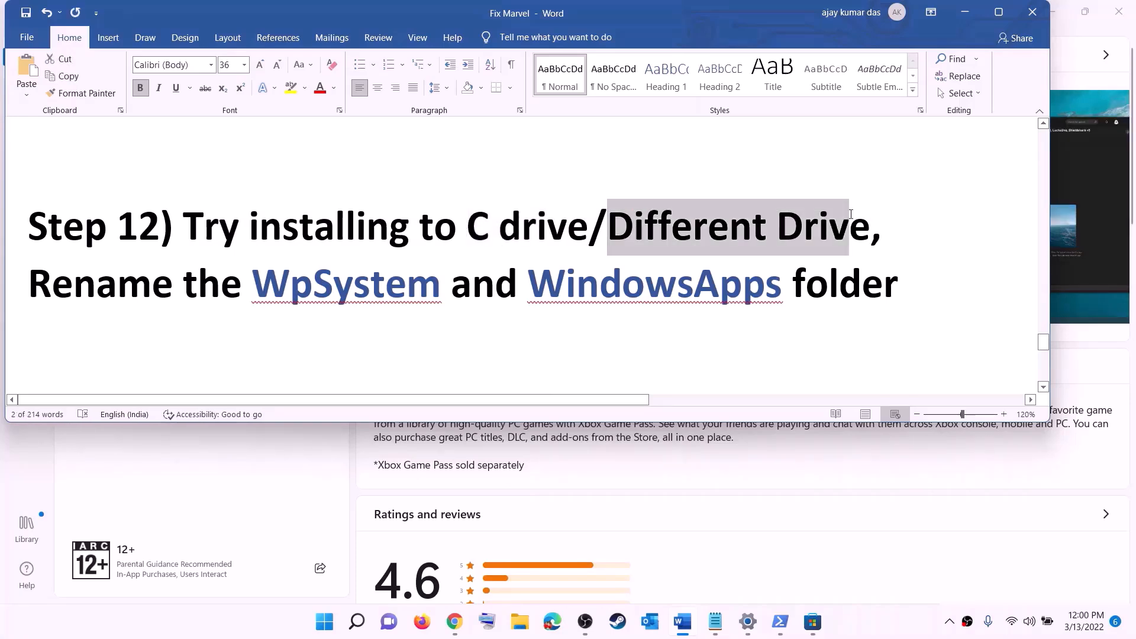
pyautogui.click(325, 621)
# - Navigate Settings to System > Storage > Advanced storage settings > Where new content is saved
pyautogui.click(551, 262)
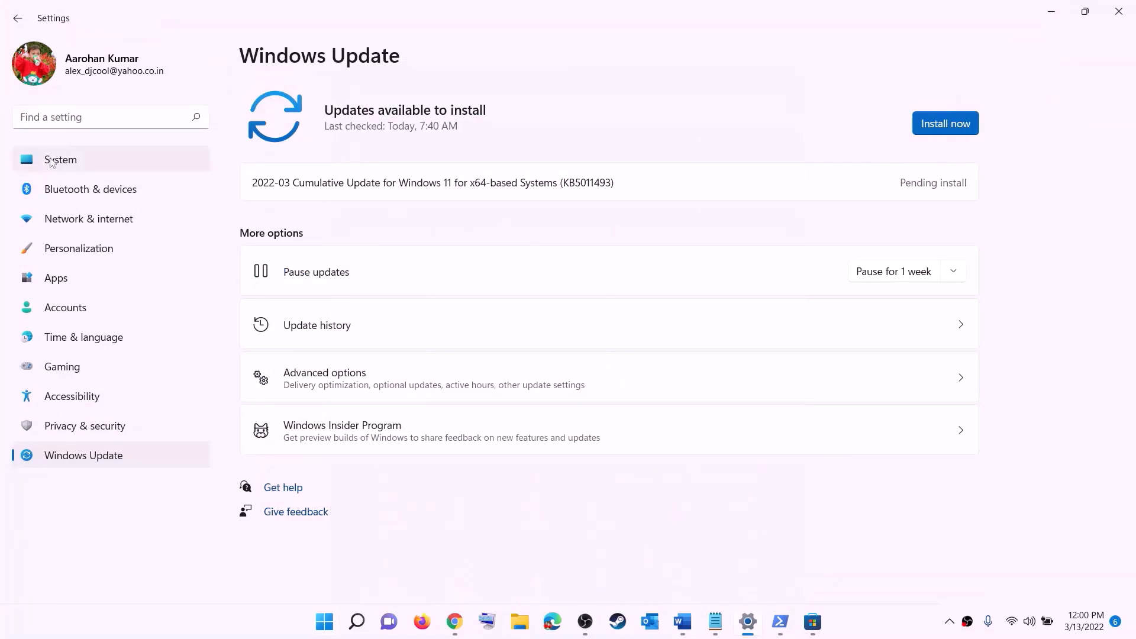
pyautogui.click(62, 160)
pyautogui.scroll(-3, 360, 374)
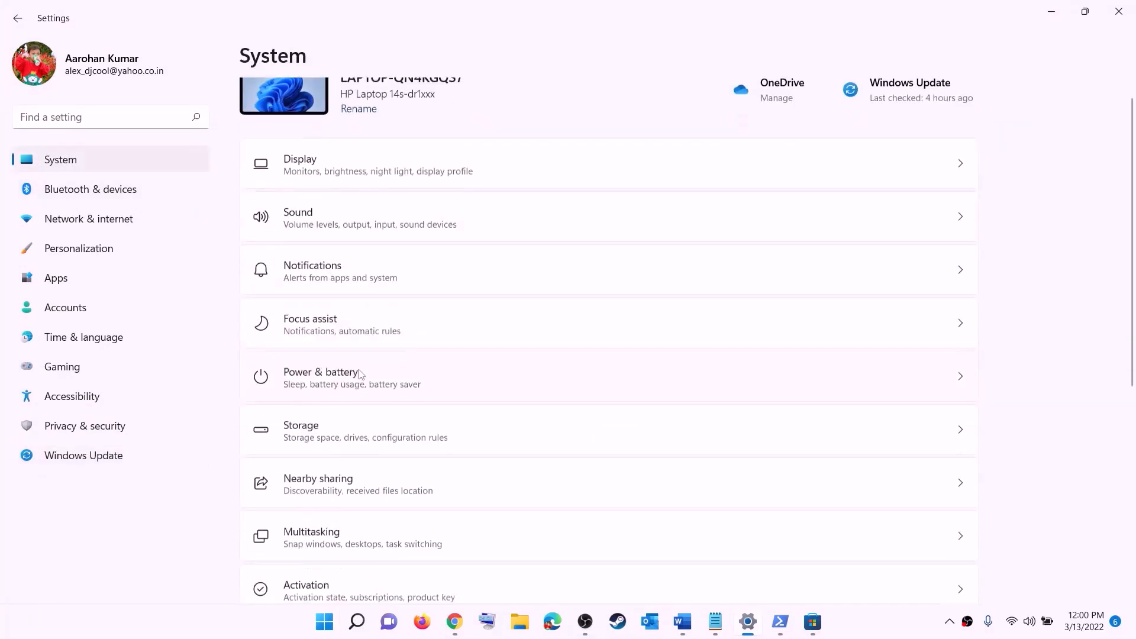
pyautogui.click(303, 314)
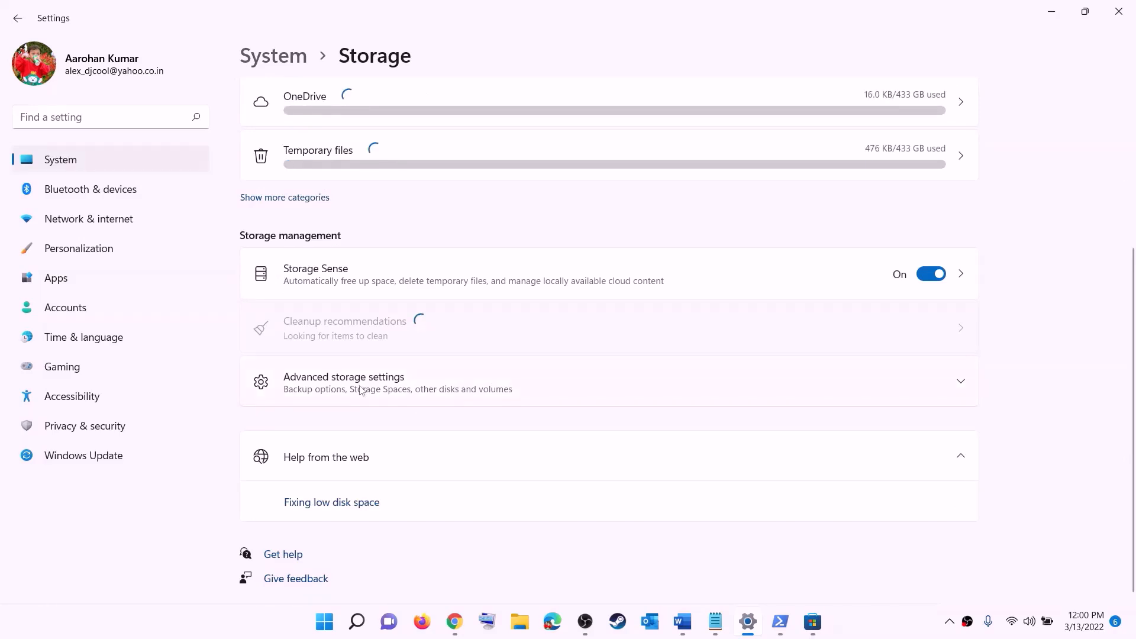
pyautogui.click(361, 391)
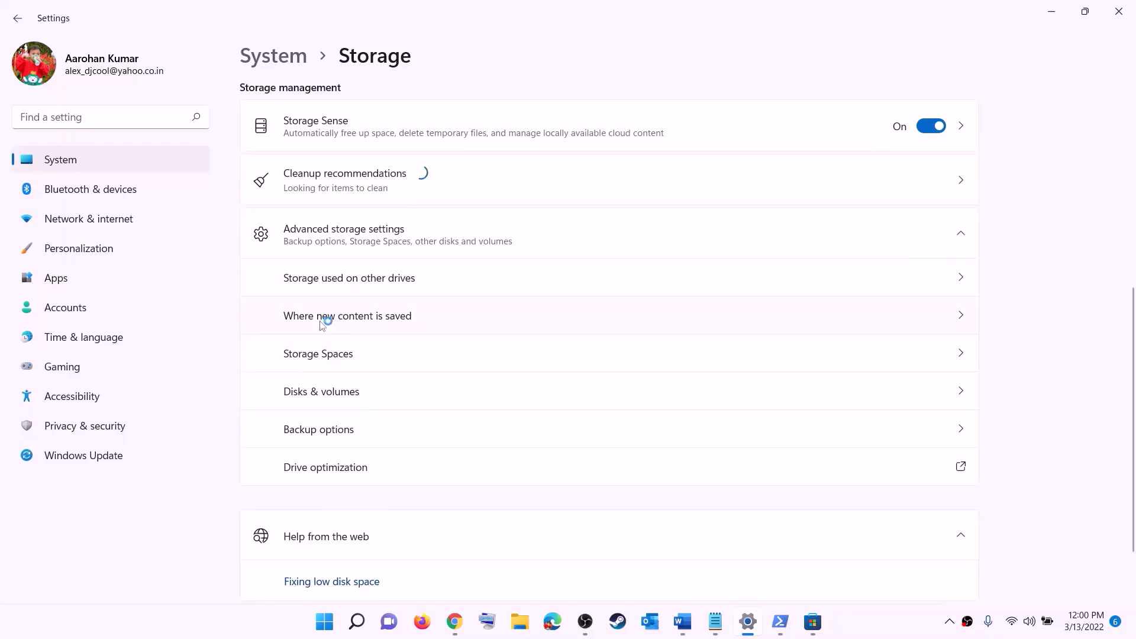
pyautogui.click(367, 317)
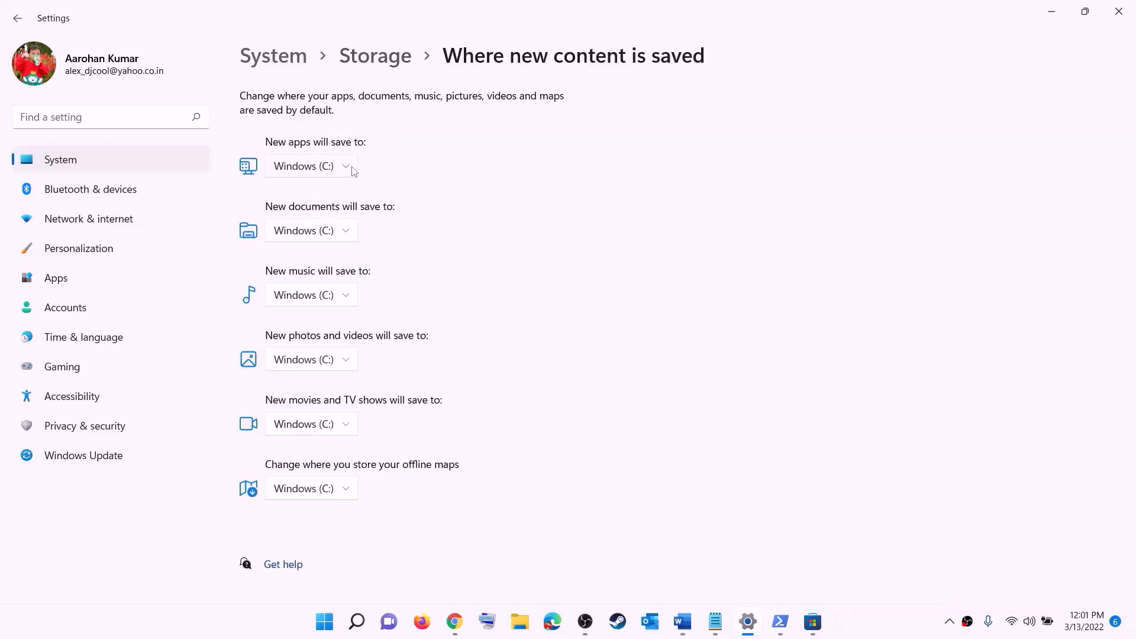
# - Confirm new apps still save to Windows (C:), then close Settings
pyautogui.click(347, 169)
pyautogui.click(347, 178)
pyautogui.click(348, 171)
pyautogui.click(374, 180)
pyautogui.click(347, 170)
pyautogui.click(392, 173)
pyautogui.click(1115, 14)
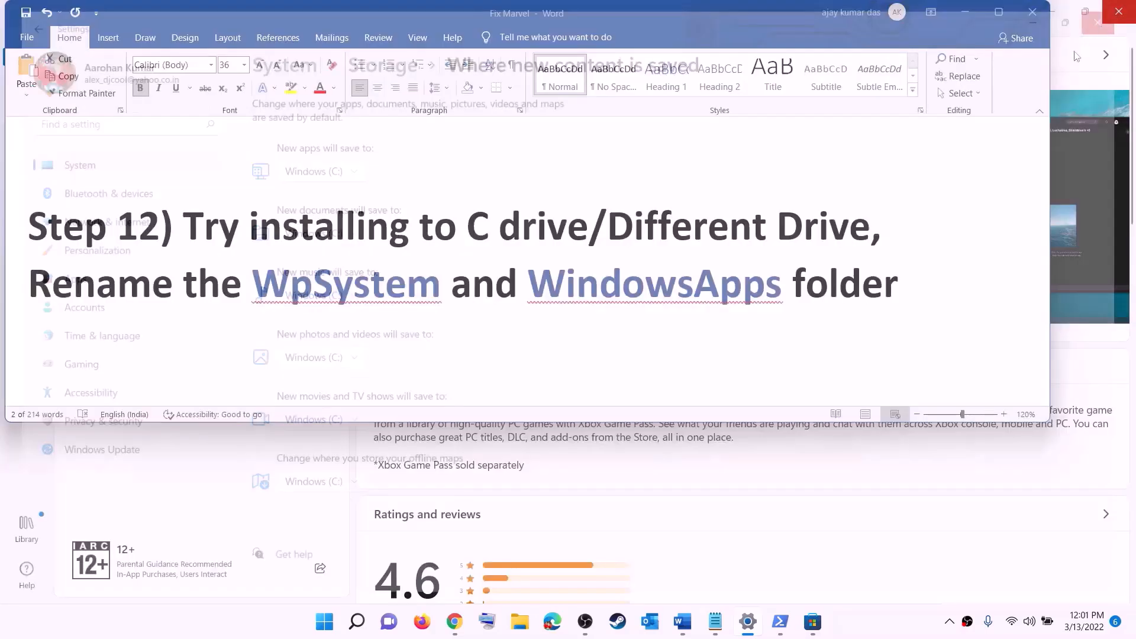
# - Highlight the WpSystem/WindowsApps rename line and open New Volume (D:) in File Explorer
pyautogui.moveTo(39, 278); pyautogui.dragTo(694, 292)
pyautogui.moveTo(769, 302); pyautogui.dragTo(900, 296)
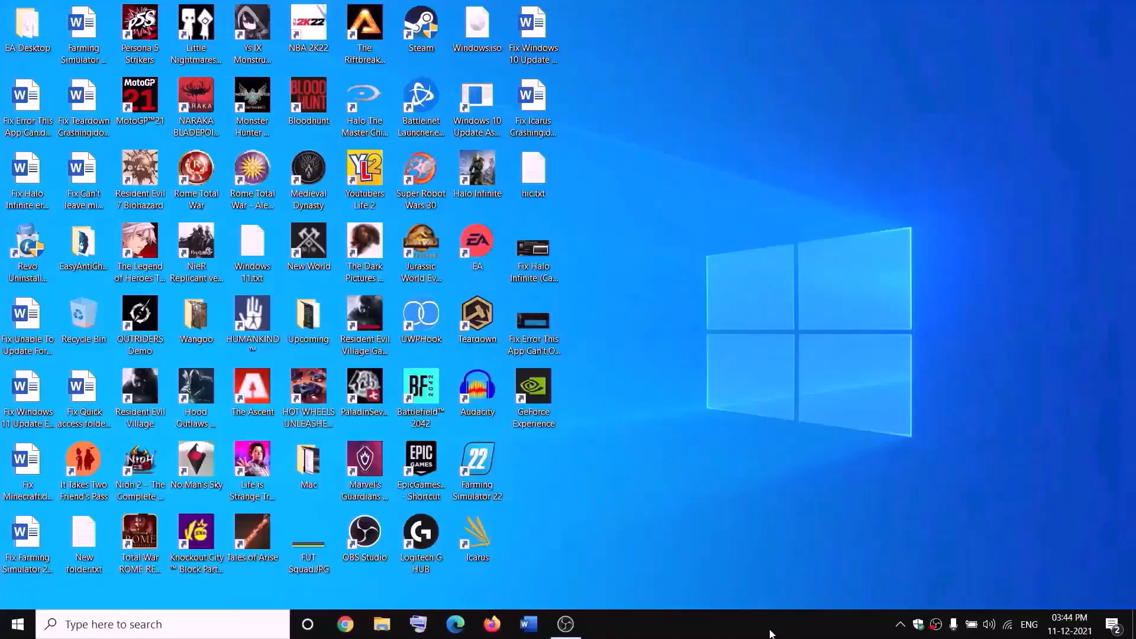
pyautogui.click(382, 625)
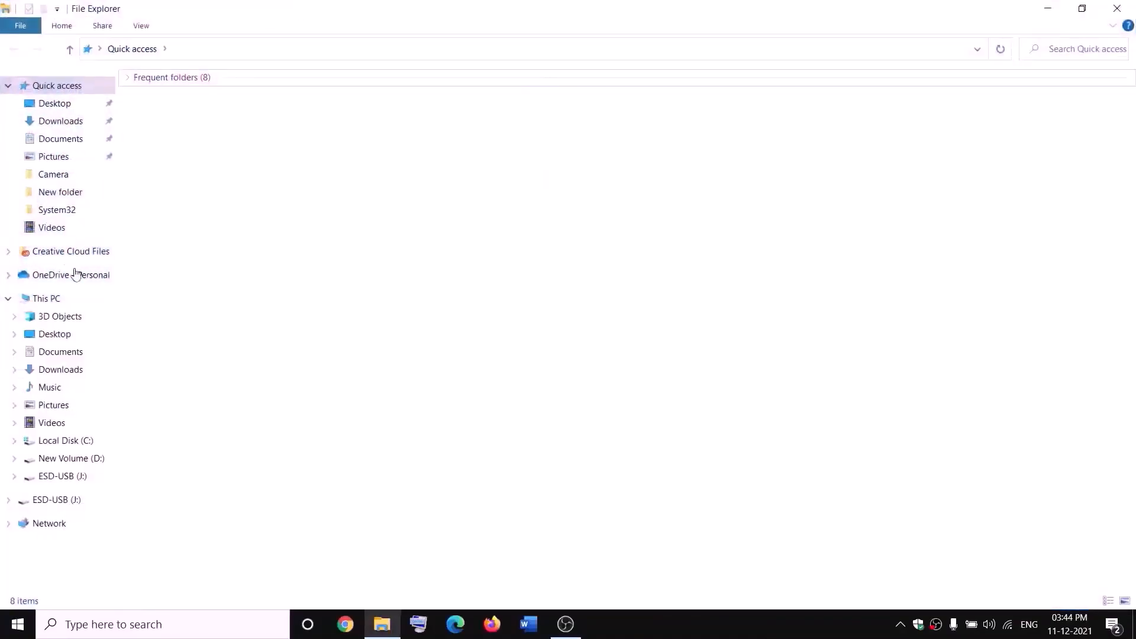
pyautogui.click(58, 301)
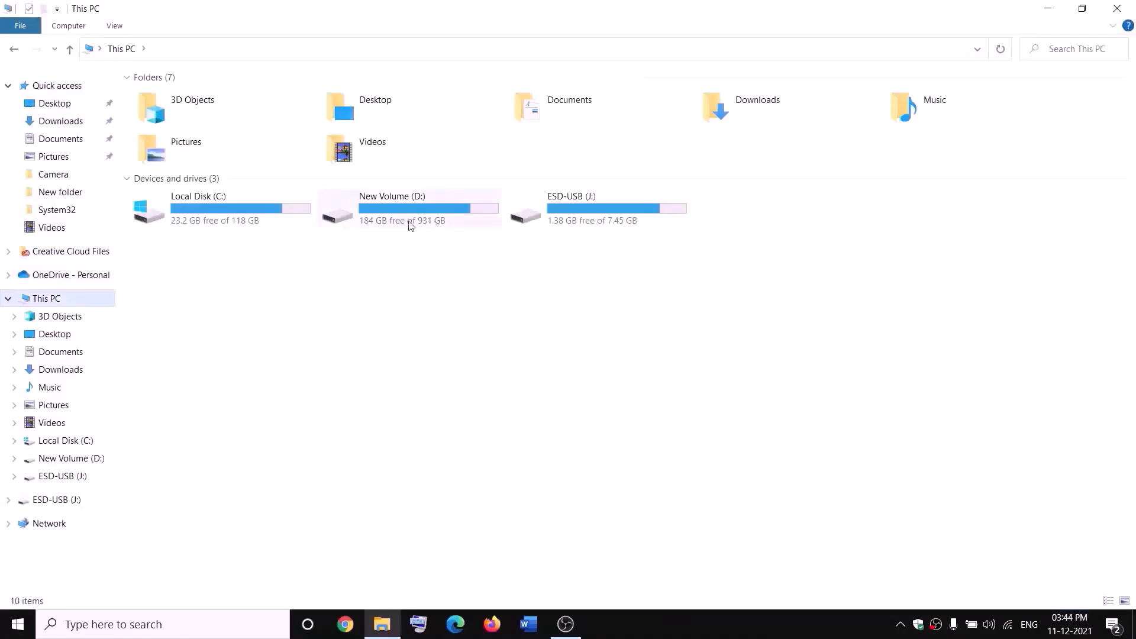
pyautogui.doubleClick(424, 221)
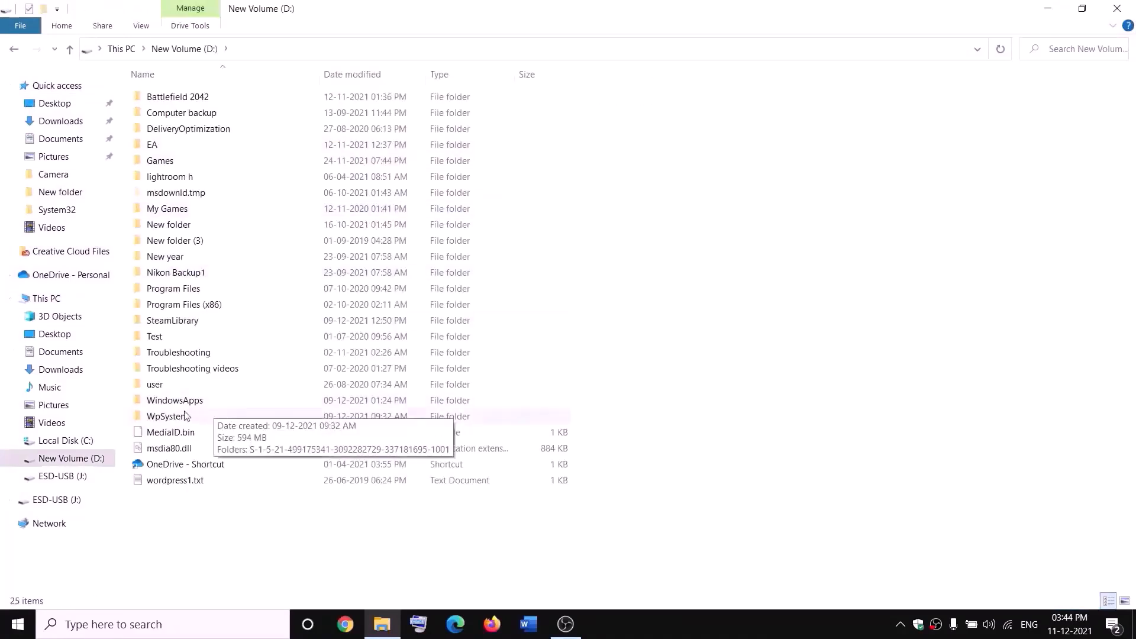
# - Select the WpSystem folder and bring up its context menu
pyautogui.click(236, 416)
pyautogui.rightClick(185, 421)
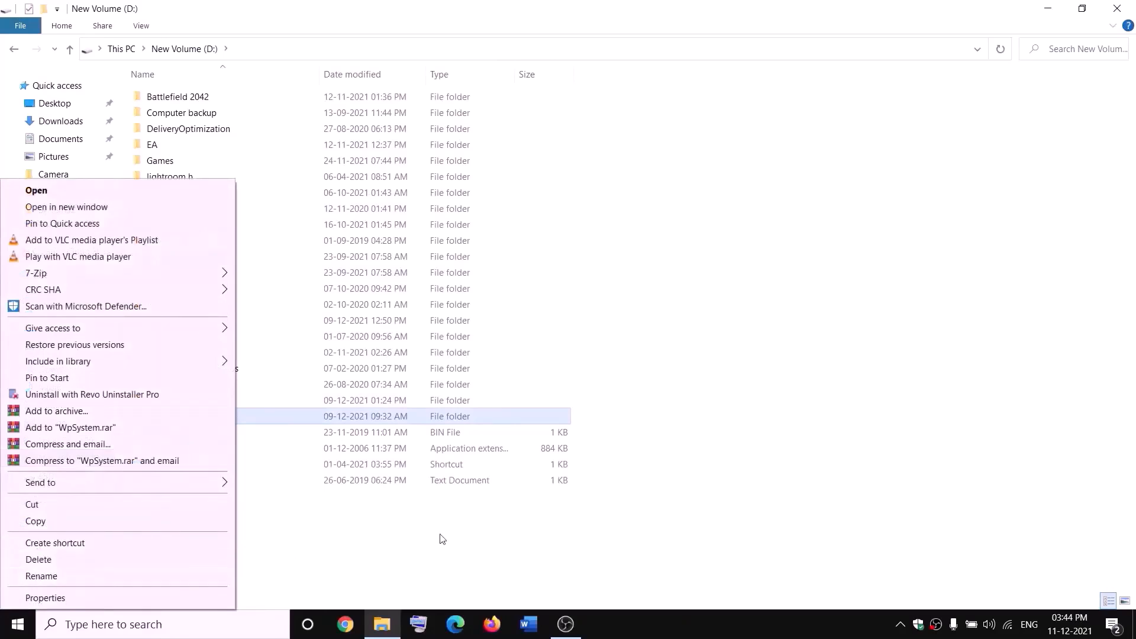
pyautogui.click(360, 540)
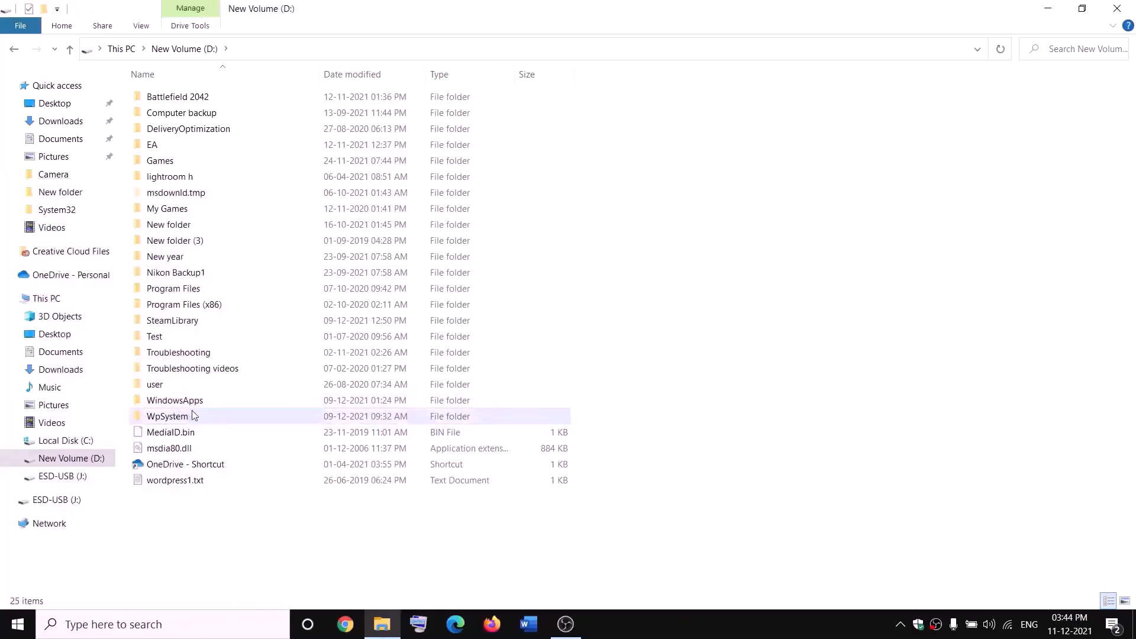
pyautogui.moveTo(171, 417)
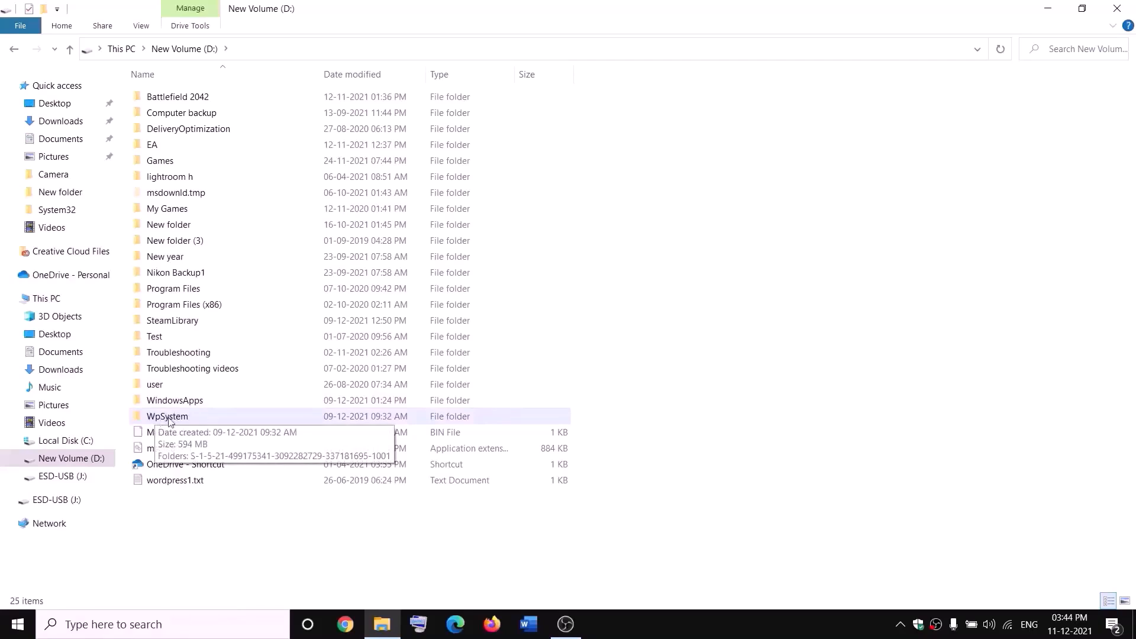
pyautogui.rightClick(167, 419)
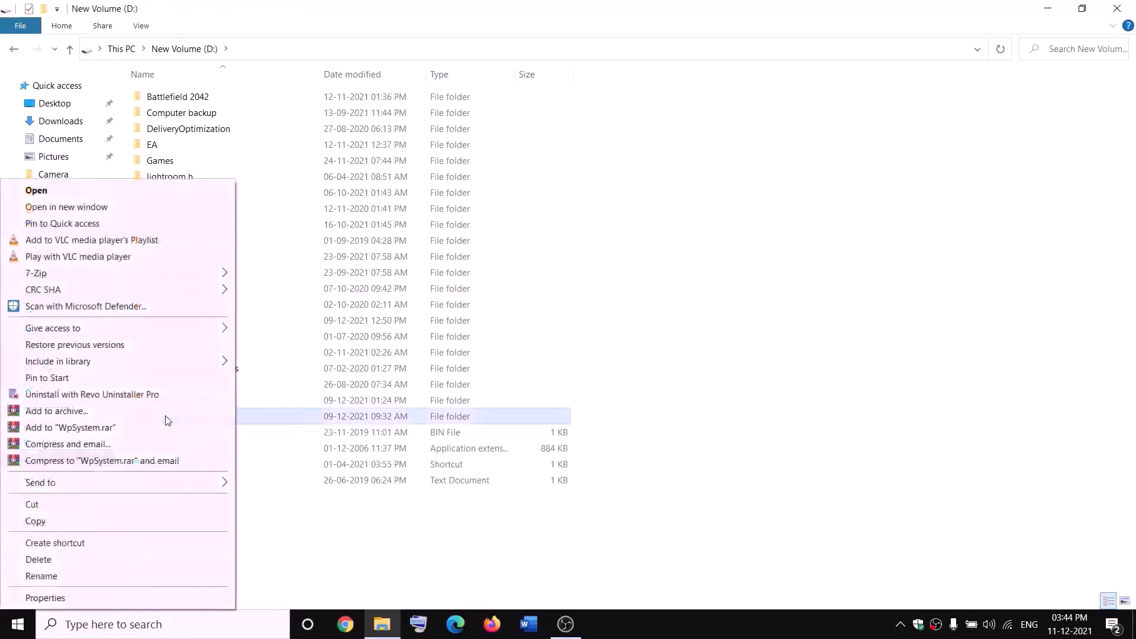
# - In WpSystem's advanced security settings, change the owner to Everyone
pyautogui.click(47, 598)
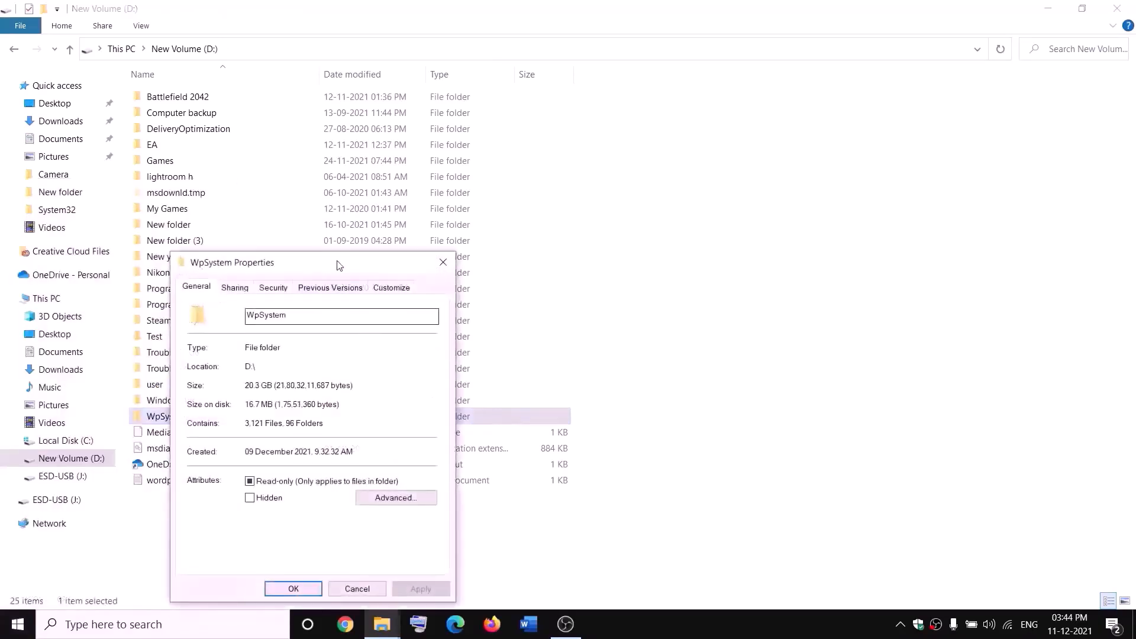
pyautogui.moveTo(338, 264); pyautogui.dragTo(487, 171)
pyautogui.click(422, 189)
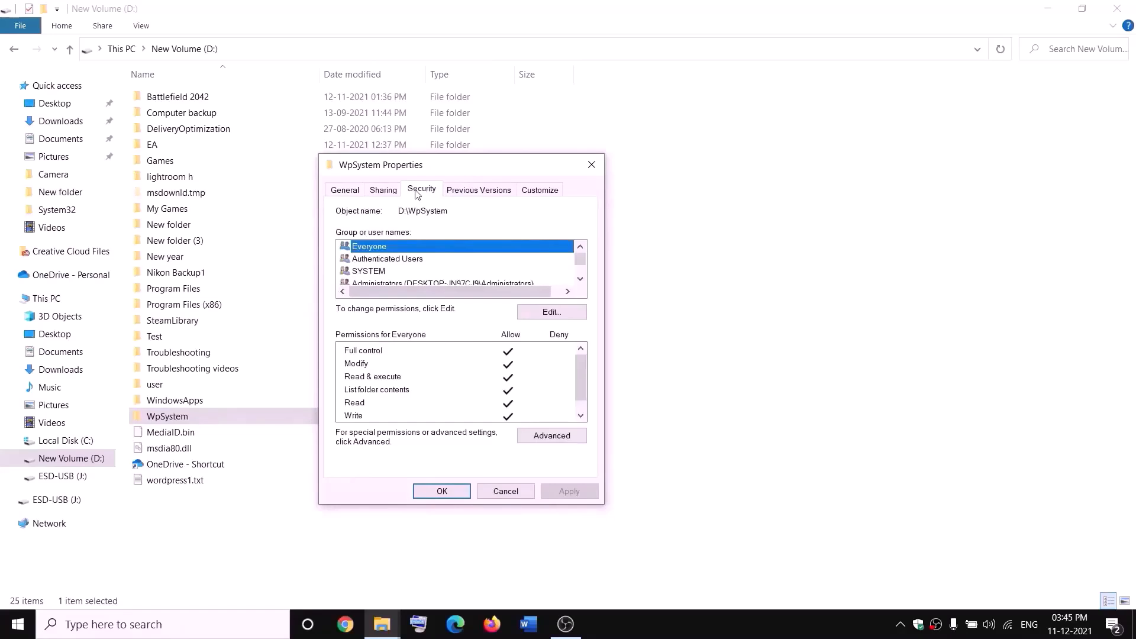
pyautogui.click(554, 436)
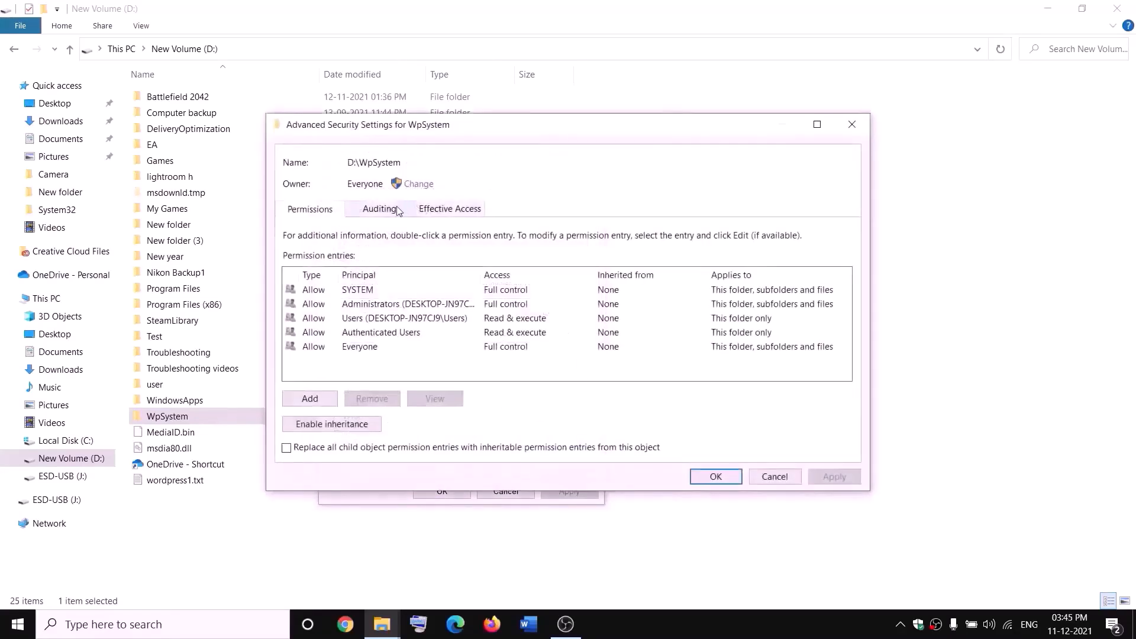
pyautogui.click(421, 185)
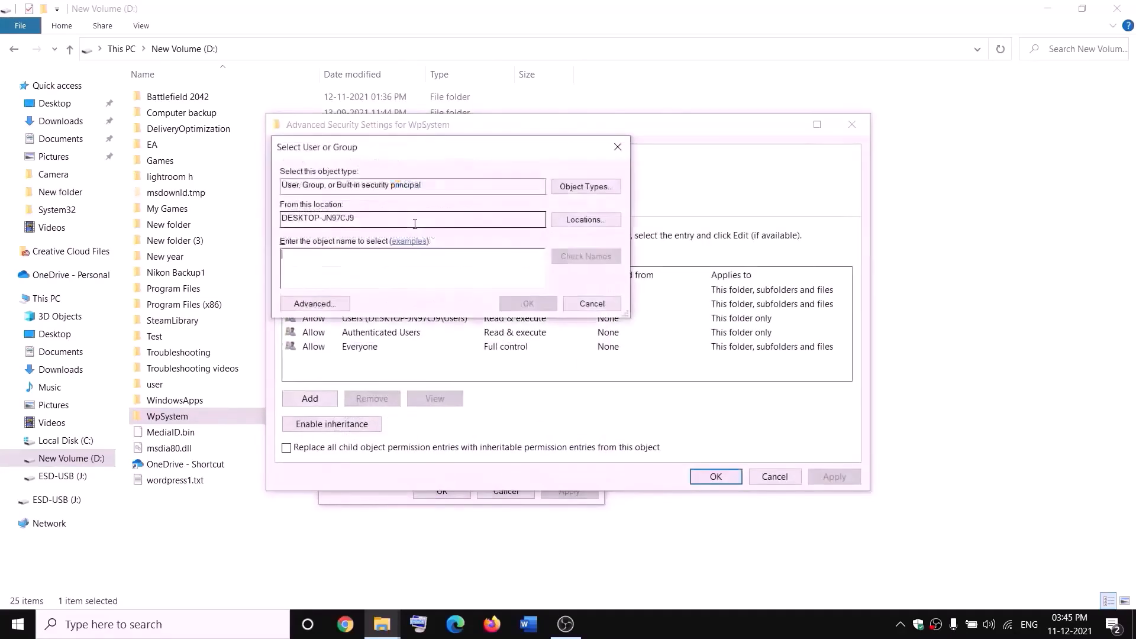
pyautogui.write('w')
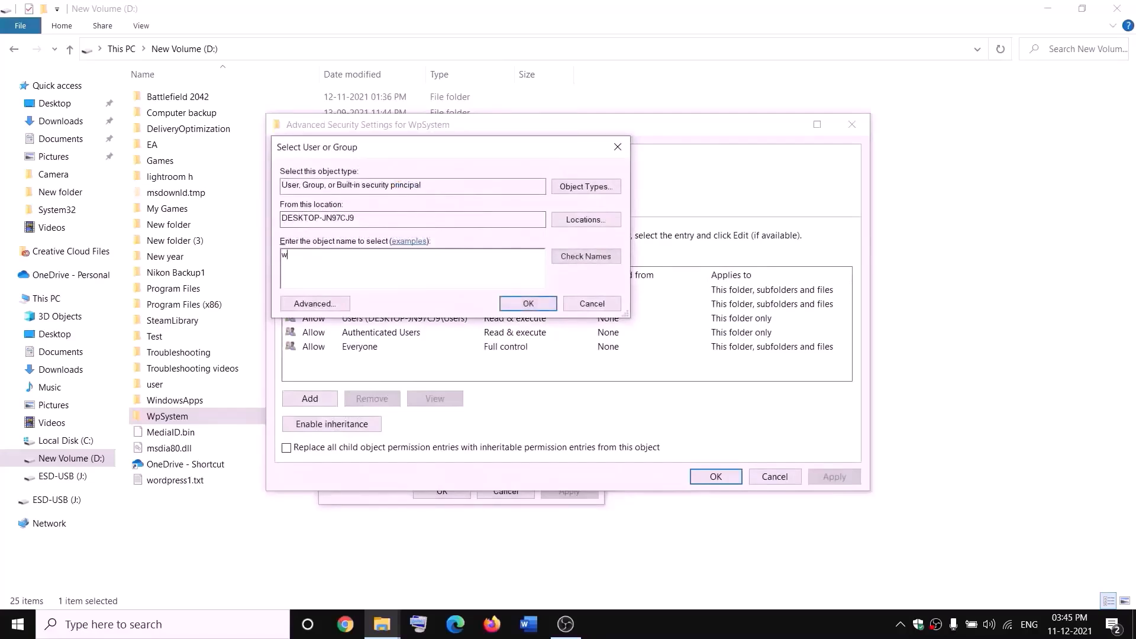
pyautogui.press('BackSpace')
pyautogui.write('e')
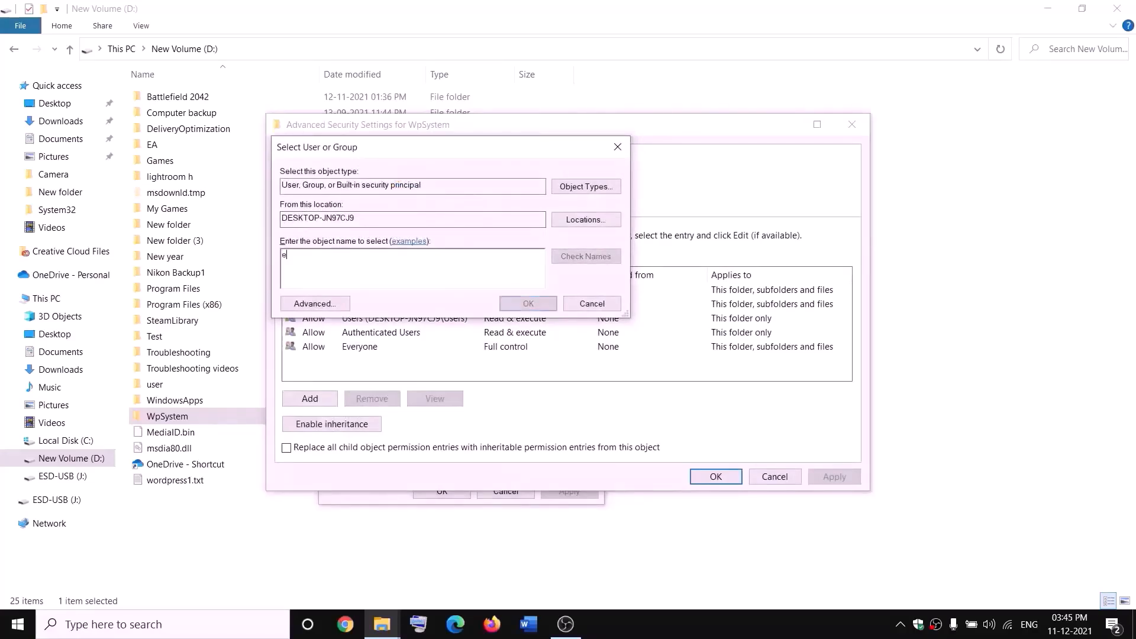
pyautogui.write('veryone')
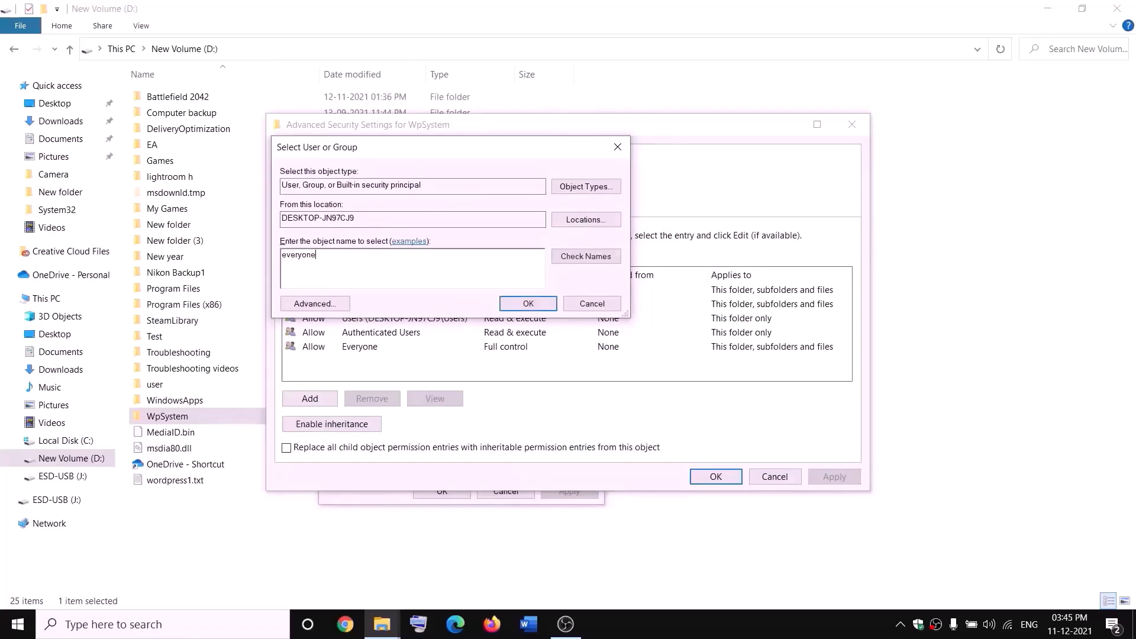
pyautogui.moveTo(339, 253); pyautogui.dragTo(281, 258)
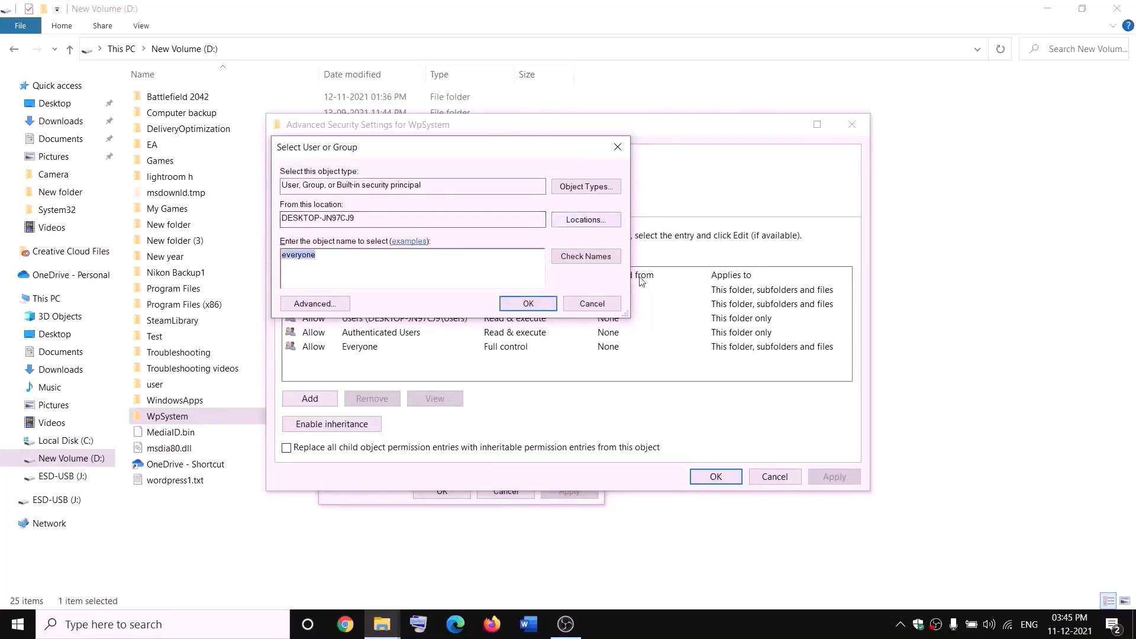
pyautogui.click(528, 304)
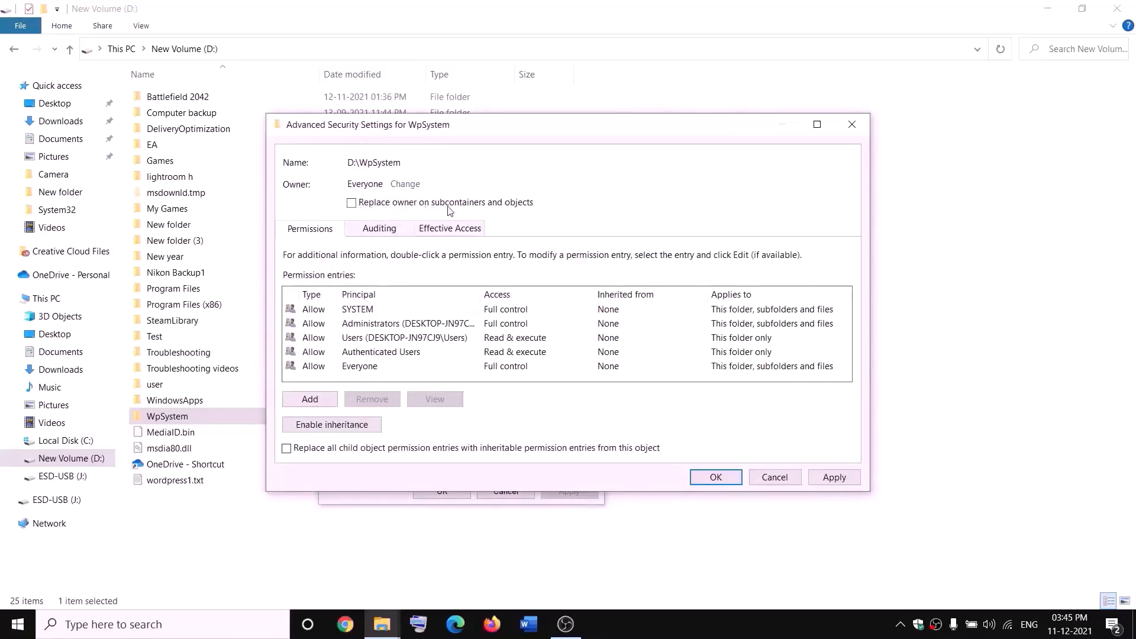
# - Replace the owner on subfolders and files, apply, and close the properties
pyautogui.click(352, 203)
pyautogui.click(831, 477)
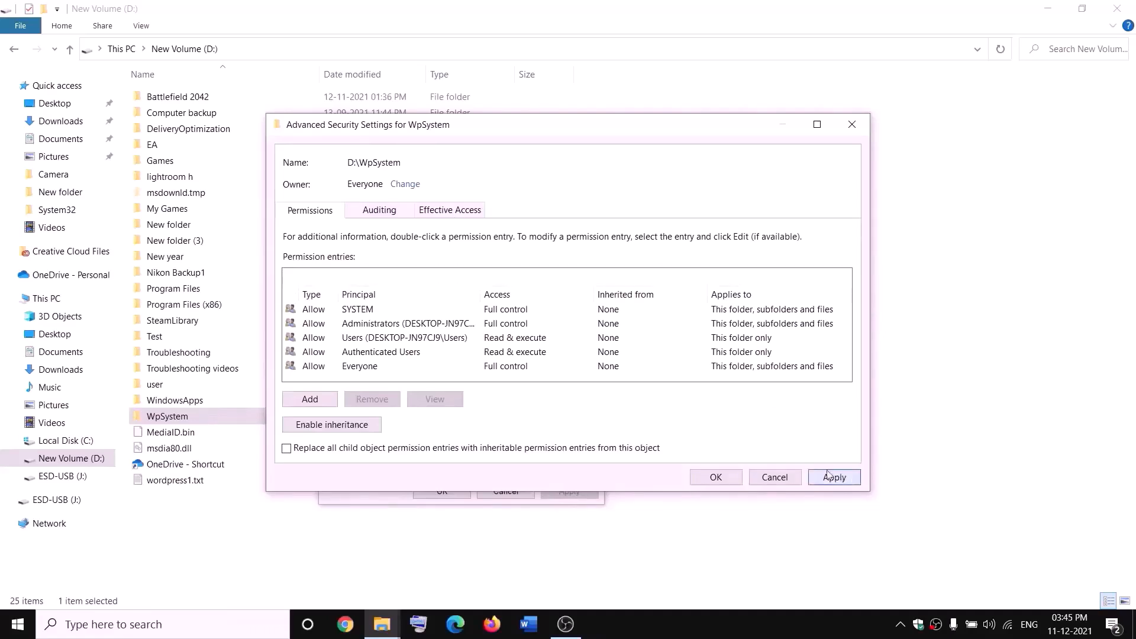
pyautogui.click(716, 481)
pyautogui.click(675, 379)
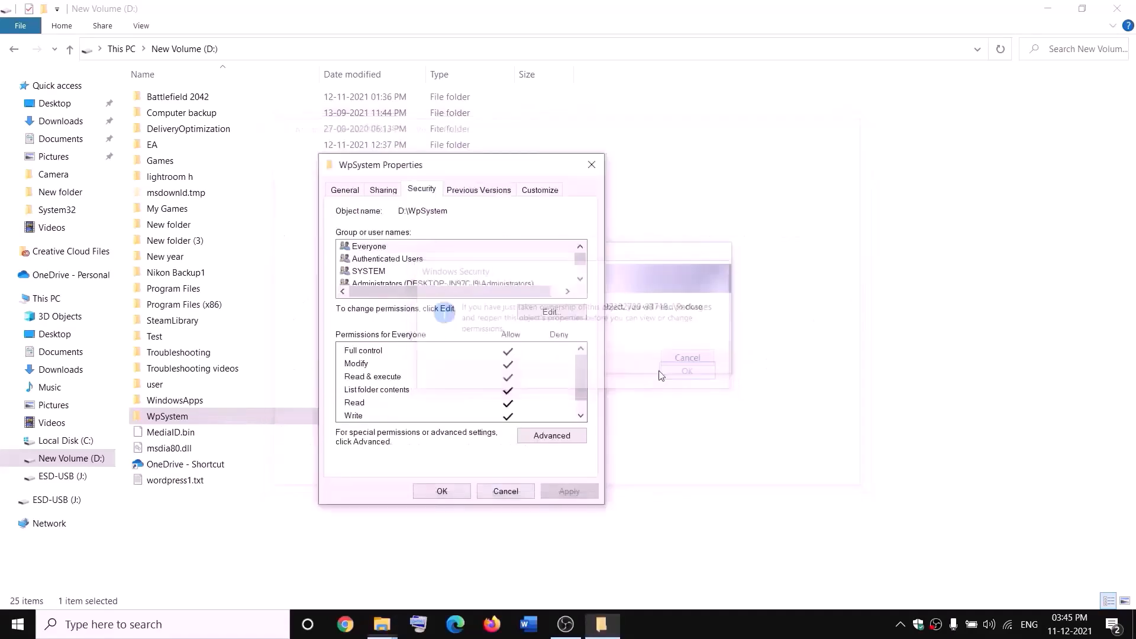
pyautogui.click(442, 492)
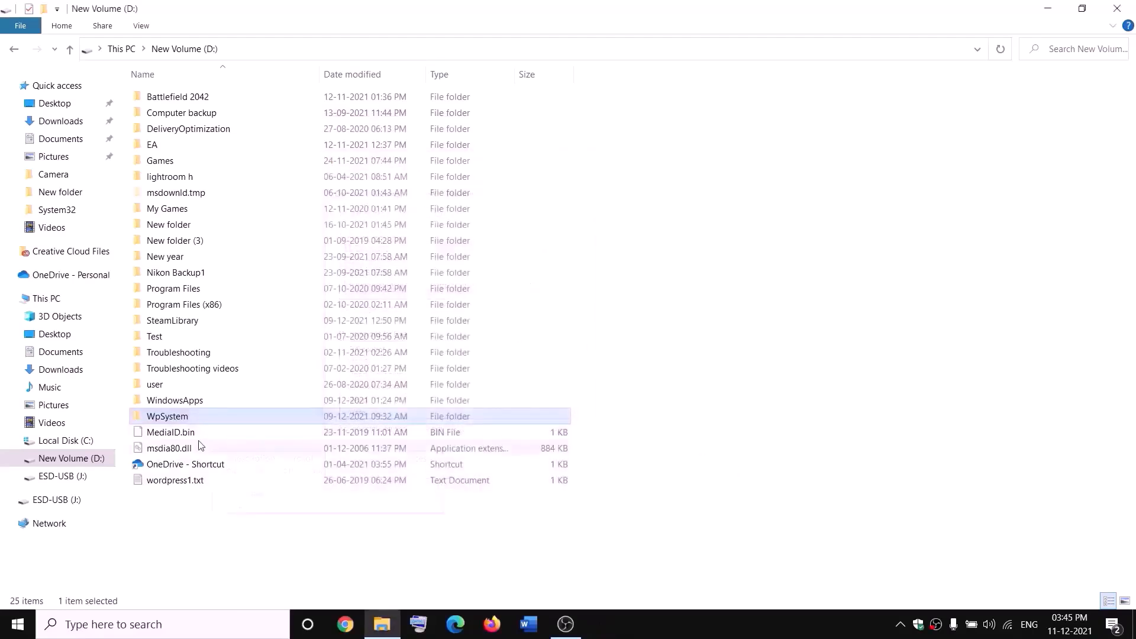
# - Reopen WpSystem's properties at its advanced security settings
pyautogui.rightClick(171, 419)
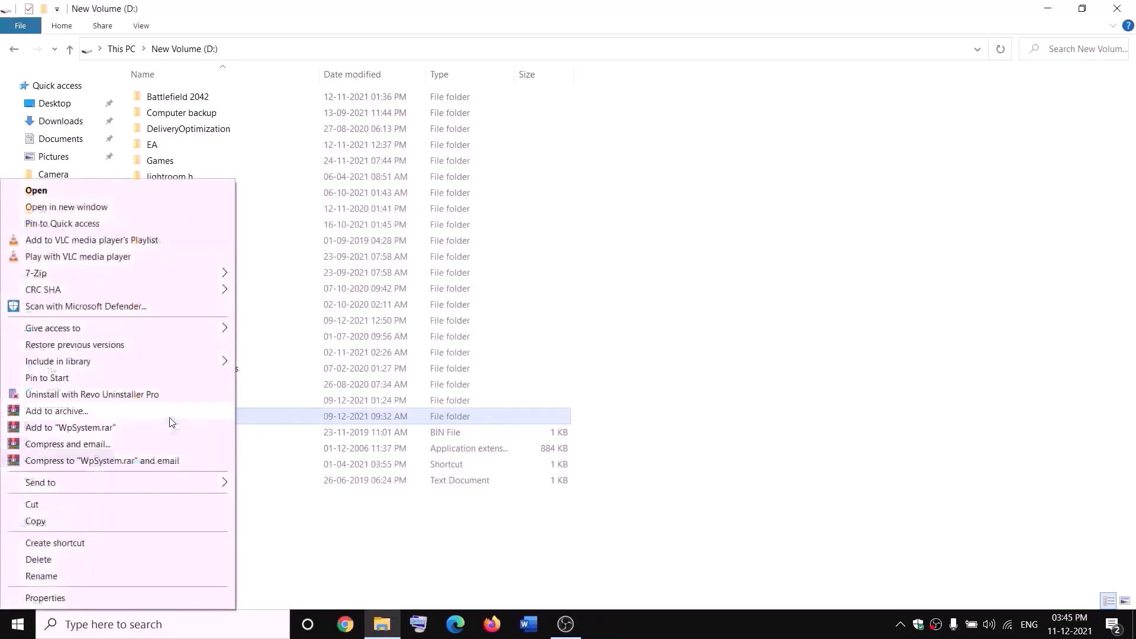
pyautogui.click(45, 598)
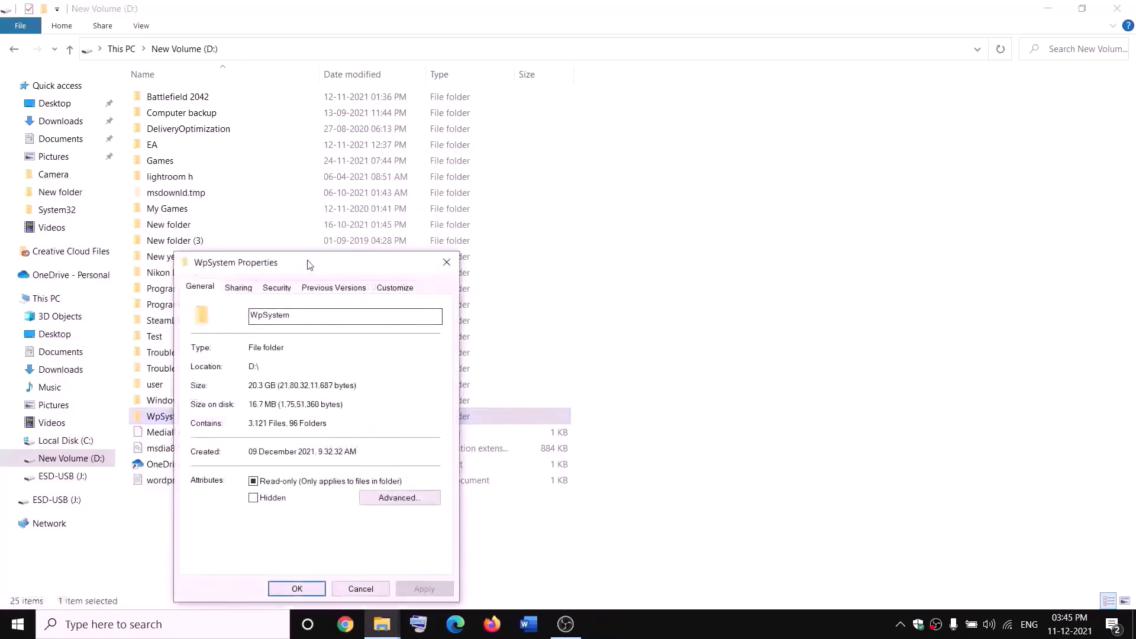
pyautogui.moveTo(310, 261); pyautogui.dragTo(492, 190)
pyautogui.click(418, 217)
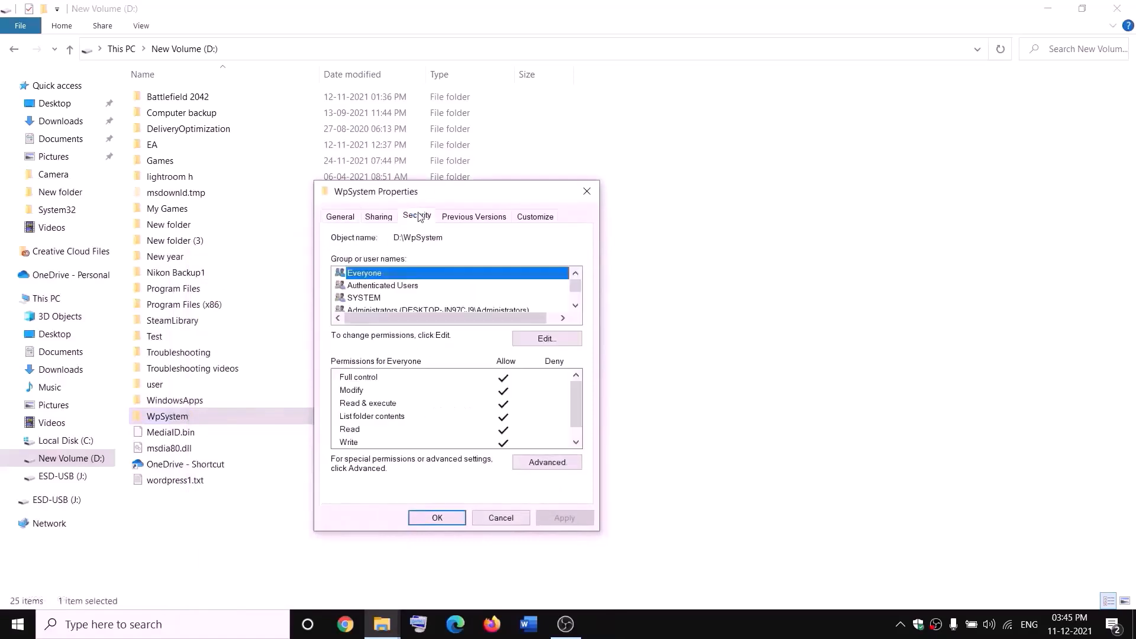
pyautogui.click(548, 463)
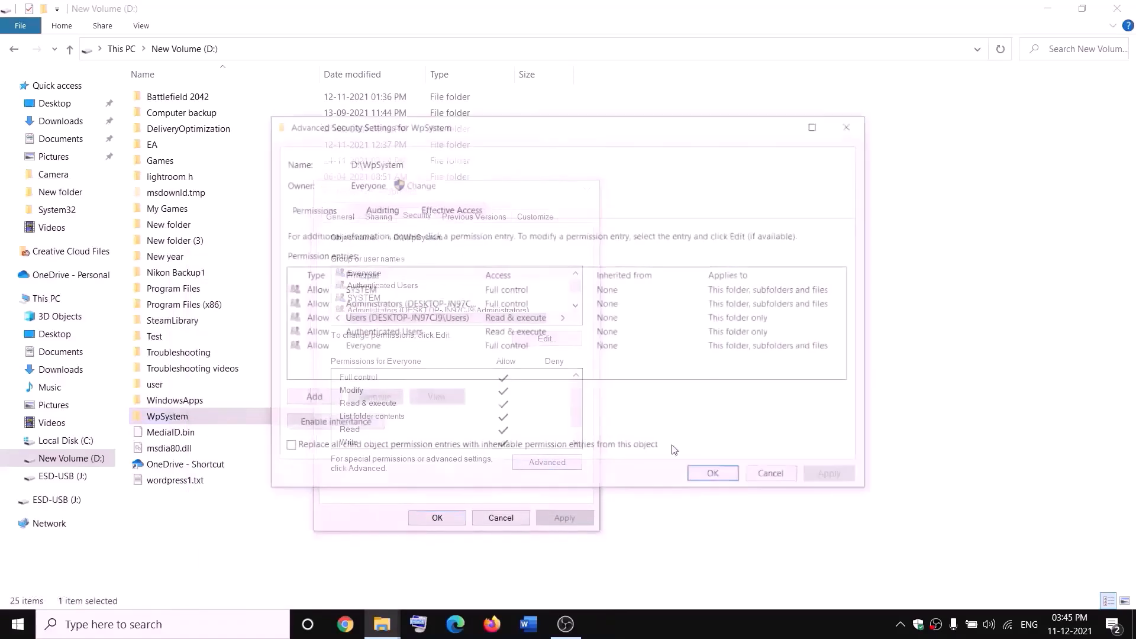
# - Add a permission entry granting Everyone Full control, apply it, and close the dialogs
pyautogui.click(318, 406)
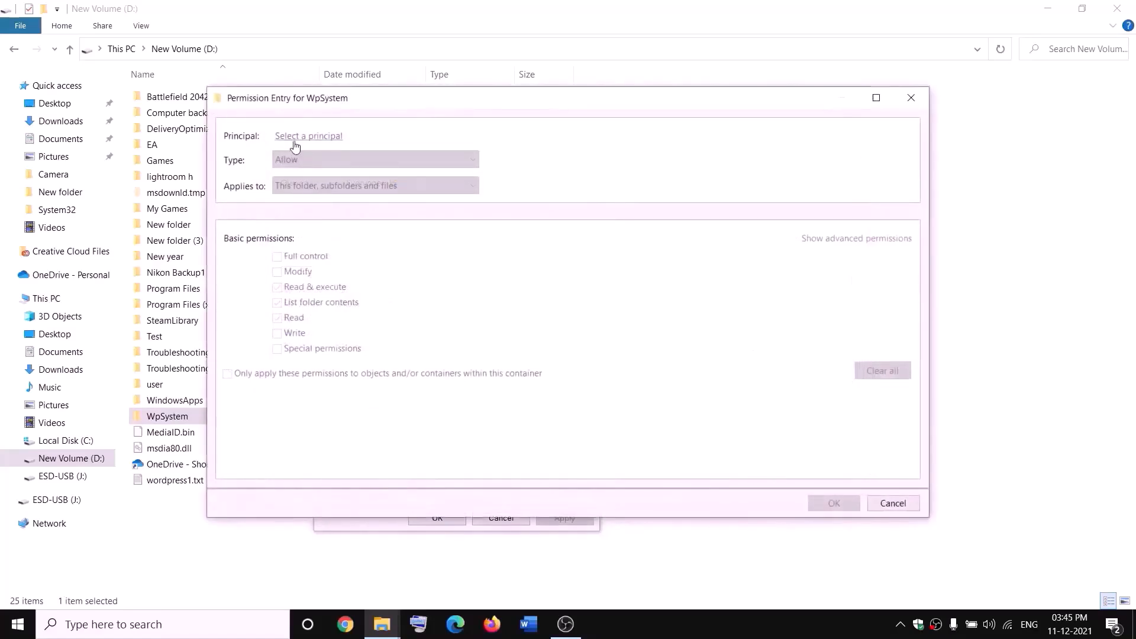
pyautogui.click(310, 137)
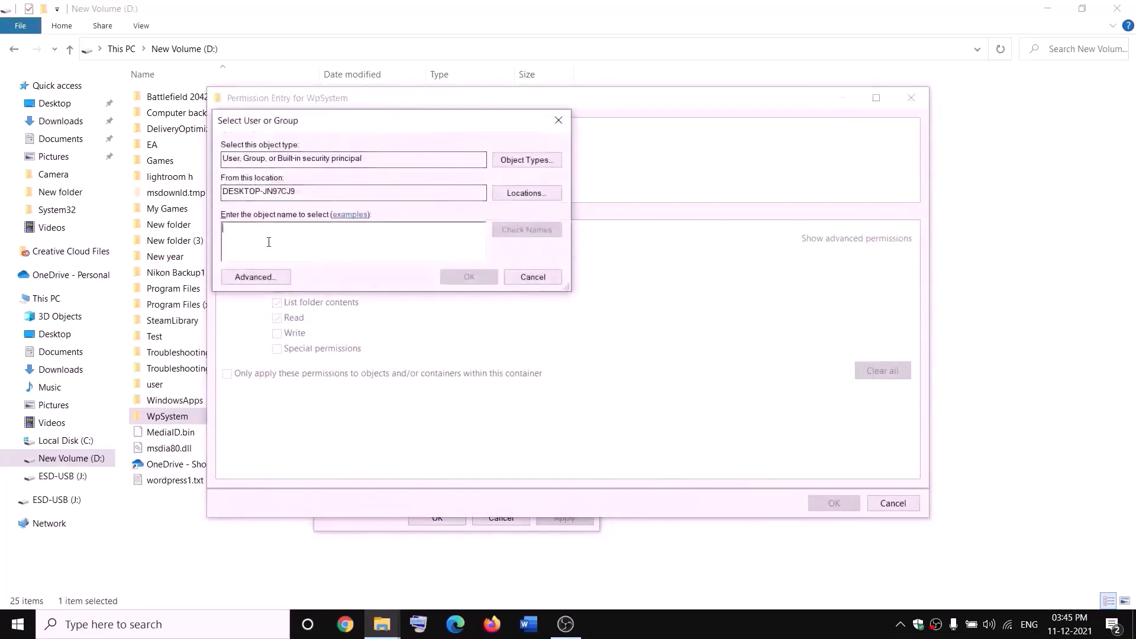
pyautogui.write('everyone')
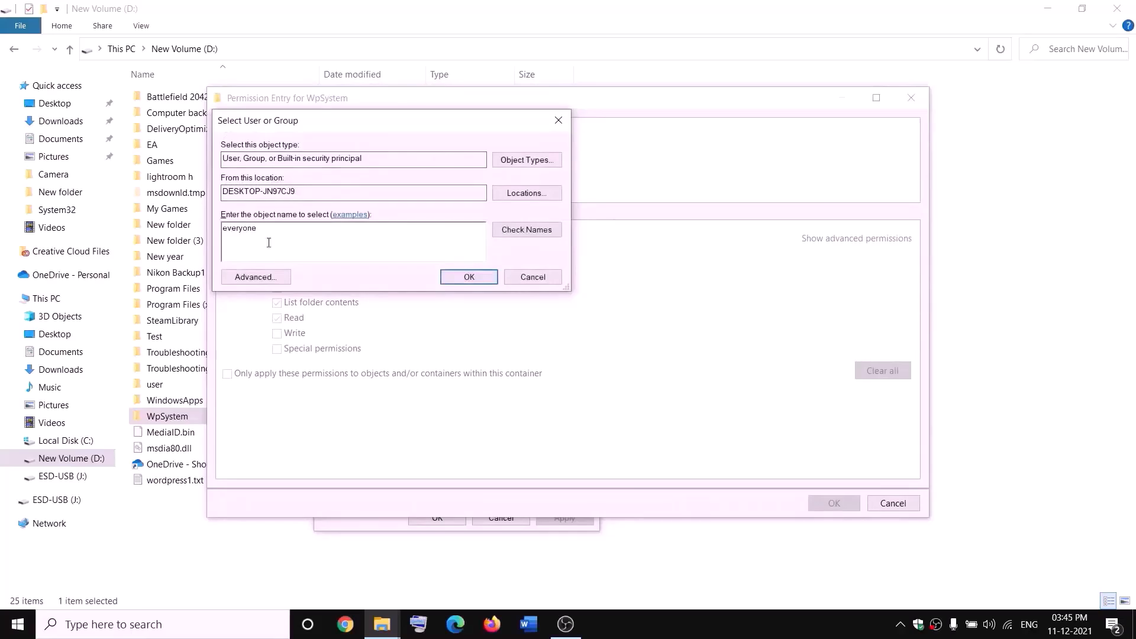
pyautogui.click(529, 232)
pyautogui.click(477, 278)
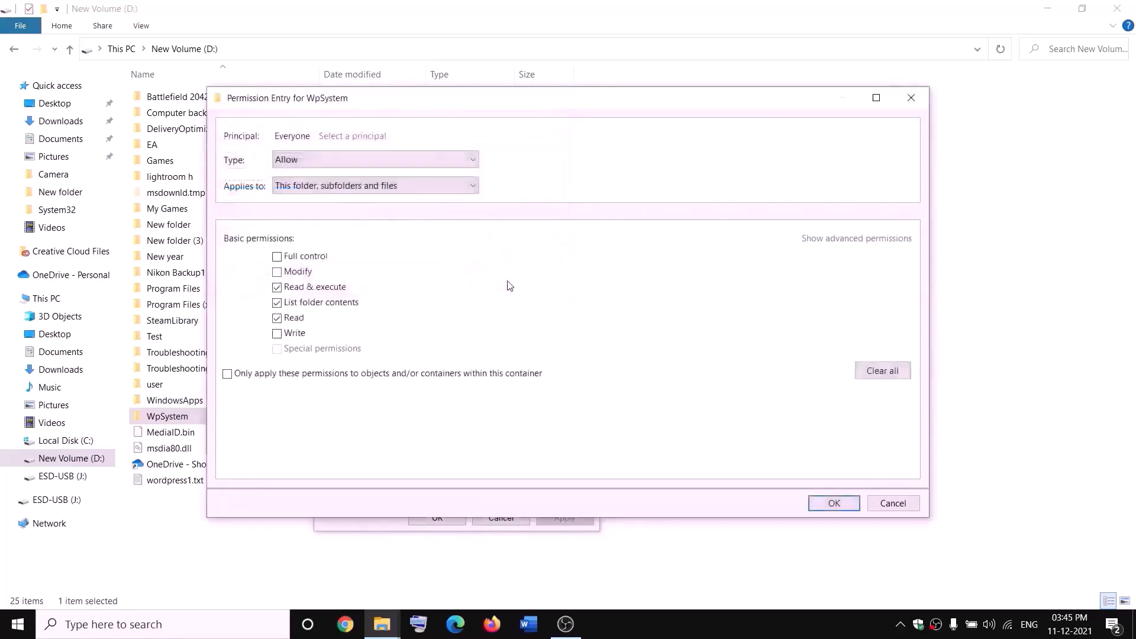
pyautogui.click(277, 258)
pyautogui.click(834, 503)
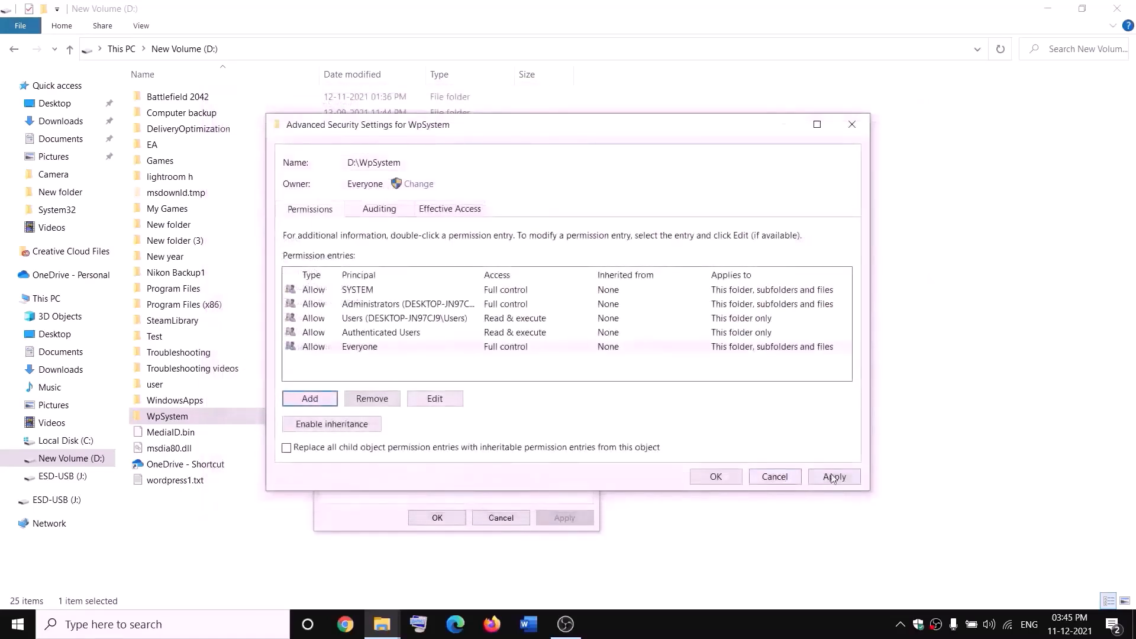
pyautogui.click(715, 477)
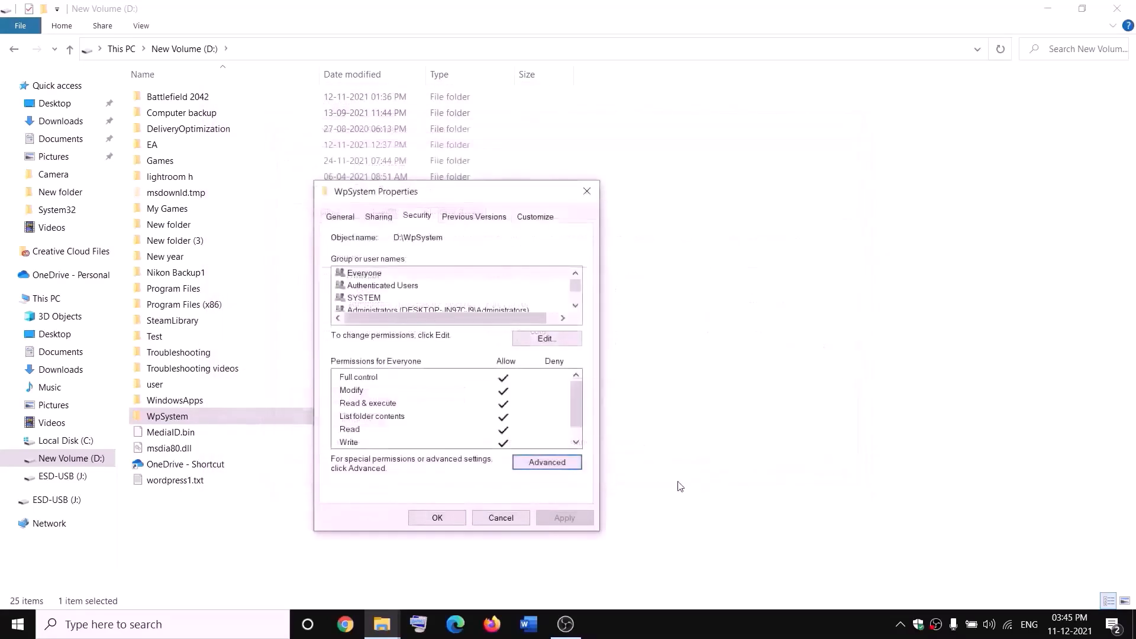
pyautogui.click(456, 518)
pyautogui.click(445, 516)
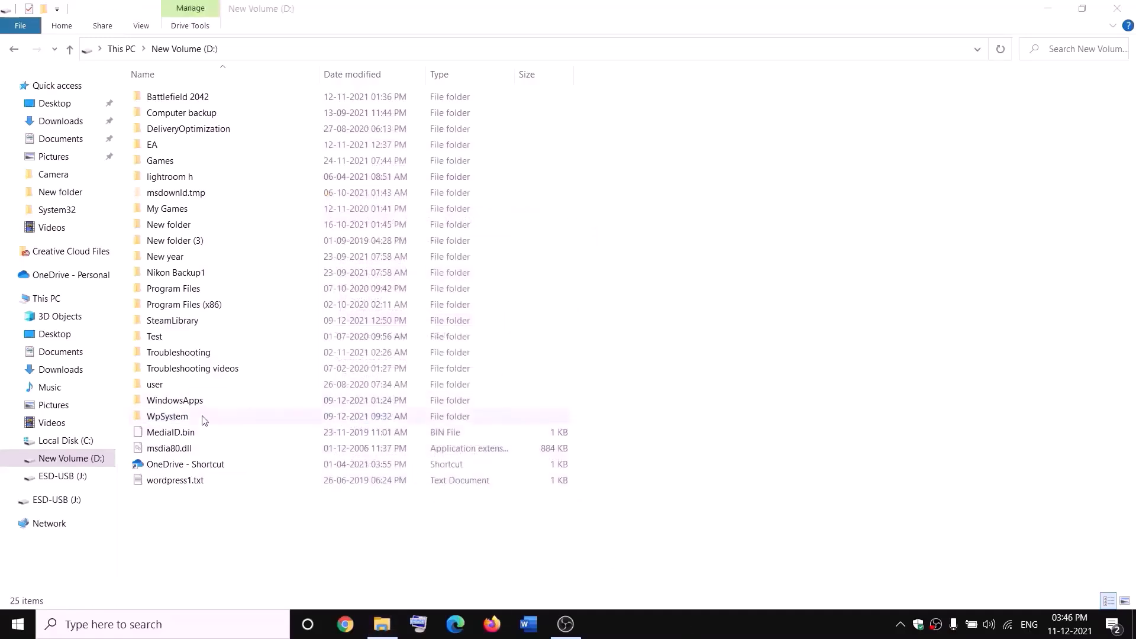
# - Rename the WpSystem folder on New Volume (D:) to WpSystem.old by appending '.old'
pyautogui.rightClick(166, 421)
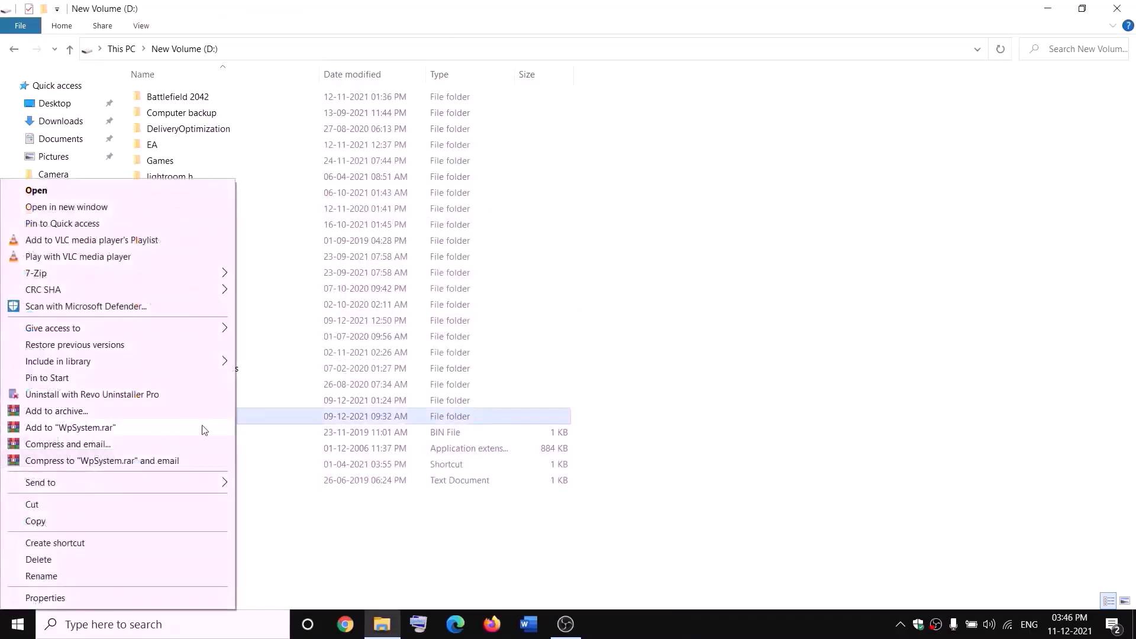
pyautogui.click(45, 582)
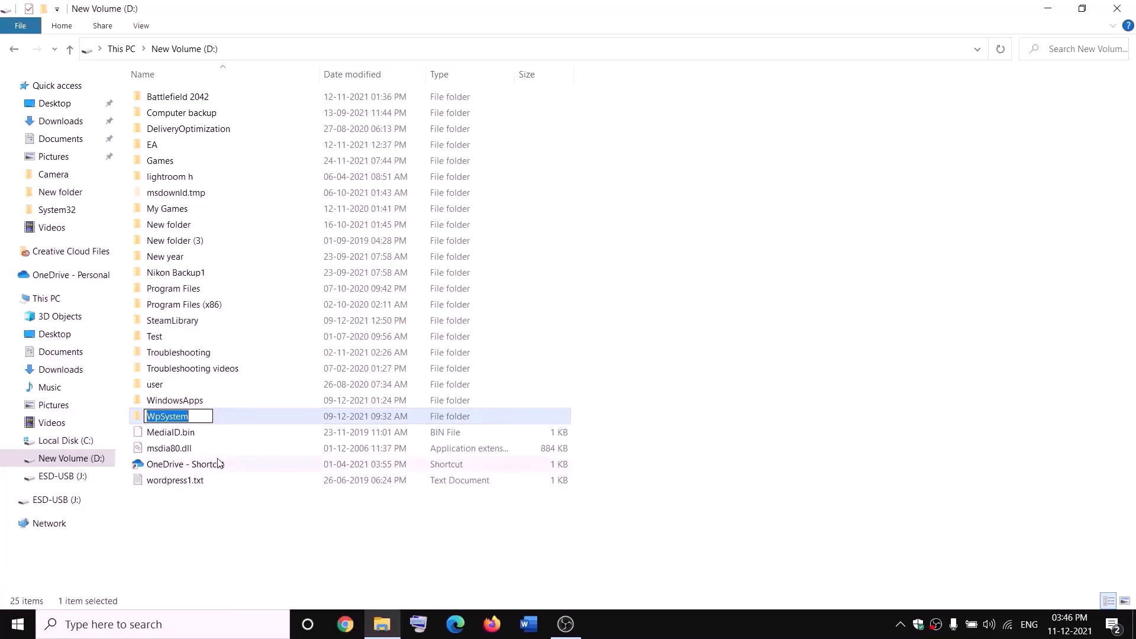
pyautogui.press('End')
pyautogui.write('.old')
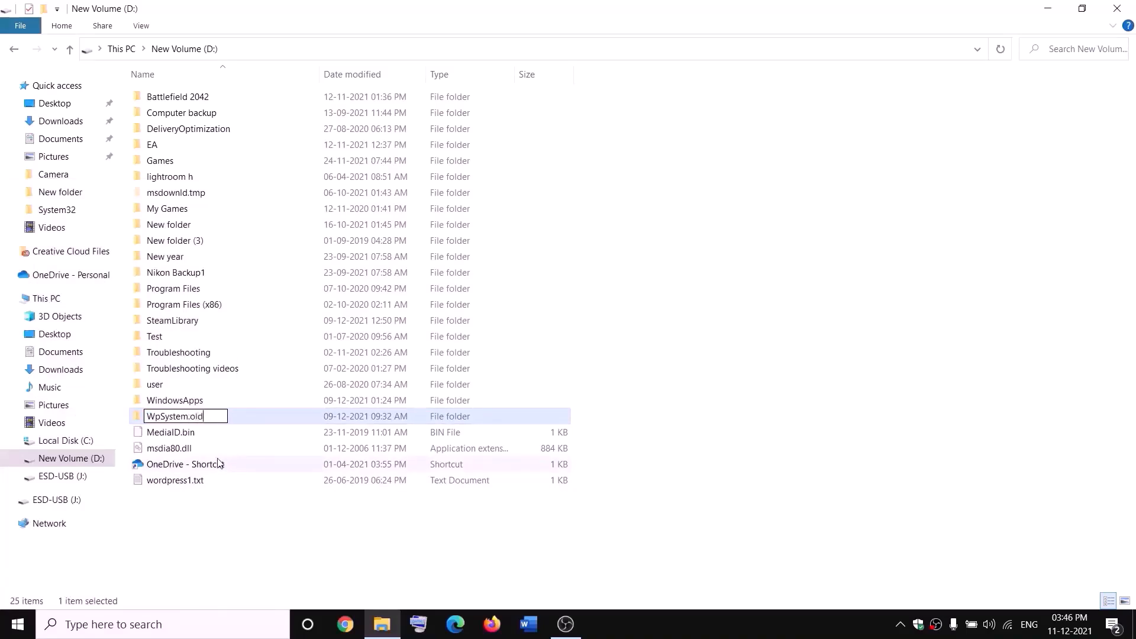
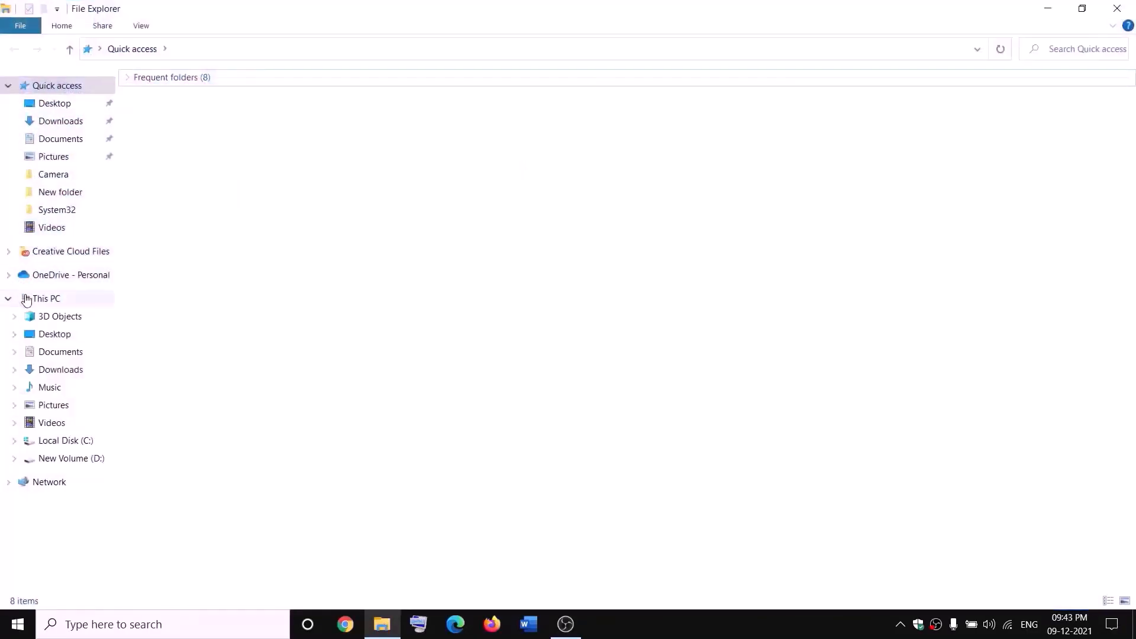
# - Open the advanced security settings of the WindowsApps folder on New Volume (D:)
pyautogui.click(26, 298)
pyautogui.doubleClick(406, 213)
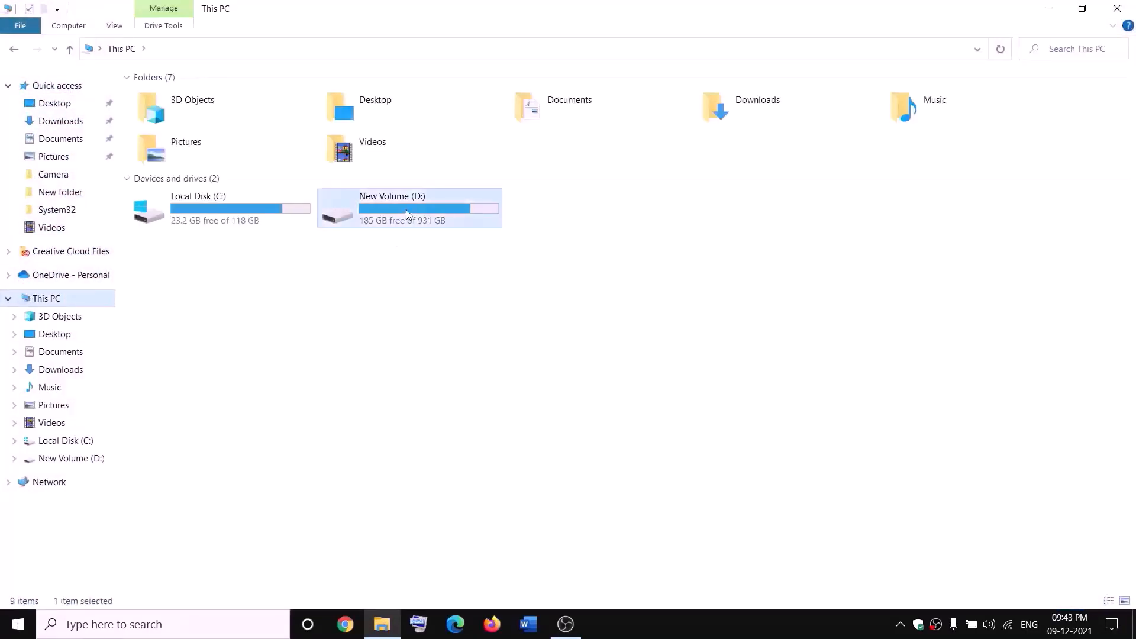
pyautogui.click(201, 401)
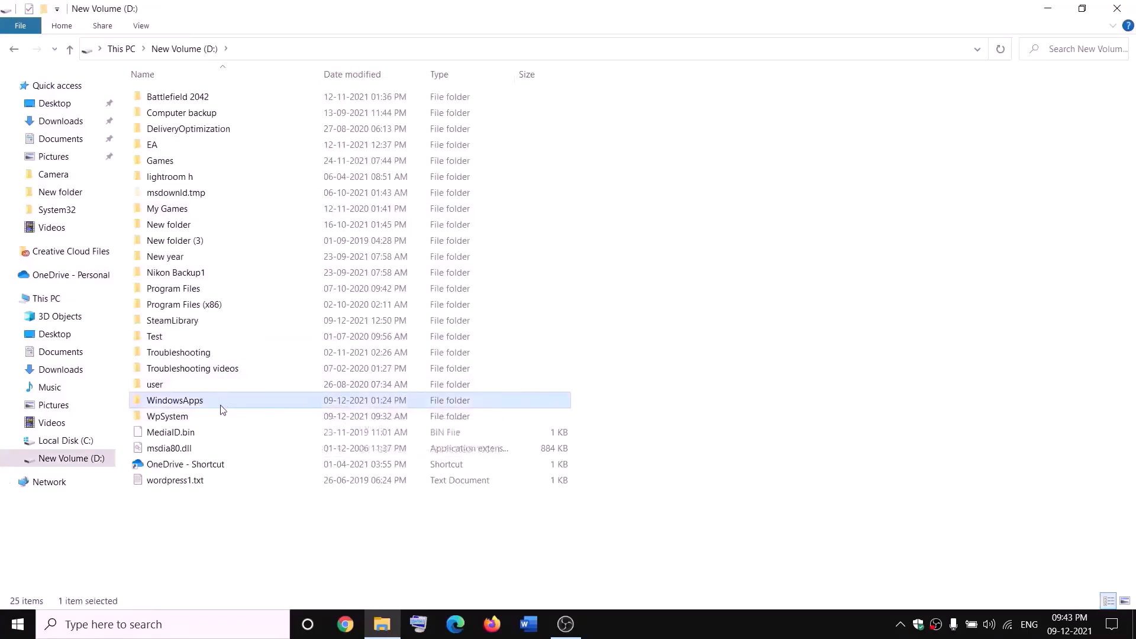
pyautogui.rightClick(215, 408)
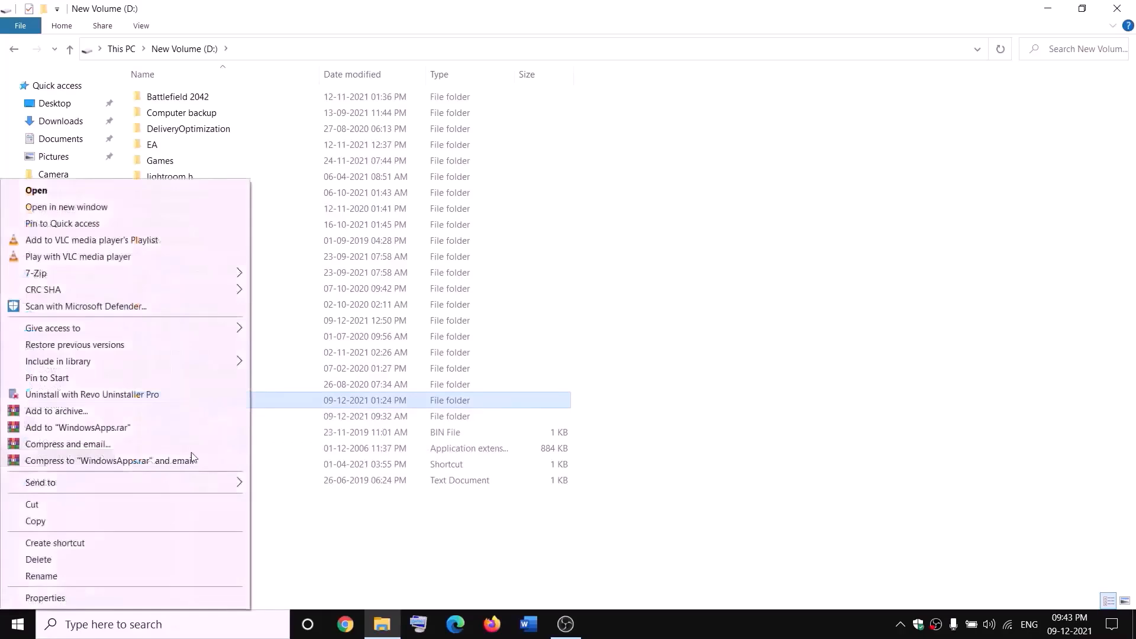
pyautogui.click(45, 598)
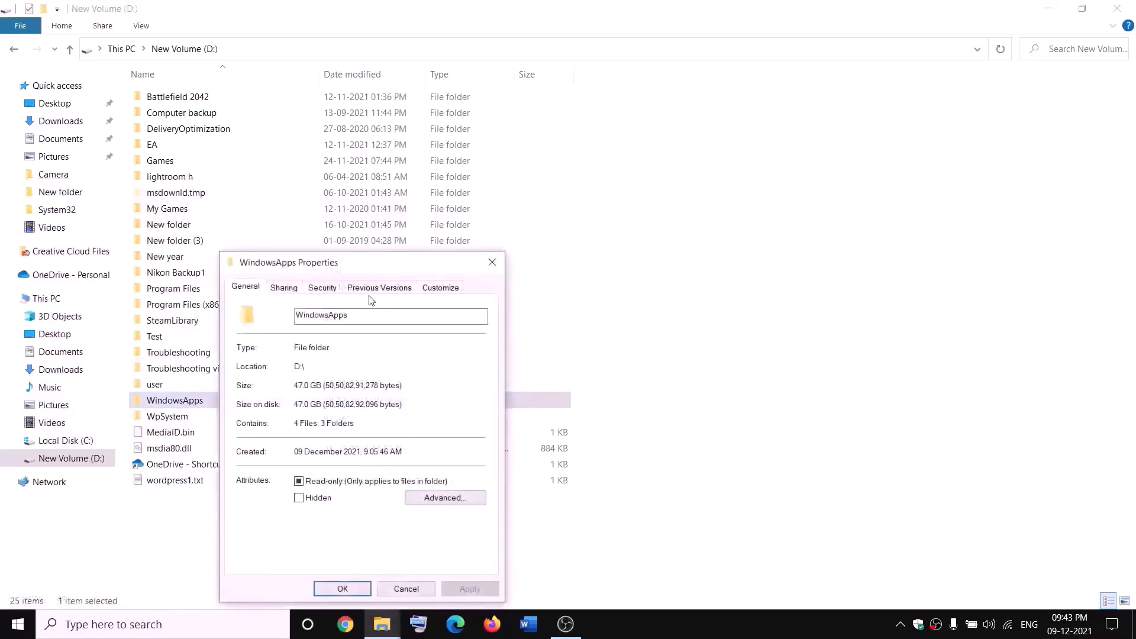
pyautogui.click(321, 288)
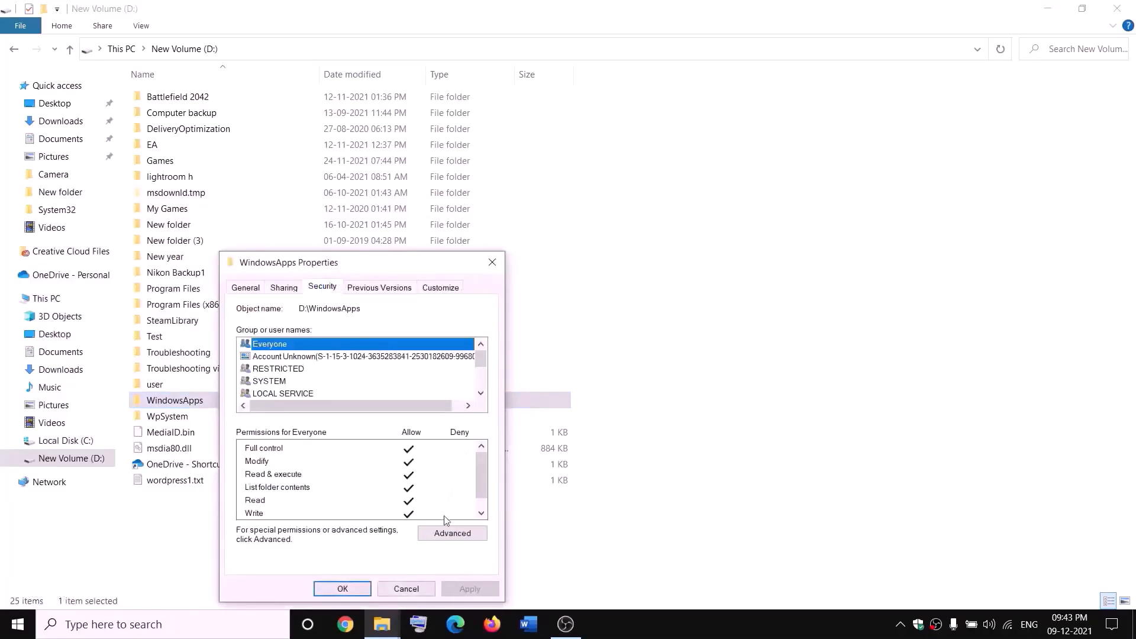
pyautogui.click(449, 532)
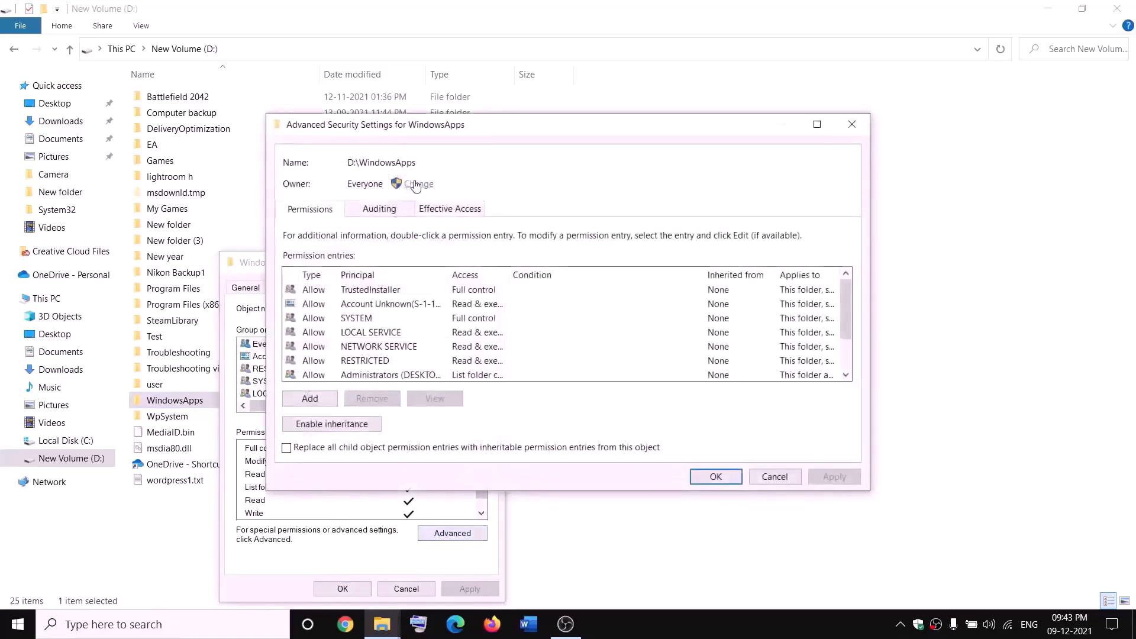
# - Change WindowsApps' owner to Everyone, including subcontainers and objects, and close the dialogs
pyautogui.click(418, 184)
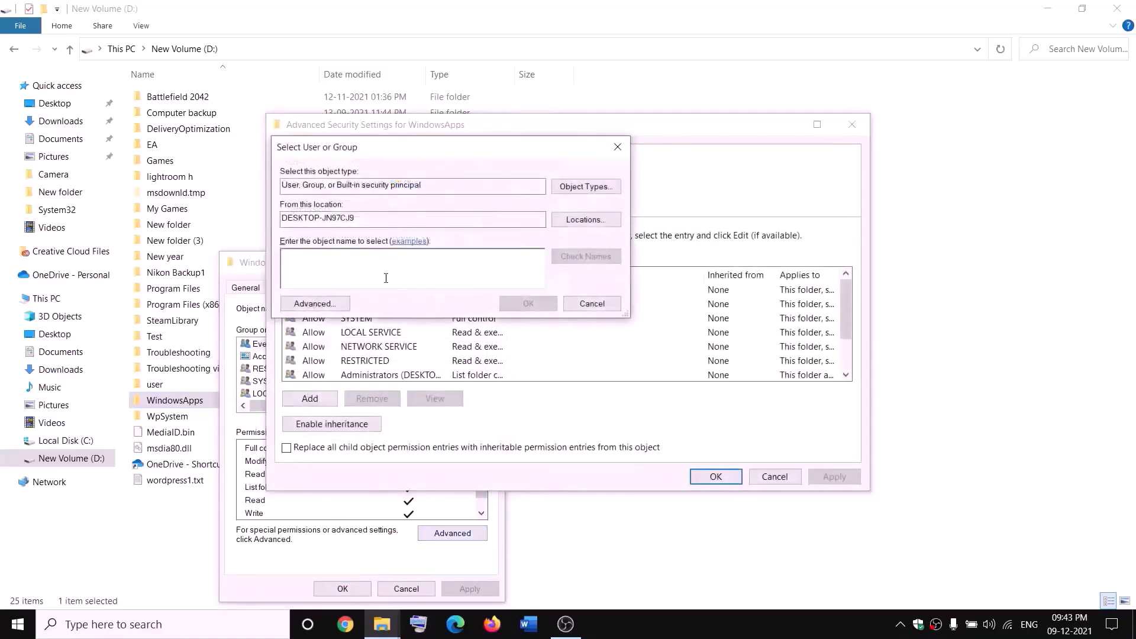
pyautogui.write('everyone')
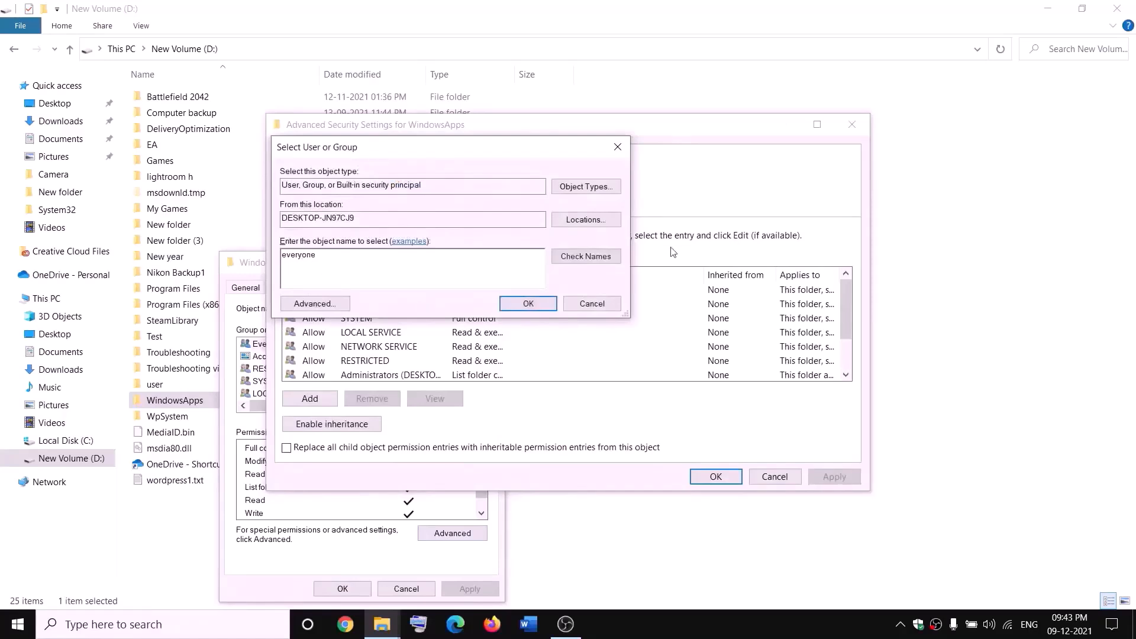
pyautogui.click(599, 261)
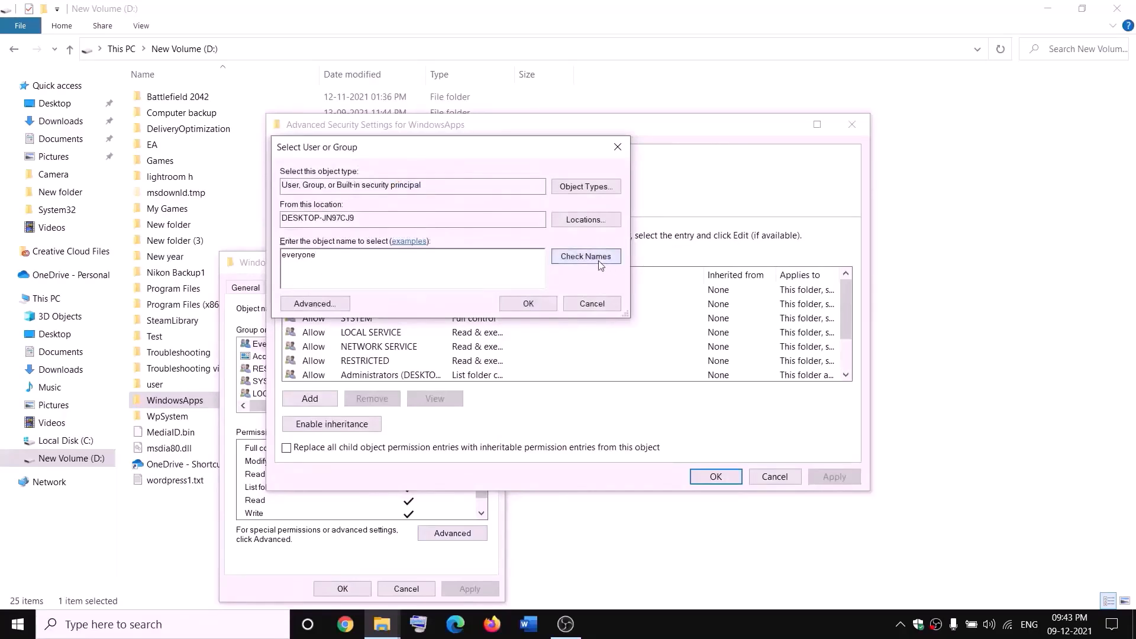
pyautogui.click(528, 304)
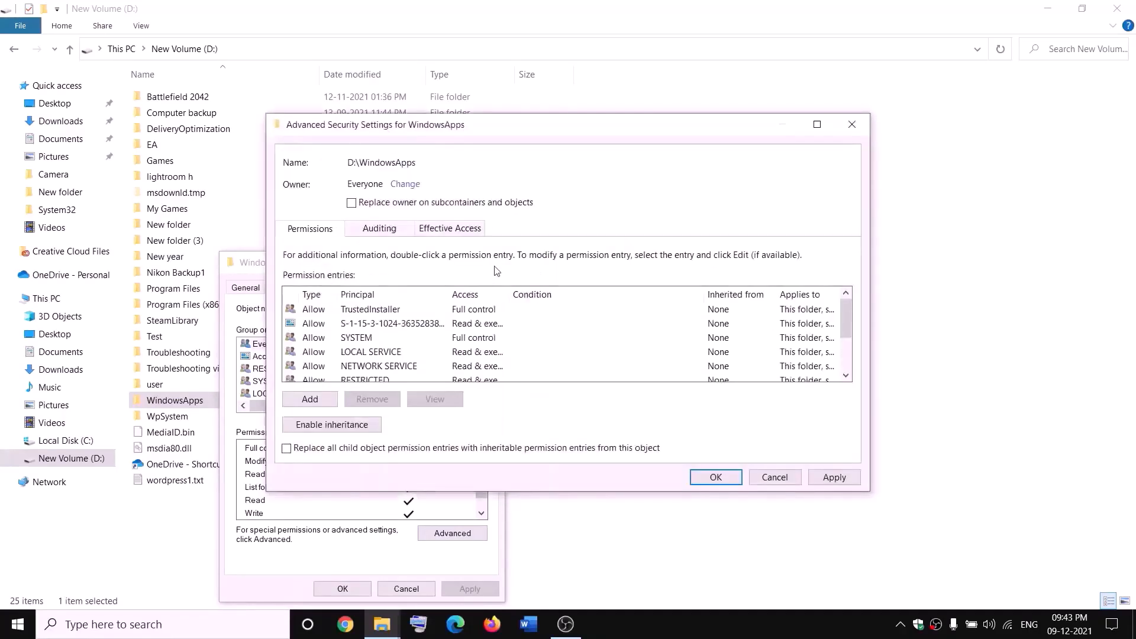
pyautogui.click(353, 206)
pyautogui.click(832, 478)
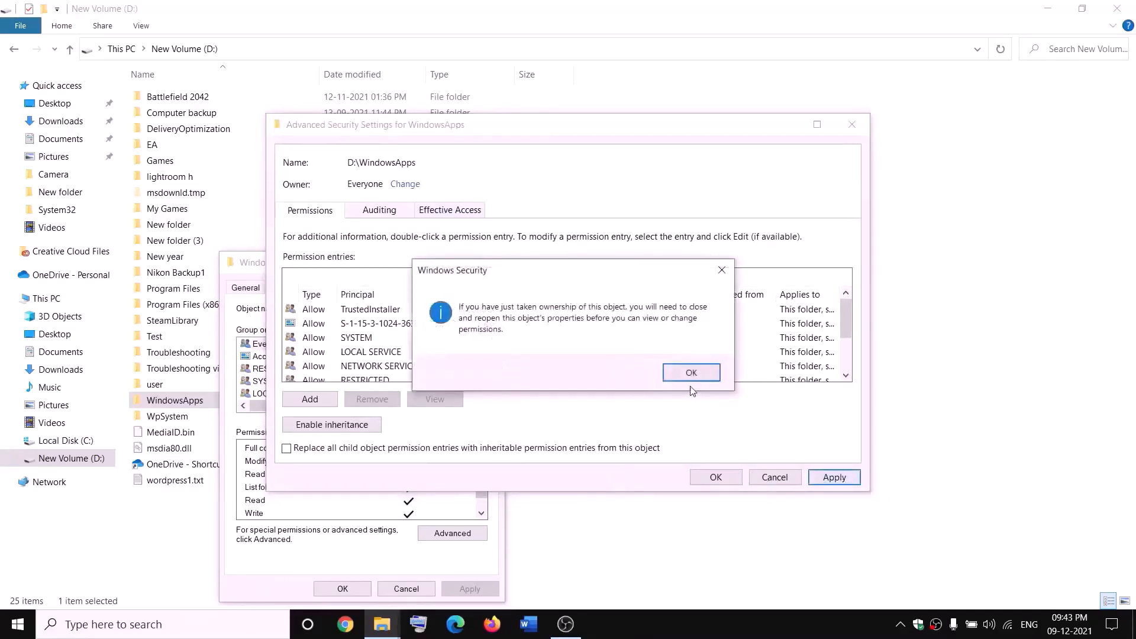
pyautogui.click(693, 372)
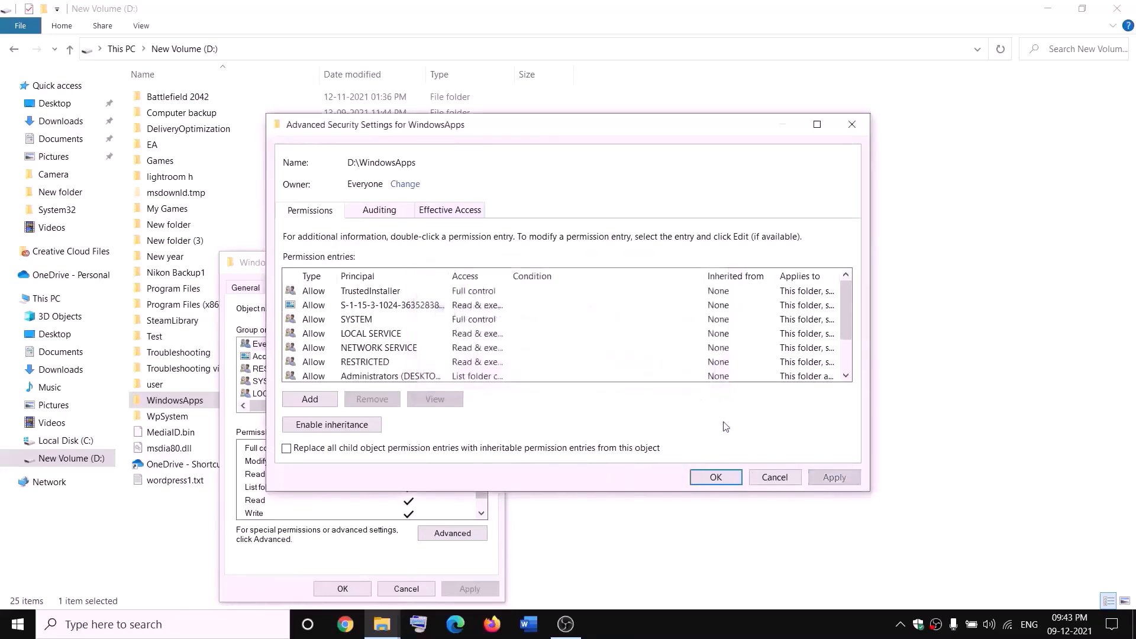
pyautogui.click(717, 477)
pyautogui.click(343, 589)
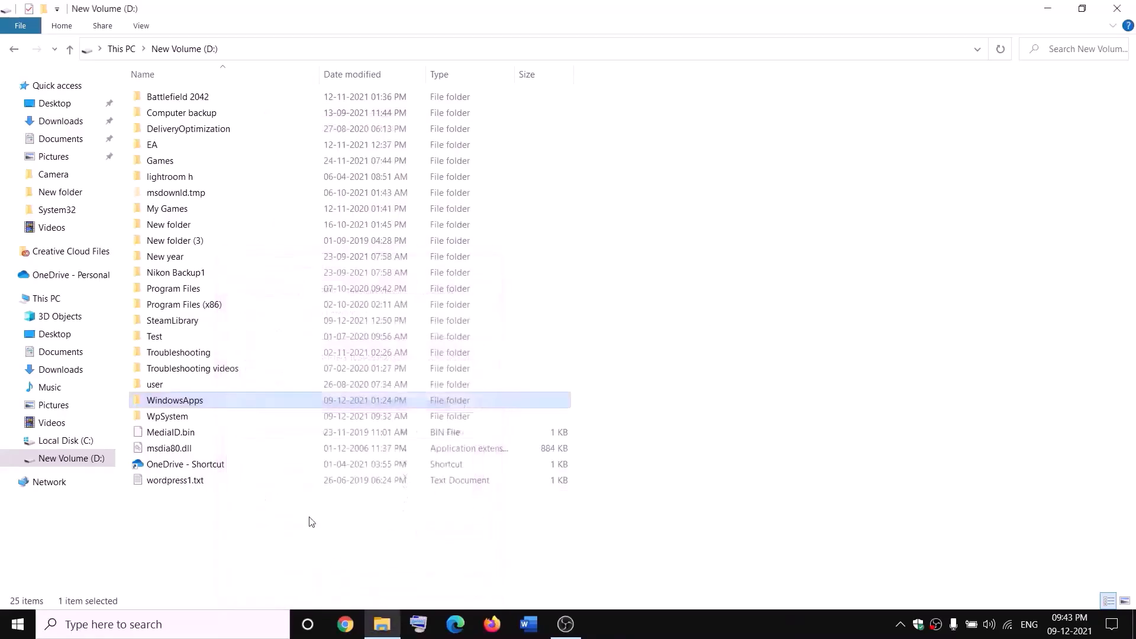
# - Reopen WindowsApps' properties at its advanced security settings
pyautogui.rightClick(217, 406)
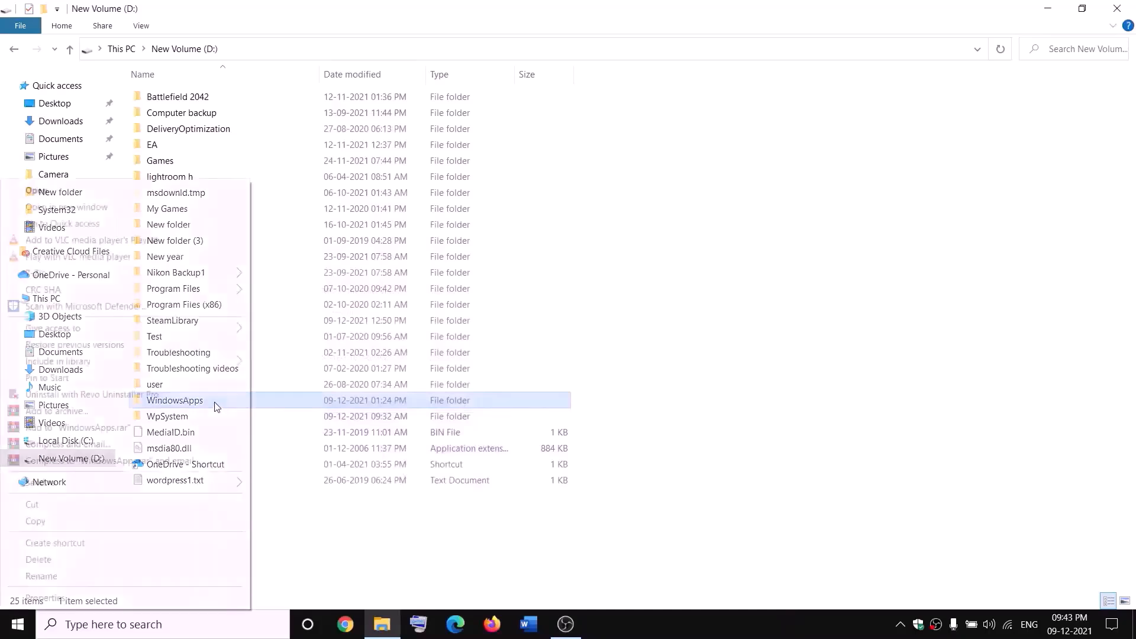
pyautogui.click(45, 598)
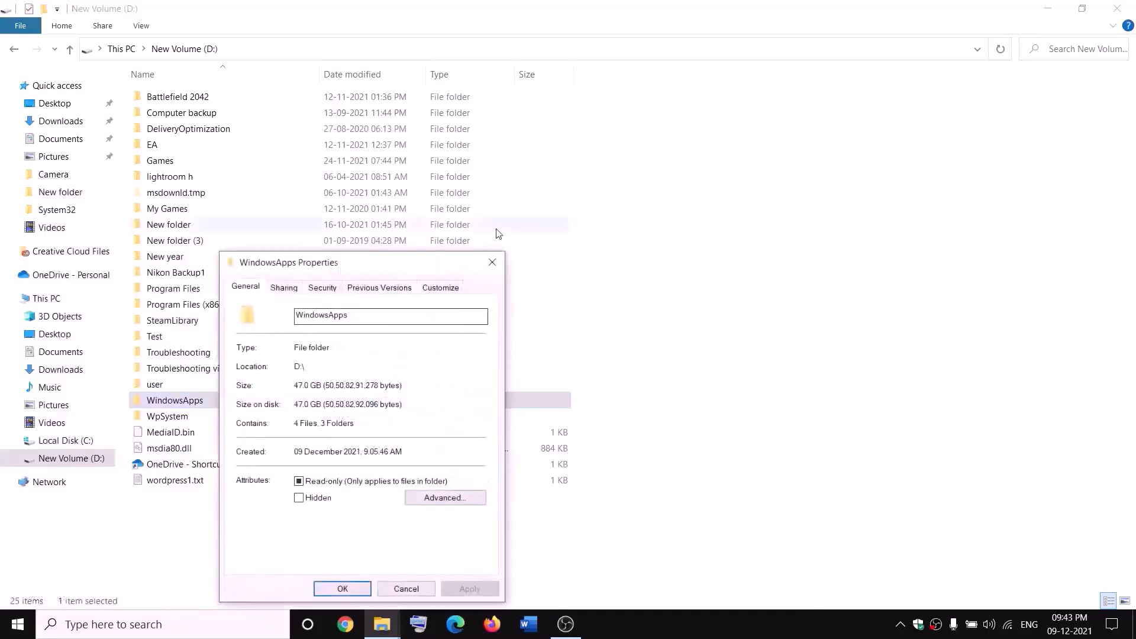
pyautogui.click(333, 290)
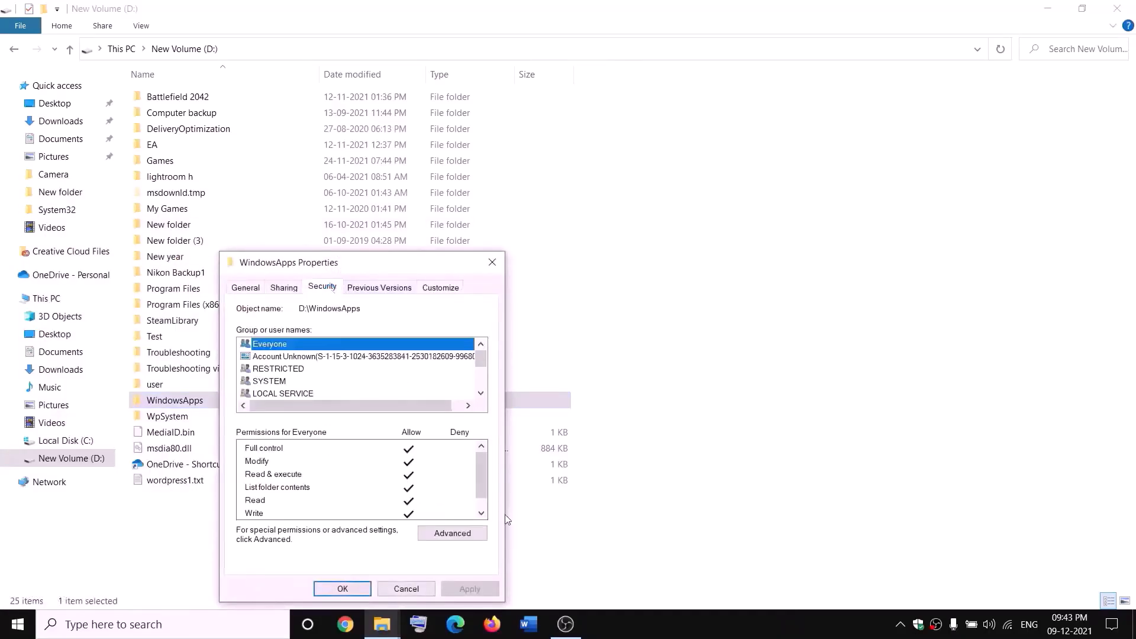
pyautogui.click(467, 534)
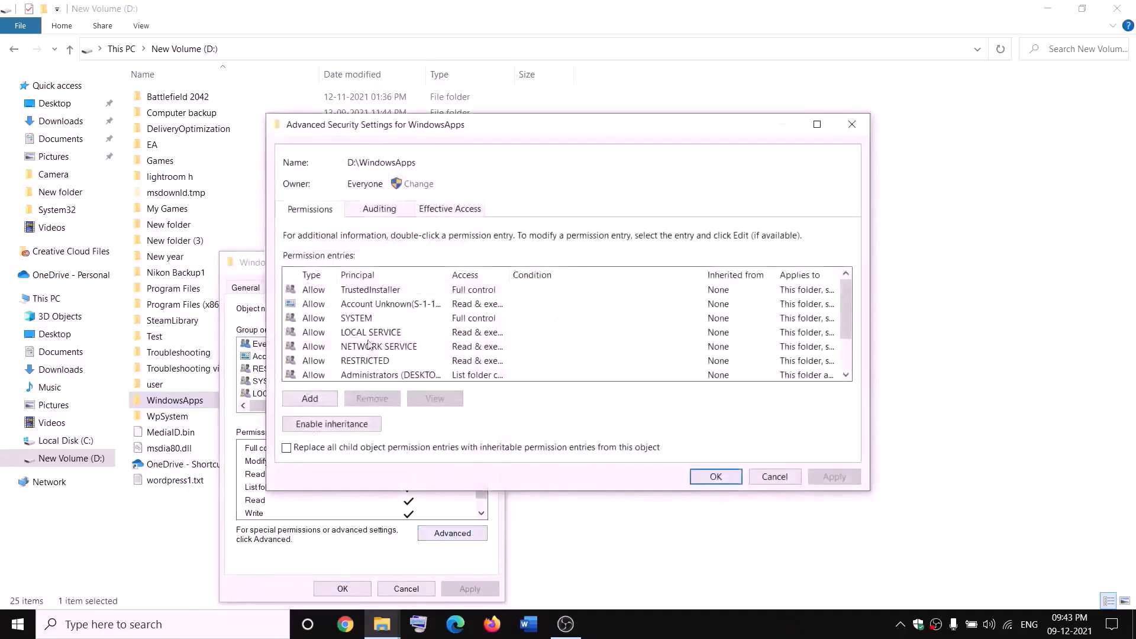
# - Add a permission entry granting Everyone Full control, apply it, and close the dialogs
pyautogui.click(314, 398)
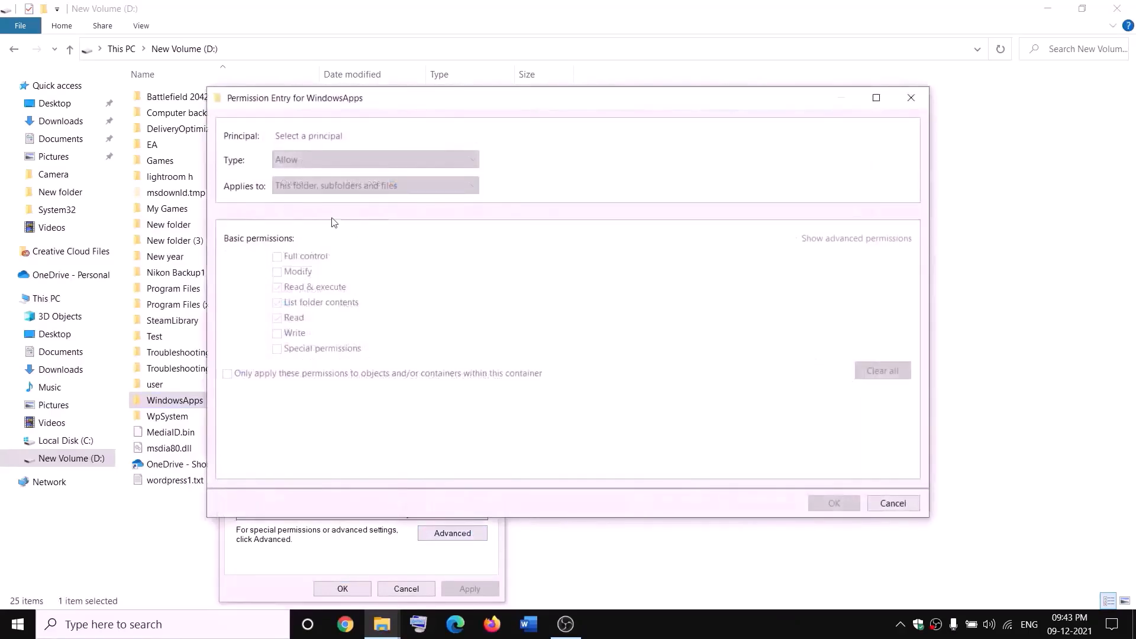
pyautogui.click(303, 137)
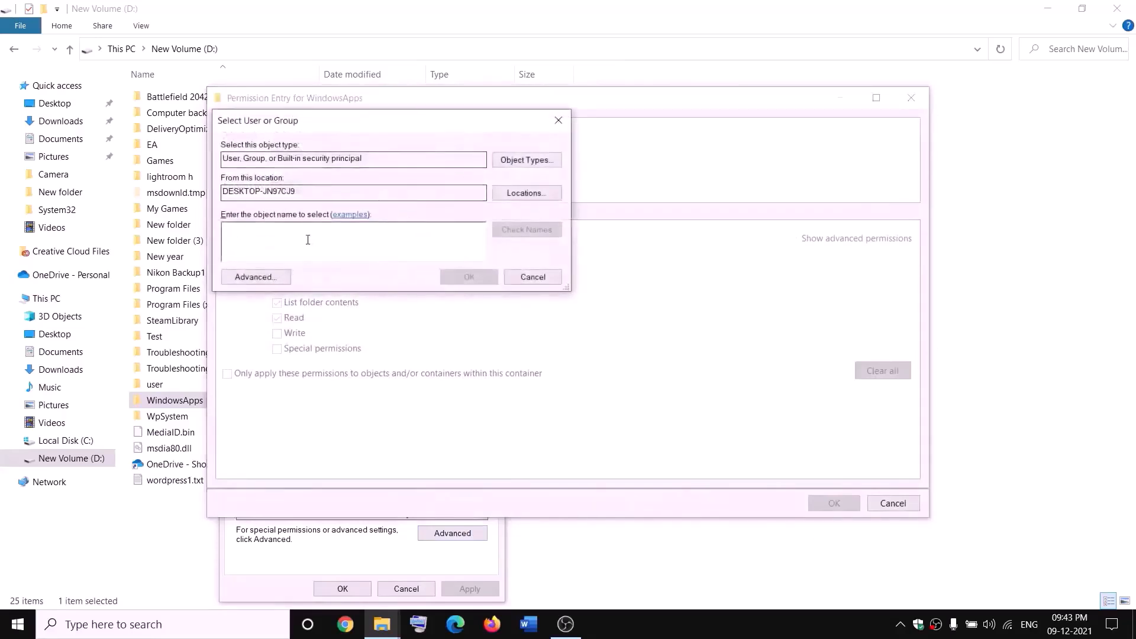
pyautogui.write('everyone')
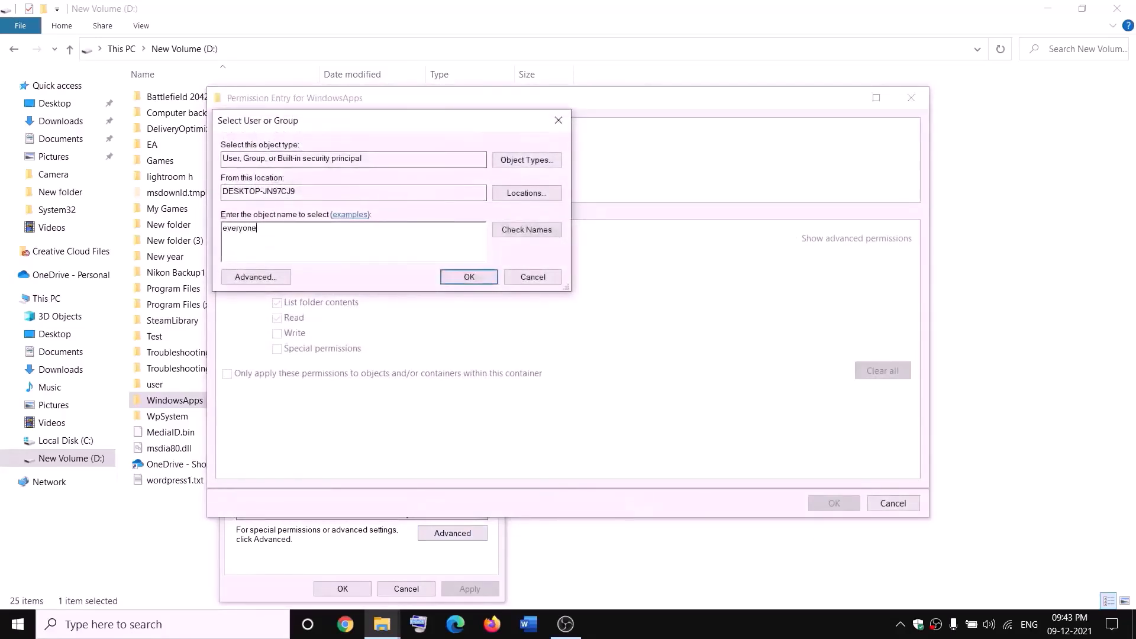
pyautogui.click(552, 230)
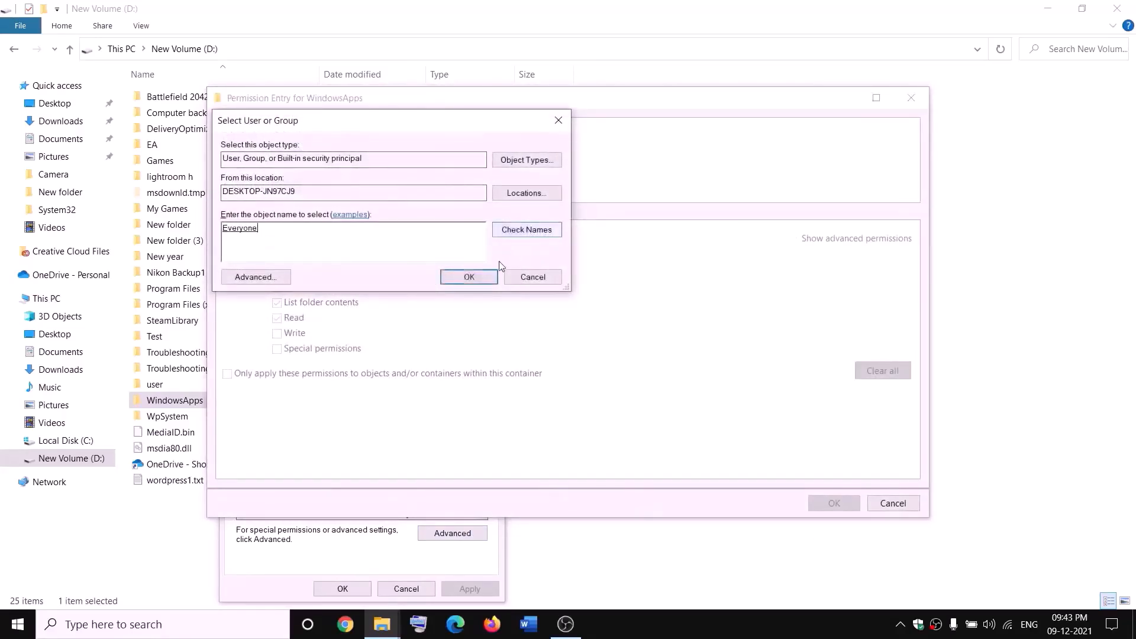
pyautogui.click(470, 278)
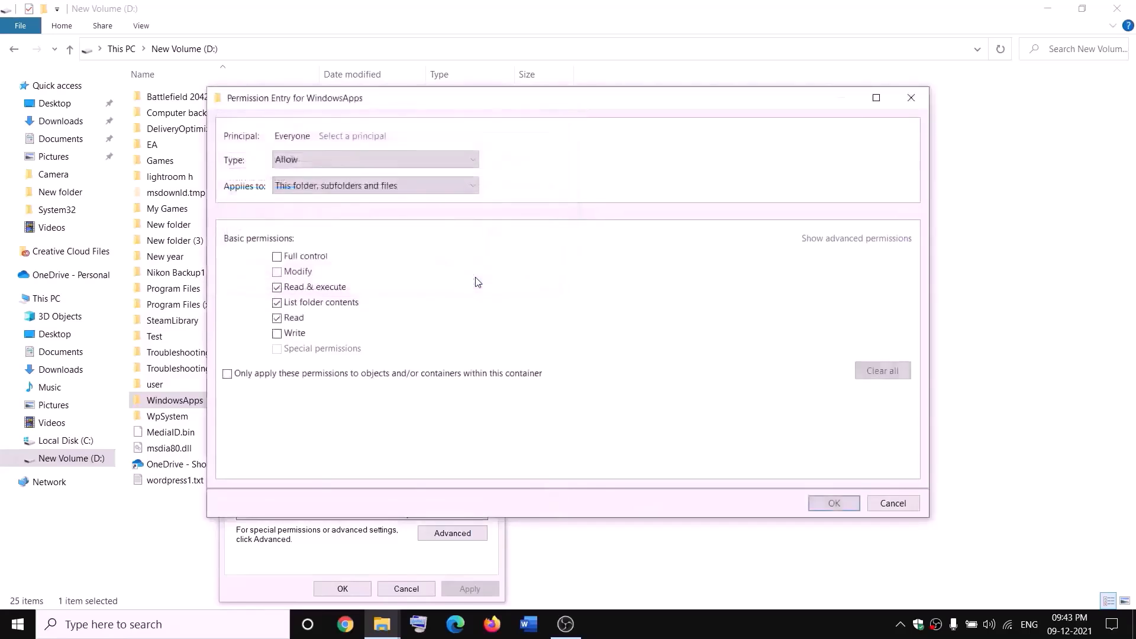
pyautogui.click(278, 259)
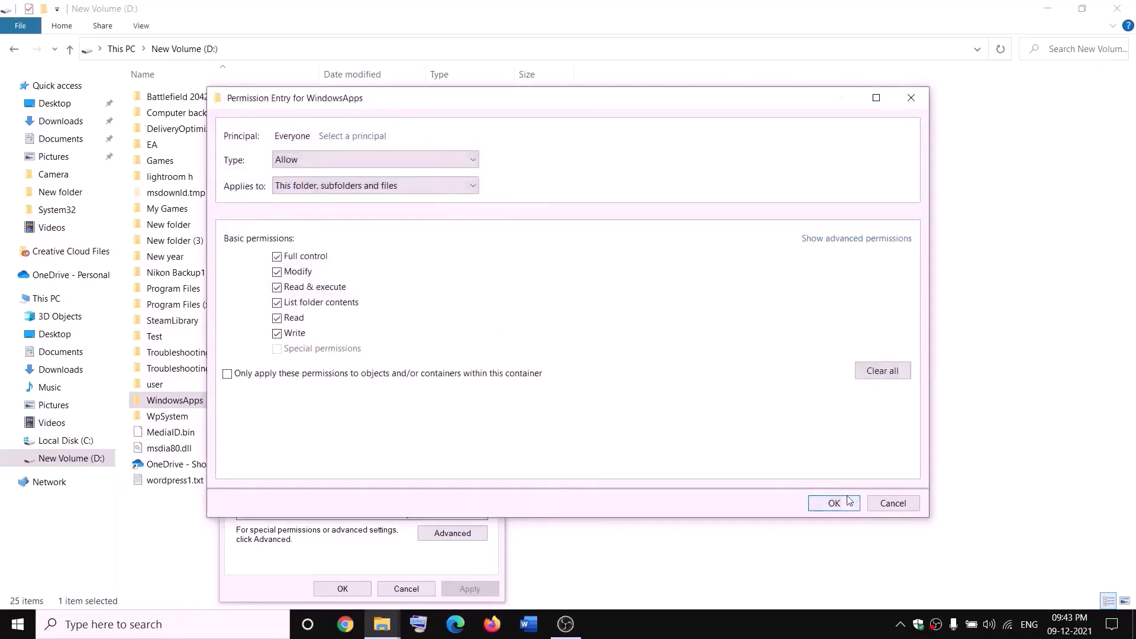
pyautogui.click(850, 502)
pyautogui.click(834, 478)
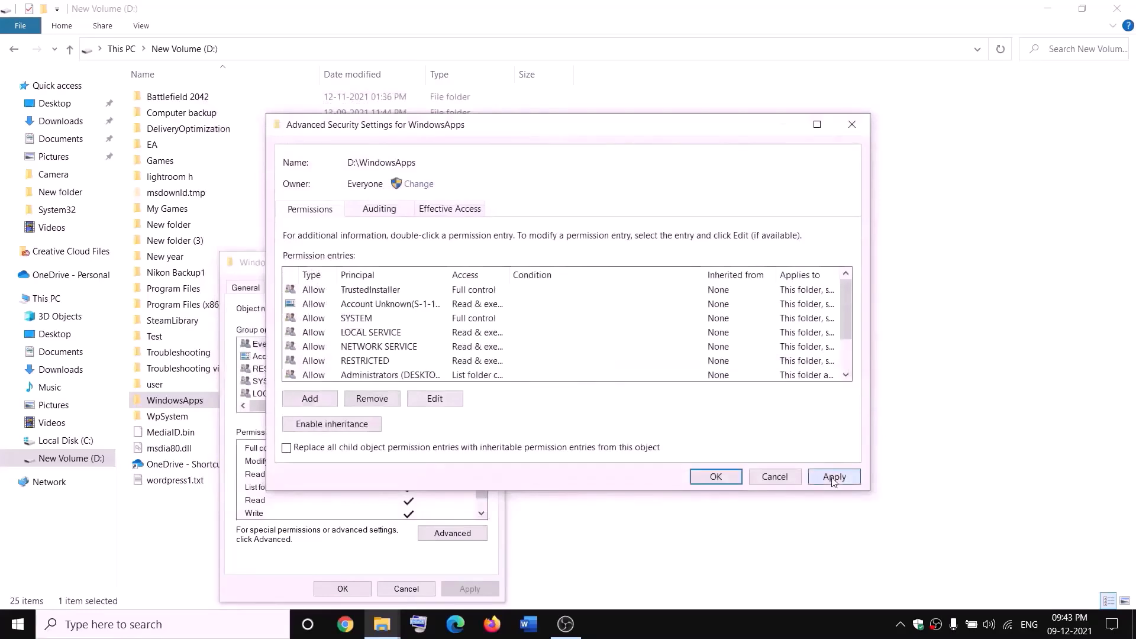
pyautogui.click(715, 484)
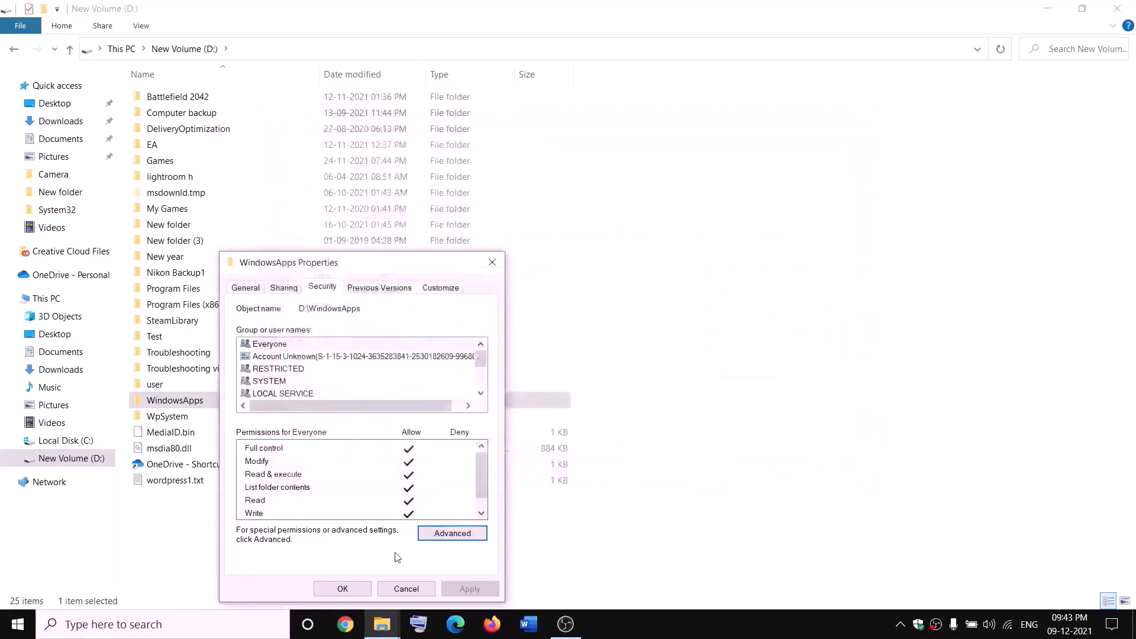
pyautogui.click(368, 585)
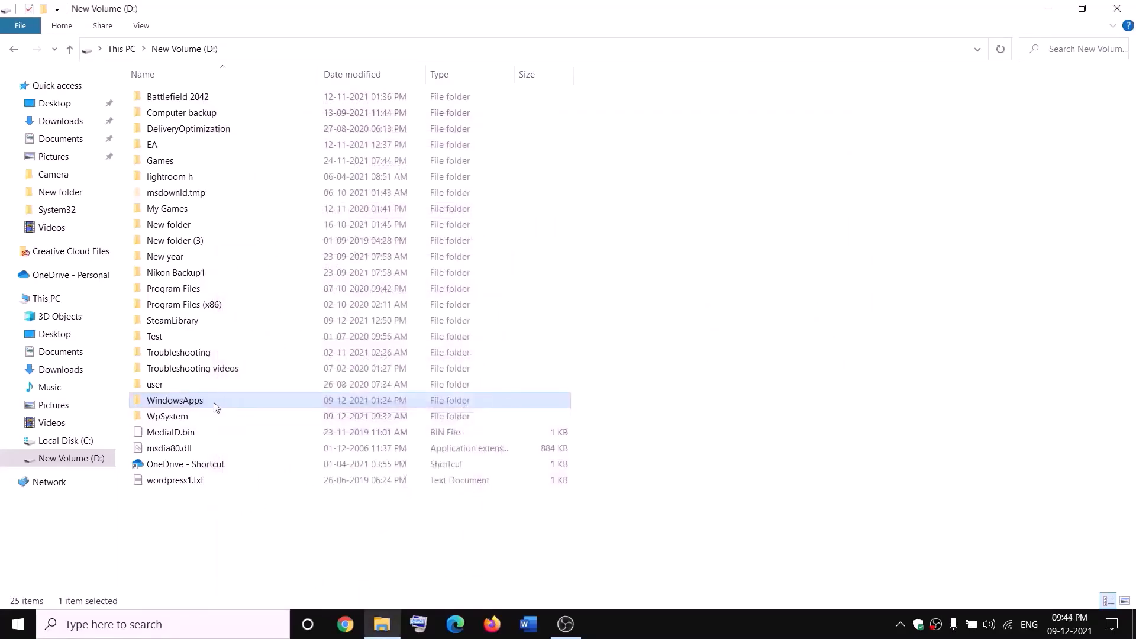
# - Rename the WindowsApps folder to WindowsApps.old by appending '.old'
pyautogui.rightClick(214, 406)
pyautogui.click(39, 576)
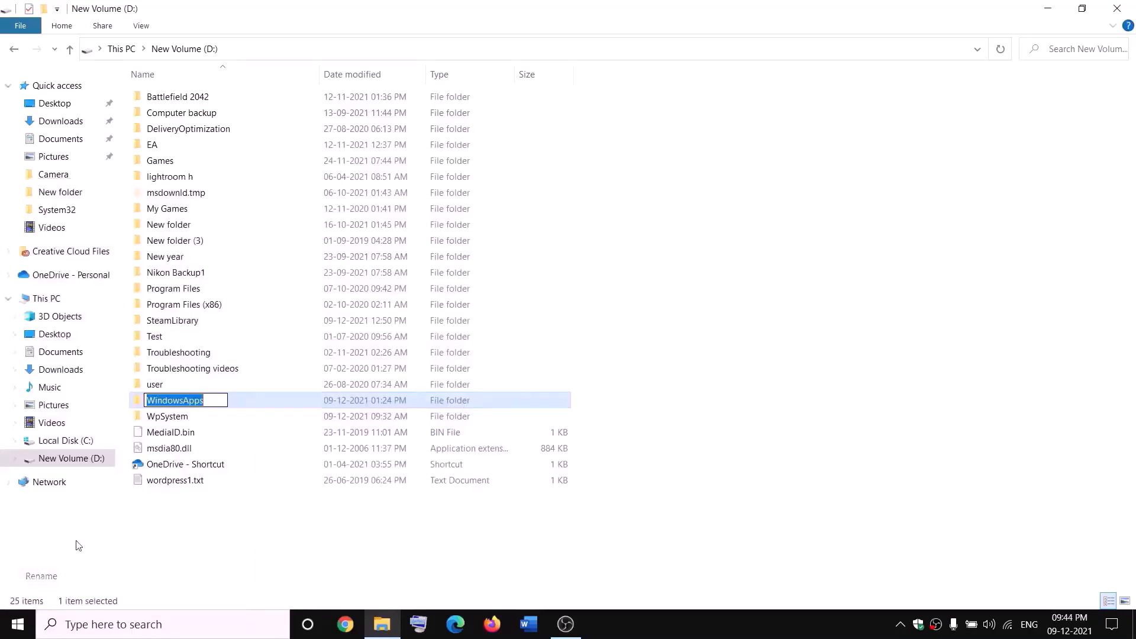
pyautogui.click(213, 397)
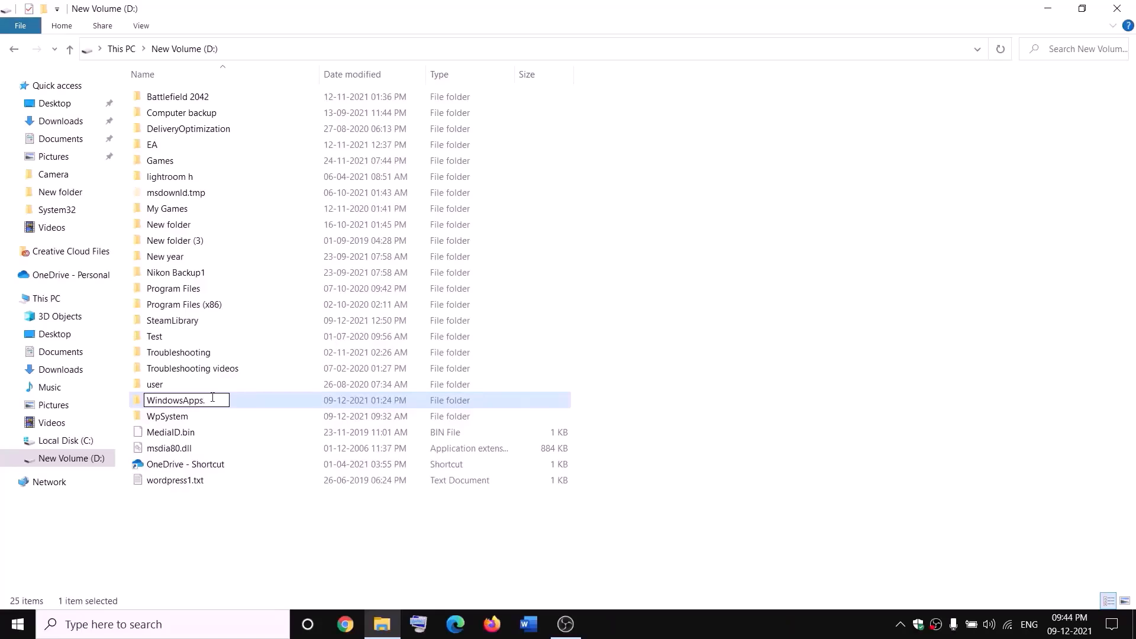
pyautogui.write('.old')
pyautogui.click(258, 516)
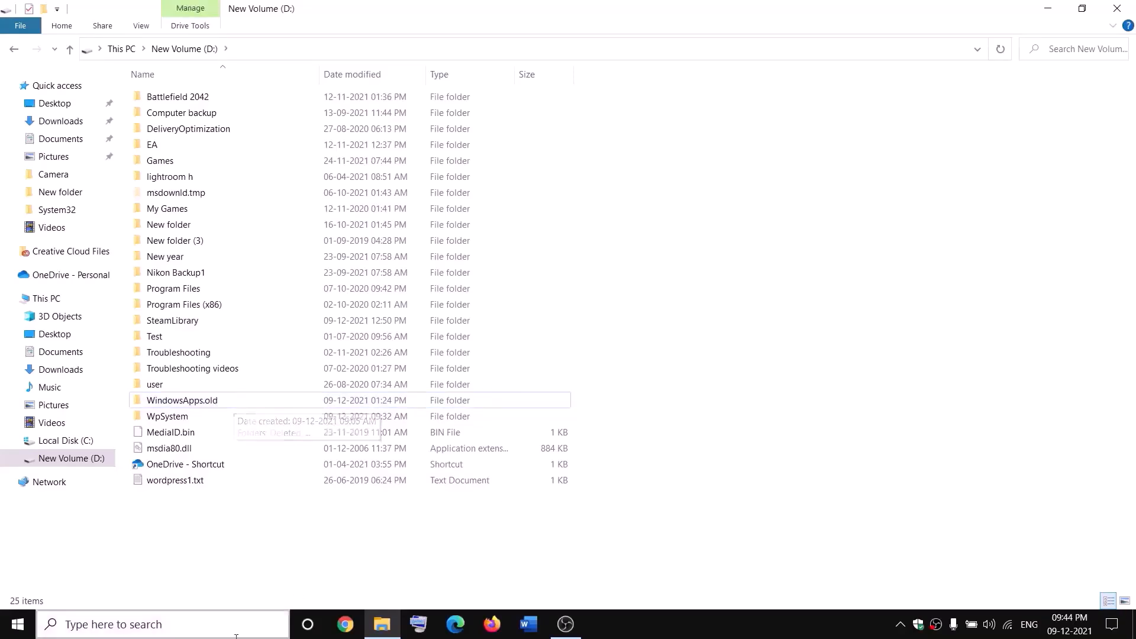
# - End the Gaming Services process in Task Manager, then close Task Manager
pyautogui.rightClick(18, 625)
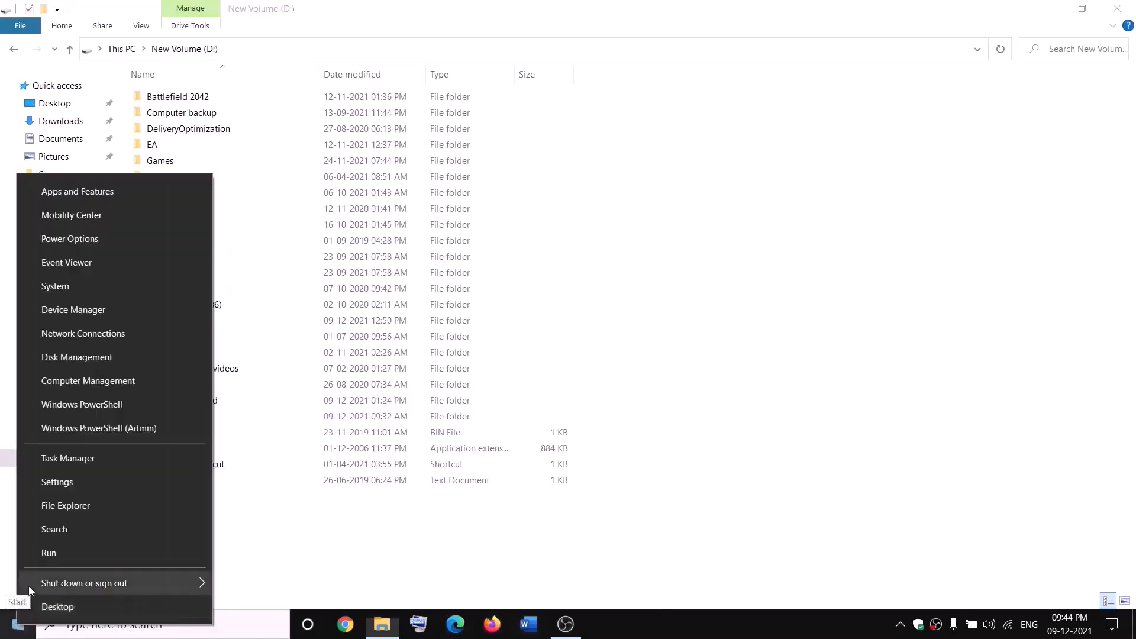
pyautogui.click(62, 465)
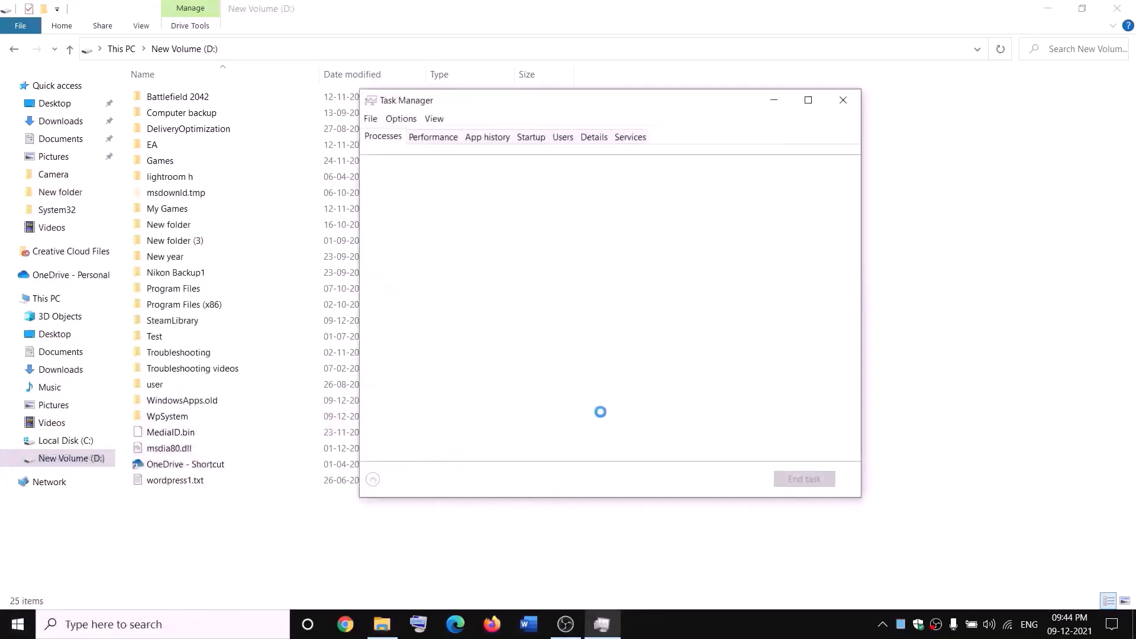
pyautogui.scroll(-2, 517, 335)
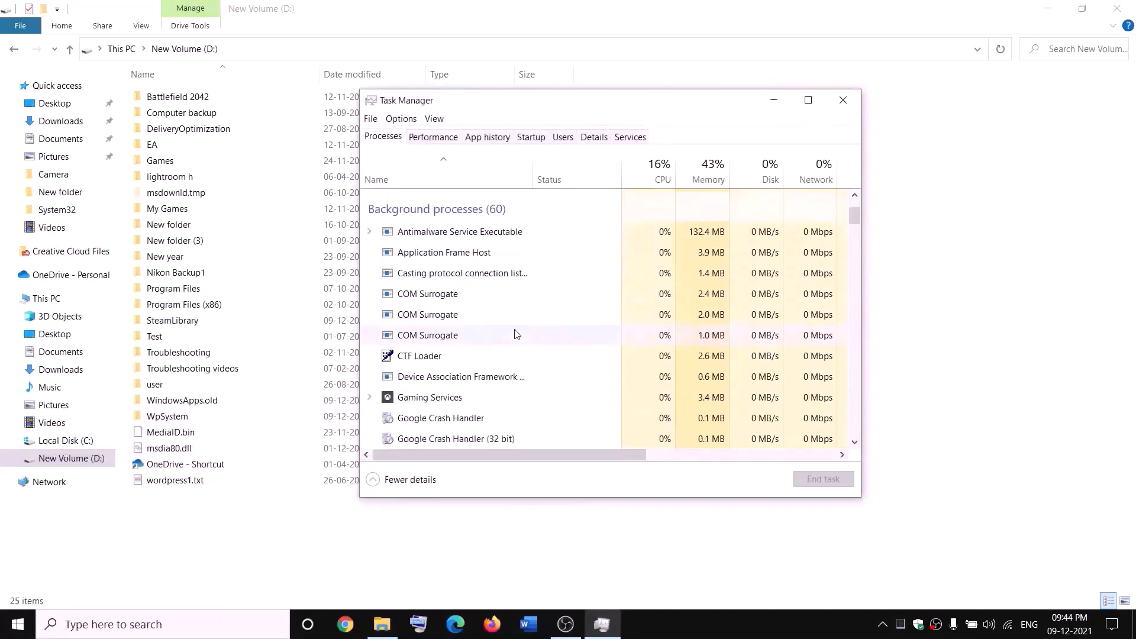
pyautogui.rightClick(412, 401)
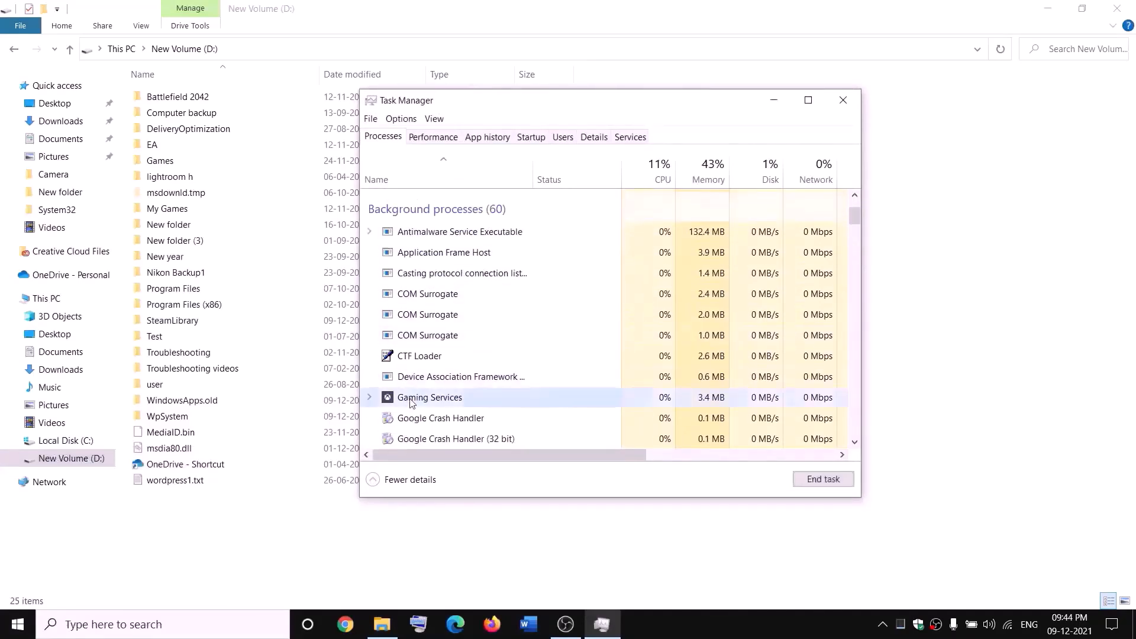
pyautogui.click(453, 437)
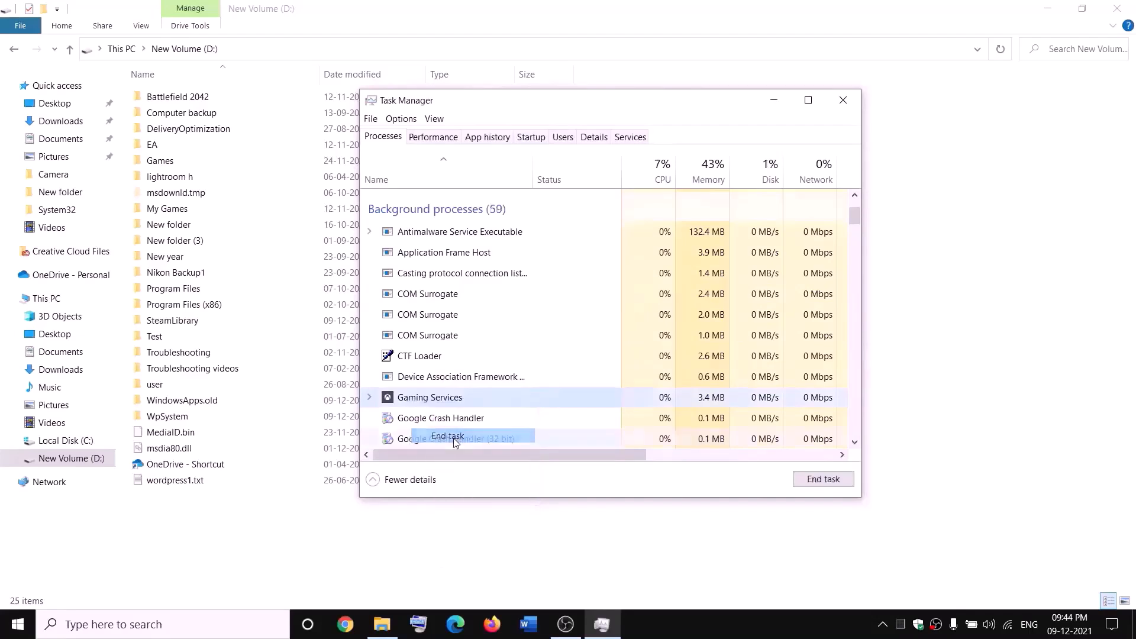
pyautogui.click(843, 100)
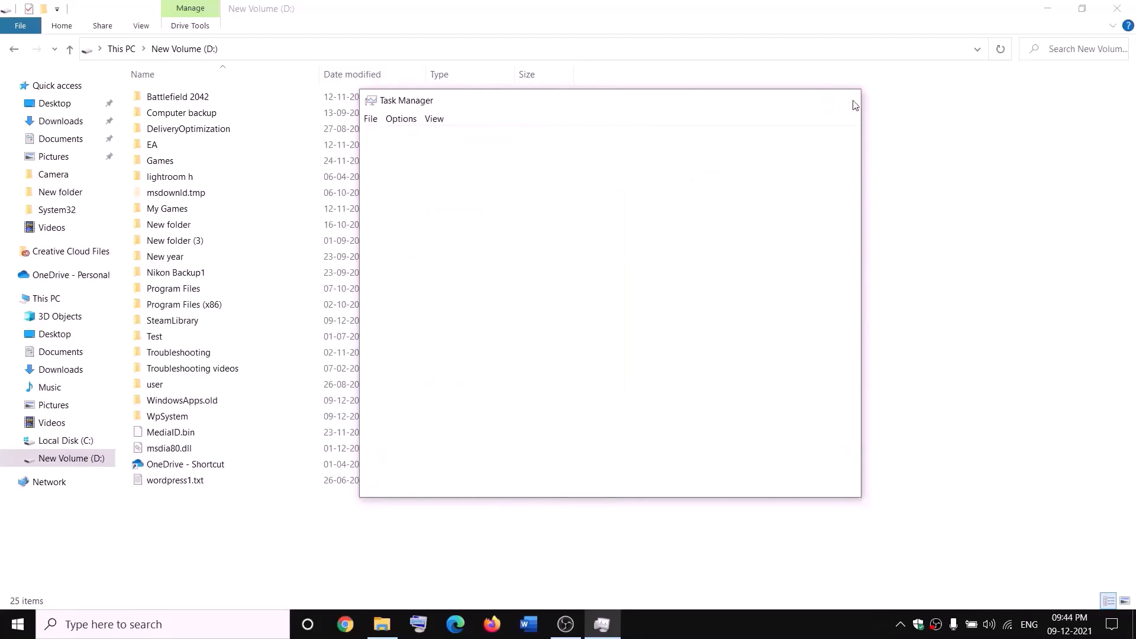
# - Open the Services app and select the Gaming Services entry
pyautogui.click(249, 626)
pyautogui.write('servi')
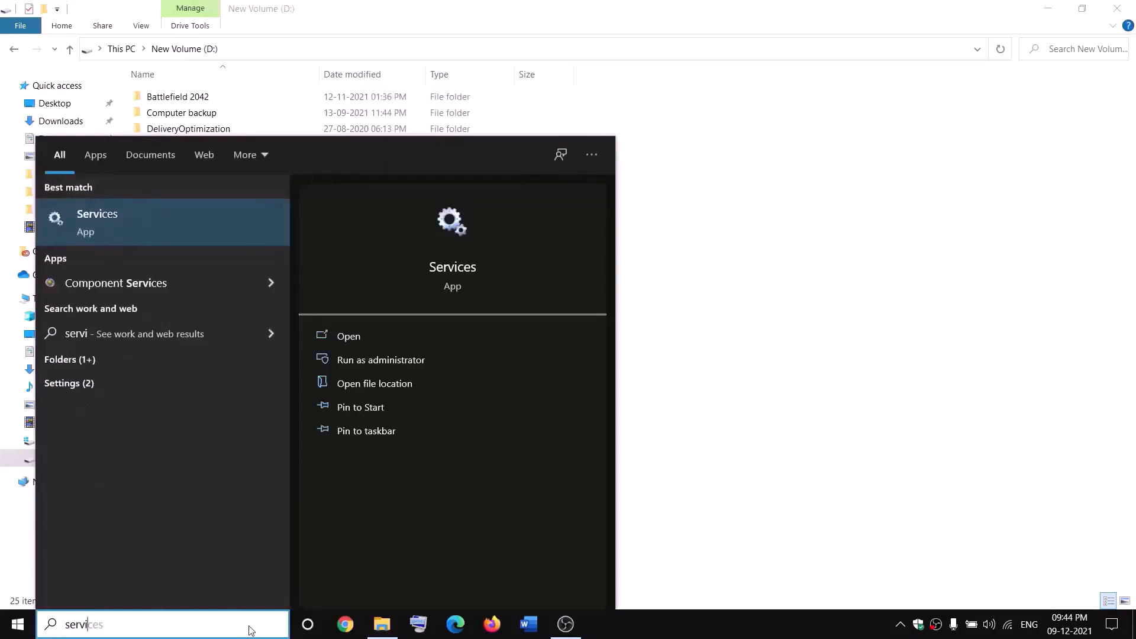
pyautogui.press('Return')
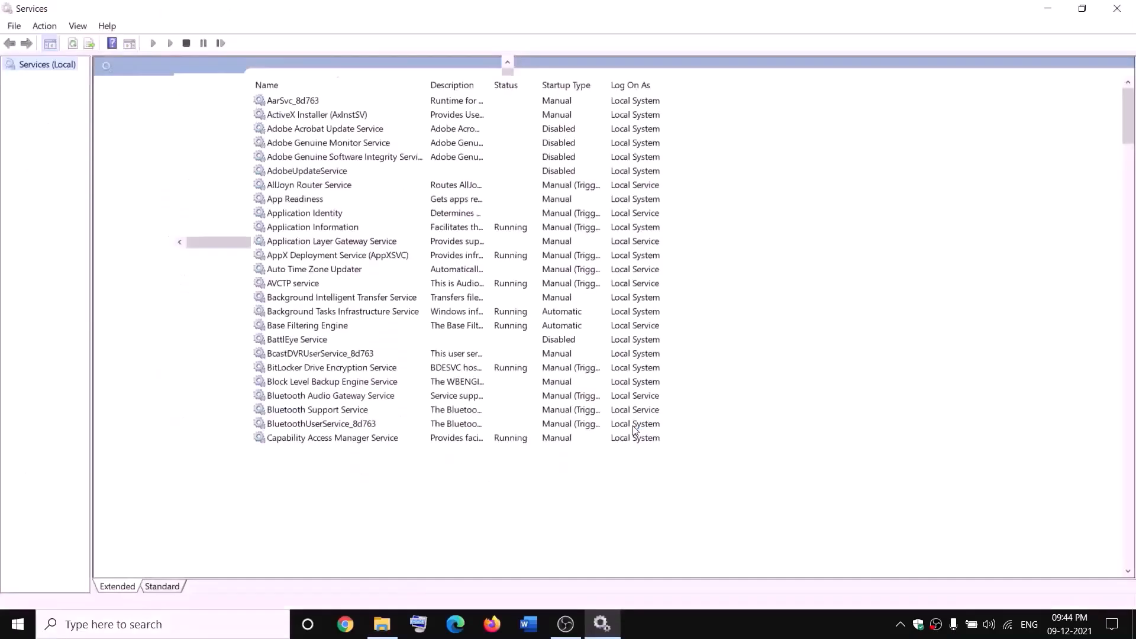
pyautogui.click(487, 318)
pyautogui.press('g')
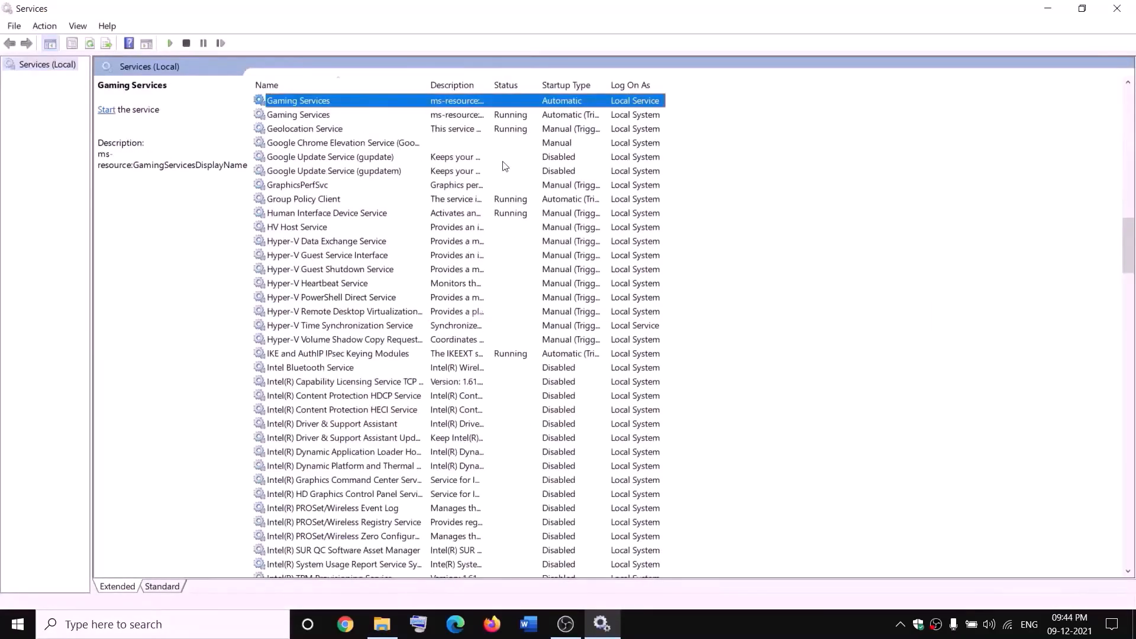
pyautogui.click(487, 156)
pyautogui.click(471, 104)
# - Stop both Gaming Services entries
pyautogui.rightClick(472, 104)
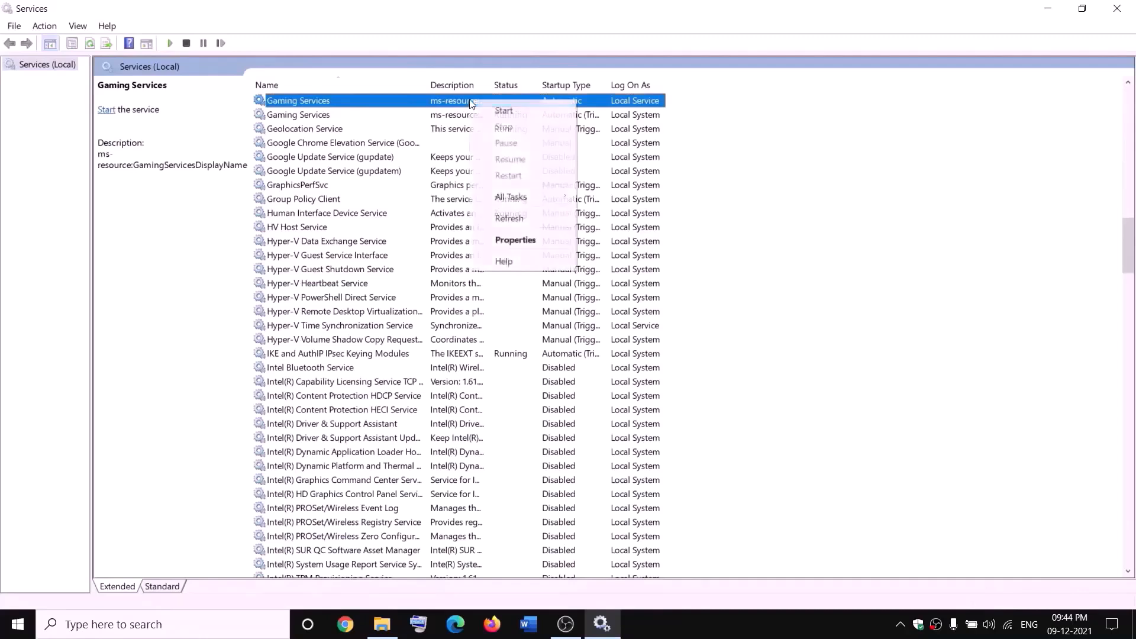
pyautogui.click(509, 116)
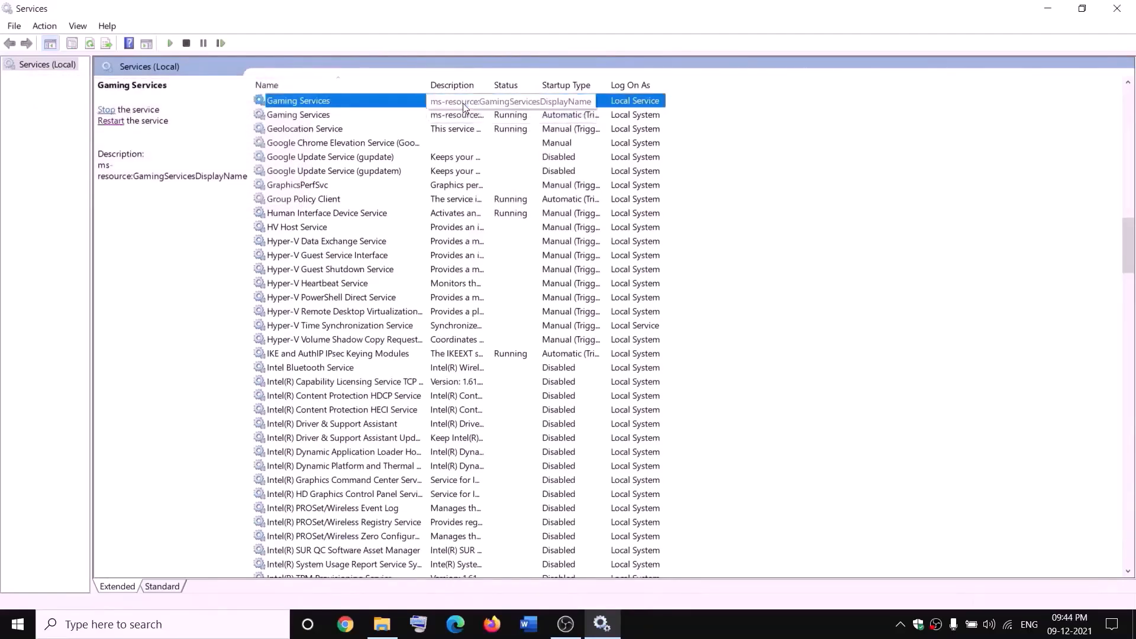
pyautogui.rightClick(464, 105)
pyautogui.click(498, 129)
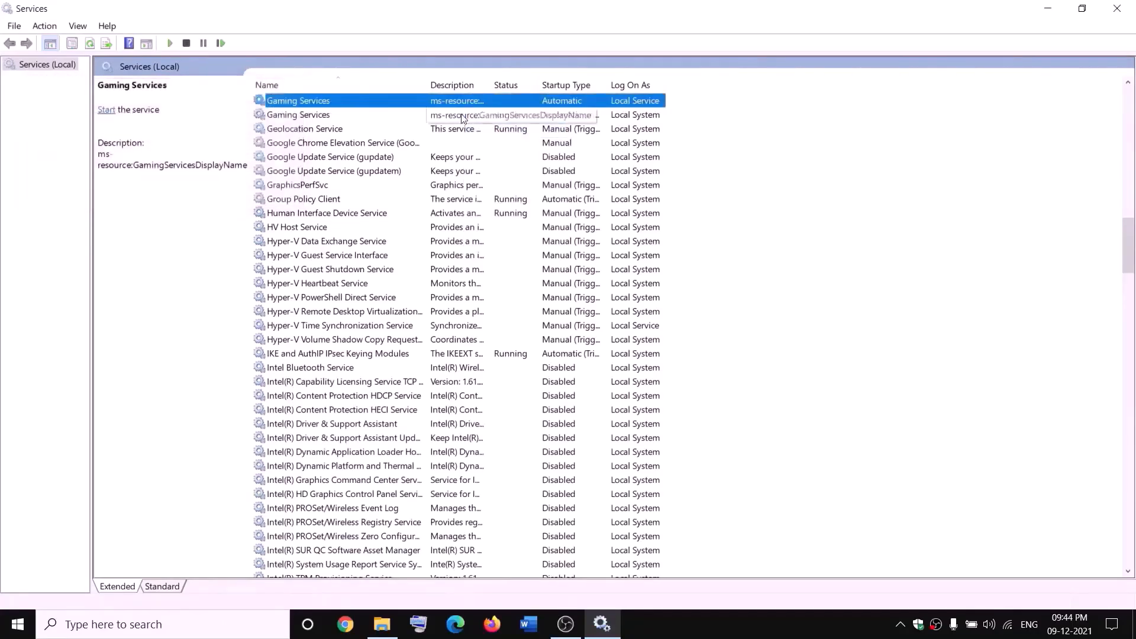
pyautogui.click(465, 115)
pyautogui.rightClick(464, 117)
pyautogui.click(514, 141)
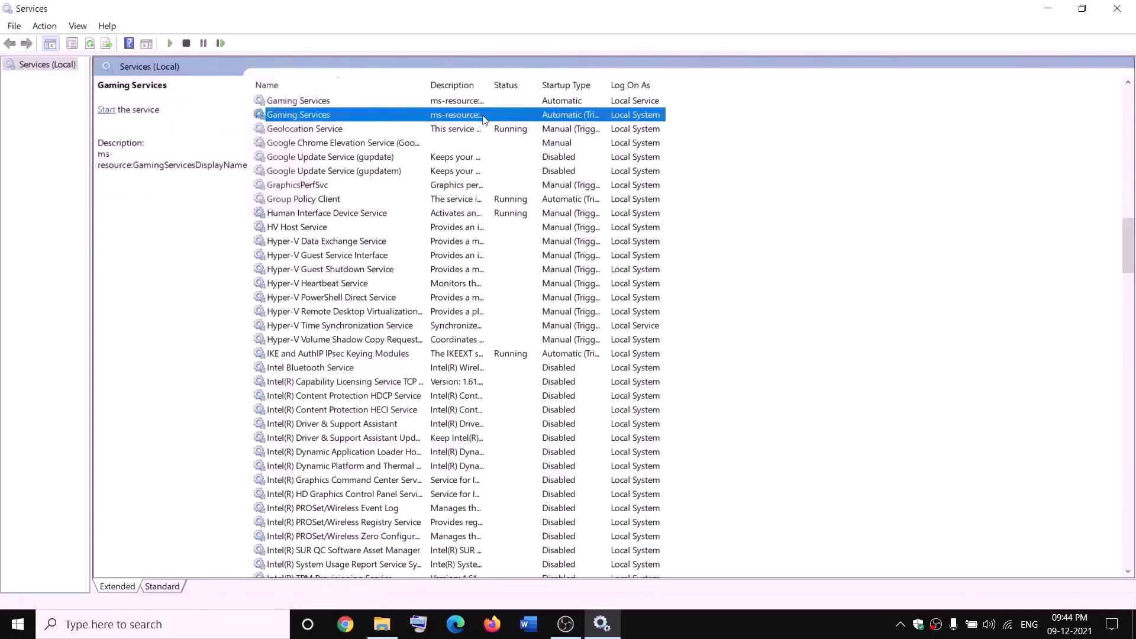
# - Start both Gaming Services entries again
pyautogui.click(383, 624)
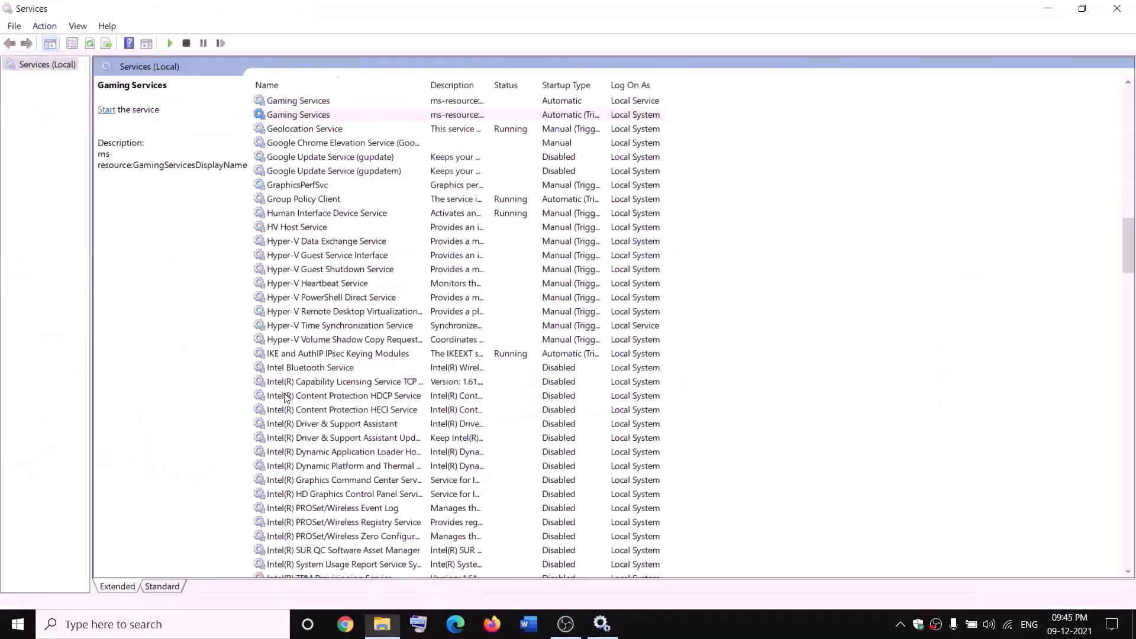
pyautogui.click(414, 115)
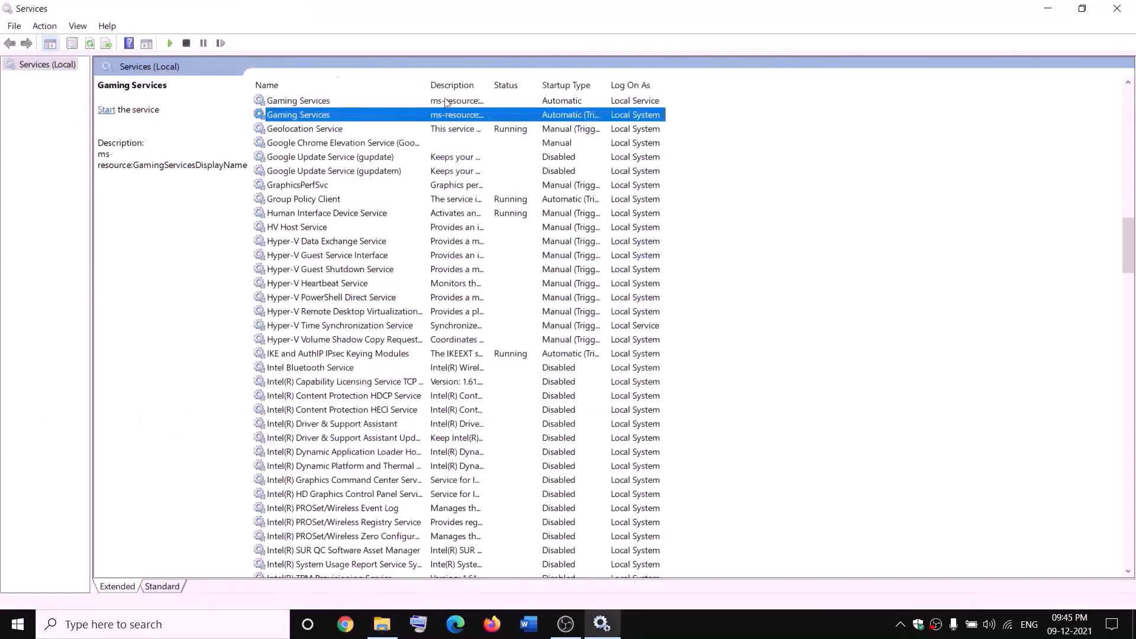
pyautogui.click(421, 104)
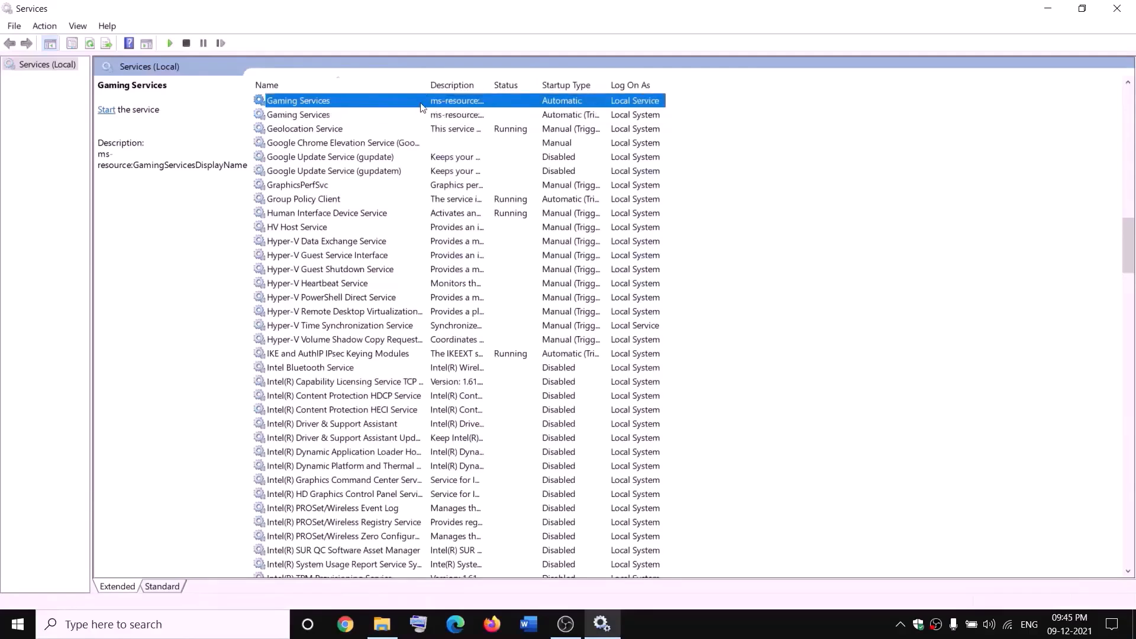
pyautogui.rightClick(421, 103)
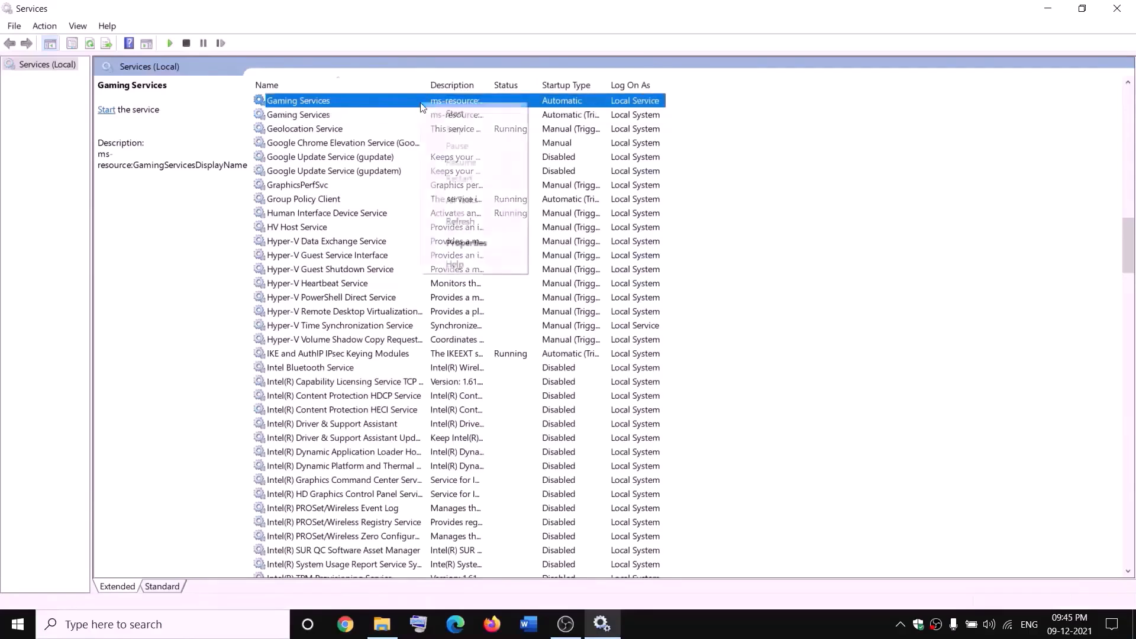
pyautogui.click(451, 114)
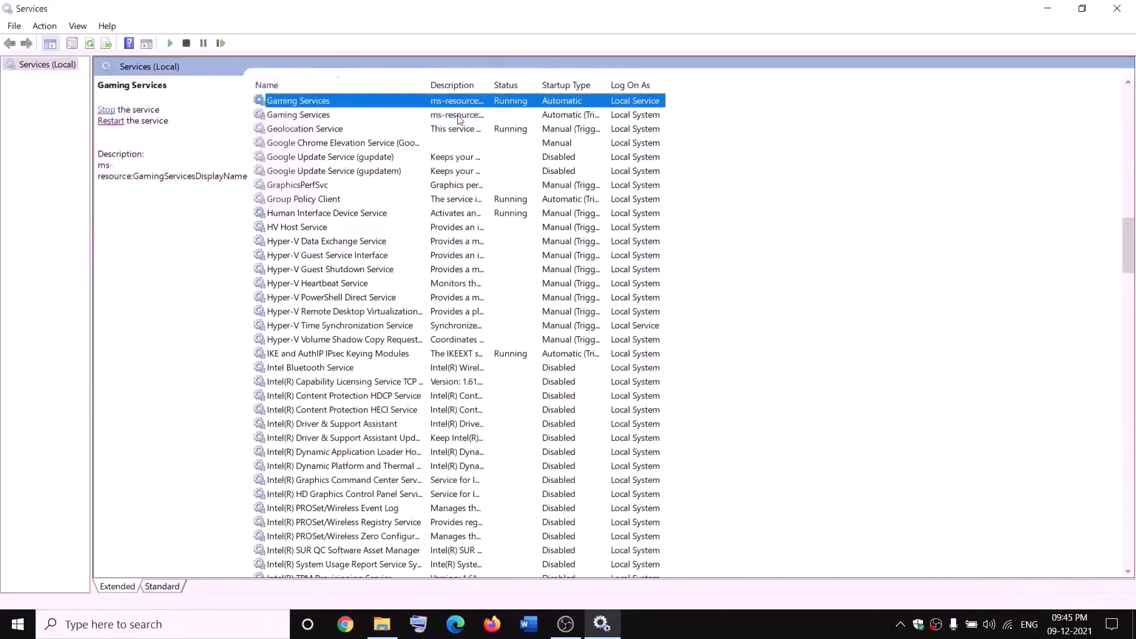
pyautogui.click(458, 116)
pyautogui.rightClick(460, 117)
pyautogui.click(486, 127)
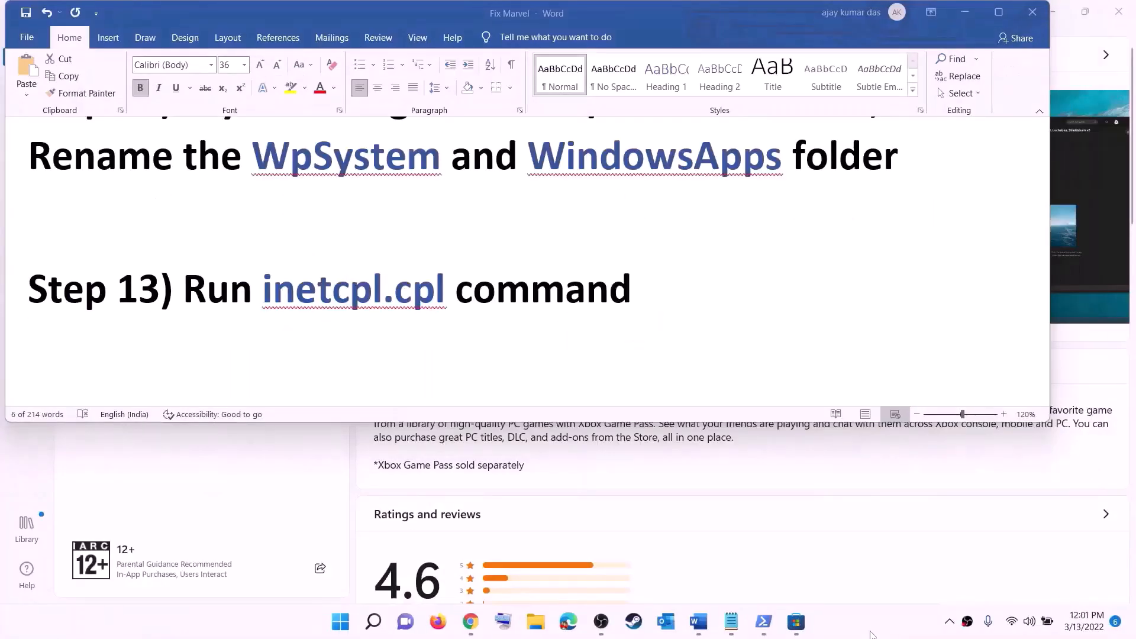
# - Copy 'inetcpl.cpl' from the Word guide and run it from Windows search
pyautogui.click(295, 295)
pyautogui.moveTo(278, 292); pyautogui.dragTo(453, 293)
pyautogui.hotkey('ctrl', 'c')
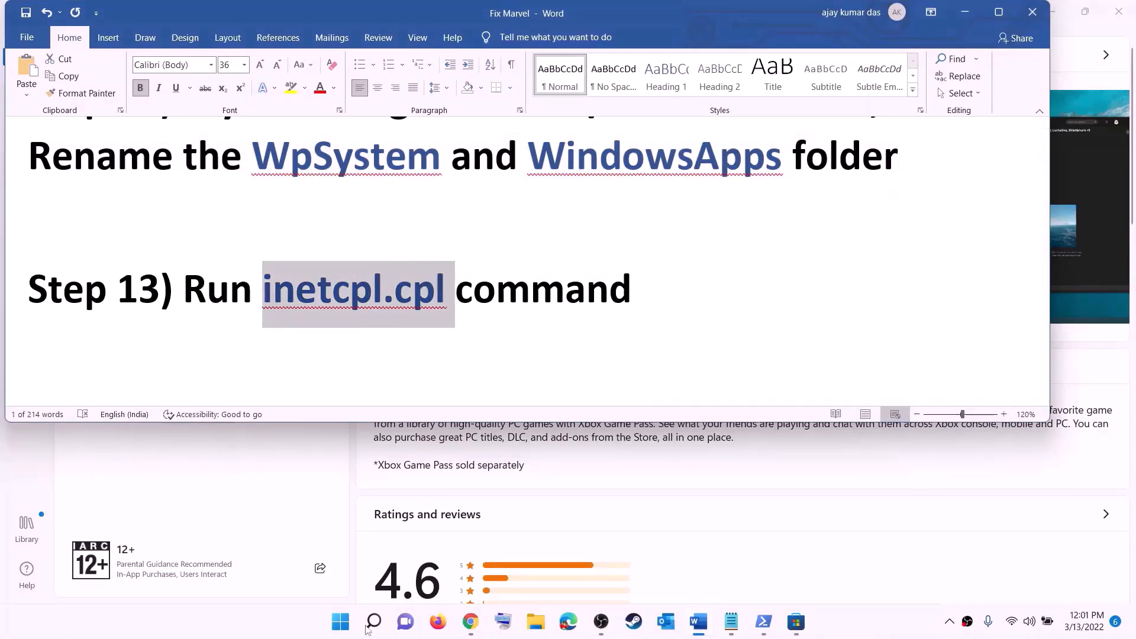
pyautogui.press('super')
pyautogui.hotkey('ctrl', 'v')
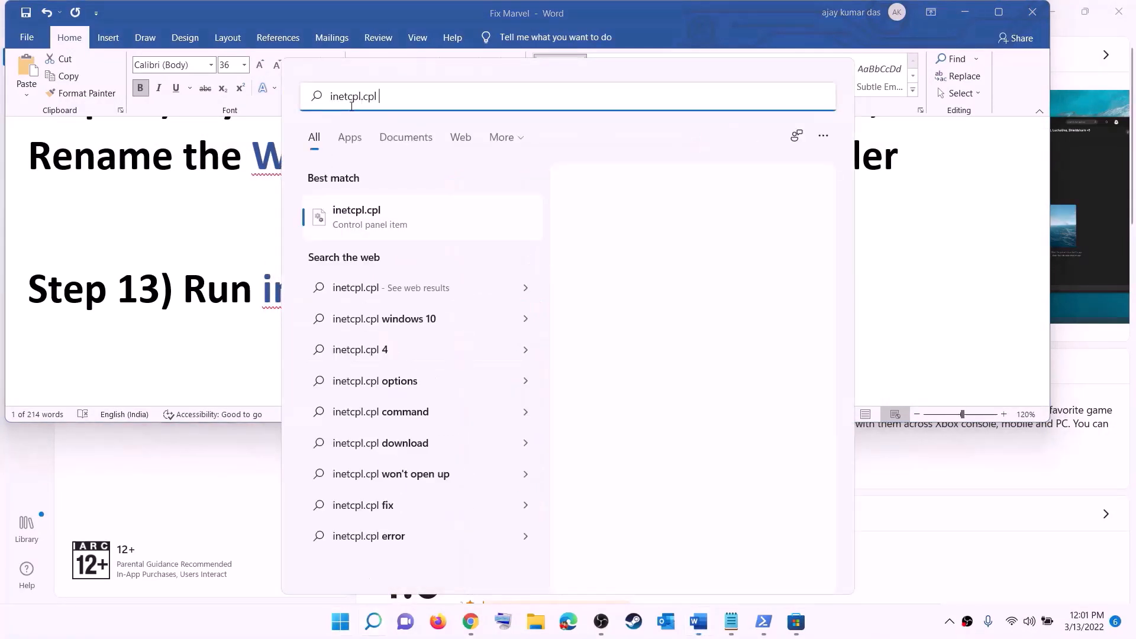
pyautogui.click(364, 225)
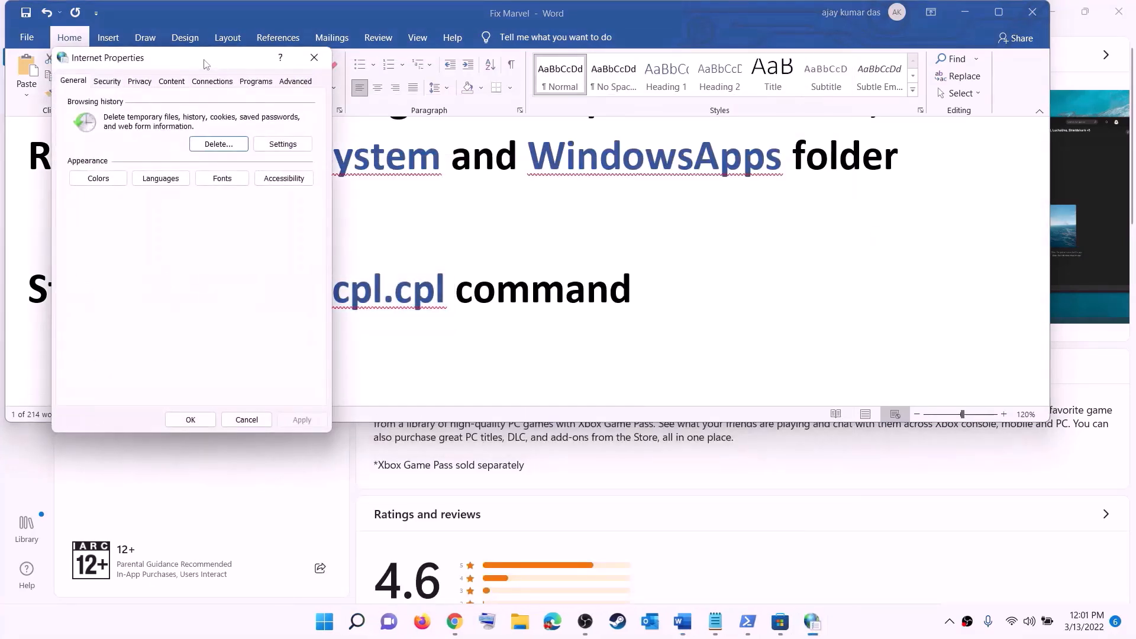
# - Review Internet Properties' Advanced settings down to the TLS options and close with OK
pyautogui.moveTo(206, 64); pyautogui.dragTo(729, 115)
pyautogui.click(822, 134)
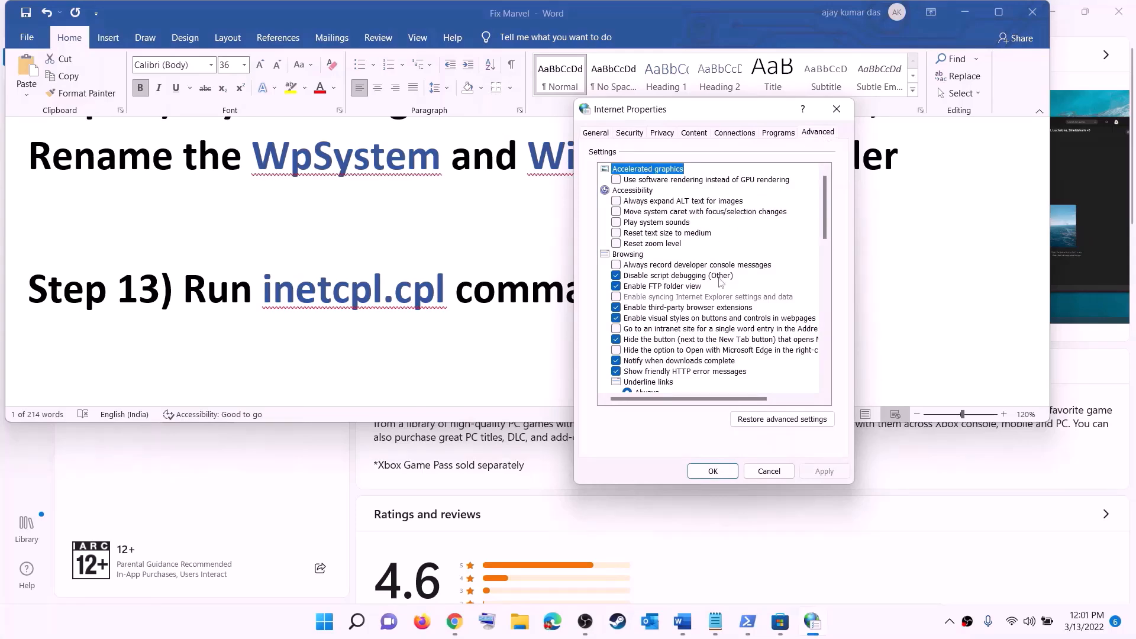
pyautogui.scroll(-15, 720, 282)
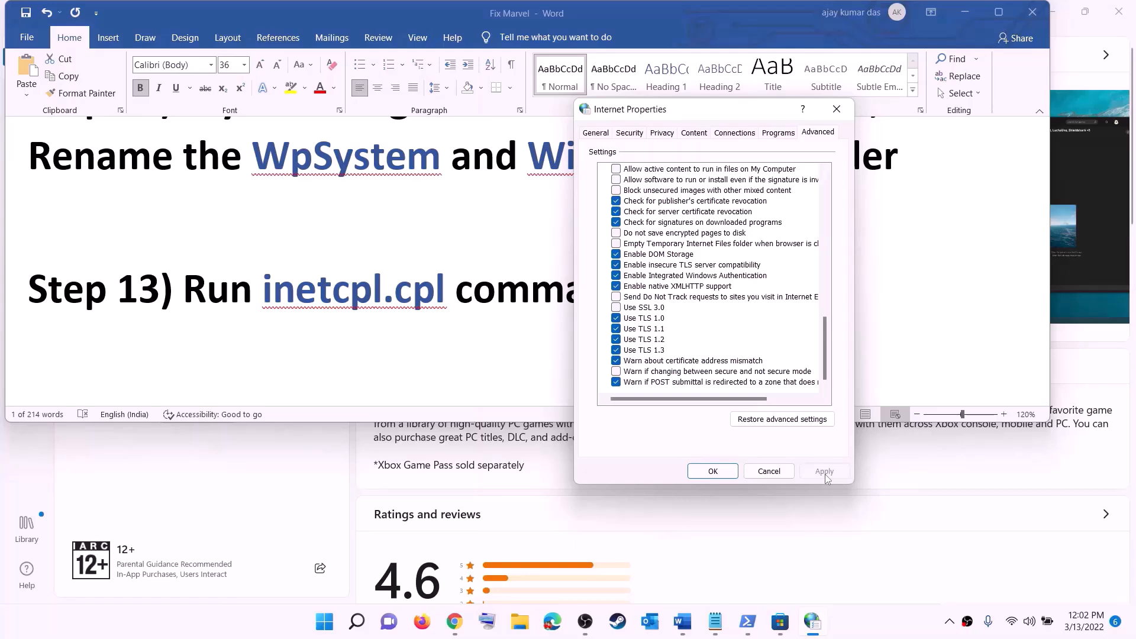
pyautogui.click(713, 471)
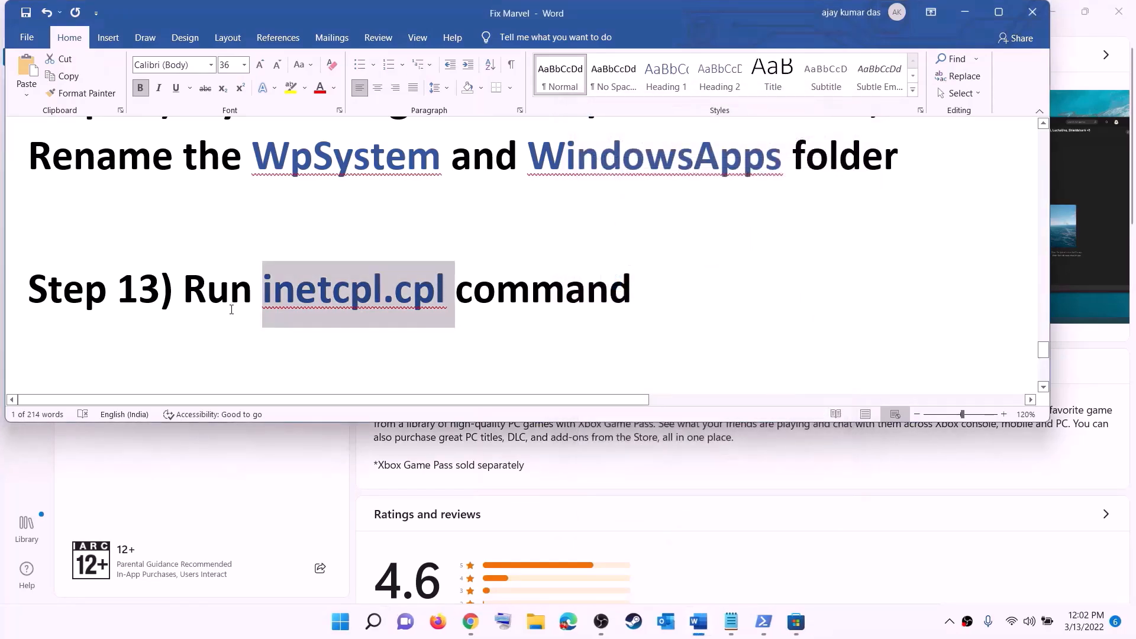
pyautogui.scroll(-5, 242, 302)
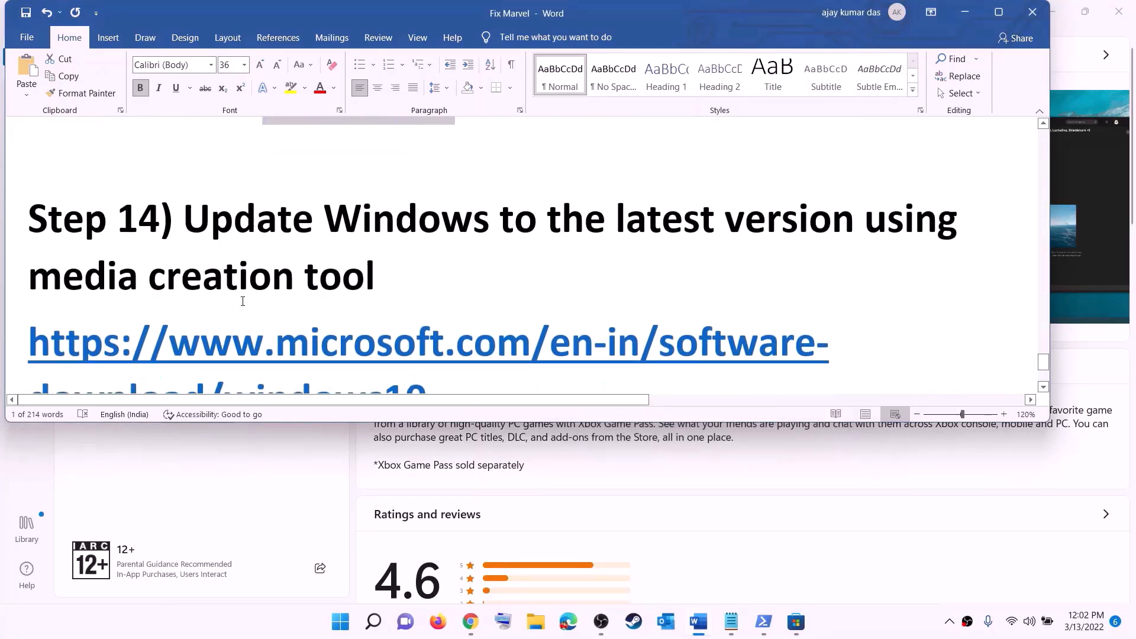
# - Read Step 14 in the guide and find the Windows 10 download page
pyautogui.moveTo(196, 214); pyautogui.dragTo(444, 253)
pyautogui.scroll(-2, 459, 257)
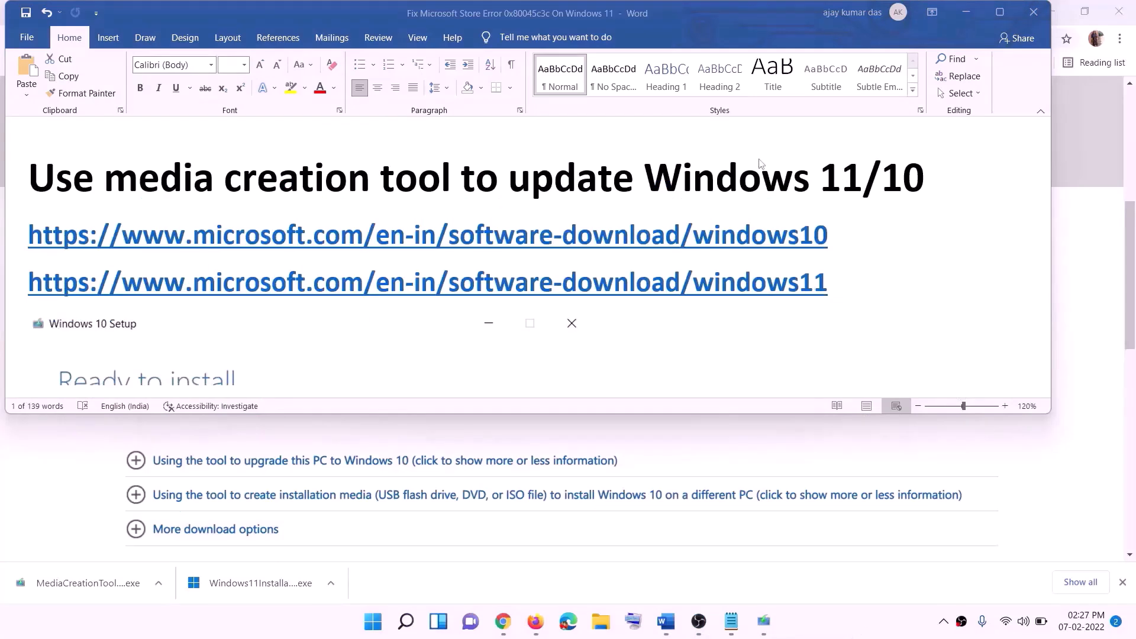
pyautogui.click(839, 238)
pyautogui.tripleClick(843, 240)
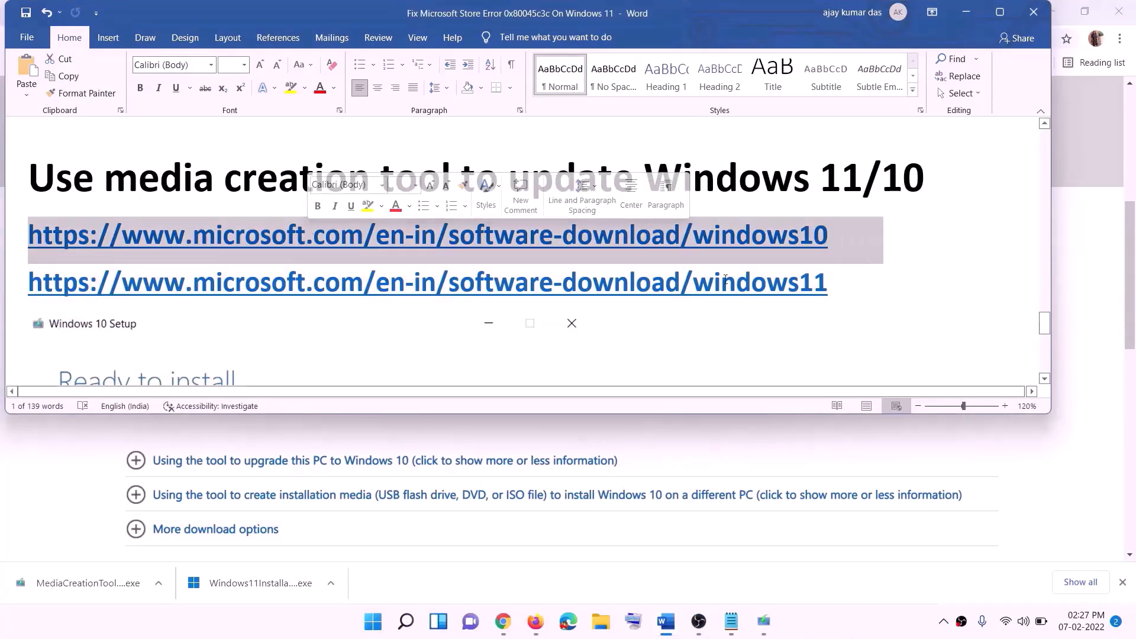
pyautogui.tripleClick(845, 283)
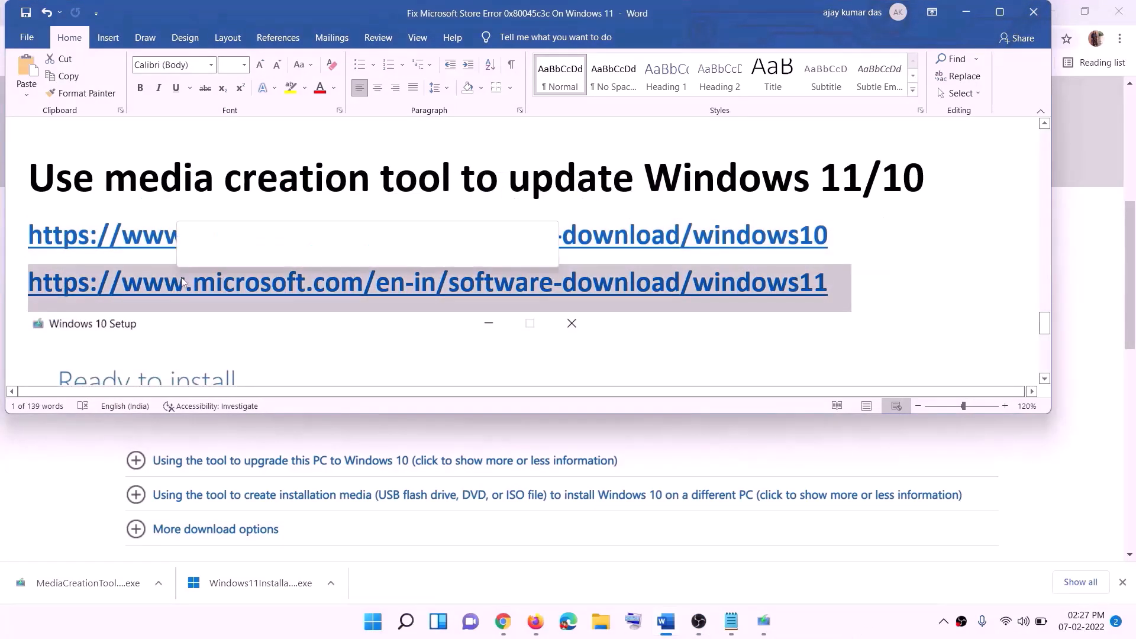
pyautogui.click(966, 12)
pyautogui.scroll(5, 483, 304)
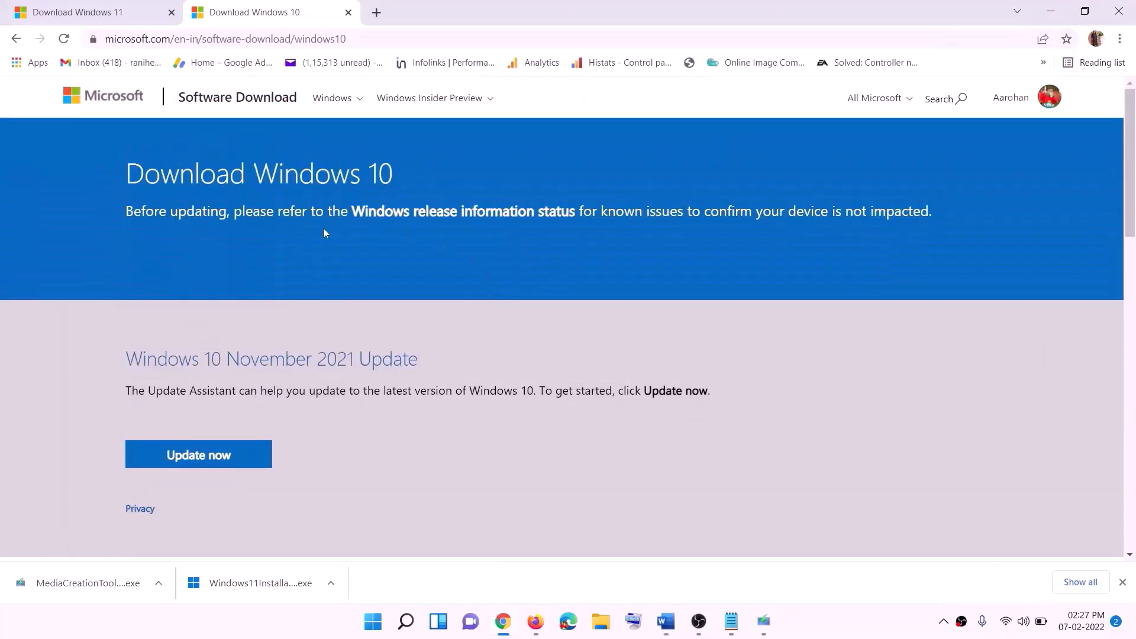
pyautogui.scroll(-5, 431, 221)
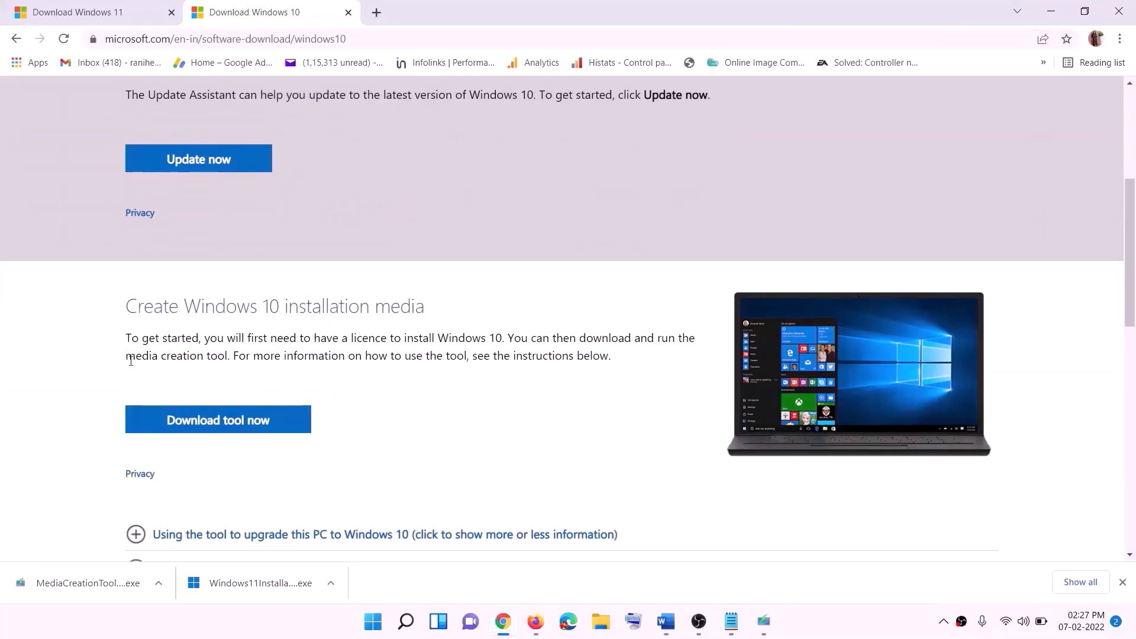
pyautogui.moveTo(132, 356); pyautogui.dragTo(254, 357)
pyautogui.scroll(-2, 381, 325)
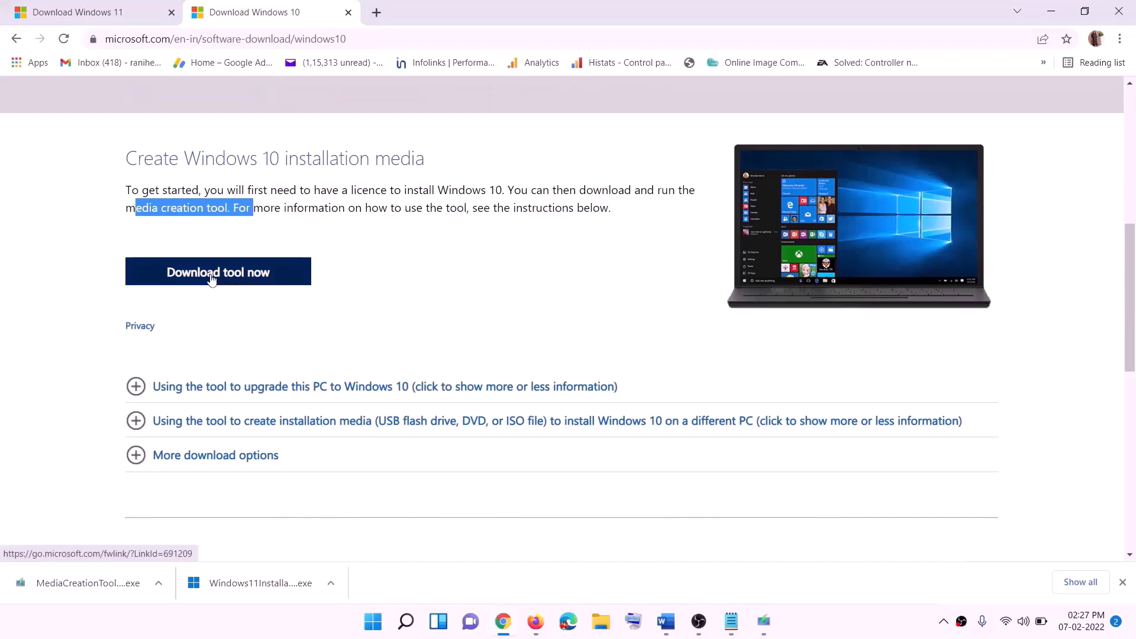
# - Download and run the Windows 10 Media Creation Tool, accept the license, and upgrade this PC
pyautogui.click(212, 278)
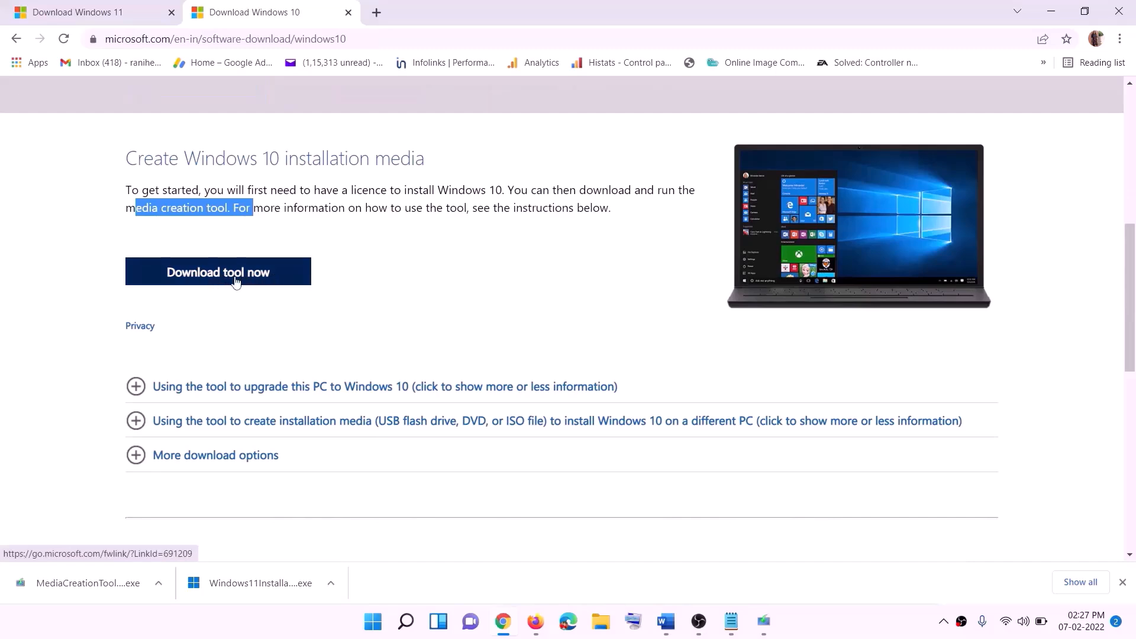
pyautogui.click(66, 589)
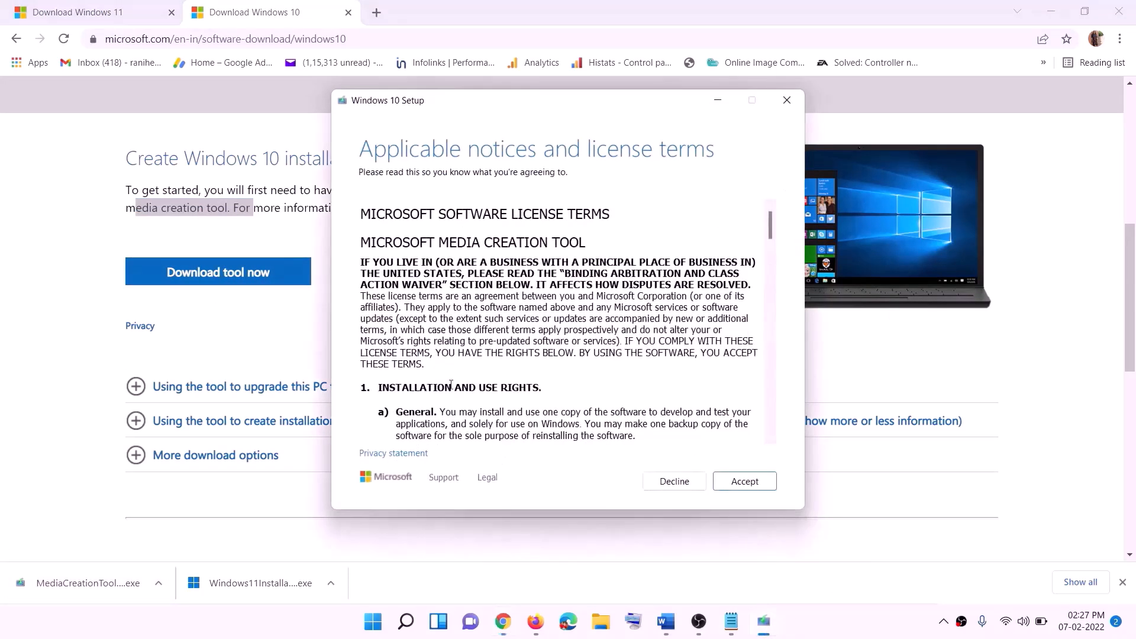
pyautogui.click(740, 483)
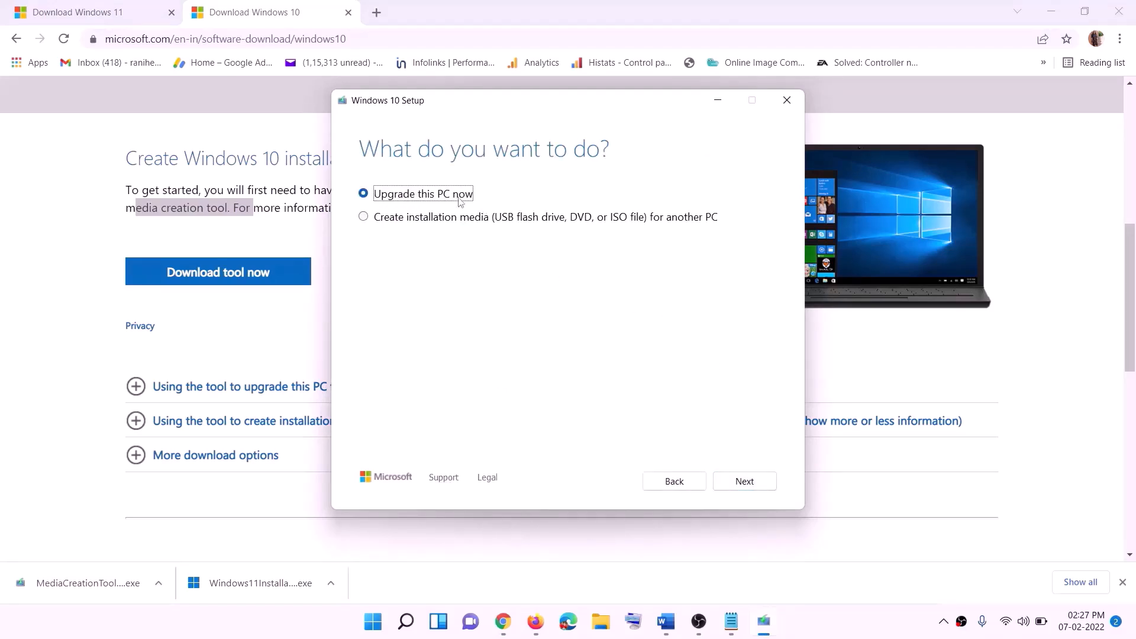
pyautogui.click(744, 481)
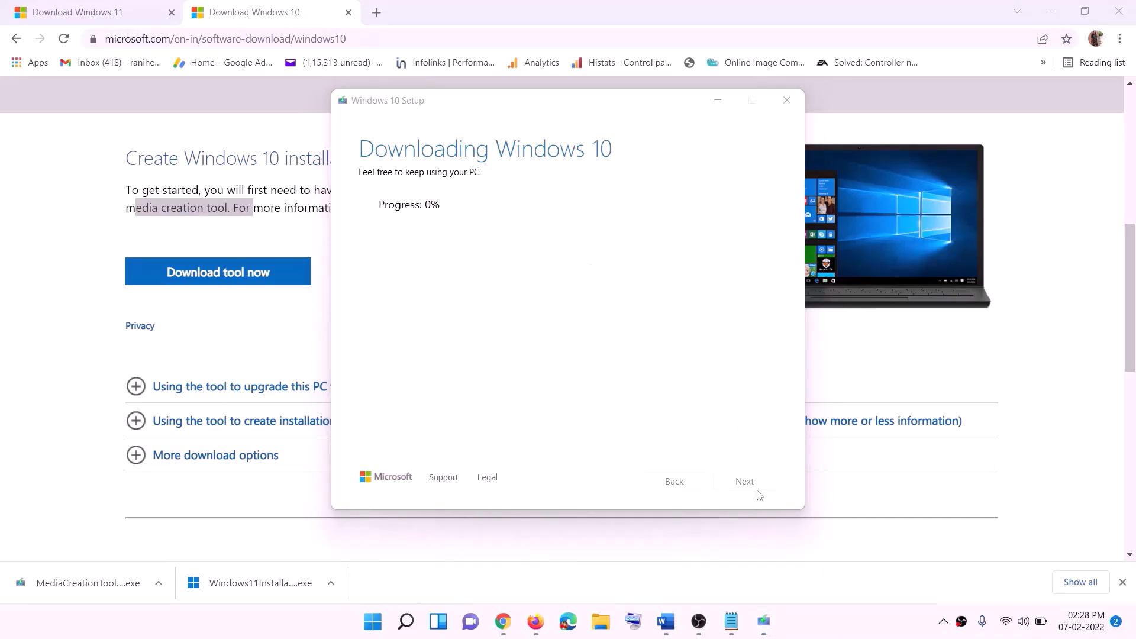
# - Check the tutorial document, then return to the Download Windows 11 page
pyautogui.click(666, 622)
pyautogui.scroll(-1, 125, 288)
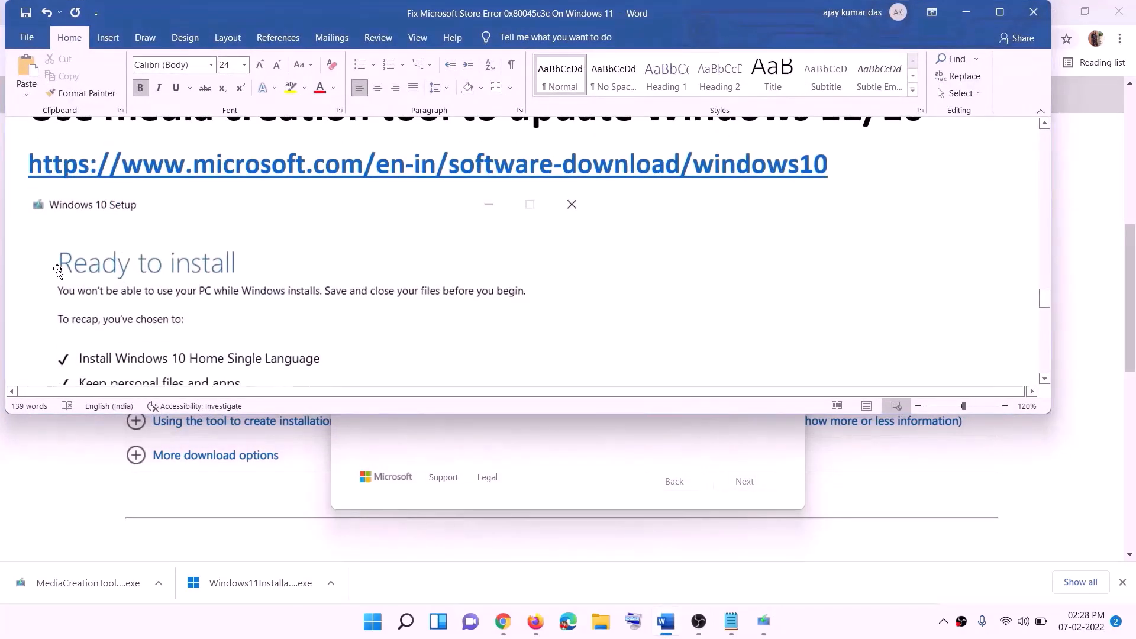
pyautogui.click(1002, 13)
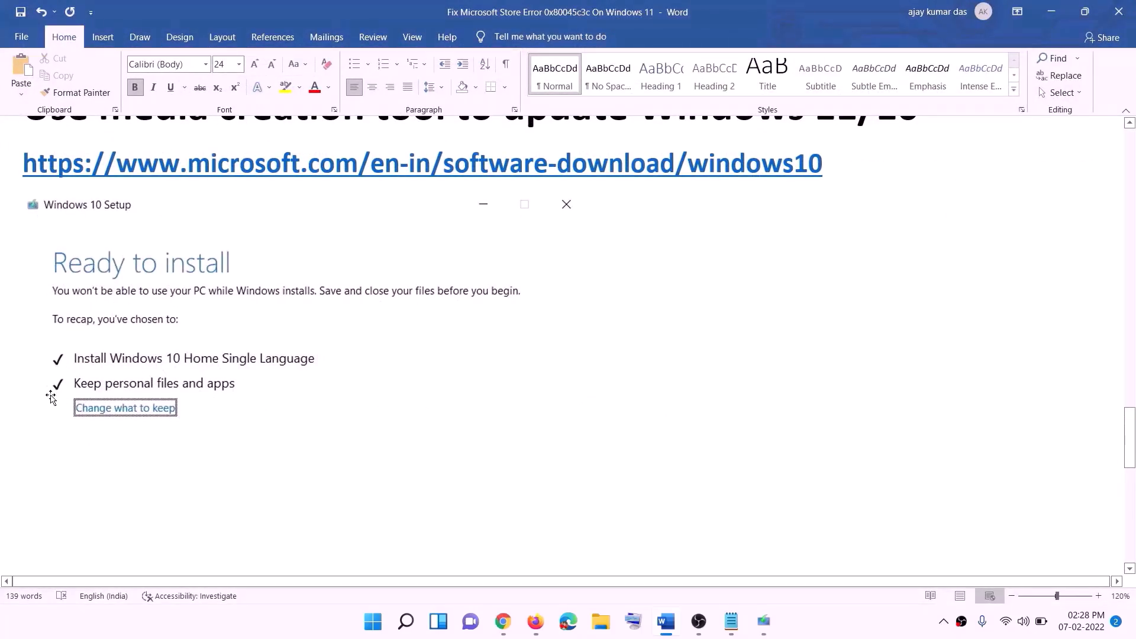
pyautogui.scroll(-3, 584, 411)
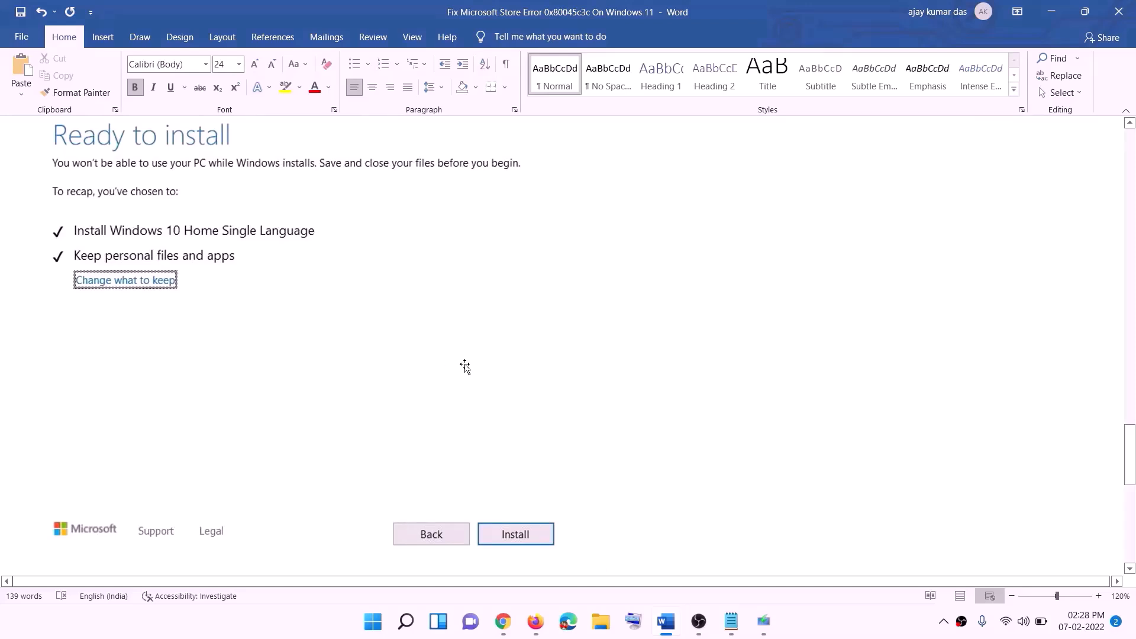
pyautogui.scroll(1, 465, 367)
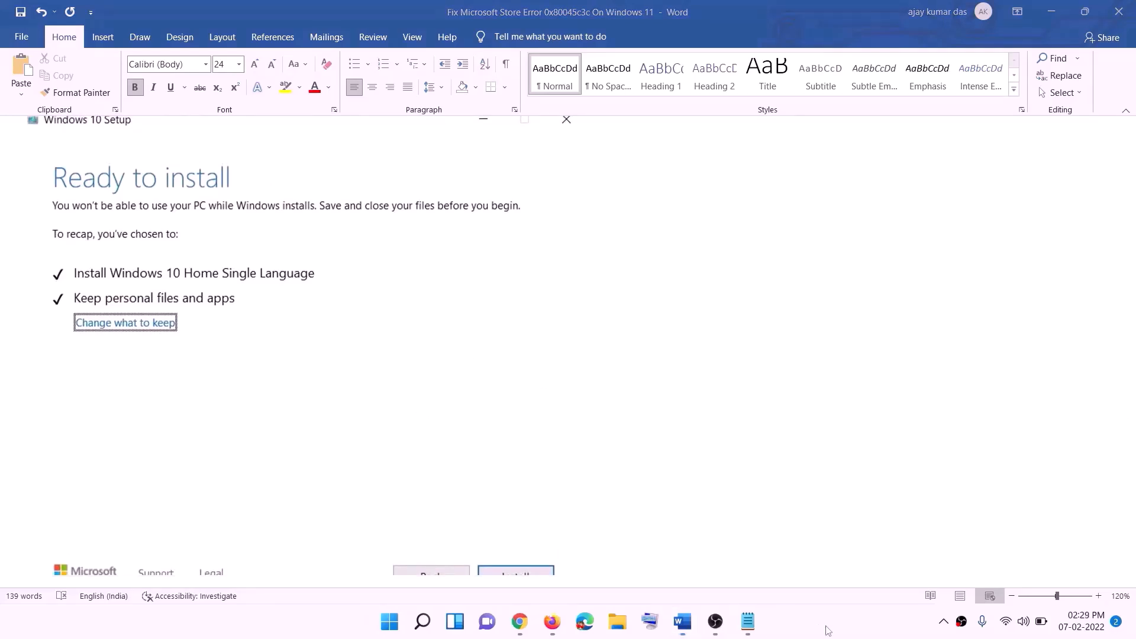
pyautogui.click(522, 625)
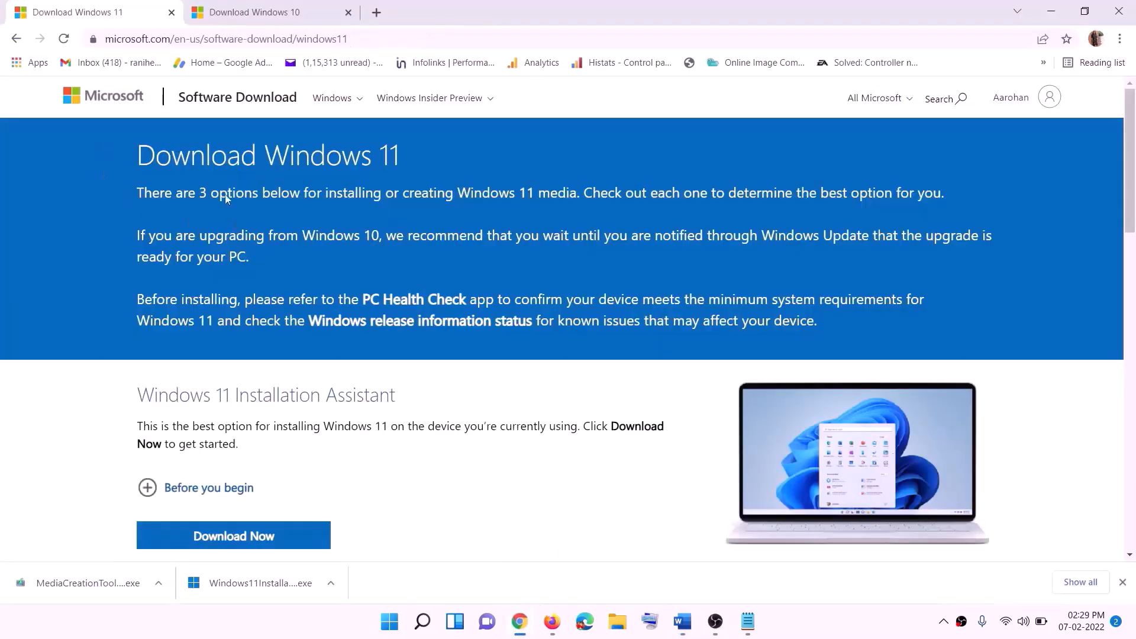
# - Download and run the Windows 11 Media Creation Tool and accept its license terms
pyautogui.scroll(-5, 367, 389)
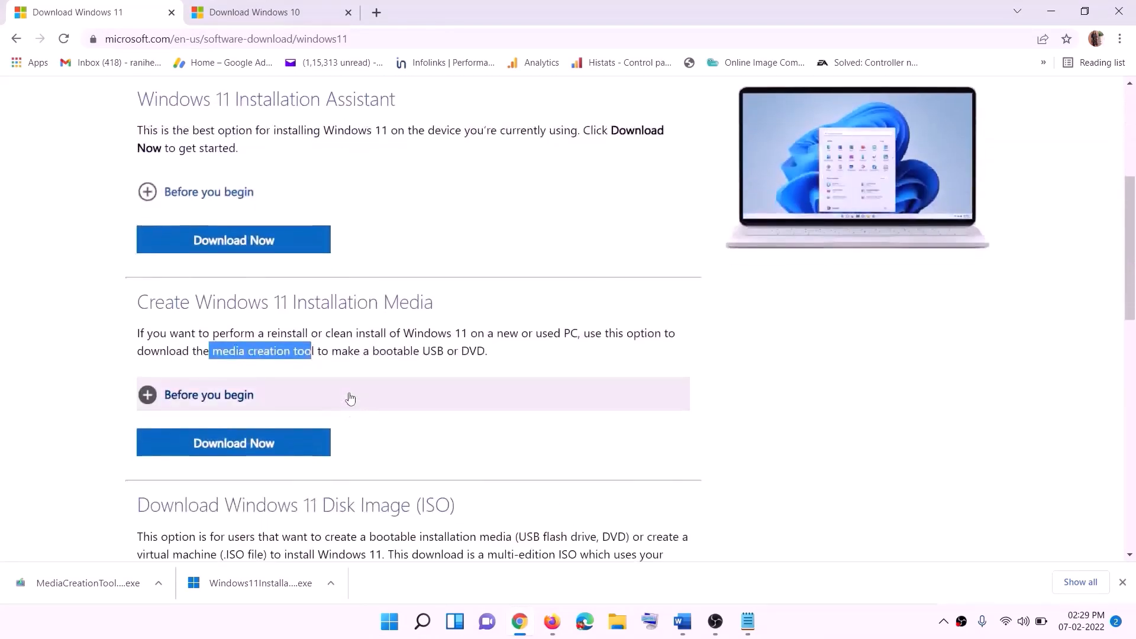
pyautogui.click(217, 352)
pyautogui.moveTo(217, 352); pyautogui.dragTo(328, 352)
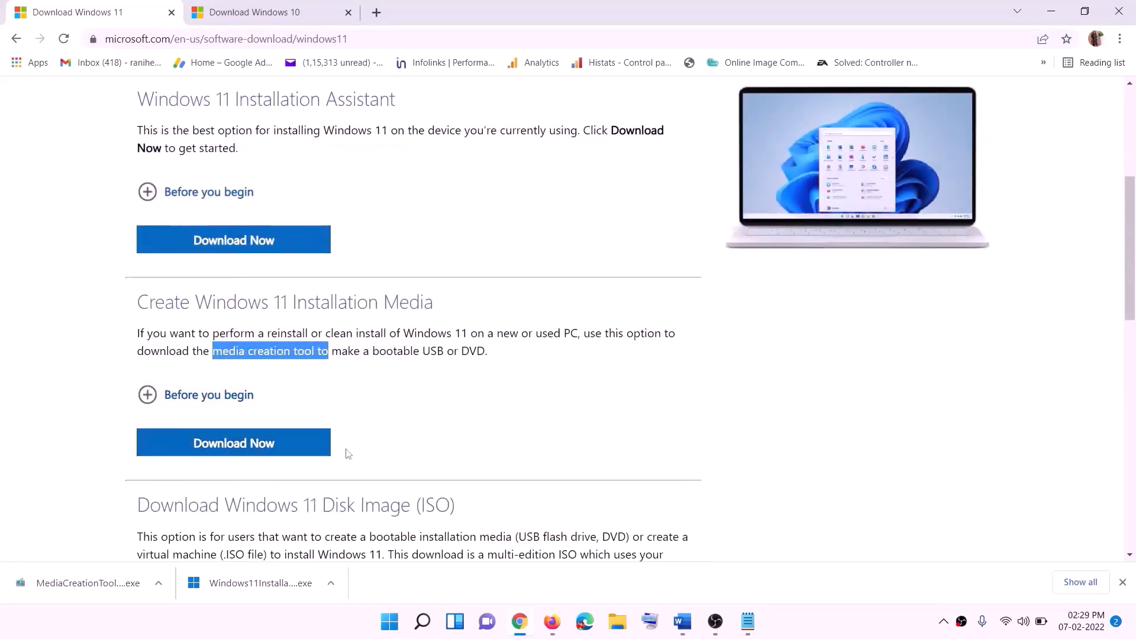
pyautogui.click(227, 448)
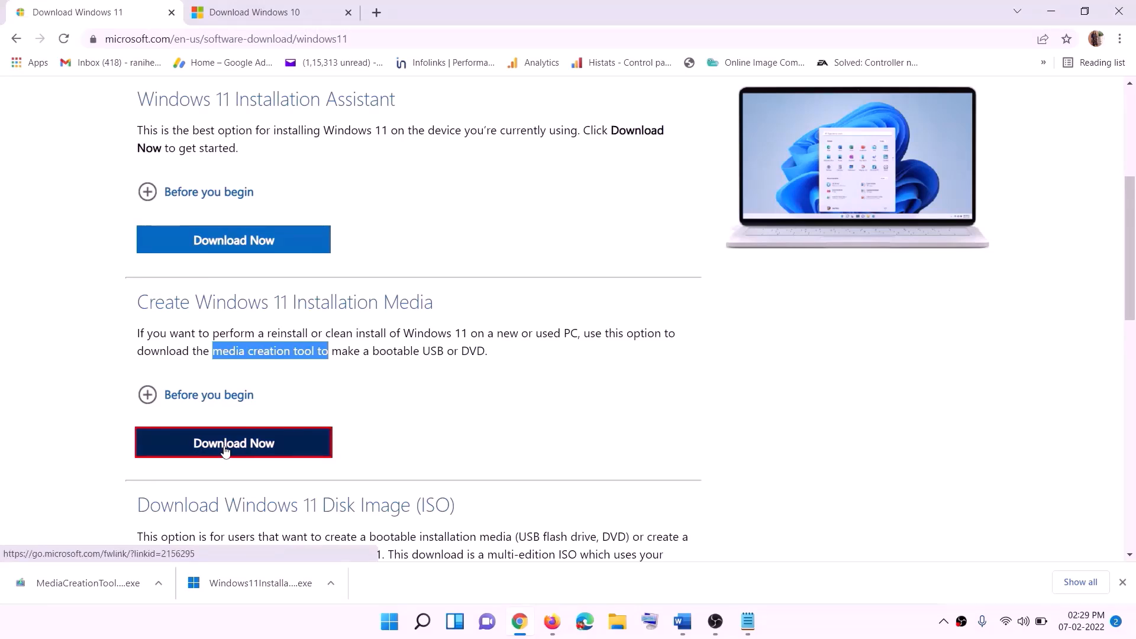
pyautogui.click(79, 586)
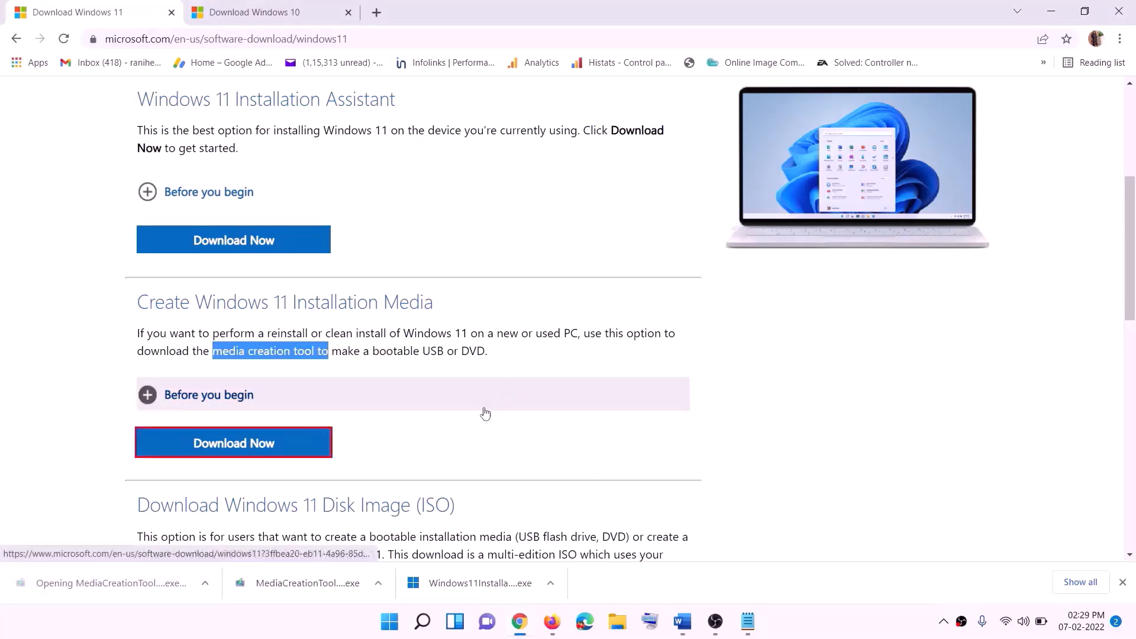
pyautogui.click(493, 431)
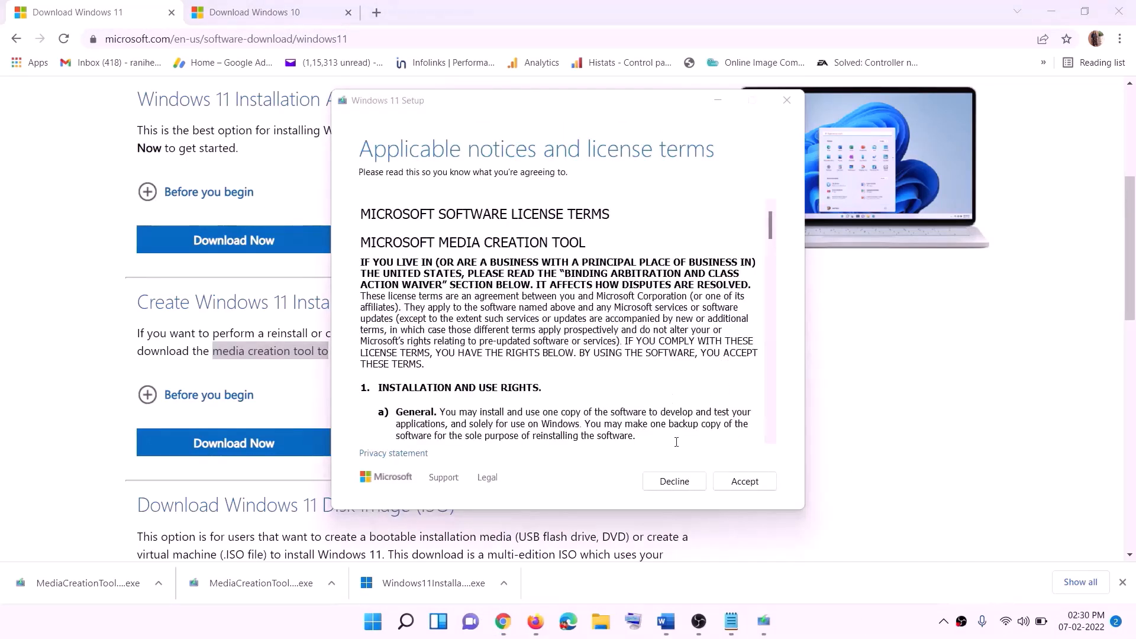
pyautogui.click(741, 481)
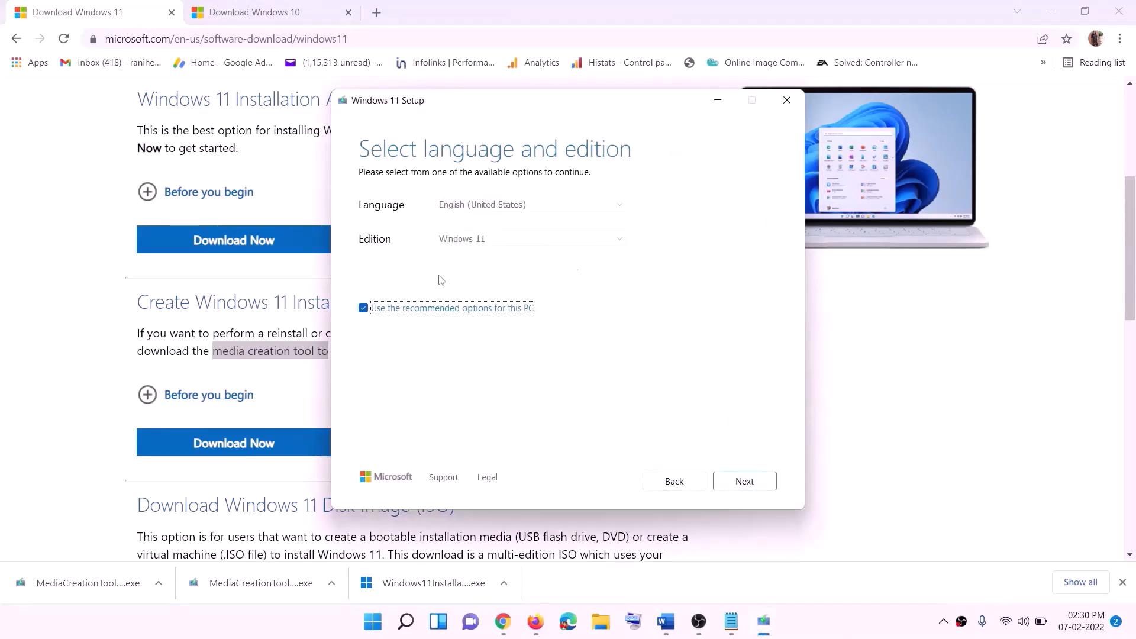
# - Create an ISO file named Windows on the Desktop, then show the desktop
pyautogui.click(736, 480)
pyautogui.click(382, 256)
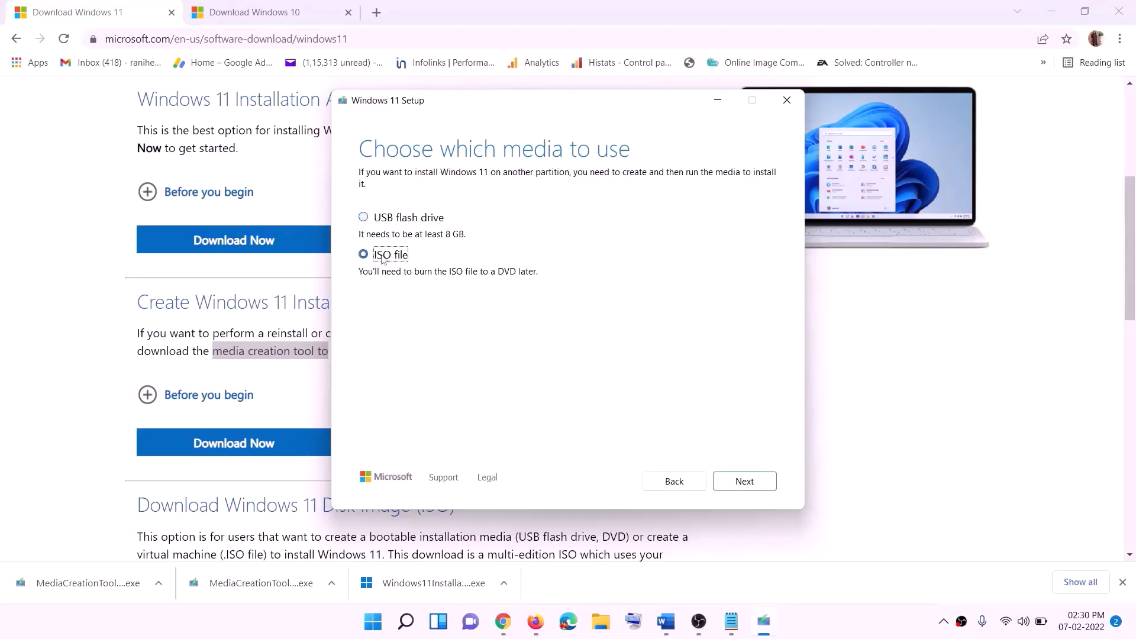
pyautogui.click(746, 482)
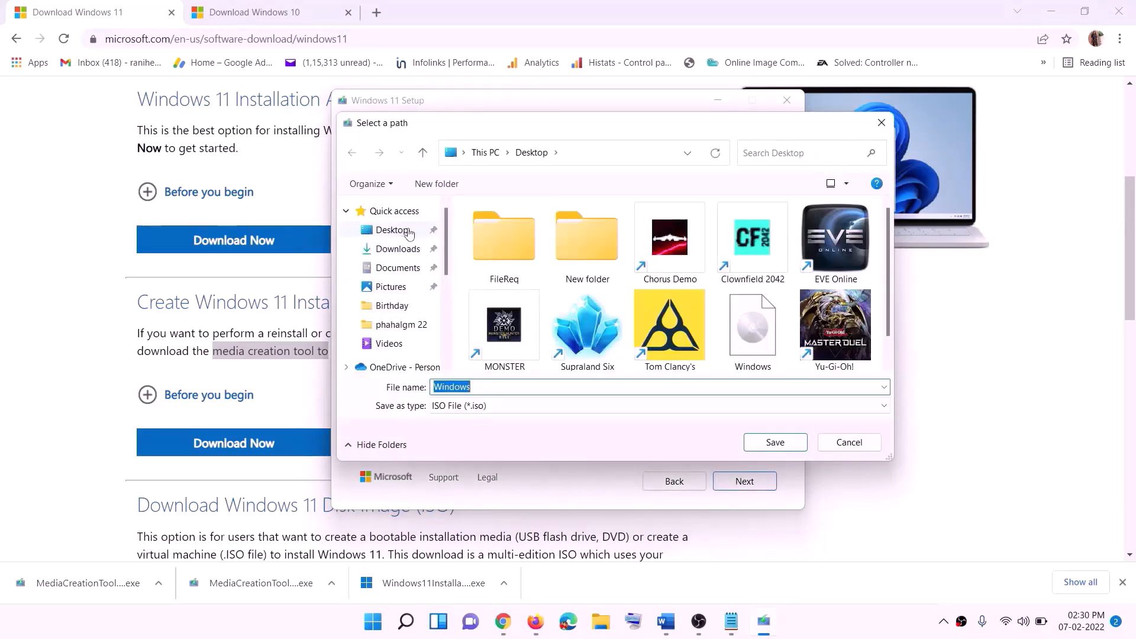
pyautogui.click(388, 232)
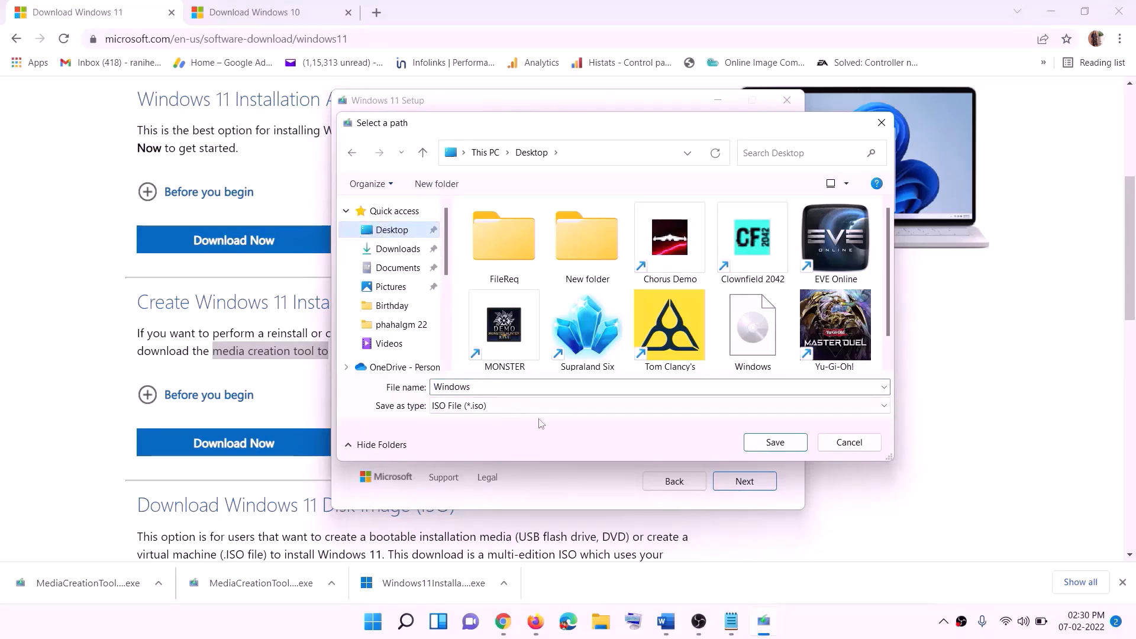
pyautogui.click(777, 444)
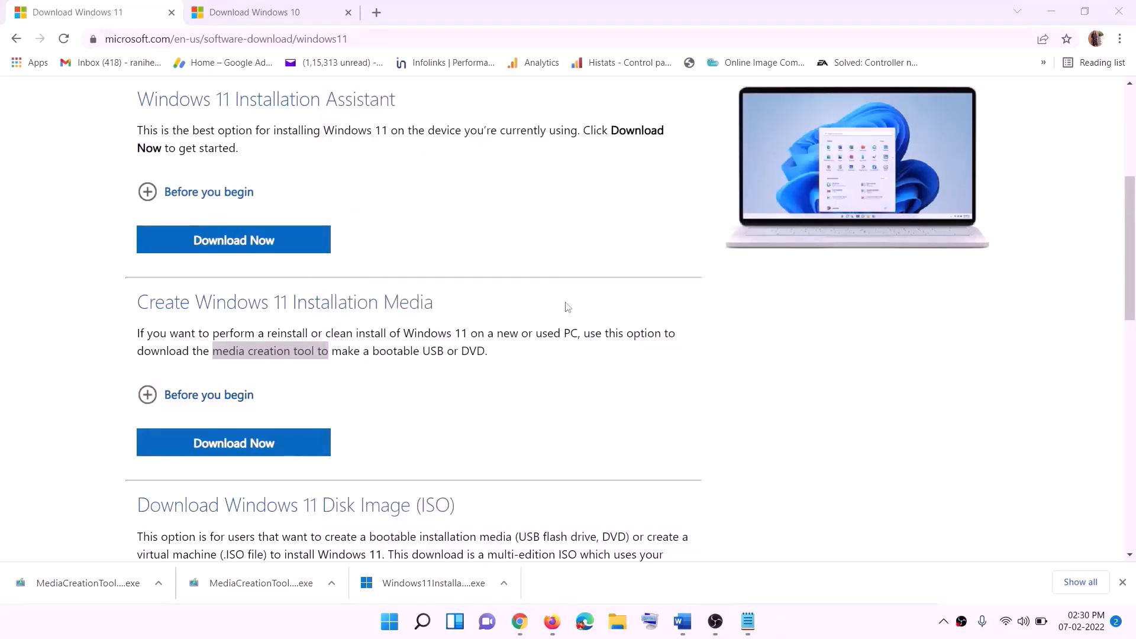
pyautogui.press('super+d')
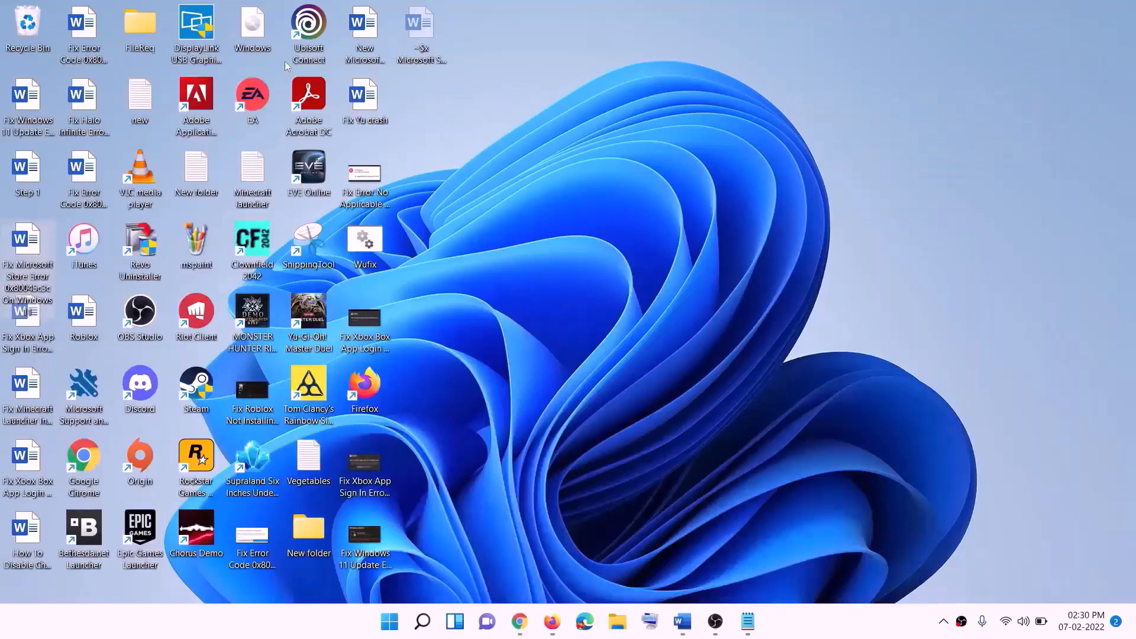
# - Mount the Windows ISO and run setup.exe so the repair upgrade checks for updates
pyautogui.moveTo(258, 29); pyautogui.dragTo(456, 434)
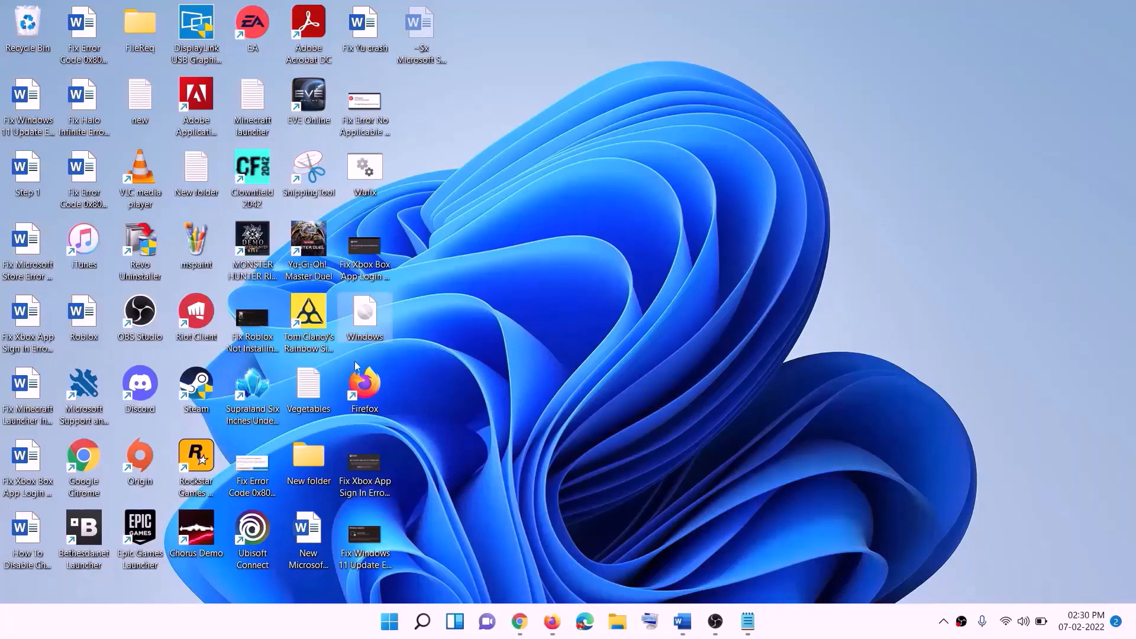
pyautogui.doubleClick(371, 313)
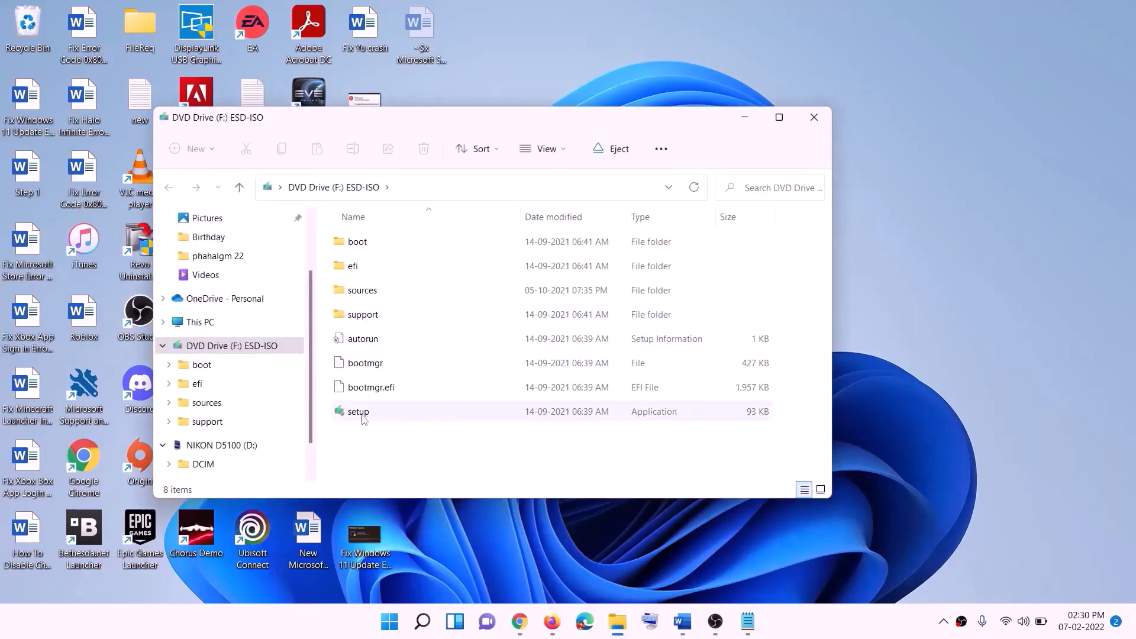
pyautogui.click(360, 417)
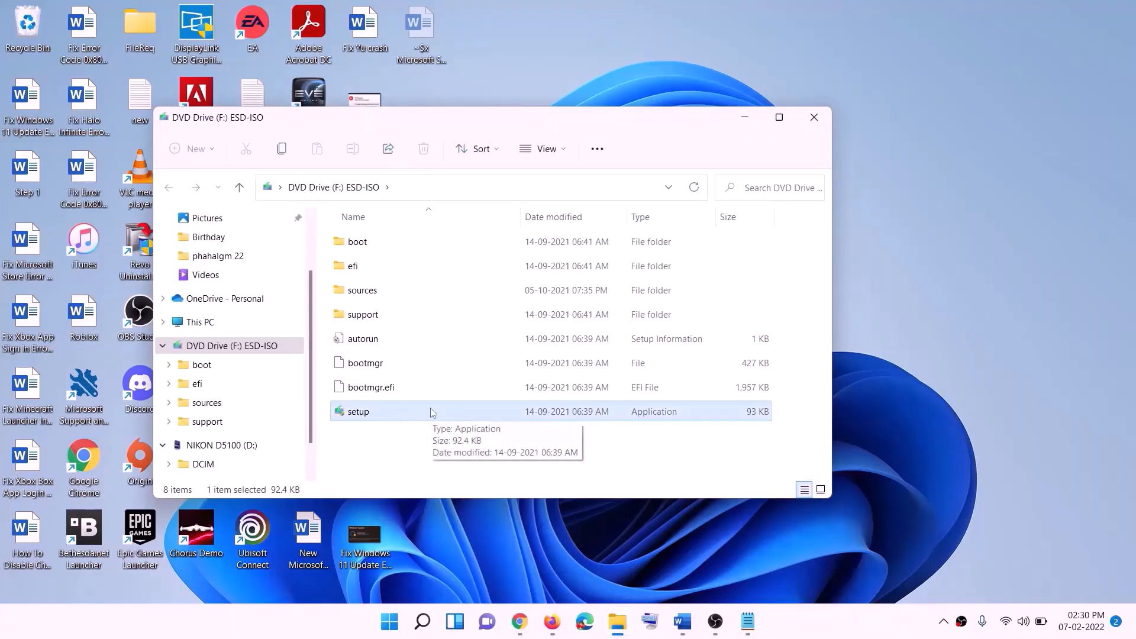
pyautogui.doubleClick(389, 415)
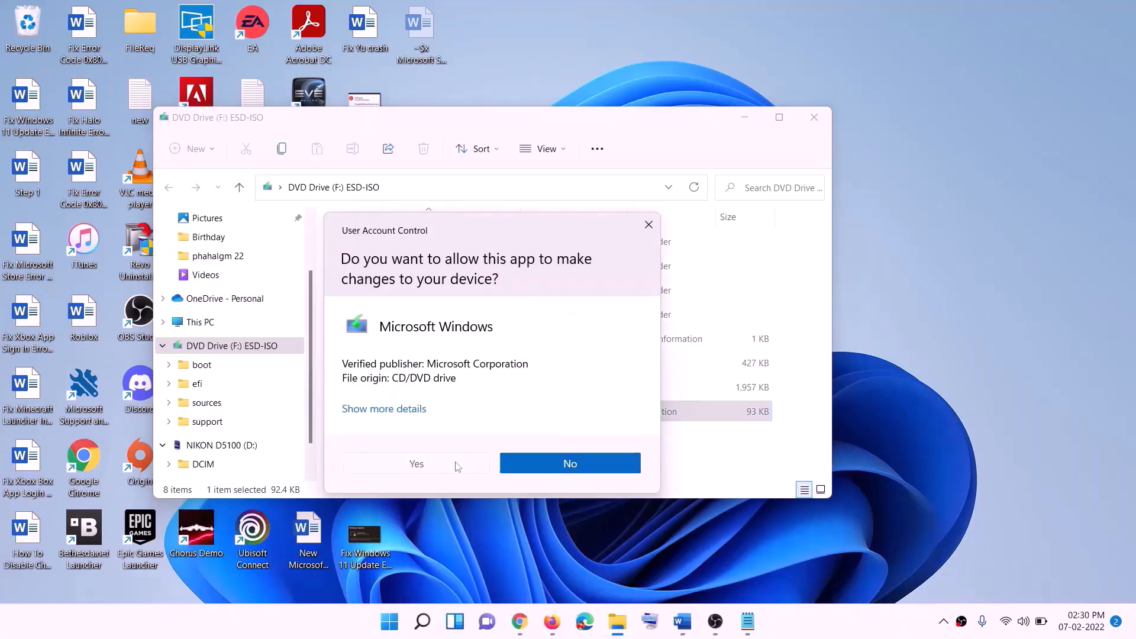
pyautogui.click(460, 467)
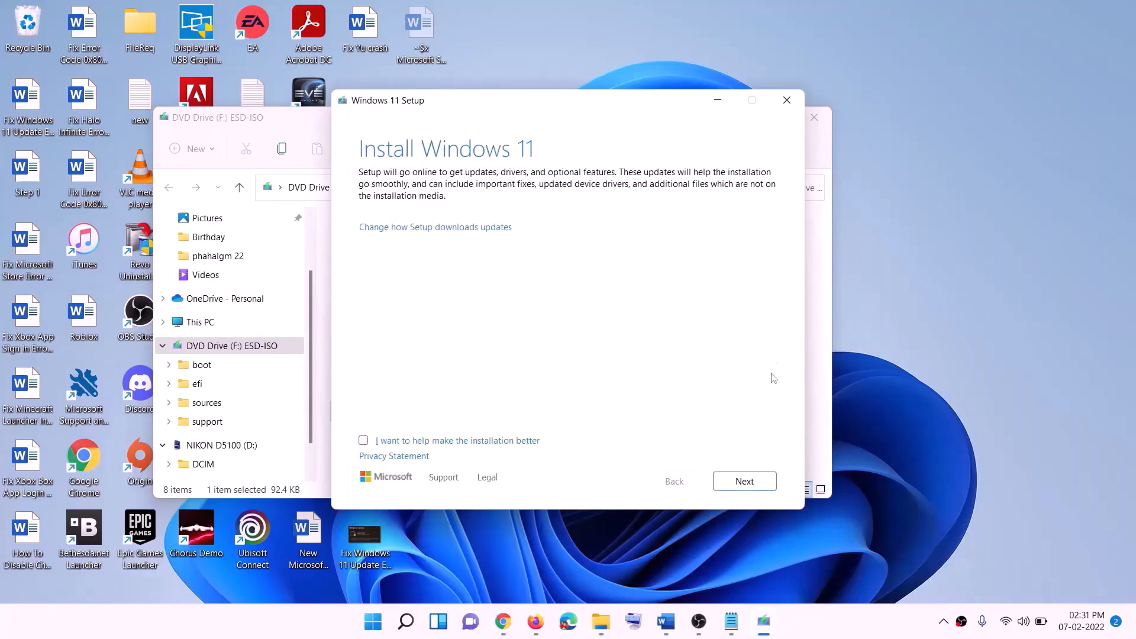
pyautogui.click(751, 482)
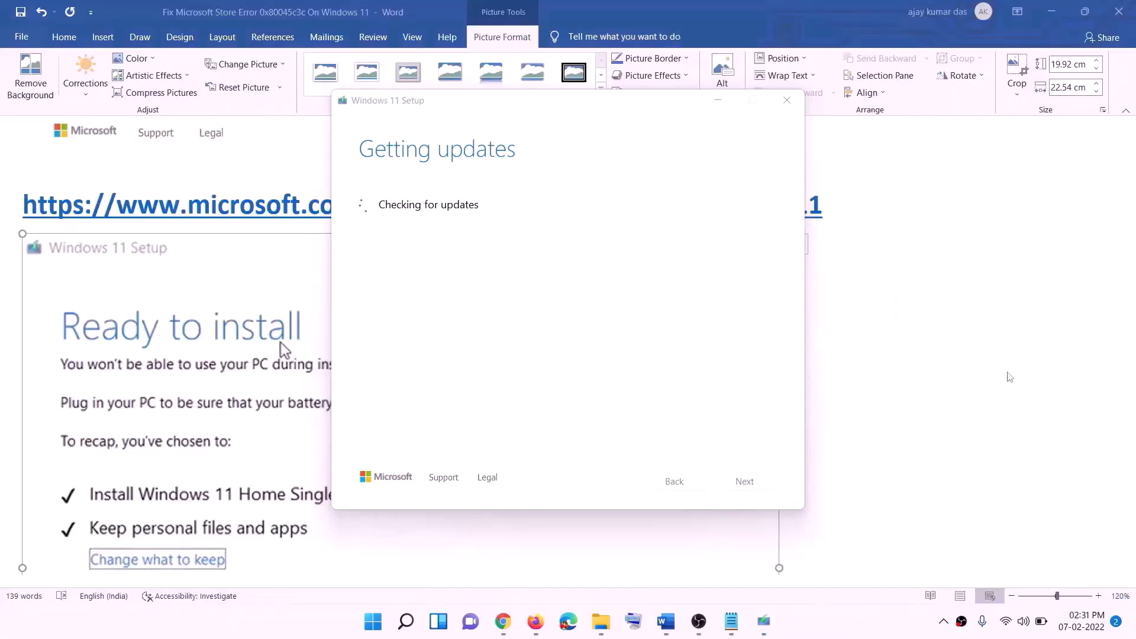
# - Install Sea of Stars from the Xbox app
pyautogui.click(903, 368)
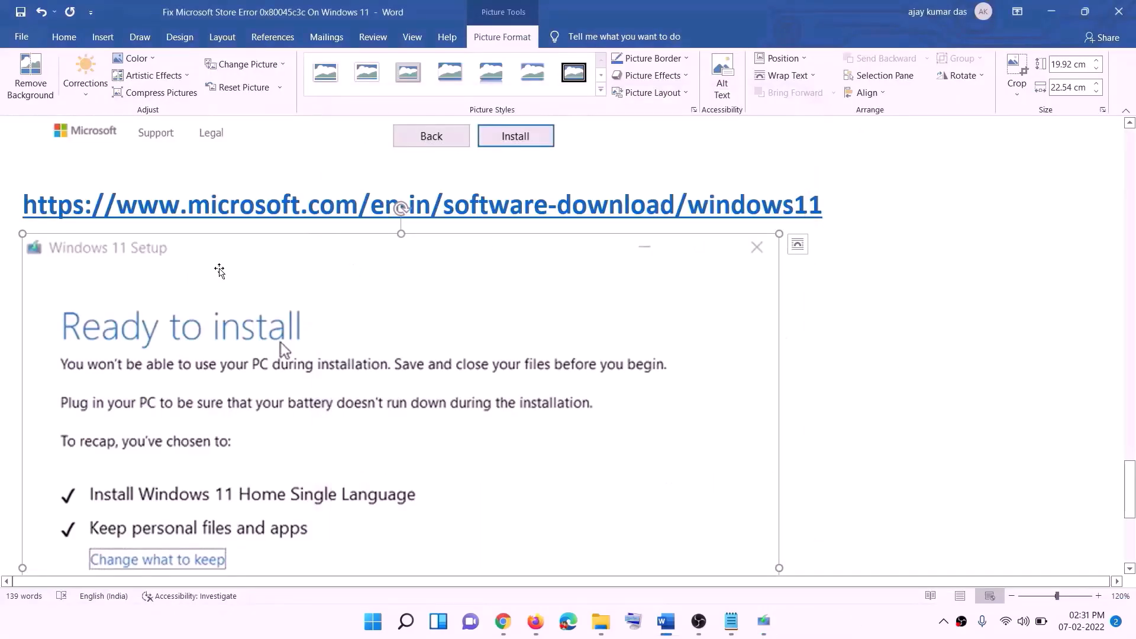
pyautogui.scroll(-4, 263, 296)
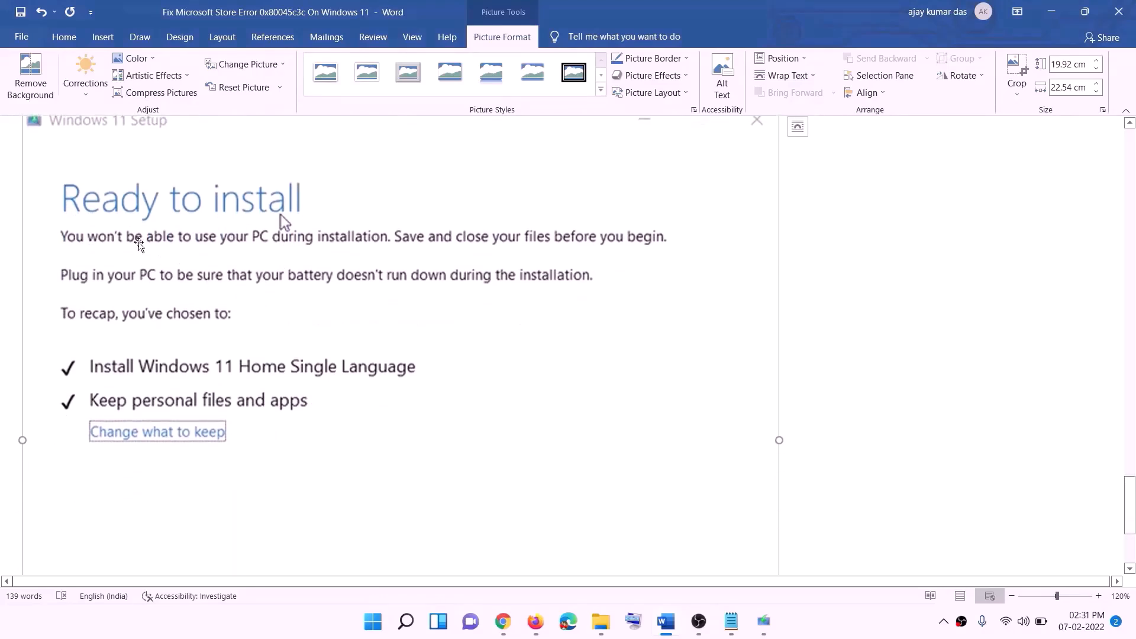
pyautogui.scroll(-1, 317, 224)
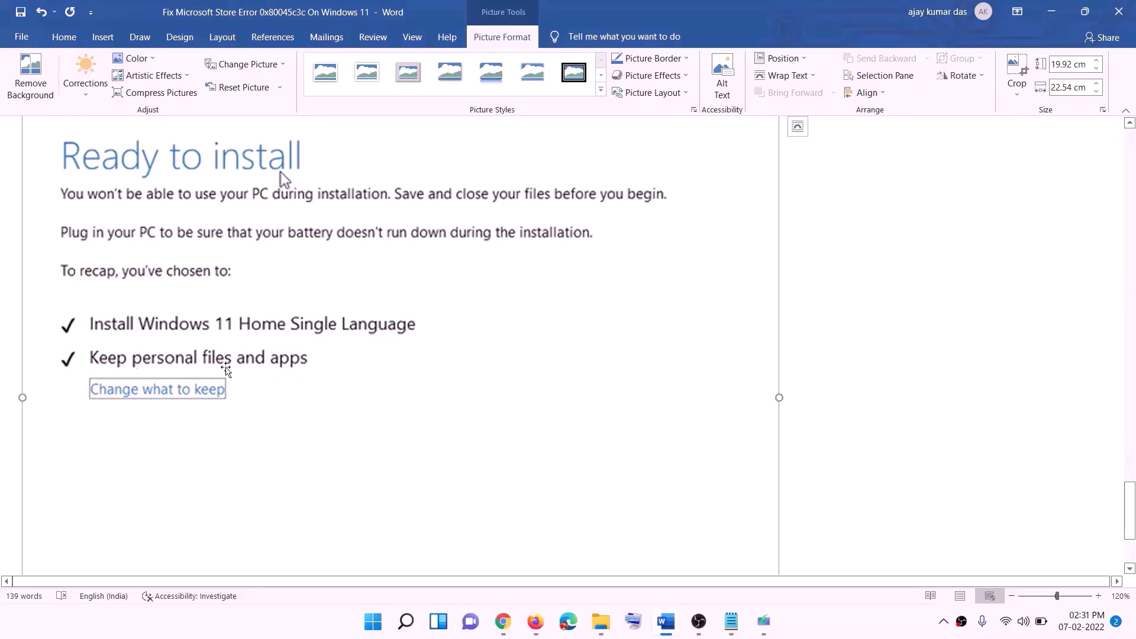
pyautogui.scroll(-3, 355, 373)
pyautogui.scroll(7, 601, 435)
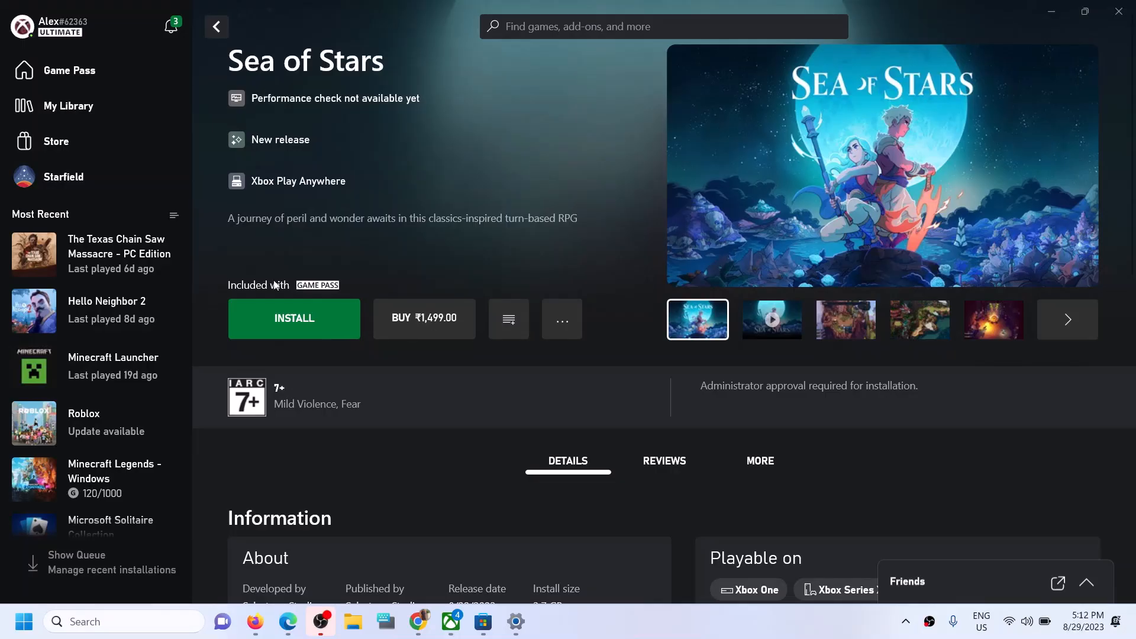
pyautogui.click(286, 320)
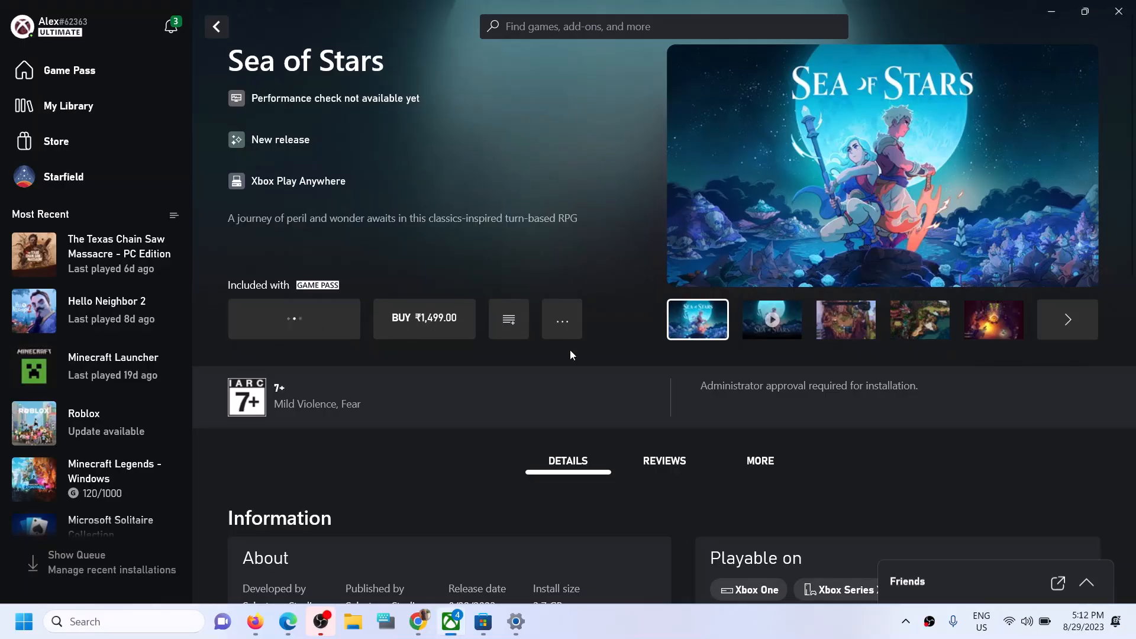
pyautogui.click(554, 492)
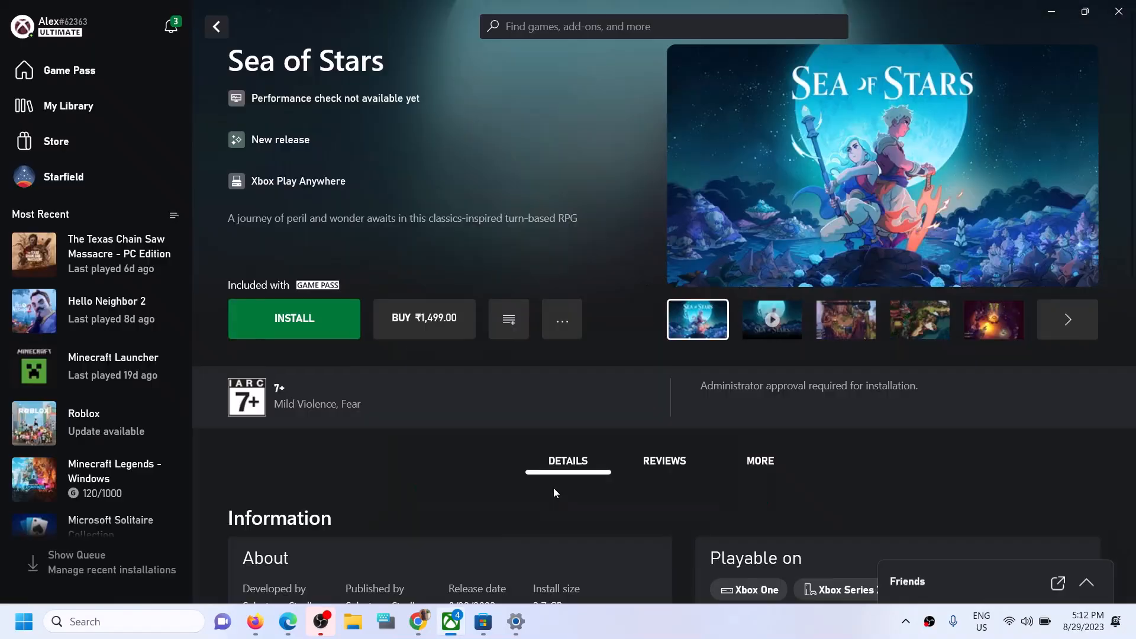